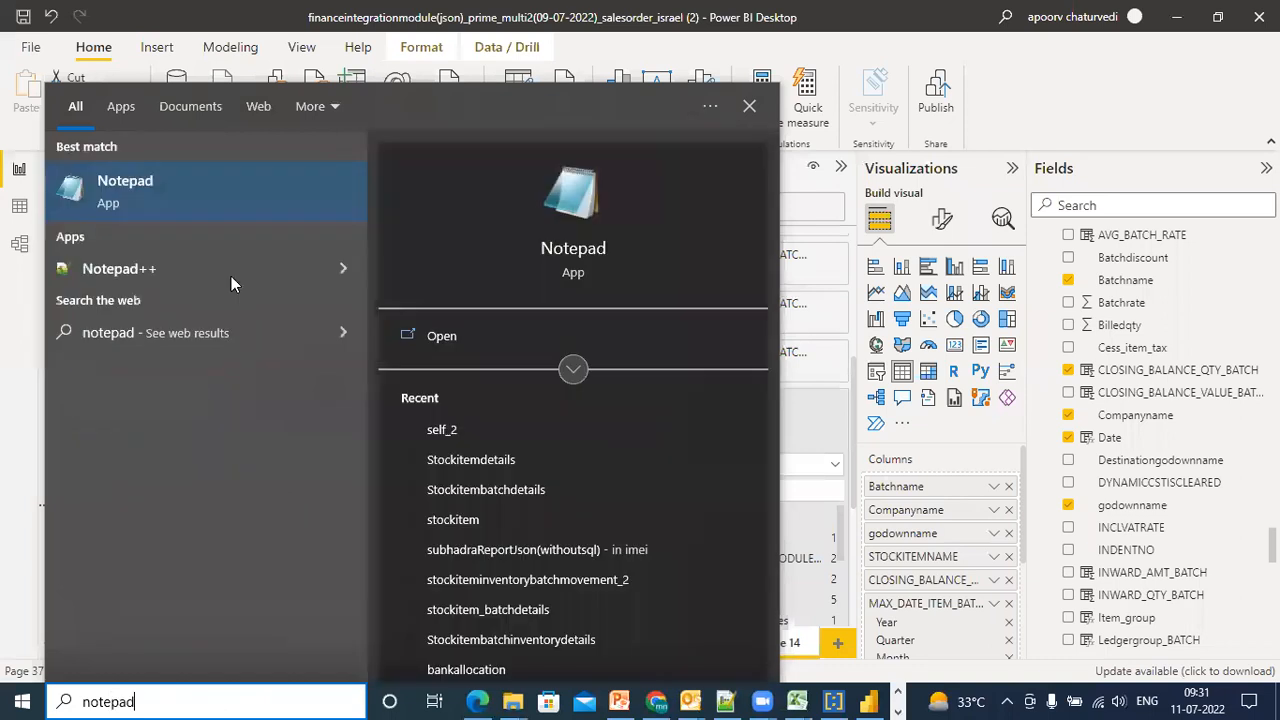
Open Notepad, write the note "dynamic : in terms of closing stock value", and minimise its window
click(229, 201)
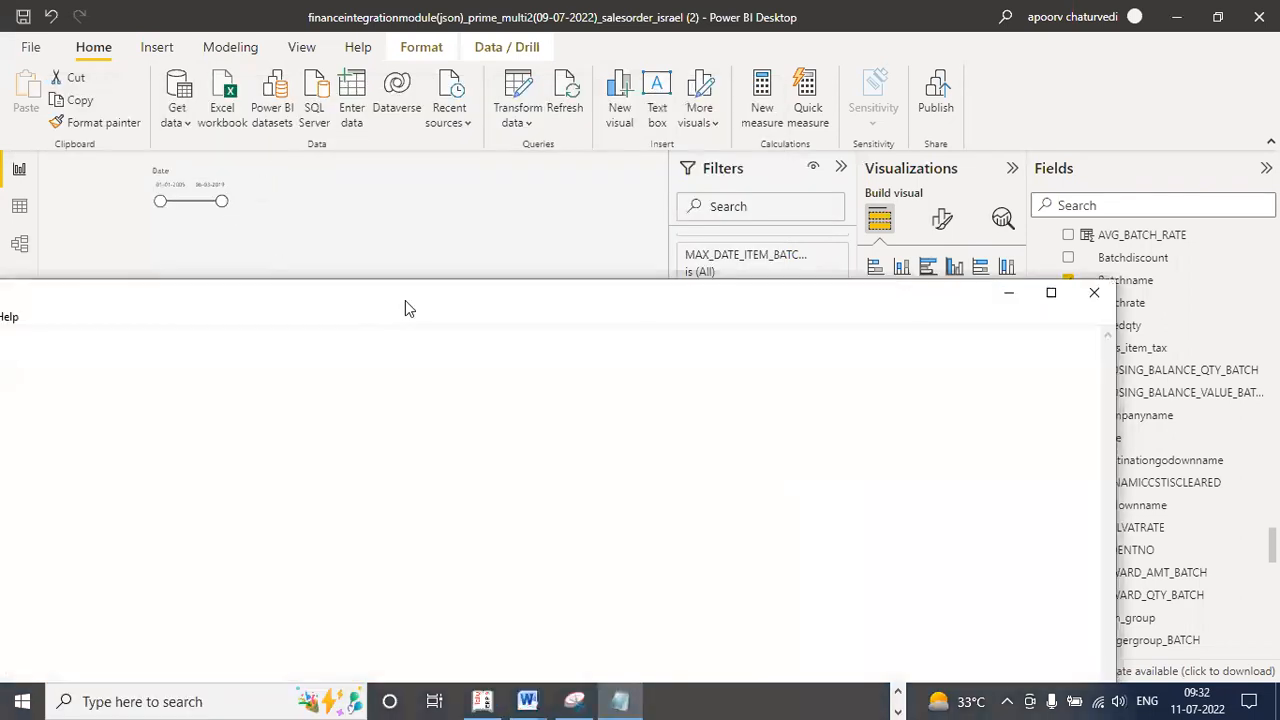
text(dynamic)
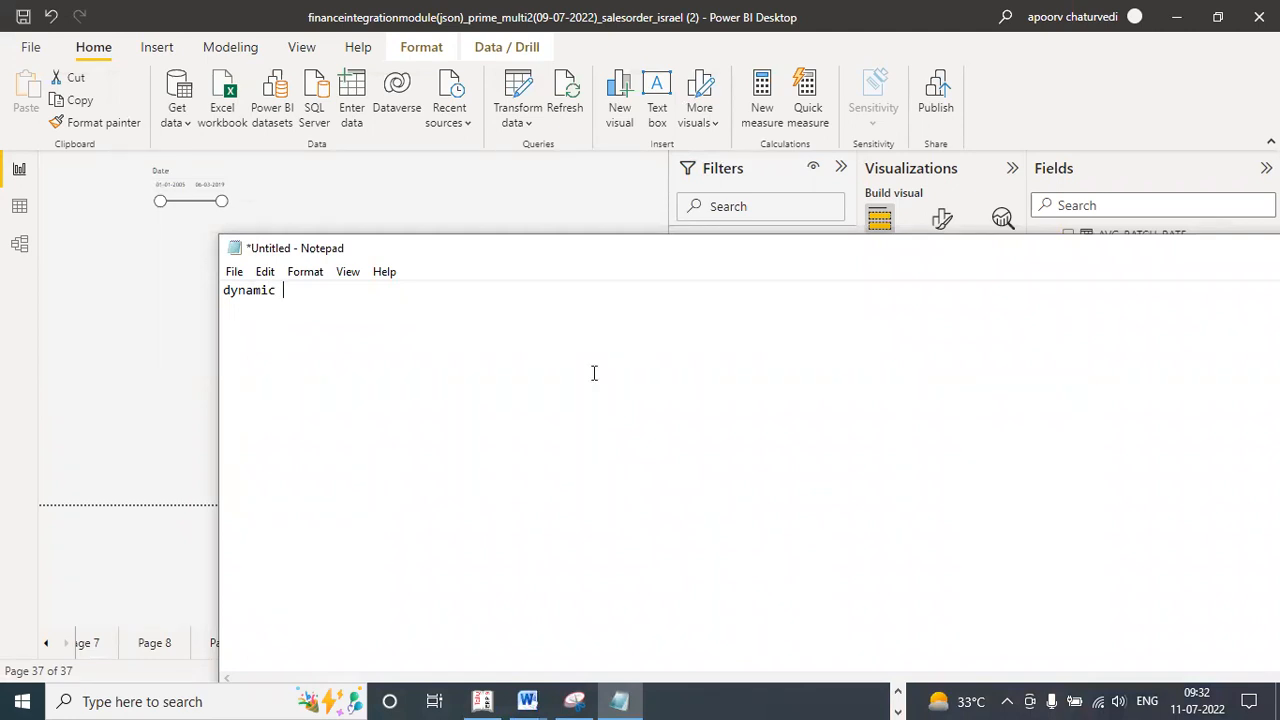
text( : in termso)
key(BackSpace)
key(BackSpace)
text(of closing stock nvaluie)
key(BackSpace)
key(BackSpace)
key(BackSpace)
key(BackSpace)
key(BackSpace)
key(BackSpace)
key(BackSpace)
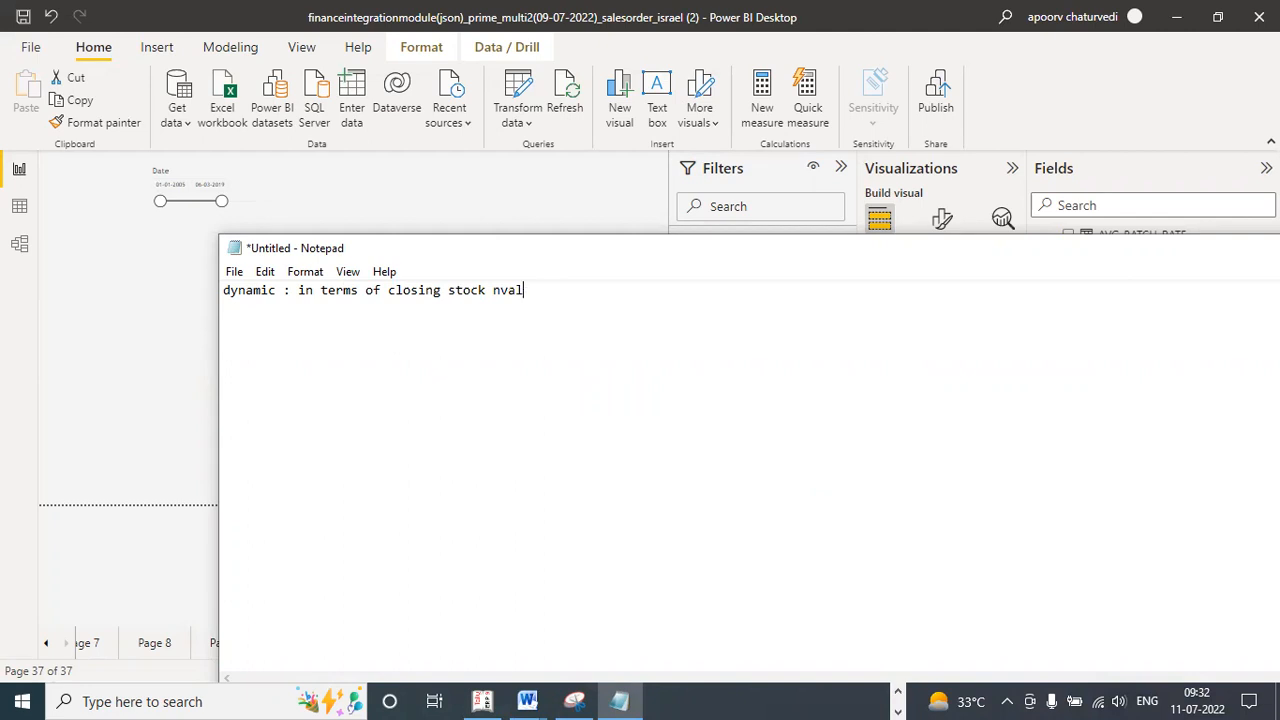
text(value)
drag(1050, 256, 931, 374)
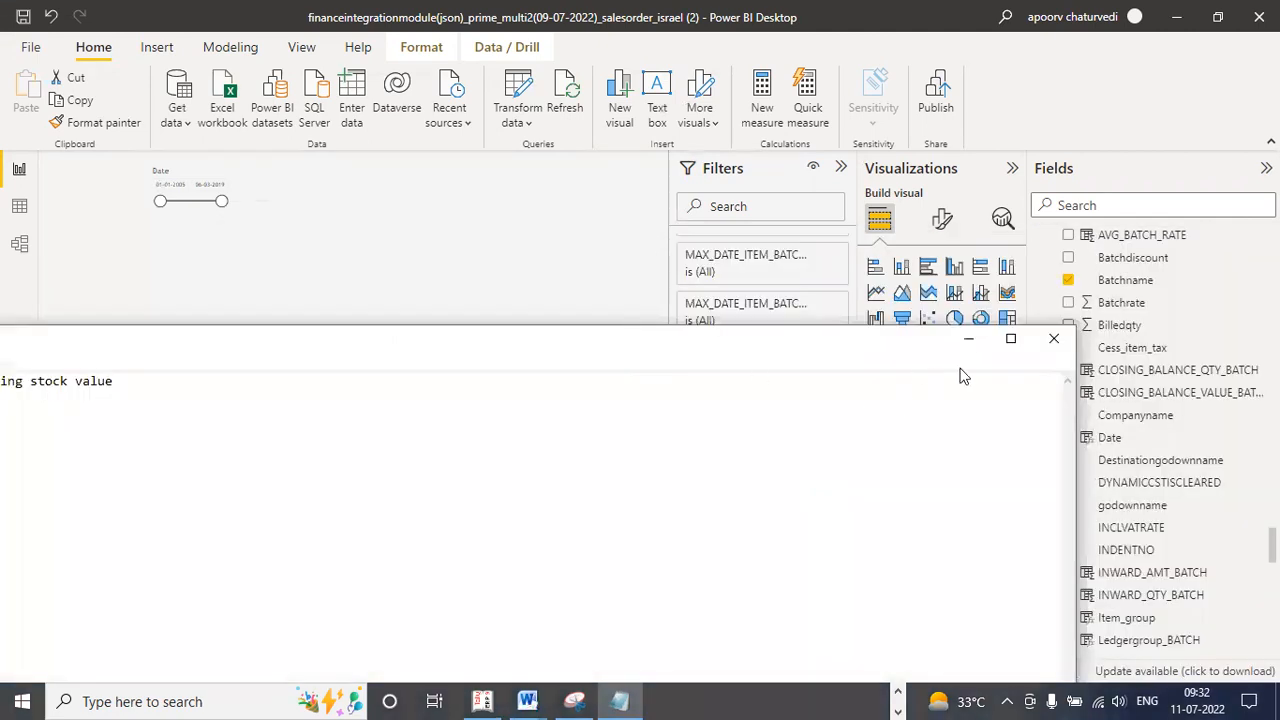
click(966, 343)
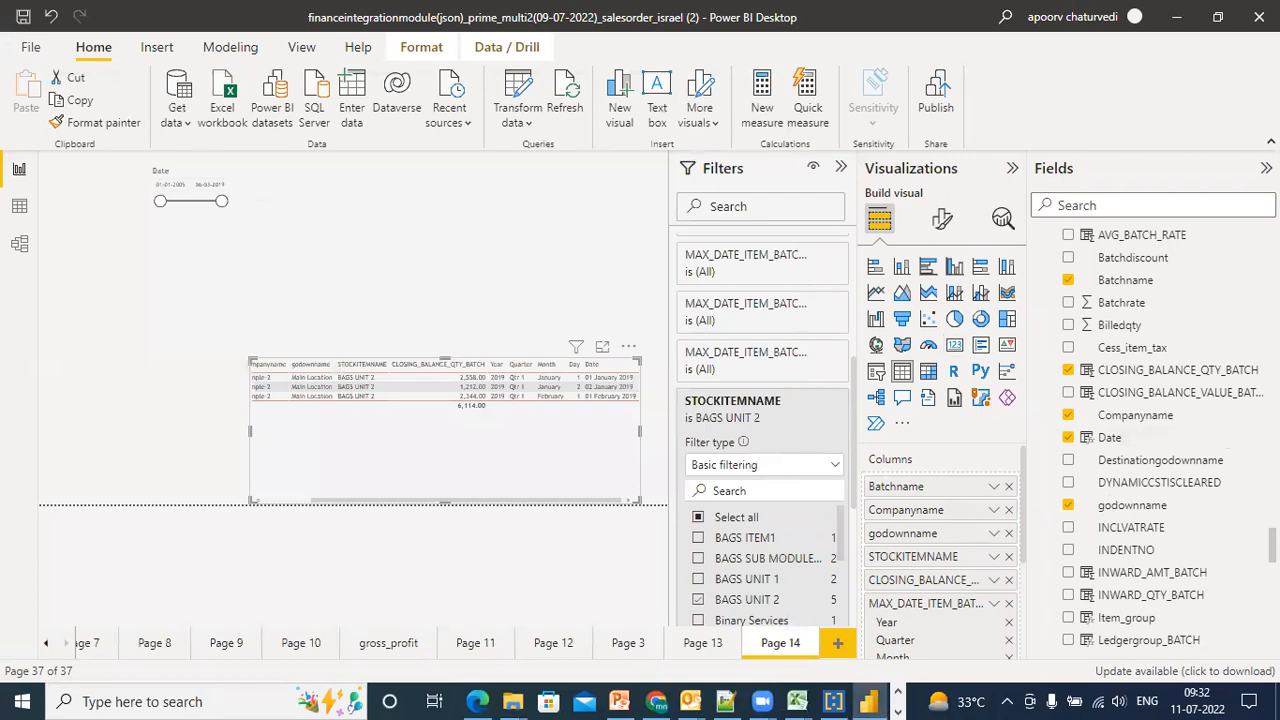
Display the full formula of the CLOSING_BALANCE_QTY_BATCH column in the Stockitembatchinventorydetails table
scroll(1150, 440, up, 3)
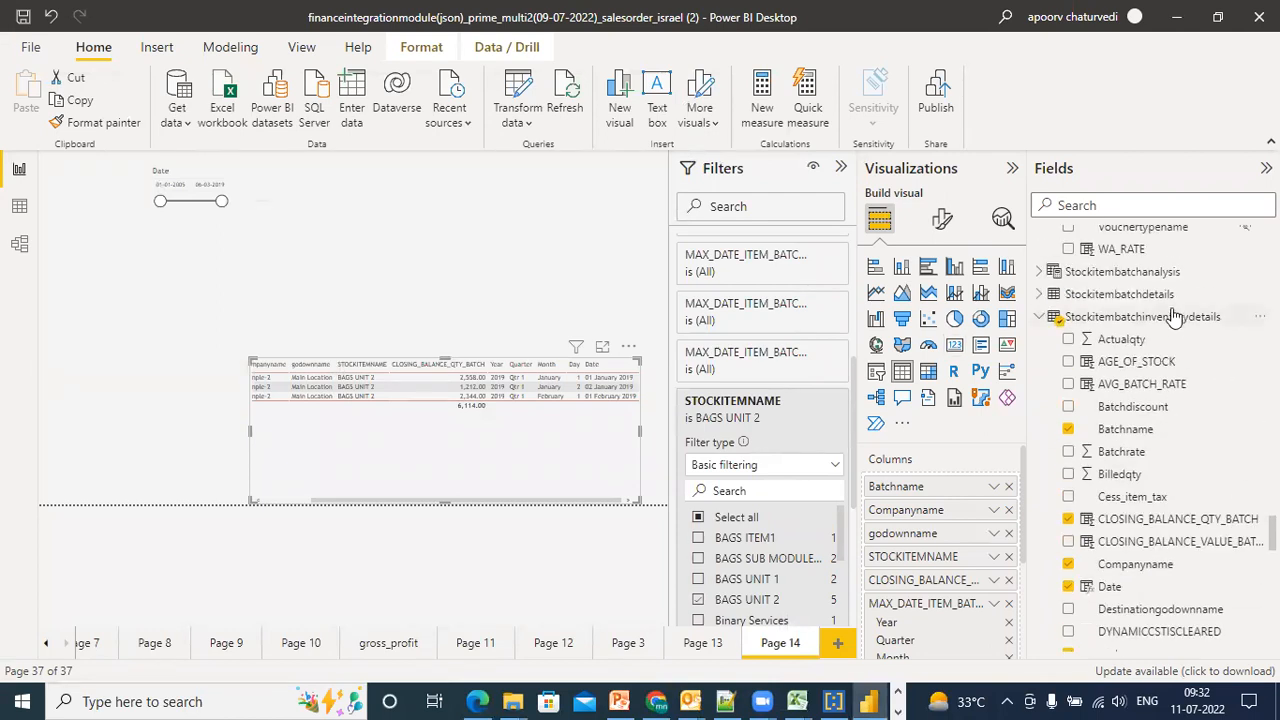
click(1118, 522)
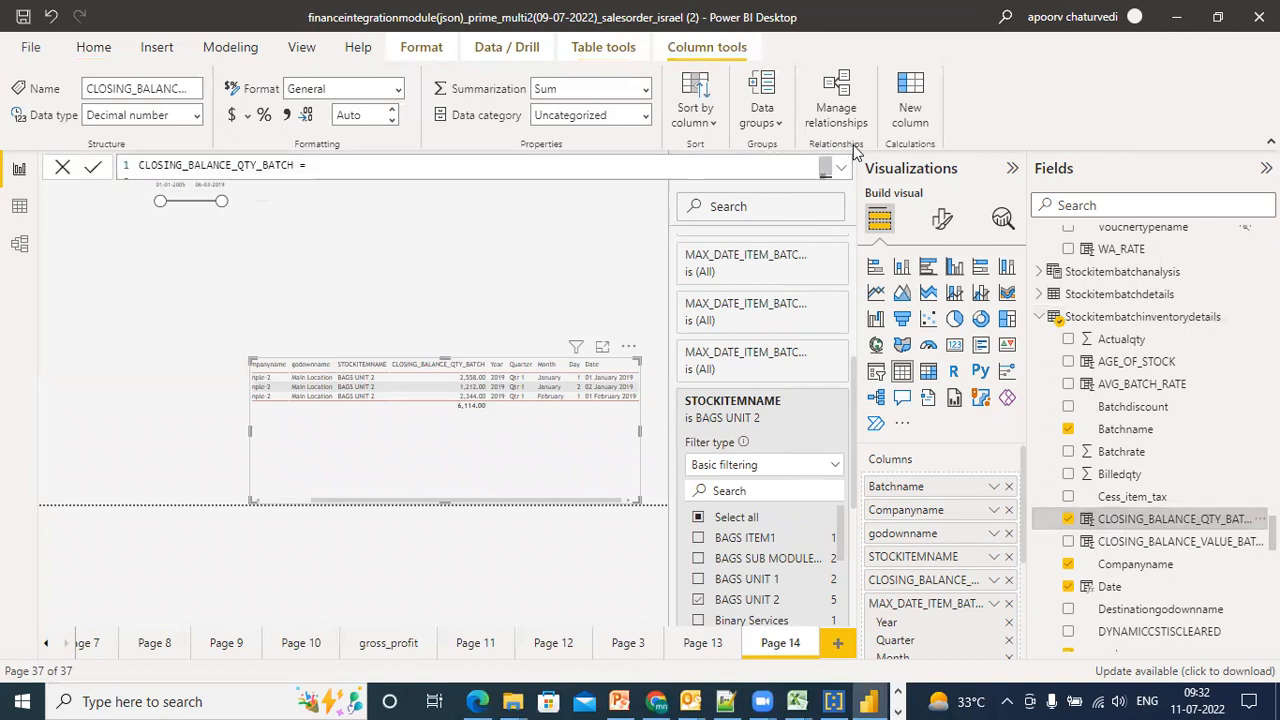
click(836, 172)
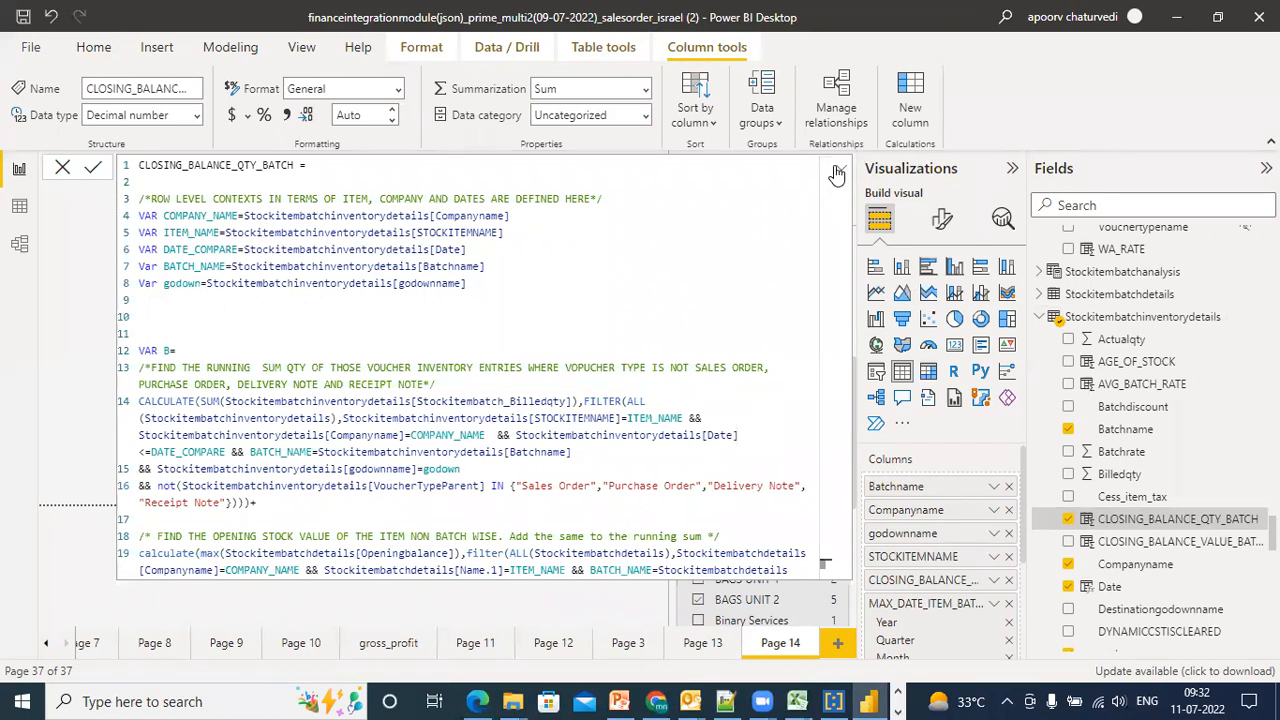
Return to the Notepad note and add "client nthat day was asking was that the closing sstsock number is to be dynamic" below the first line
click(896, 705)
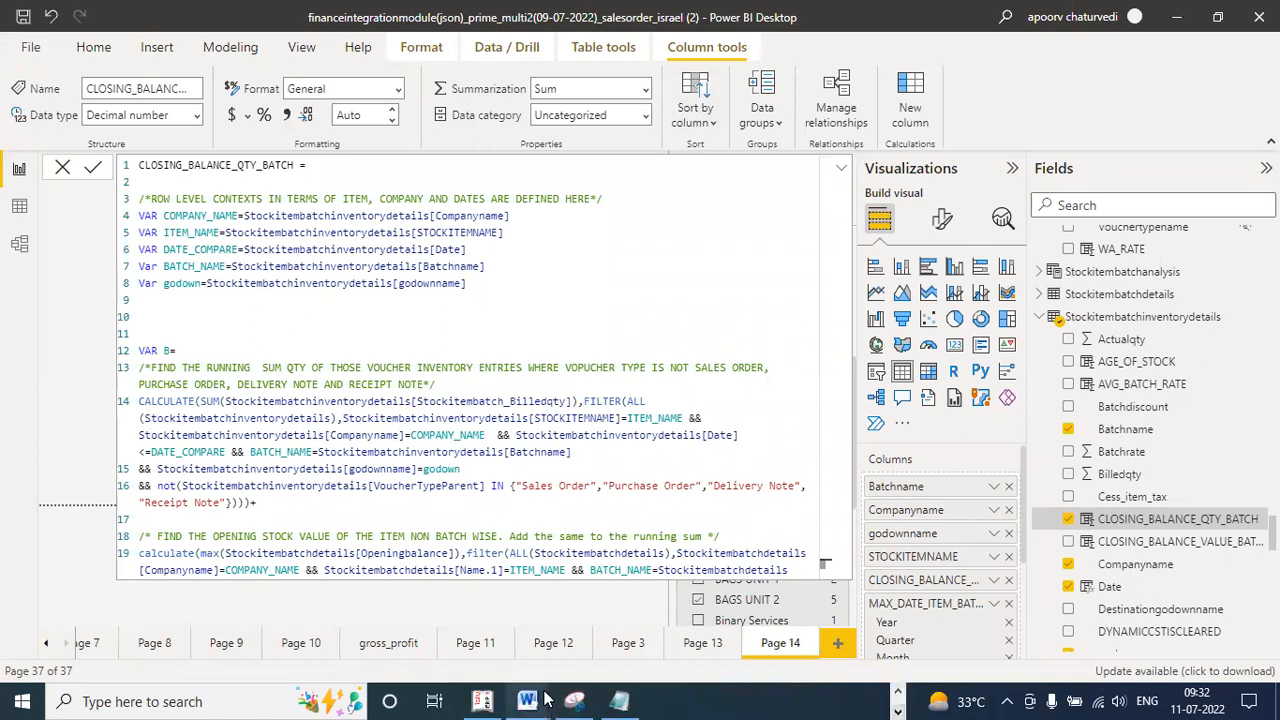
click(619, 700)
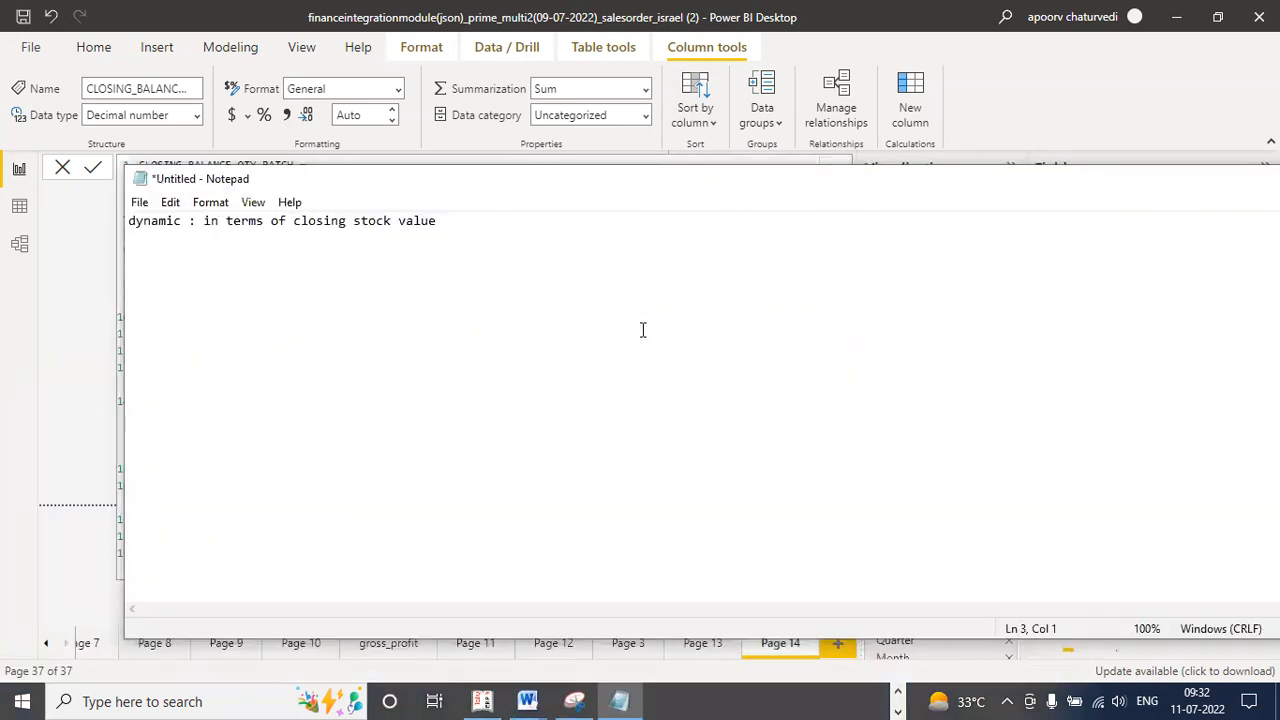
text(client nthat day was aksing)
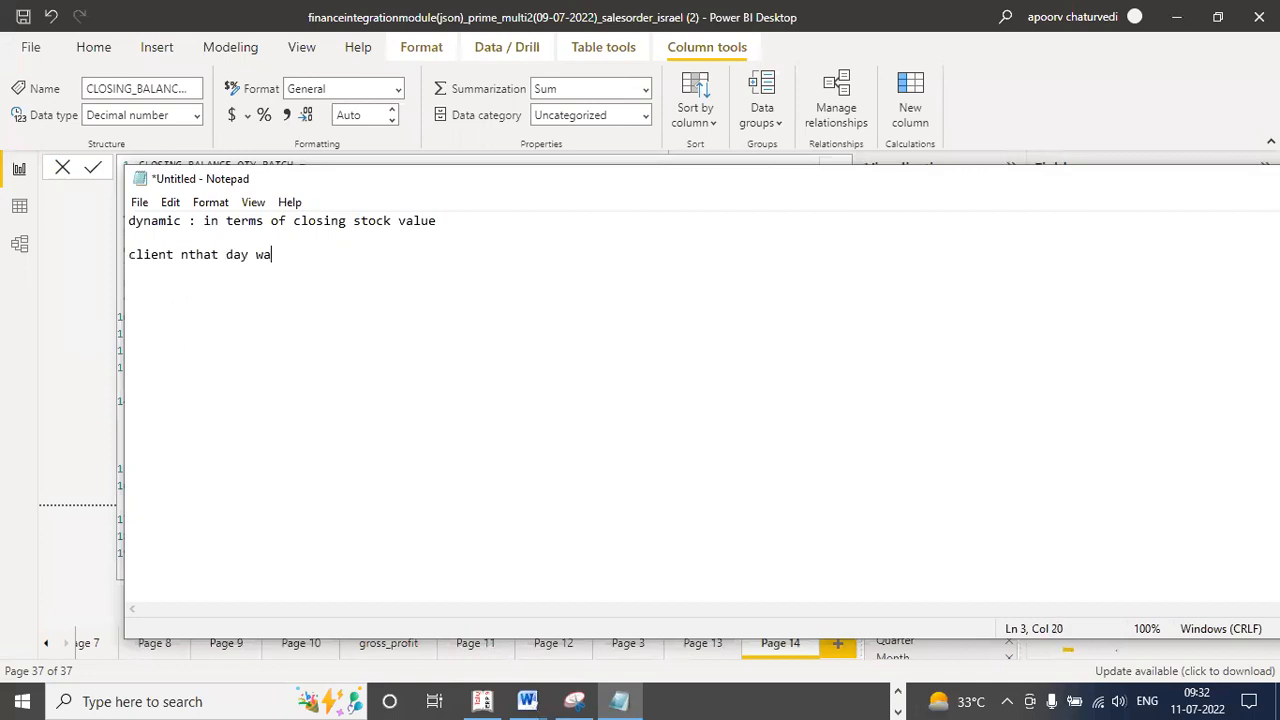
key(BackSpace)
key(BackSpace)
key(BackSpace)
key(BackSpace)
key(BackSpace)
key(BackSpace)
text(sking was that the closing sstsock number is to be dynamic)
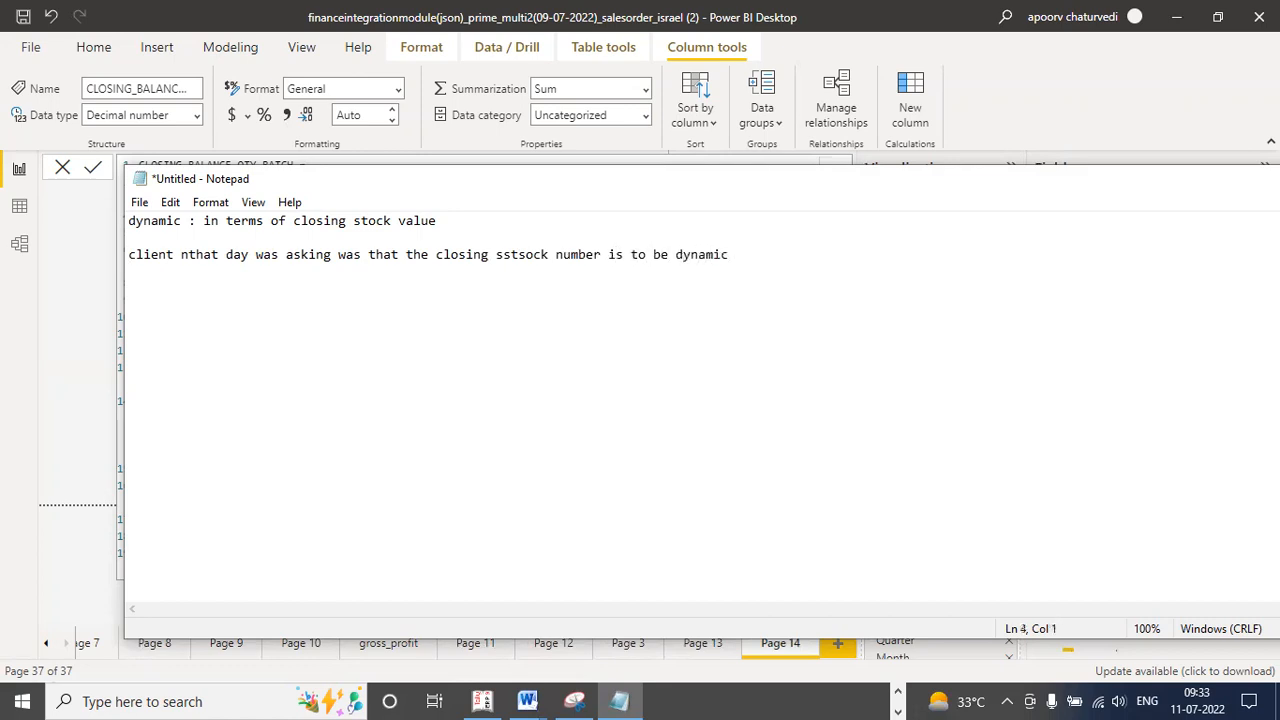
Remove the stray "n" before "that" in the note's second sentence and minimise Notepad
click(193, 255)
key(Left)
key(BackSpace)
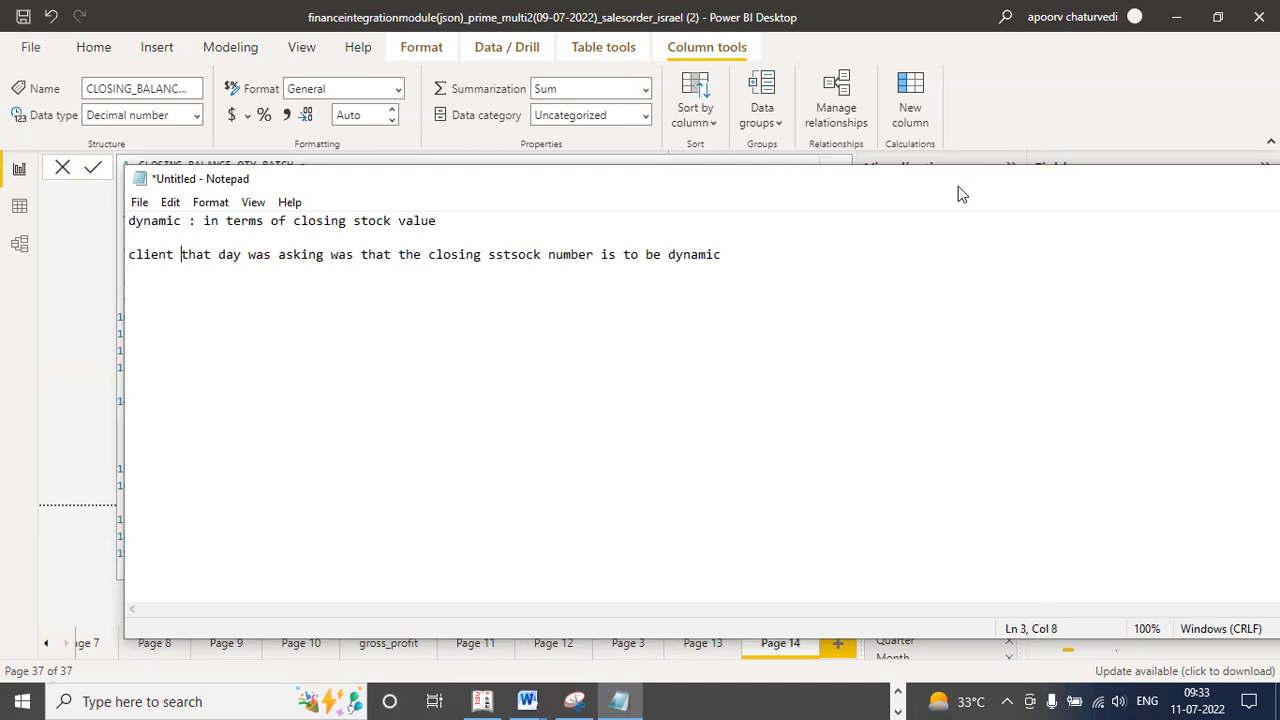
drag(955, 192, 937, 249)
click(975, 266)
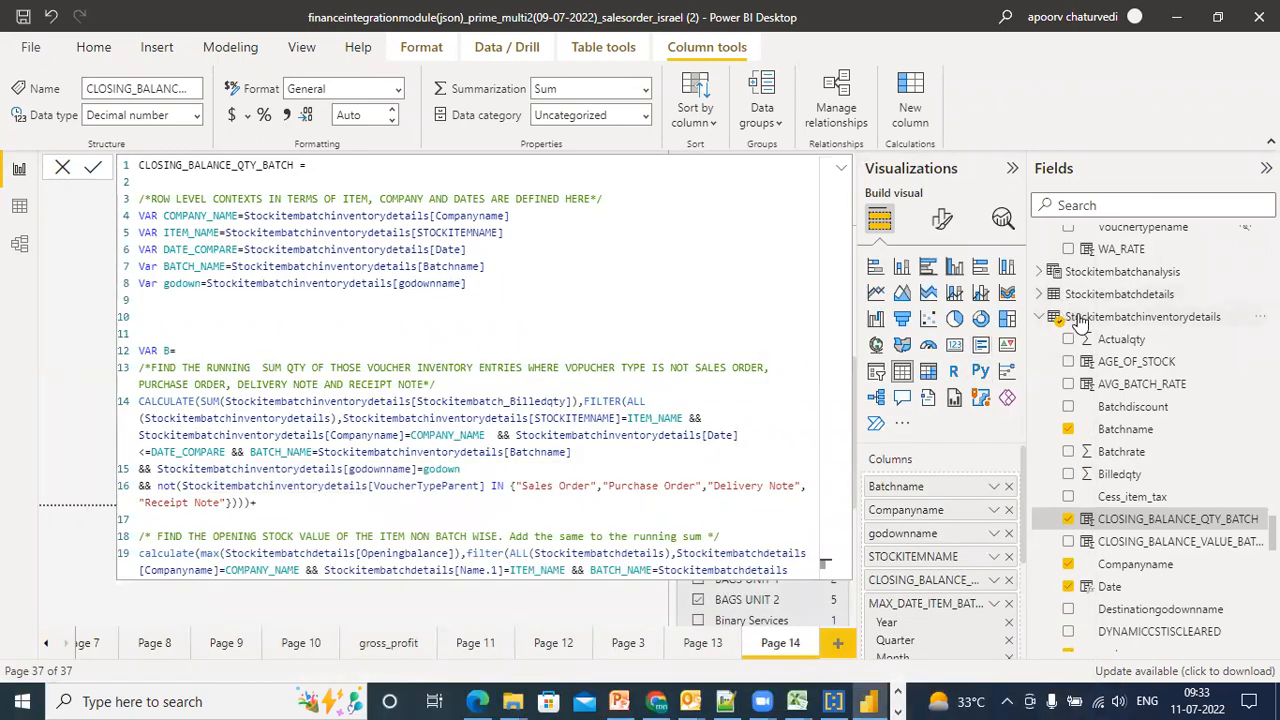
mouse_move(1080, 322)
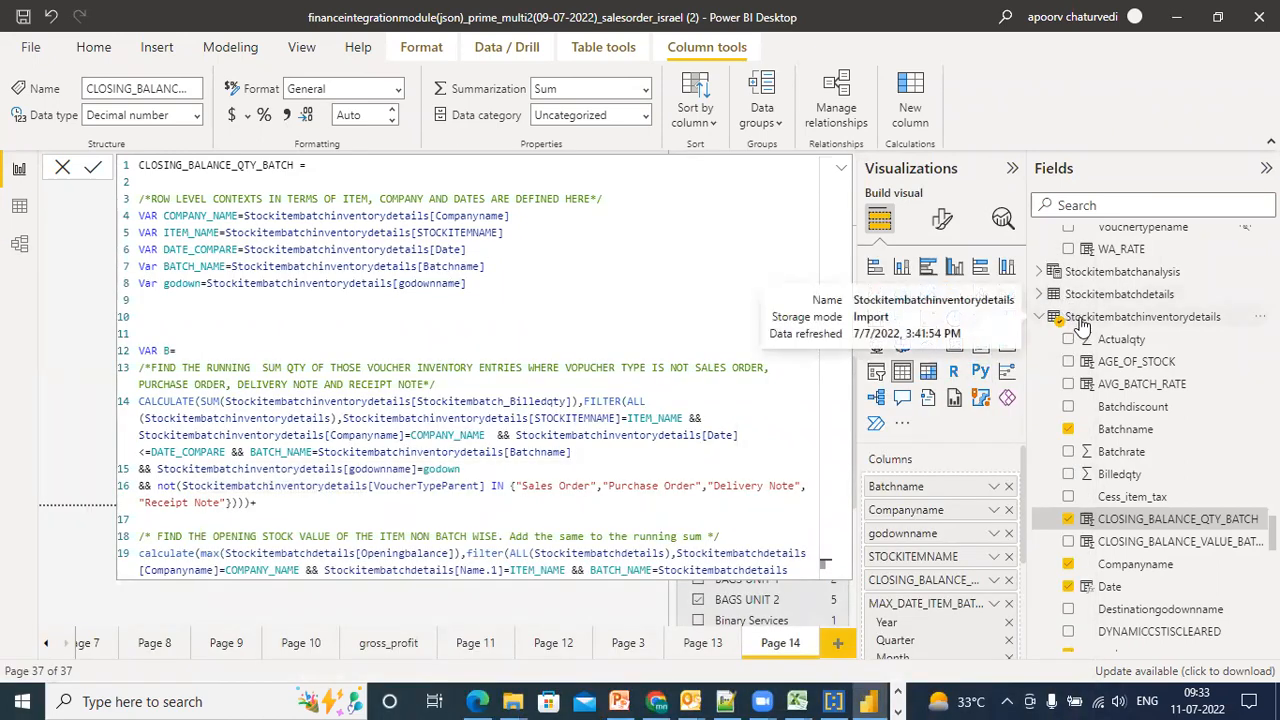
click(100, 52)
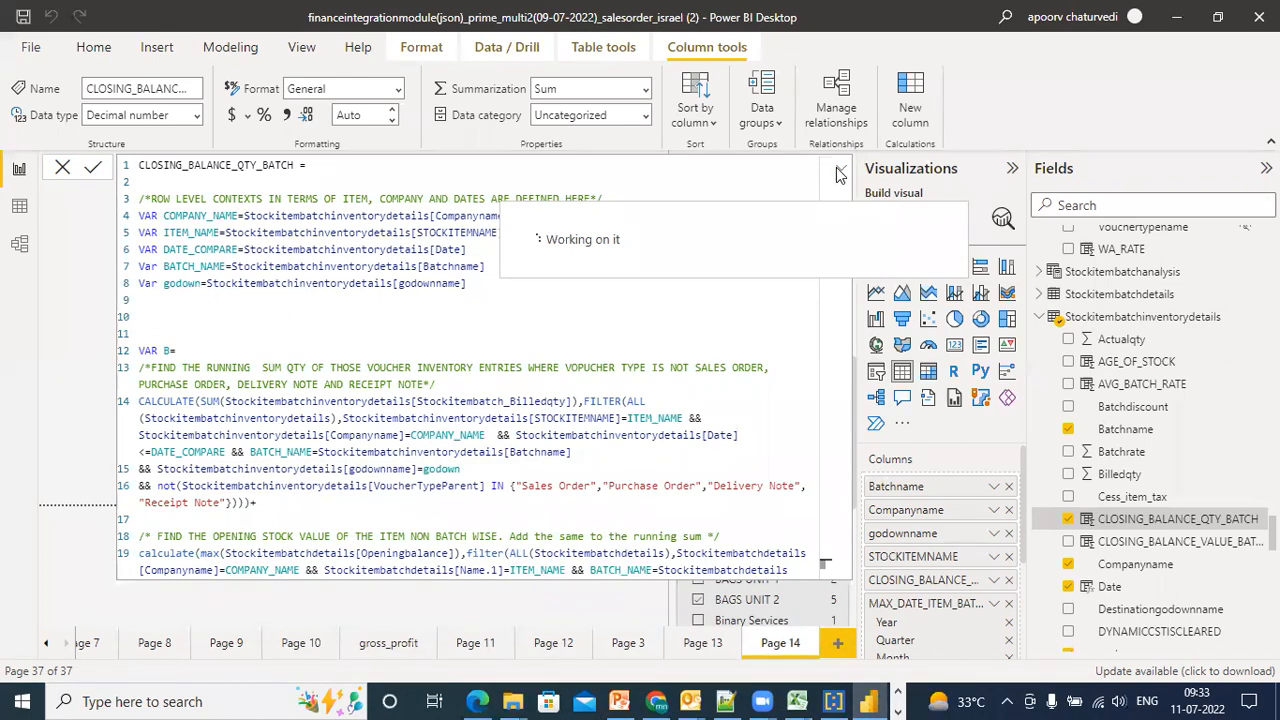
click(833, 701)
click(1257, 10)
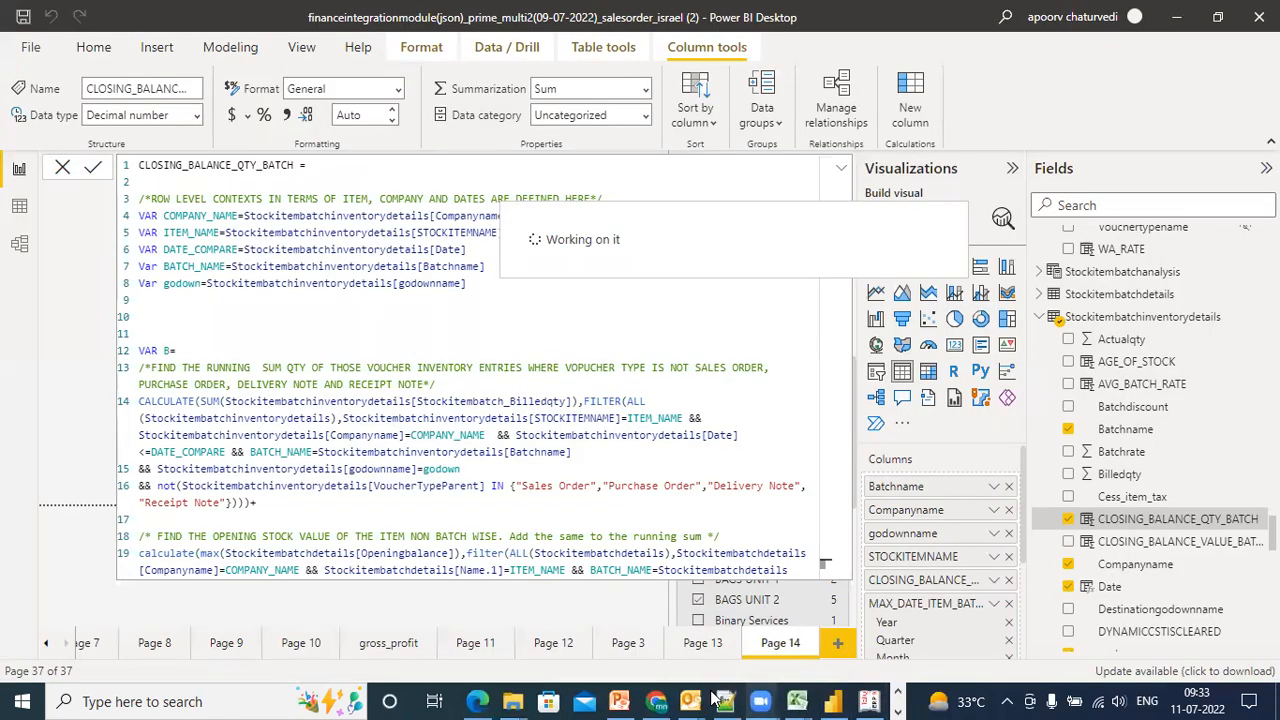
click(724, 701)
click(820, 488)
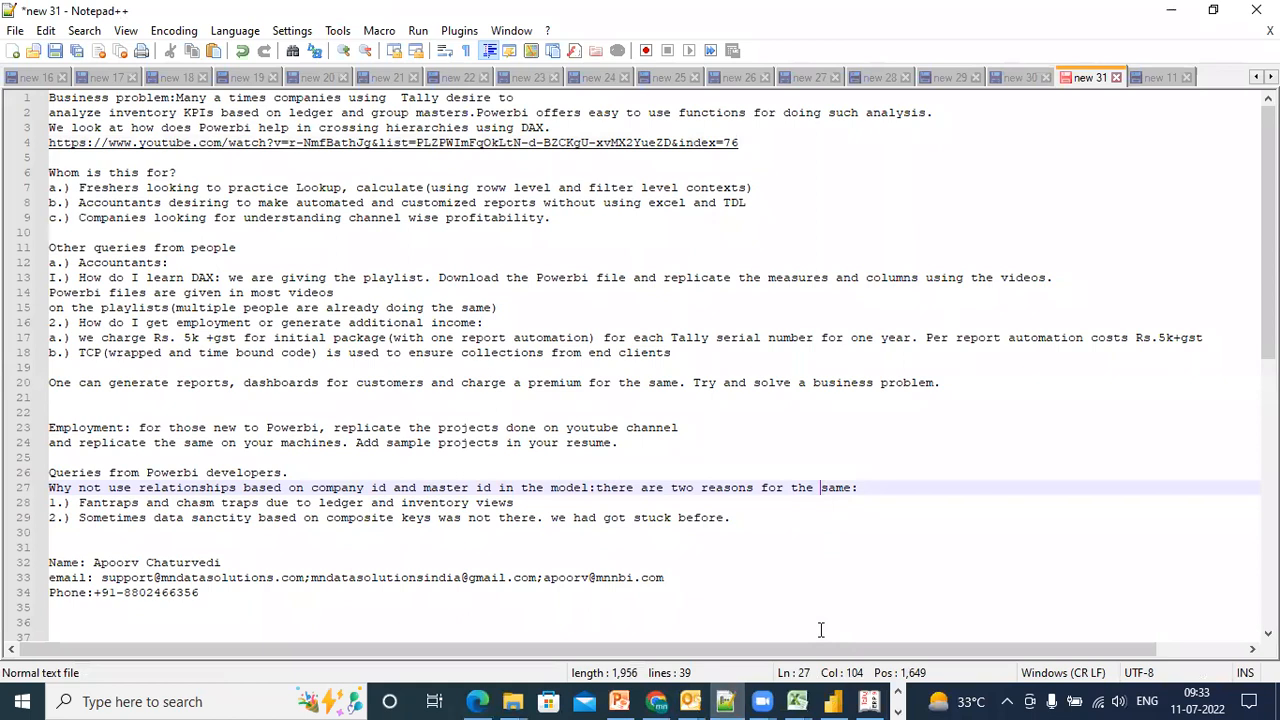
click(690, 701)
click(590, 650)
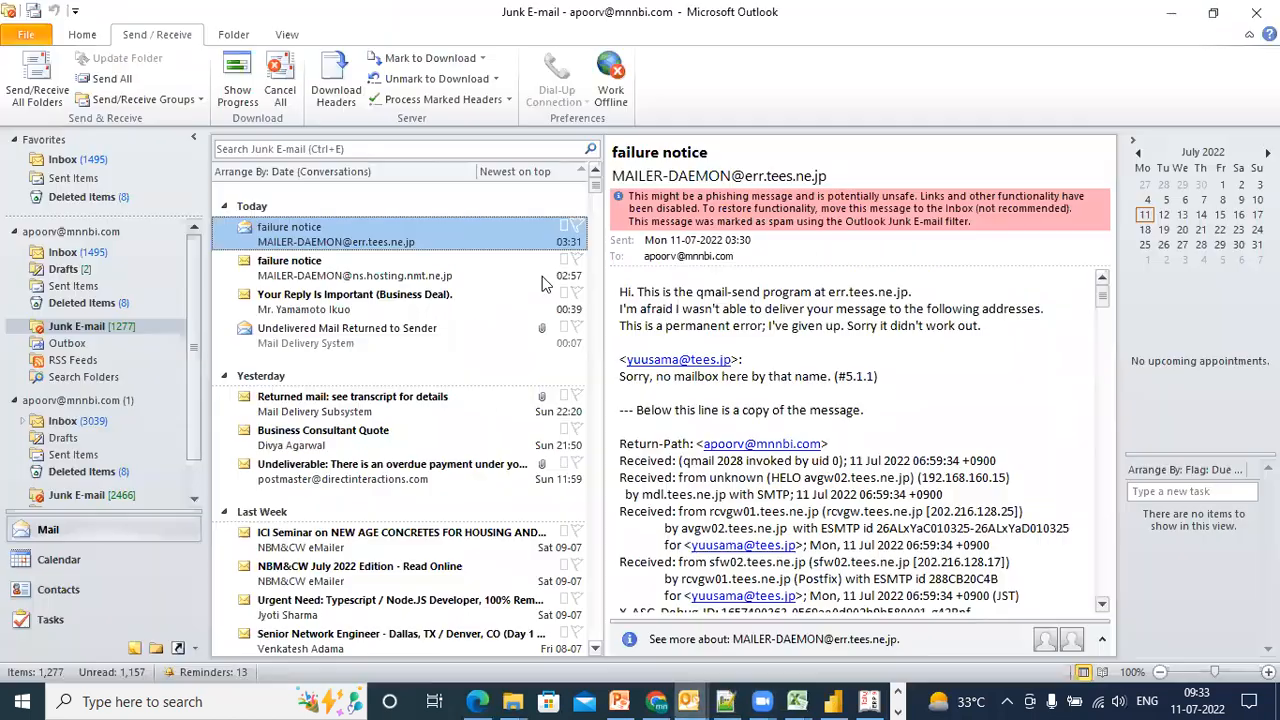
click(76, 252)
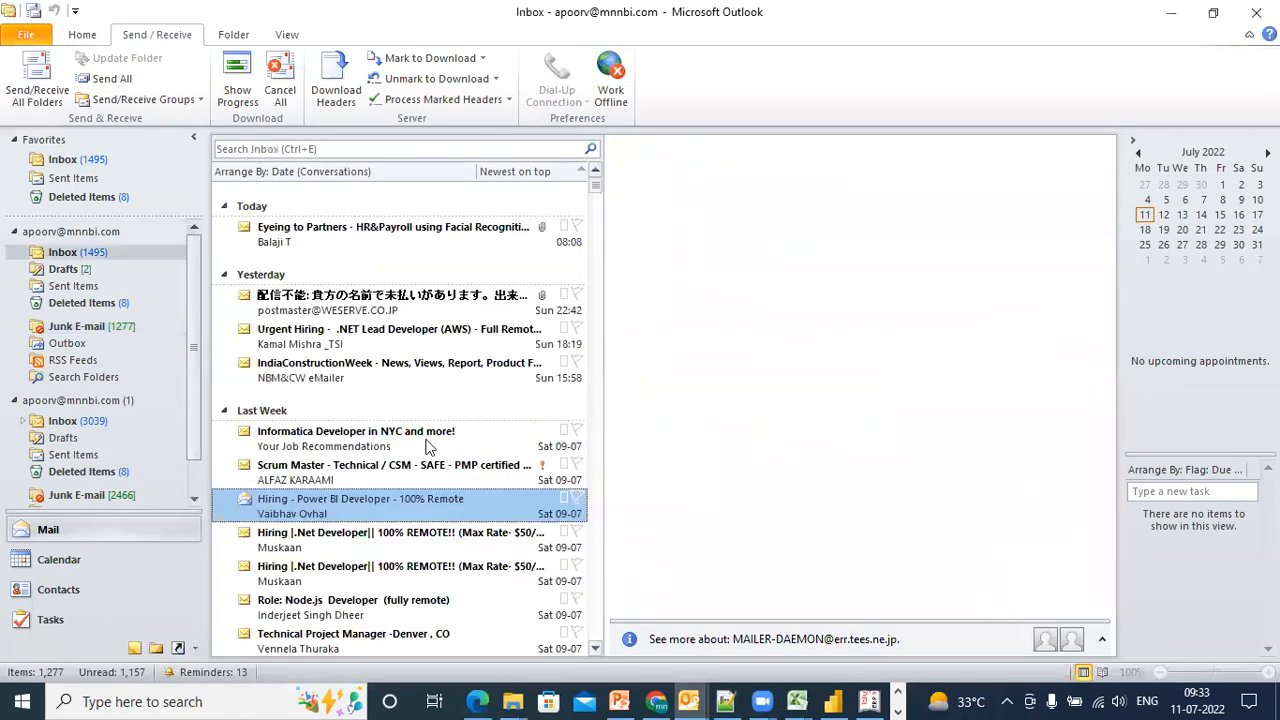
click(833, 701)
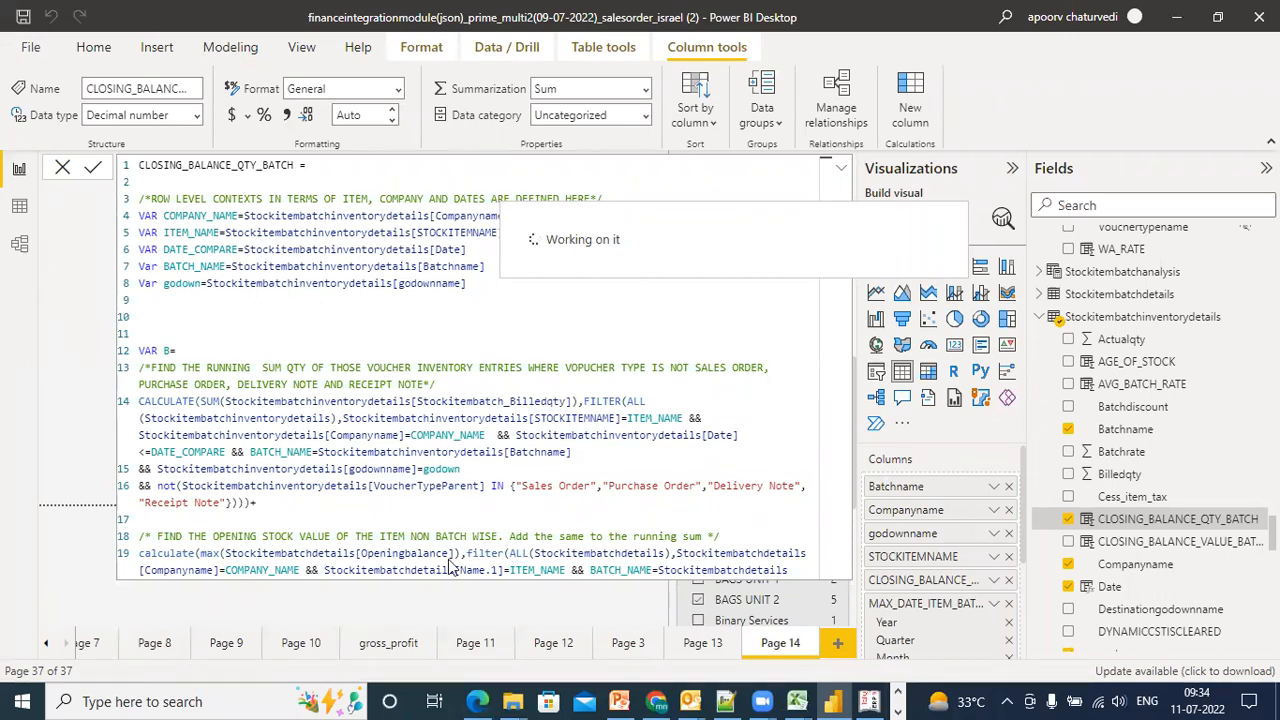
click(728, 701)
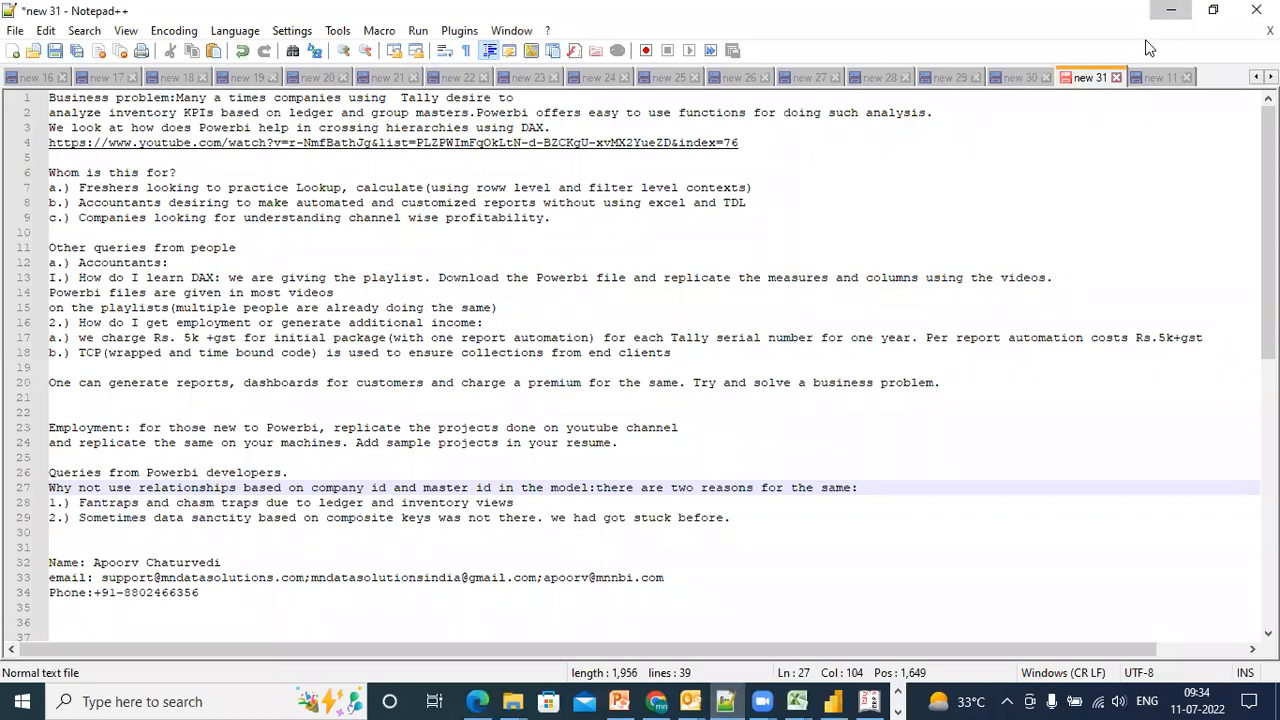
click(1171, 10)
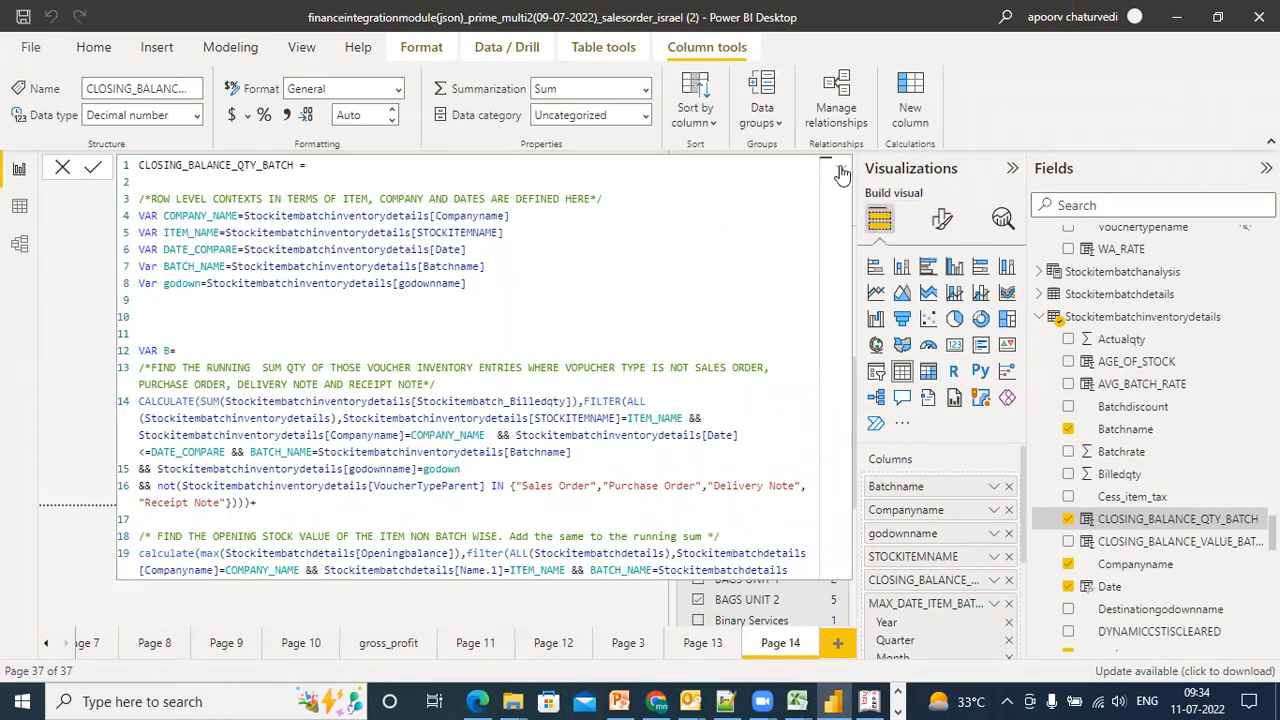
Copy the whole CLOSING_BALANCE_QTY_BATCH formula into a new Notepad++ document
click(841, 172)
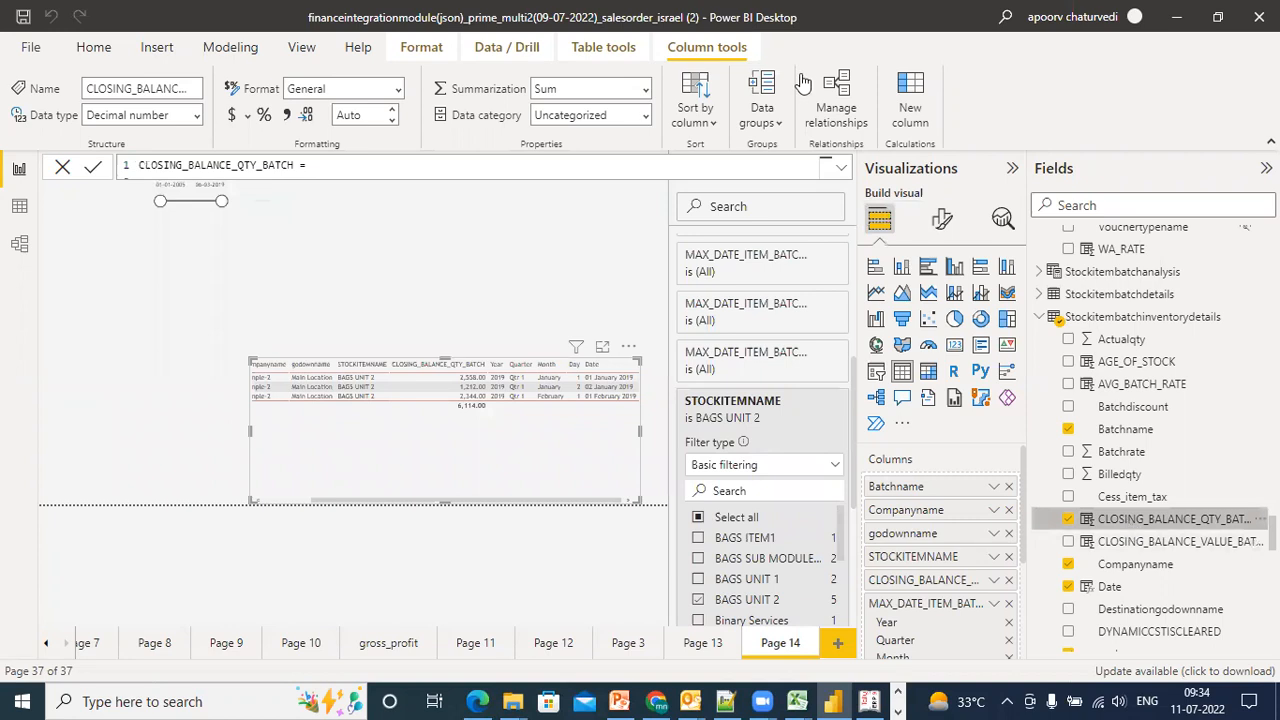
click(842, 170)
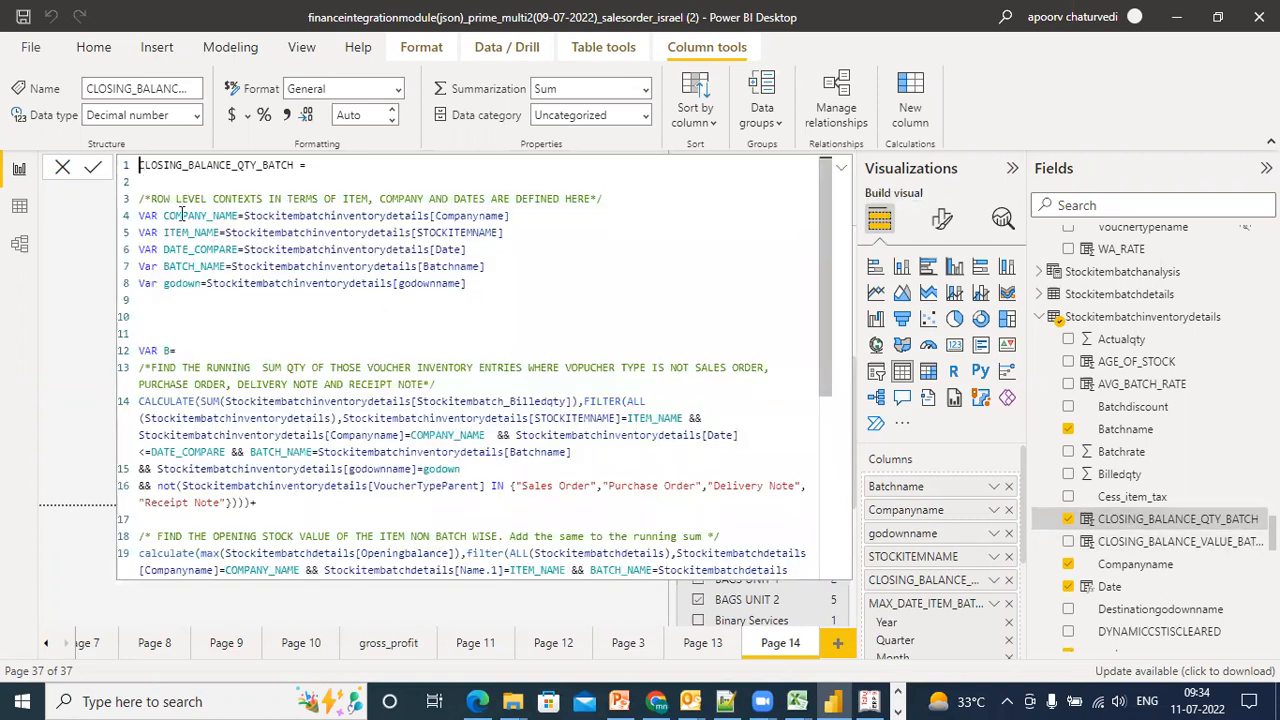
drag(145, 170, 395, 627)
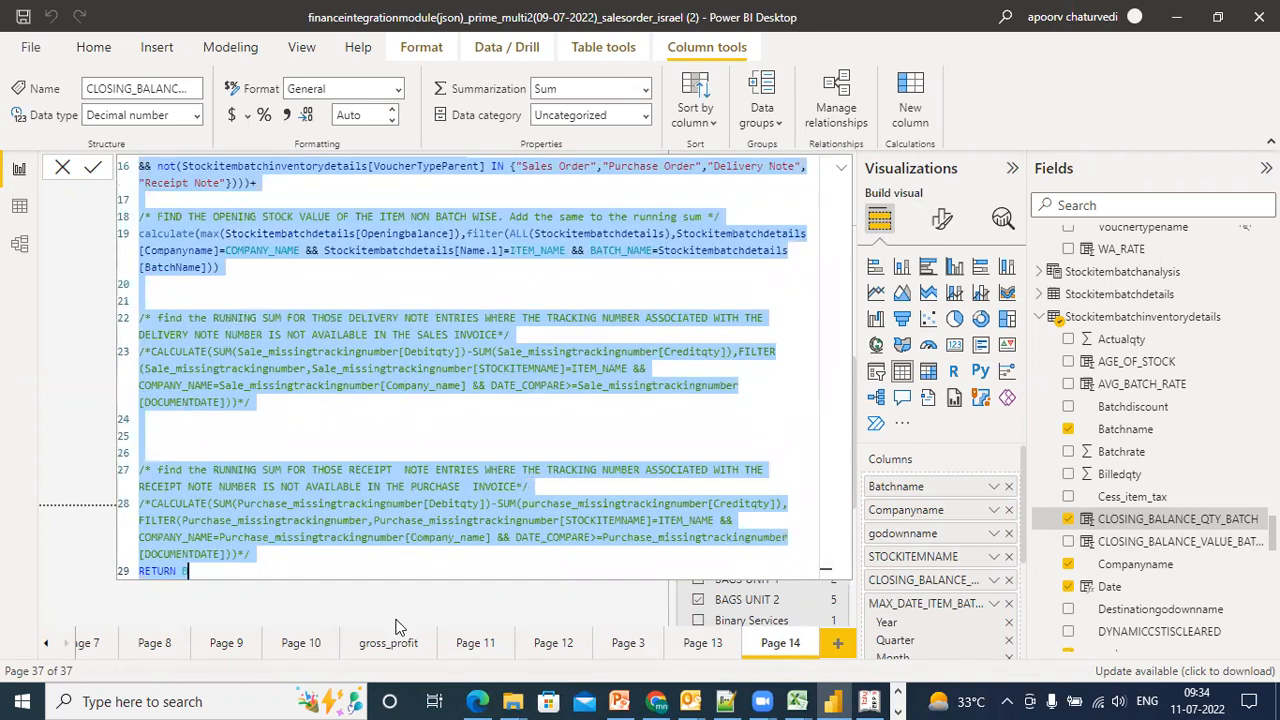
click(725, 701)
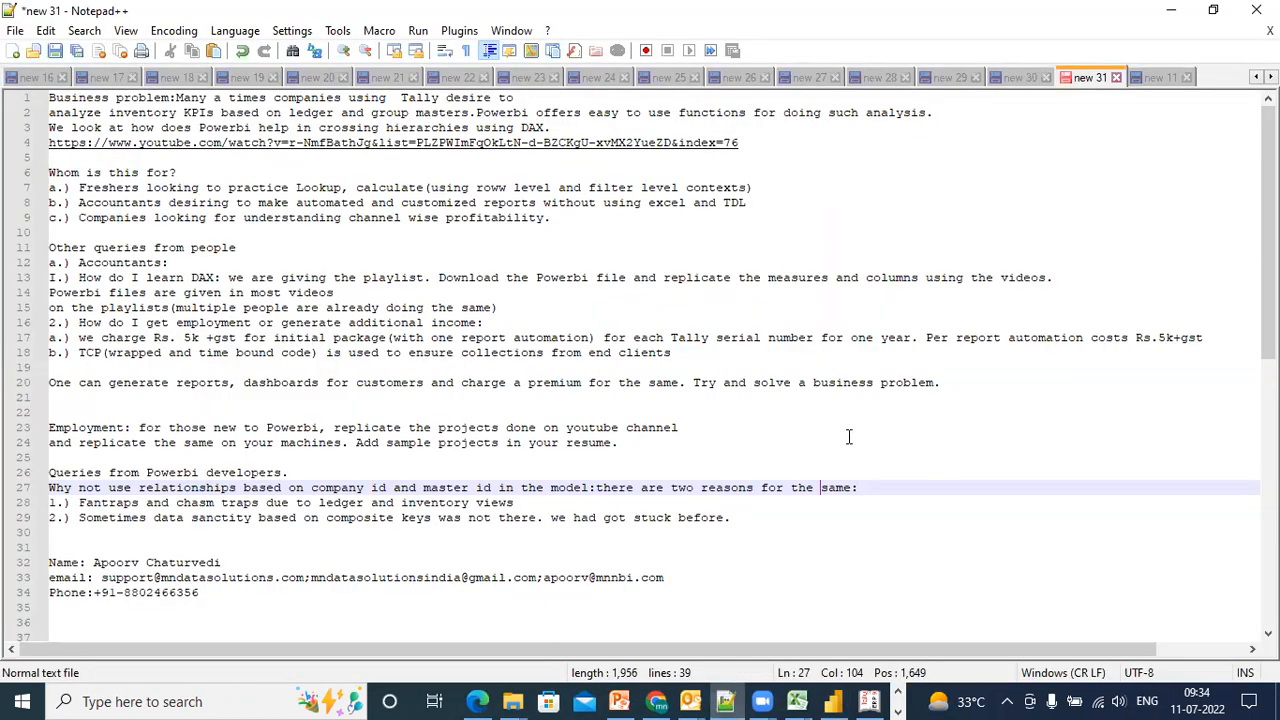
key(ctrl+n)
key(ctrl+v)
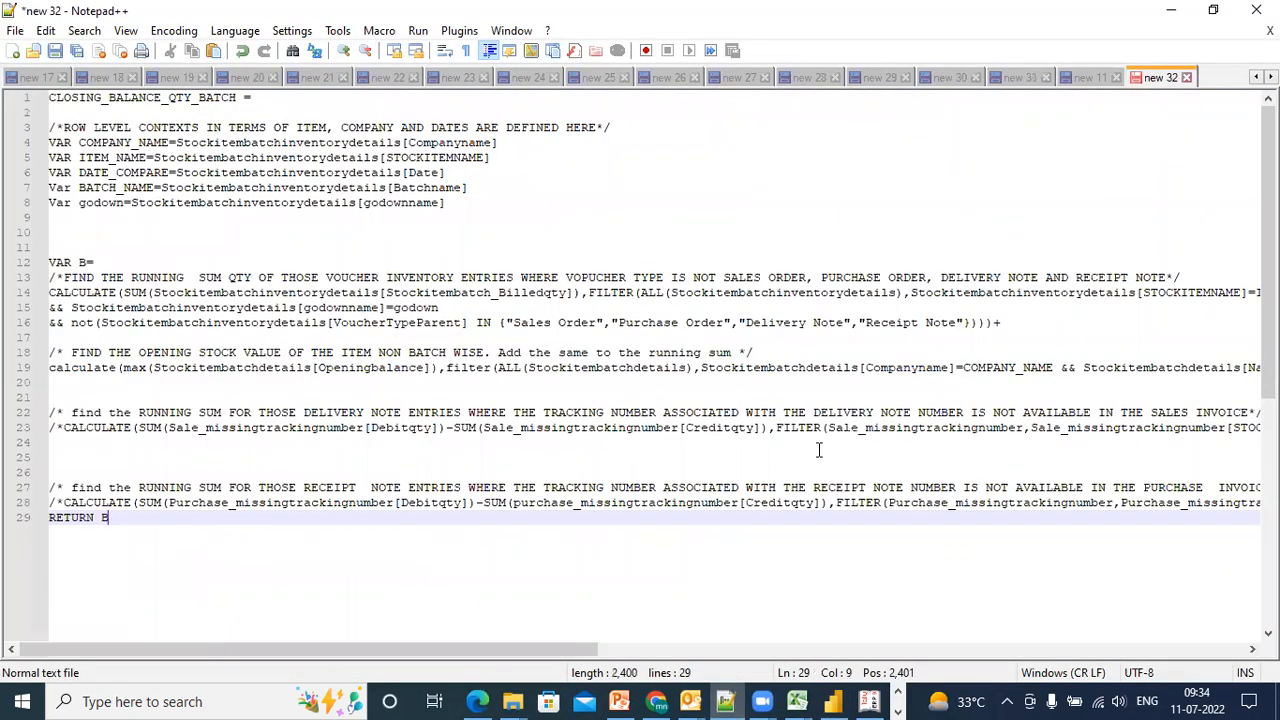
Copy the DATE_COMPARE expression CALCULATE(MAX(Date_dimension[Date]),ALLSELECTED(Date_dimension[Date])) from the MAX_DATE_ITEM_BATCH formula in document new 11
drag(498, 172, 42, 174)
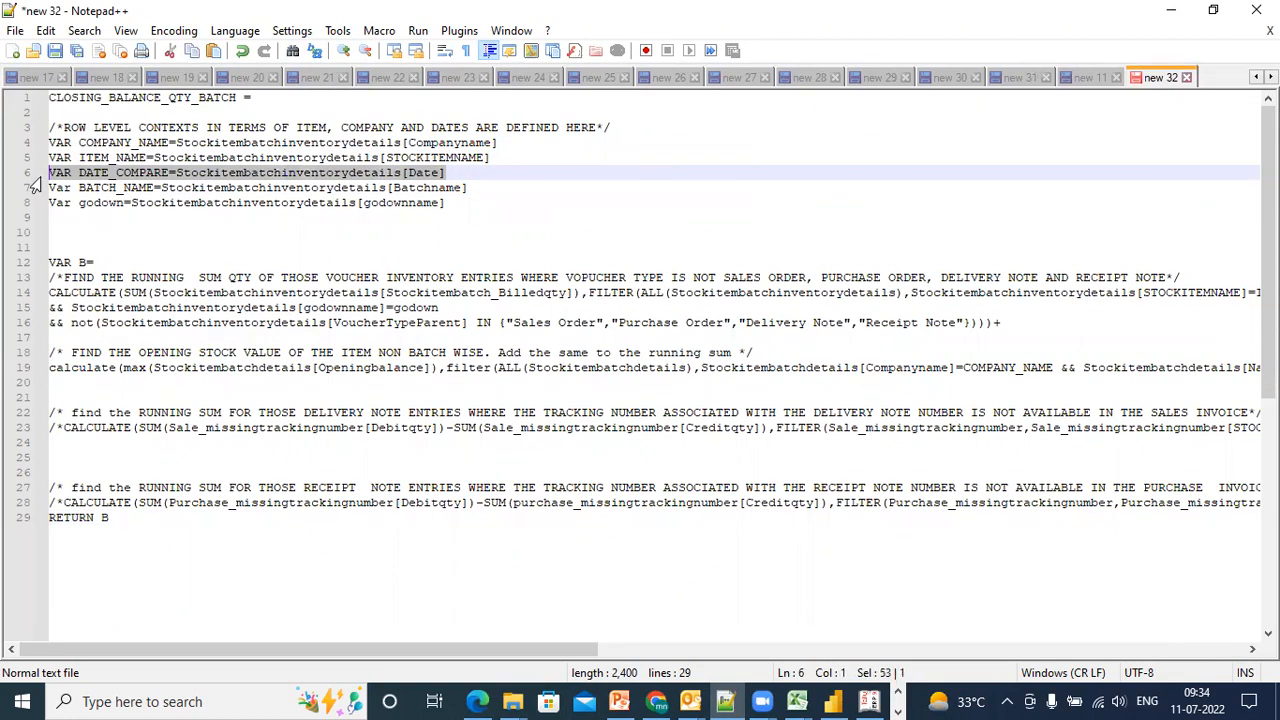
click(206, 172)
click(182, 172)
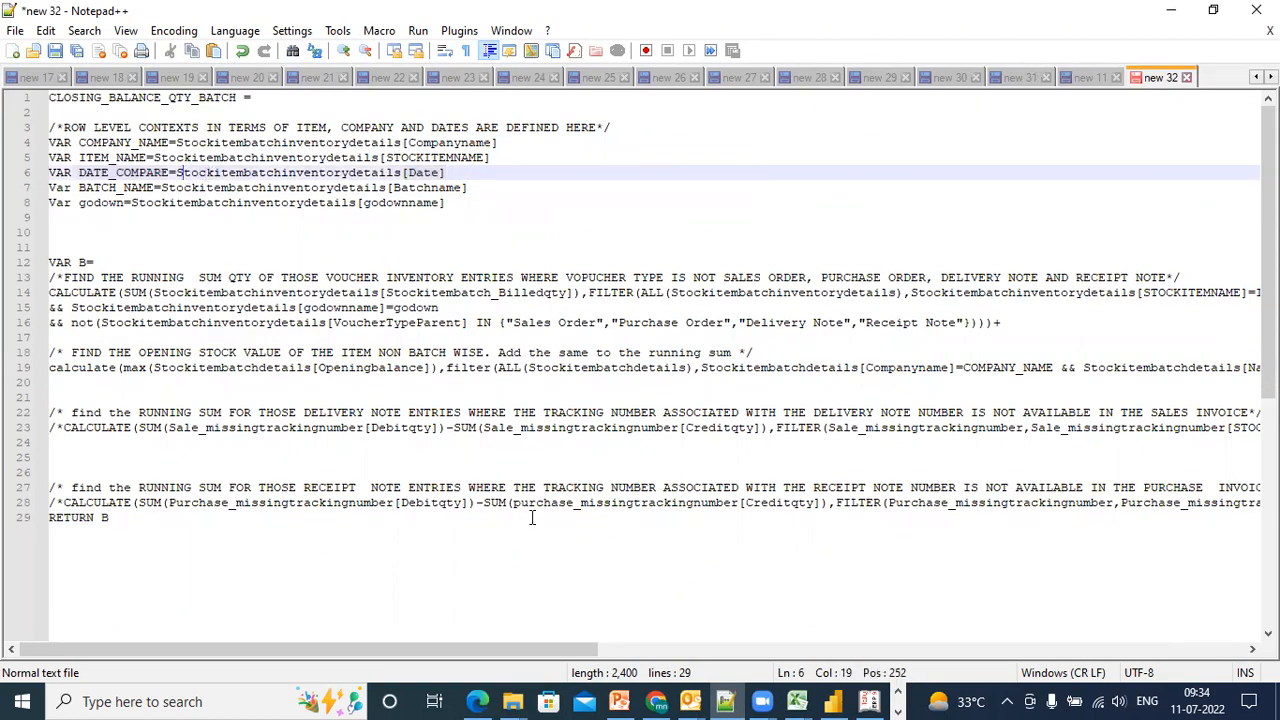
click(1086, 78)
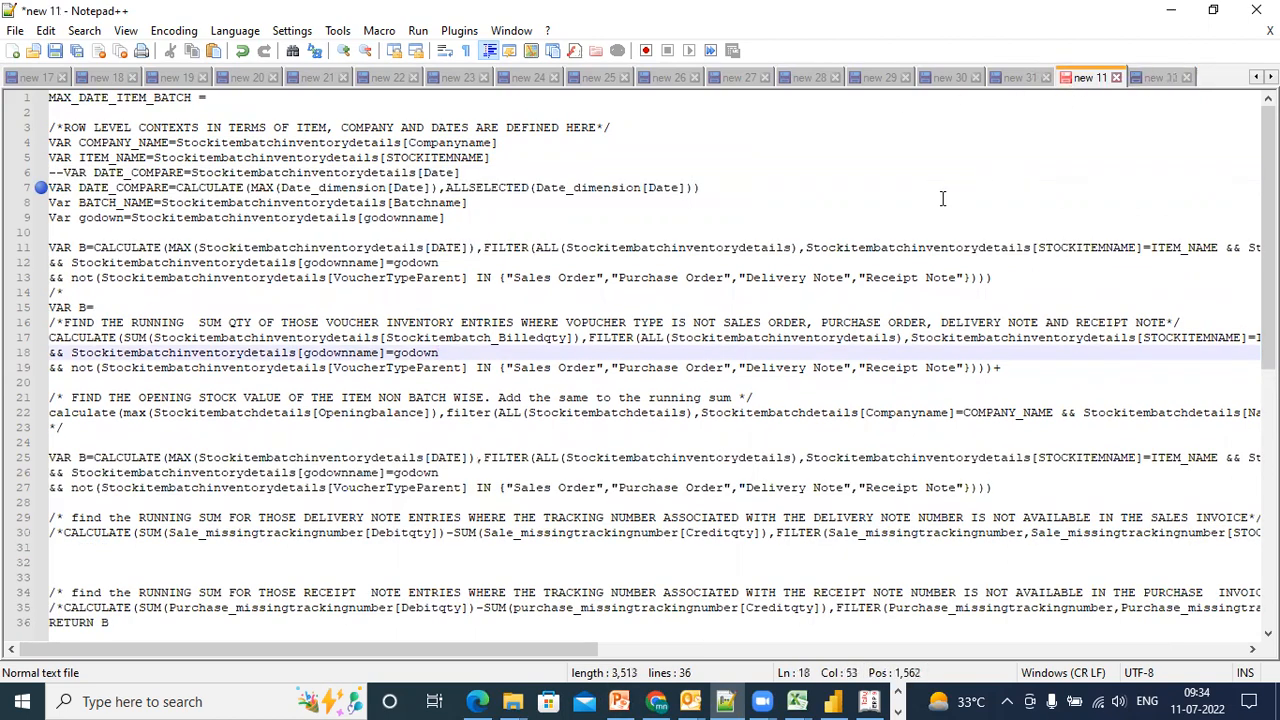
drag(177, 188, 710, 190)
key(ctrl+c)
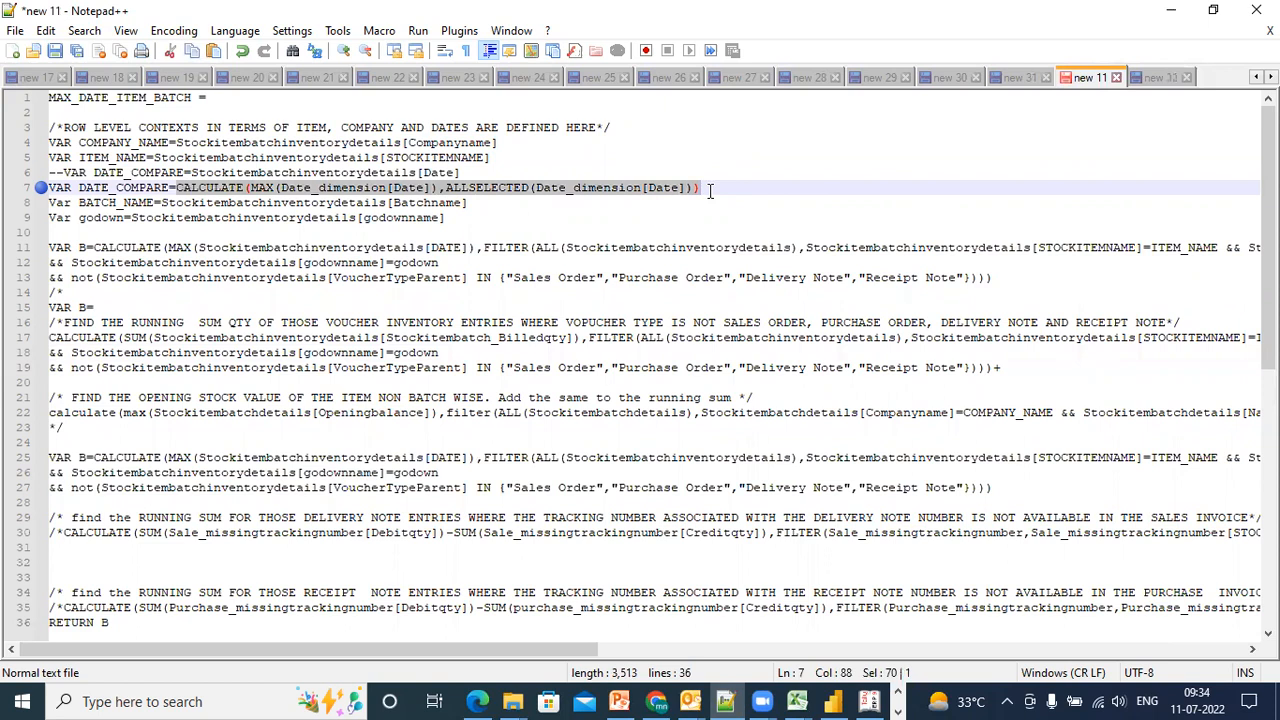
In document new 32, replace DATE_COMPARE's Stockitembatchinventorydetails[Date] with the copied expression and rename the formula CLOSING_BALANCE_QTY_BATCH_DYNAMIC
click(1158, 77)
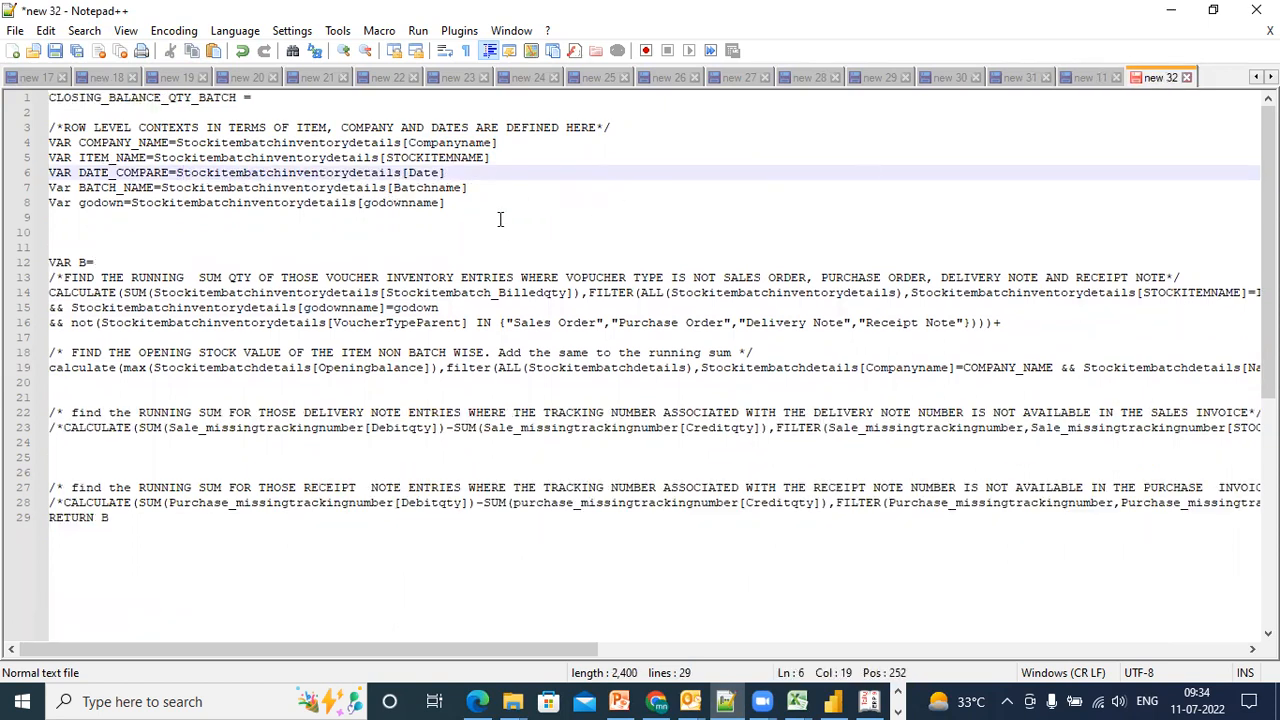
drag(464, 173, 174, 173)
key(ctrl+v)
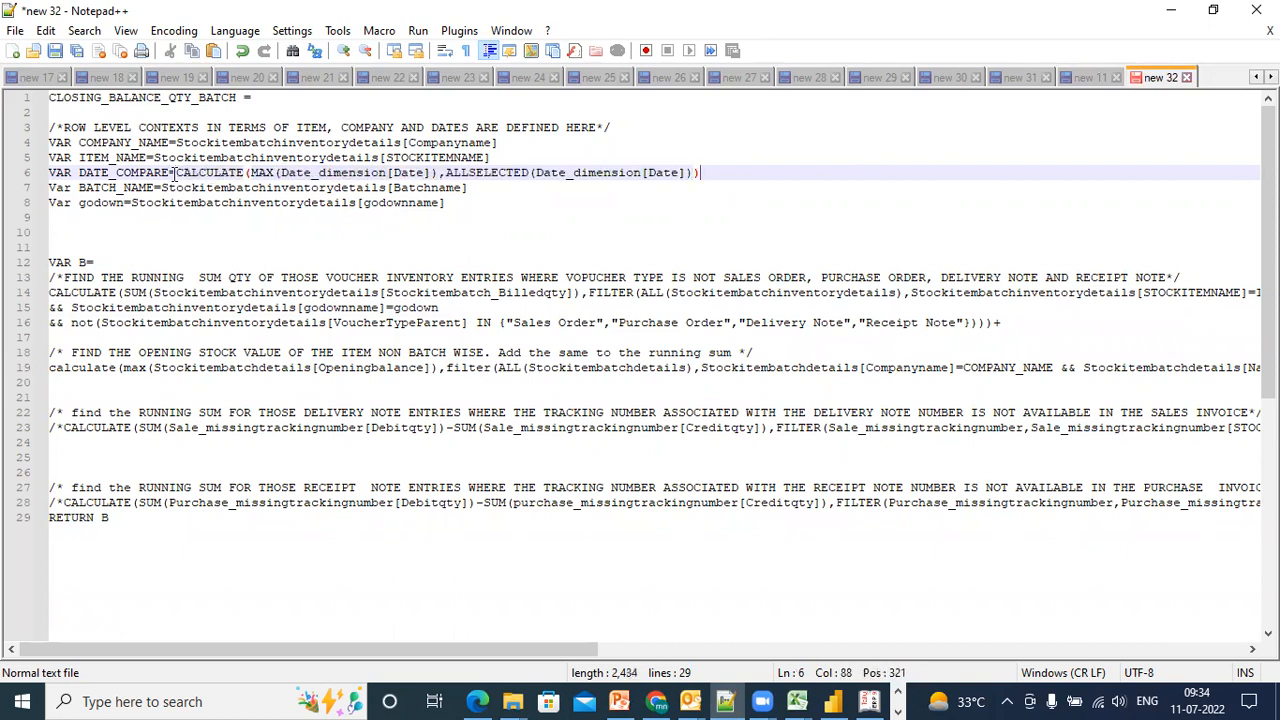
click(241, 97)
text(_DYNAMIC)
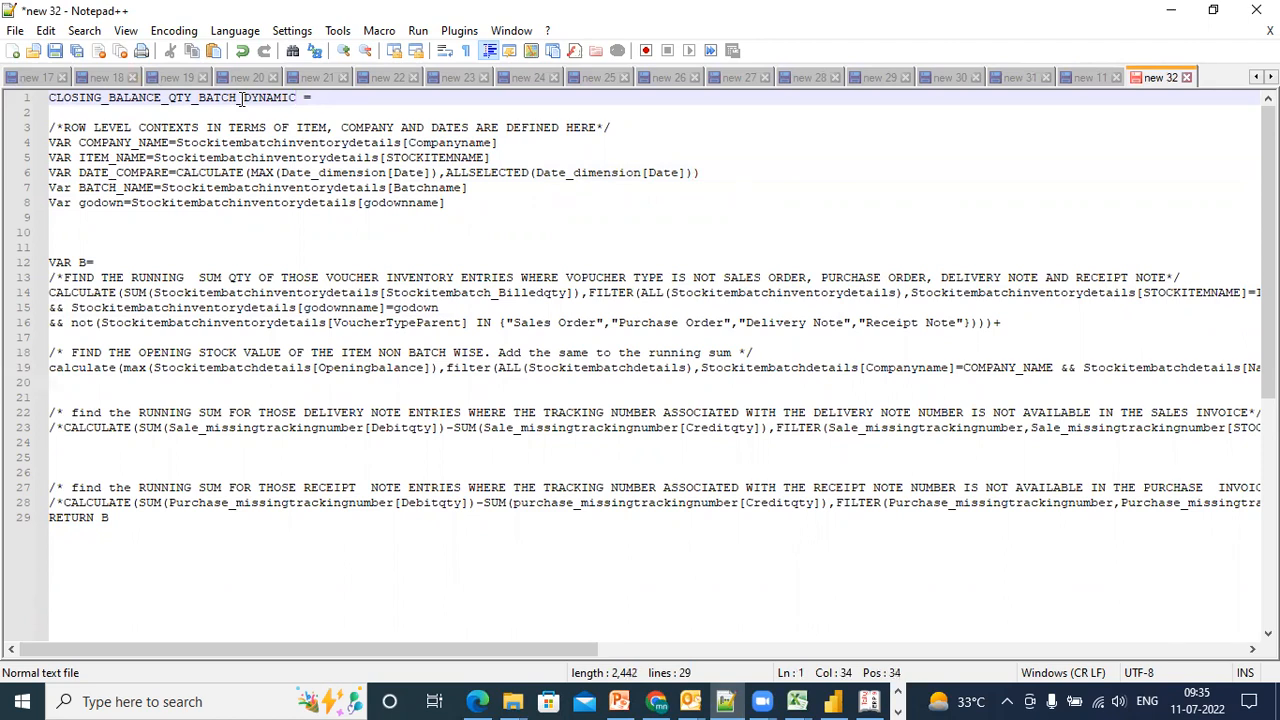
Copy the whole CLOSING_BALANCE_QTY_BATCH_DYNAMIC formula from Notepad++ document new 32
click(703, 173)
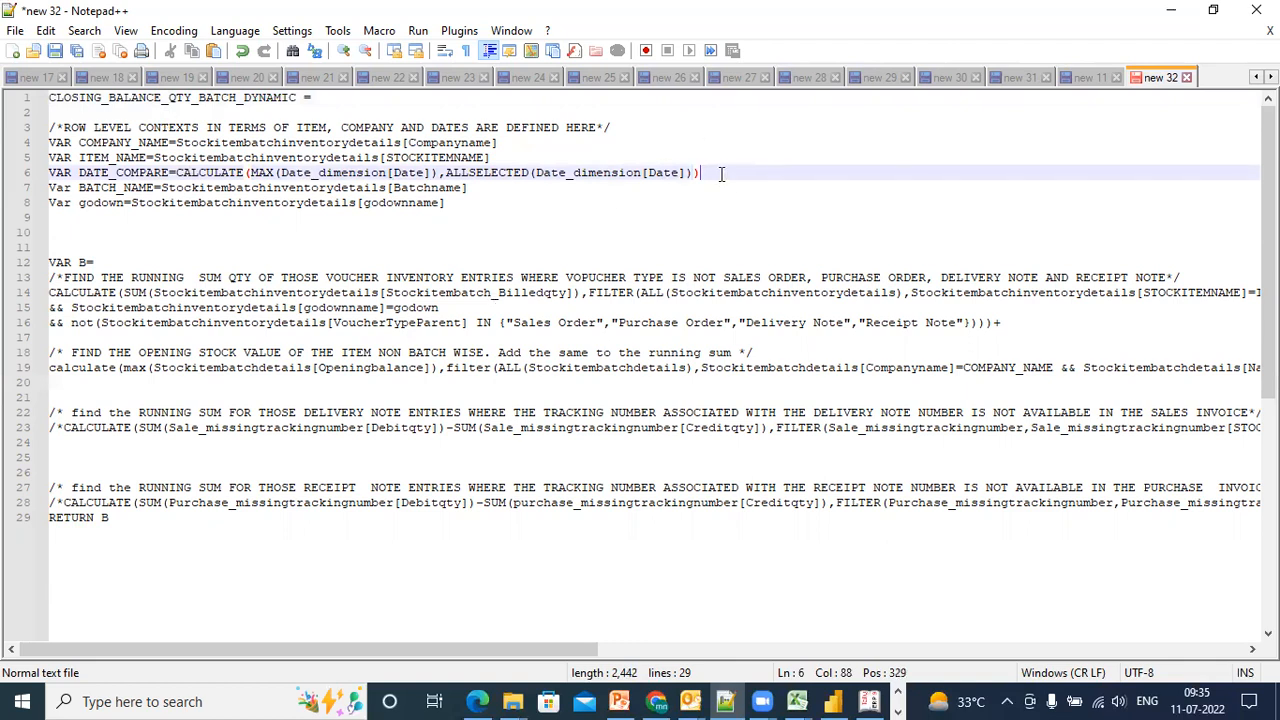
click(1027, 80)
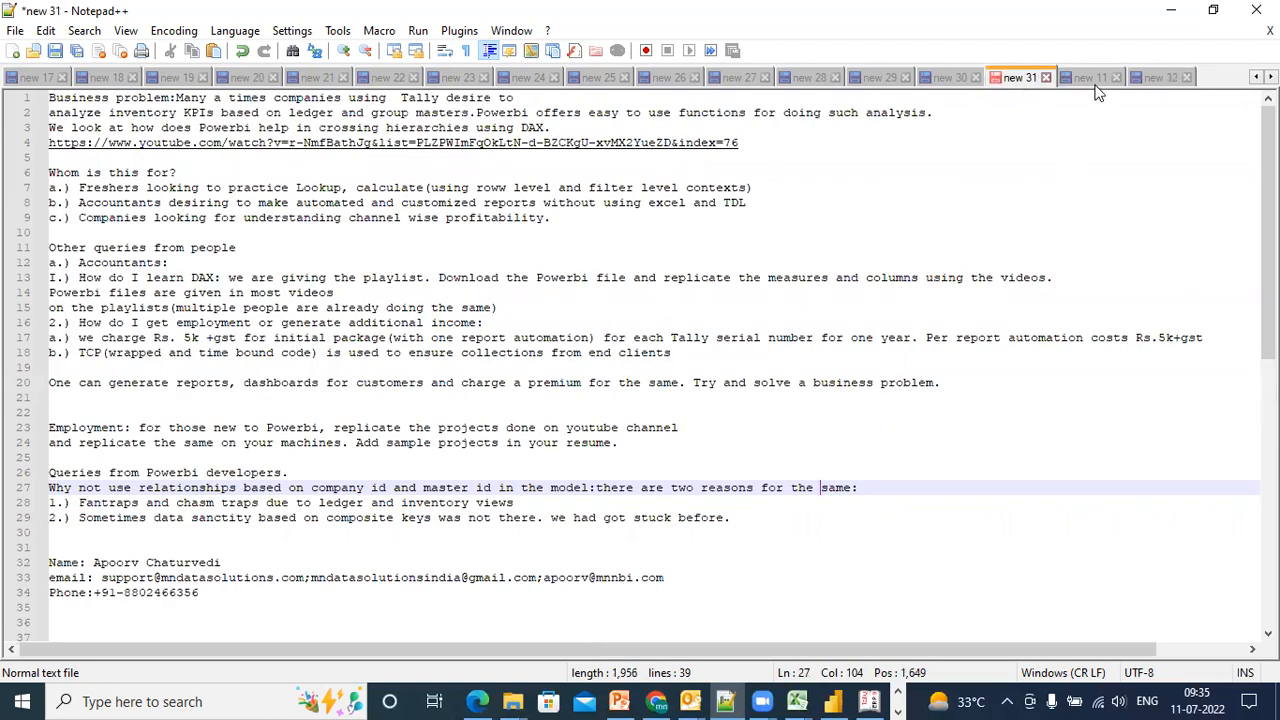
click(1150, 78)
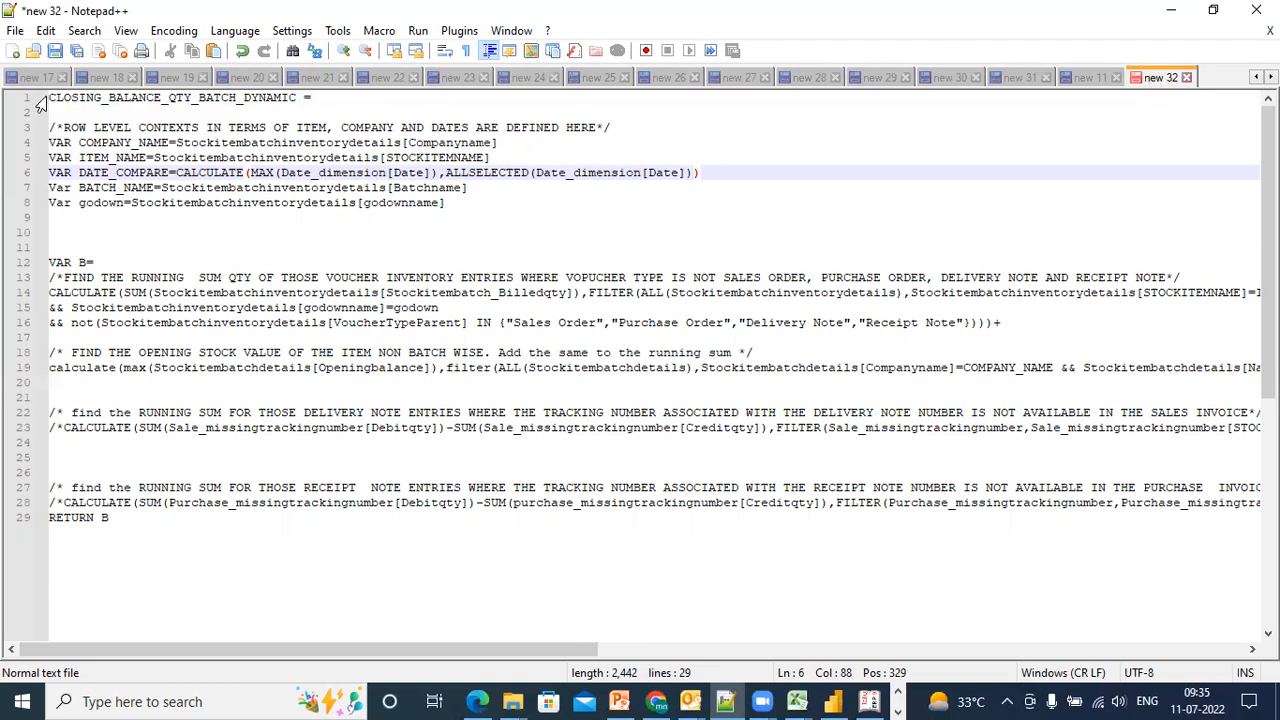
drag(50, 97, 178, 521)
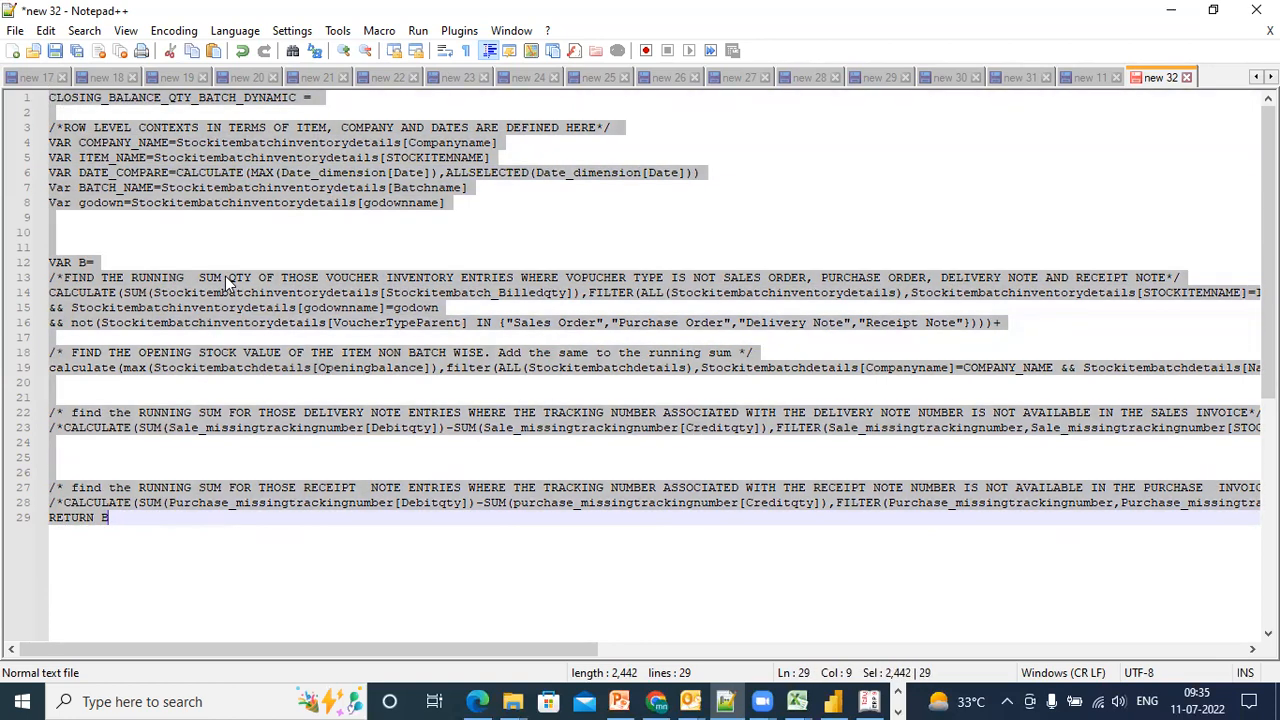
Switch to Power BI Desktop, leave the open formula and select the Stockitembatchinventorydetails table among the fields
click(818, 700)
click(841, 167)
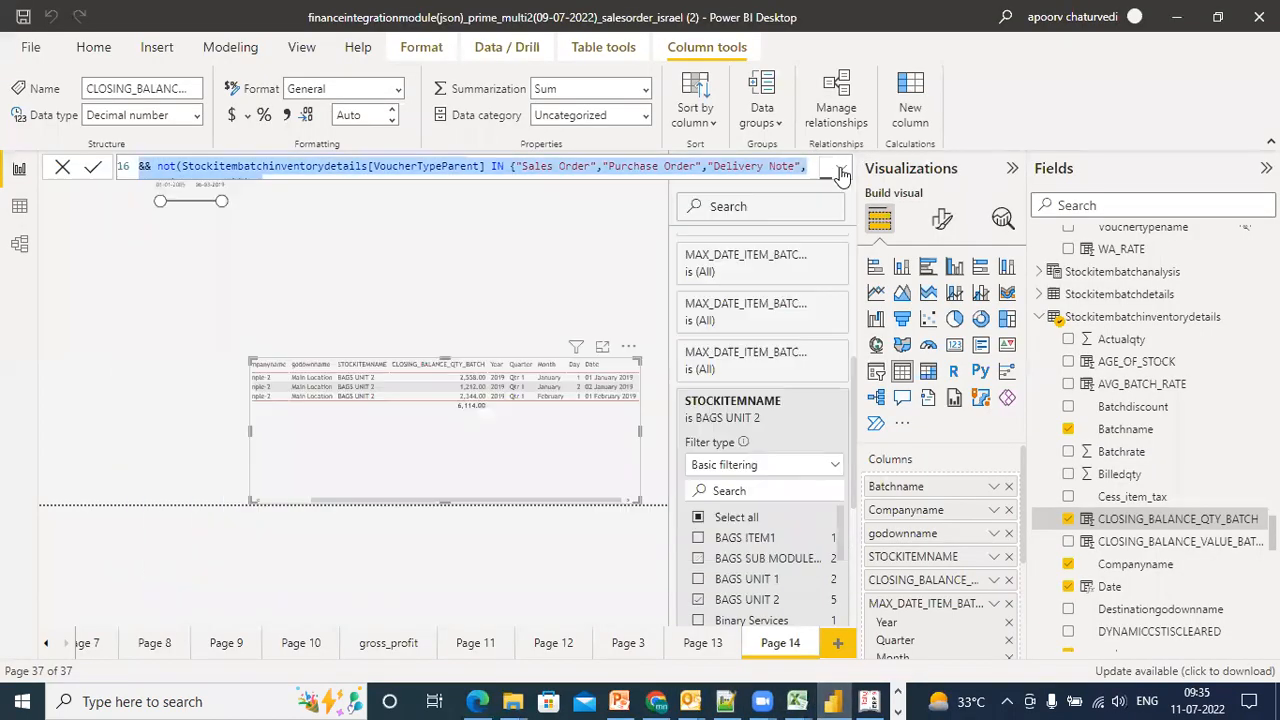
click(1110, 318)
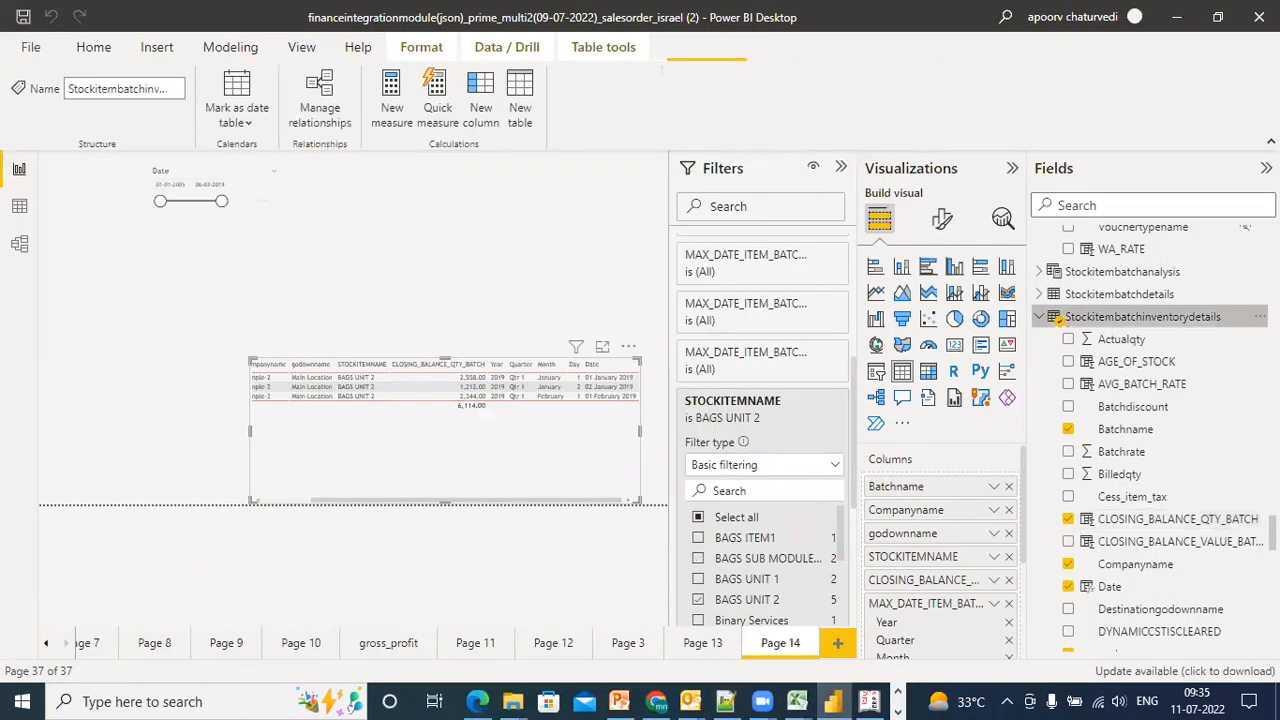
scroll(1092, 487, down, 5)
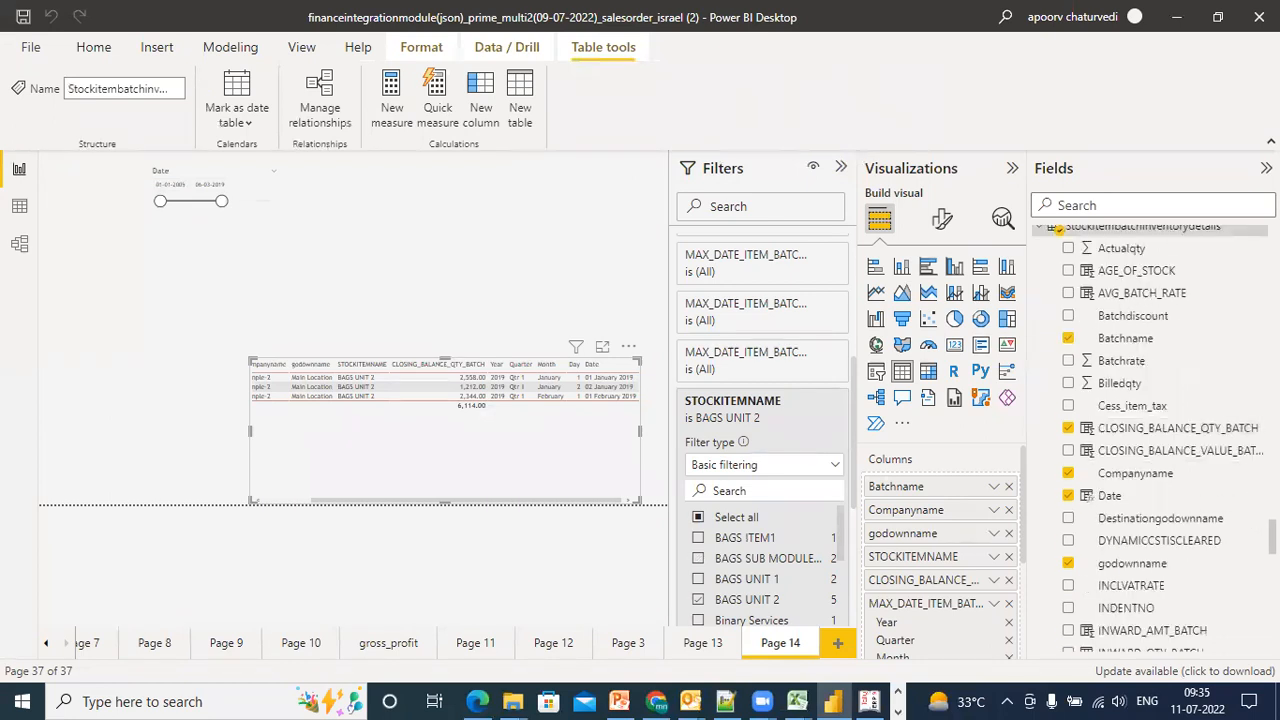
scroll(1092, 487, down, 5)
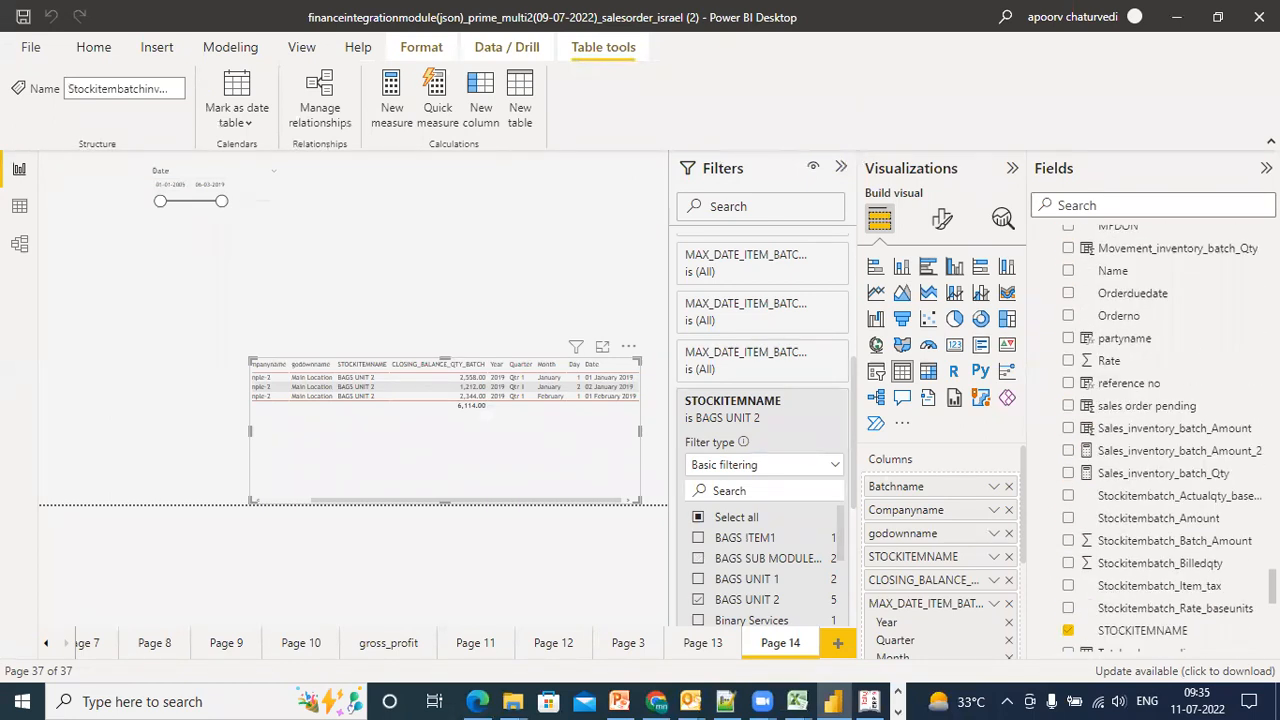
scroll(1150, 440, down, 3)
scroll(1150, 440, up, 12)
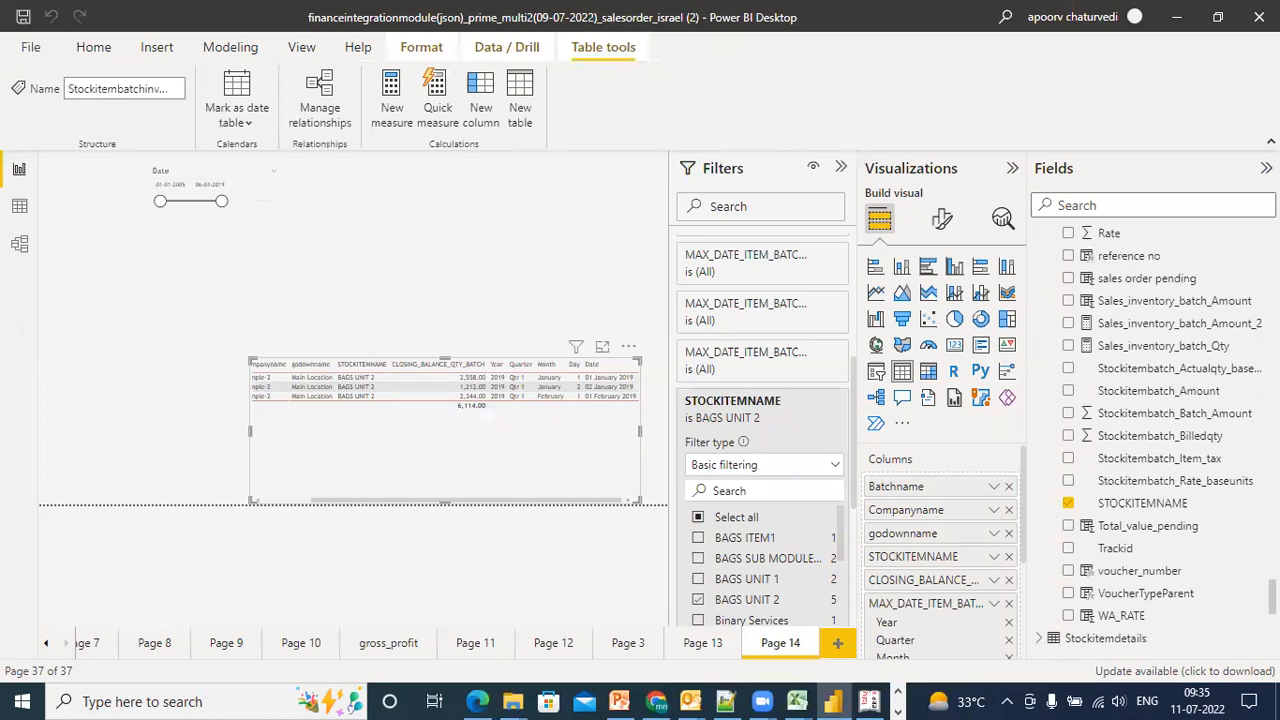
scroll(1150, 440, up, 3)
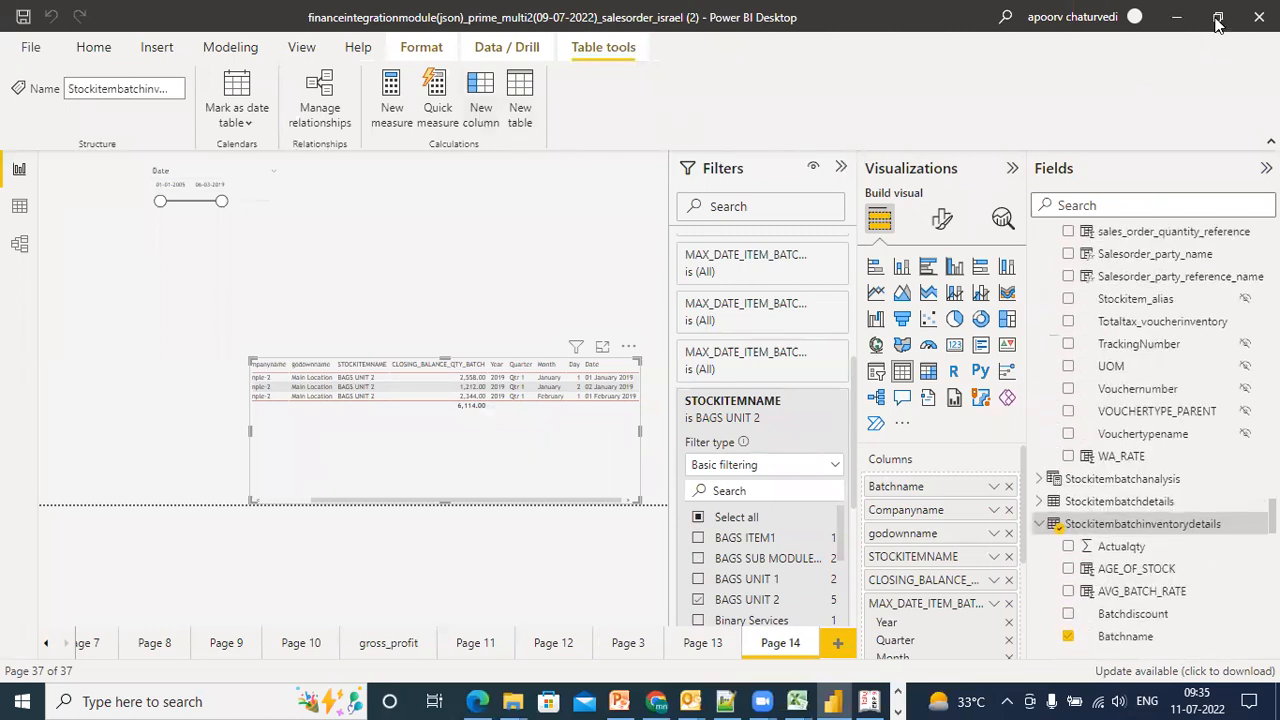
click(855, 699)
click(855, 699)
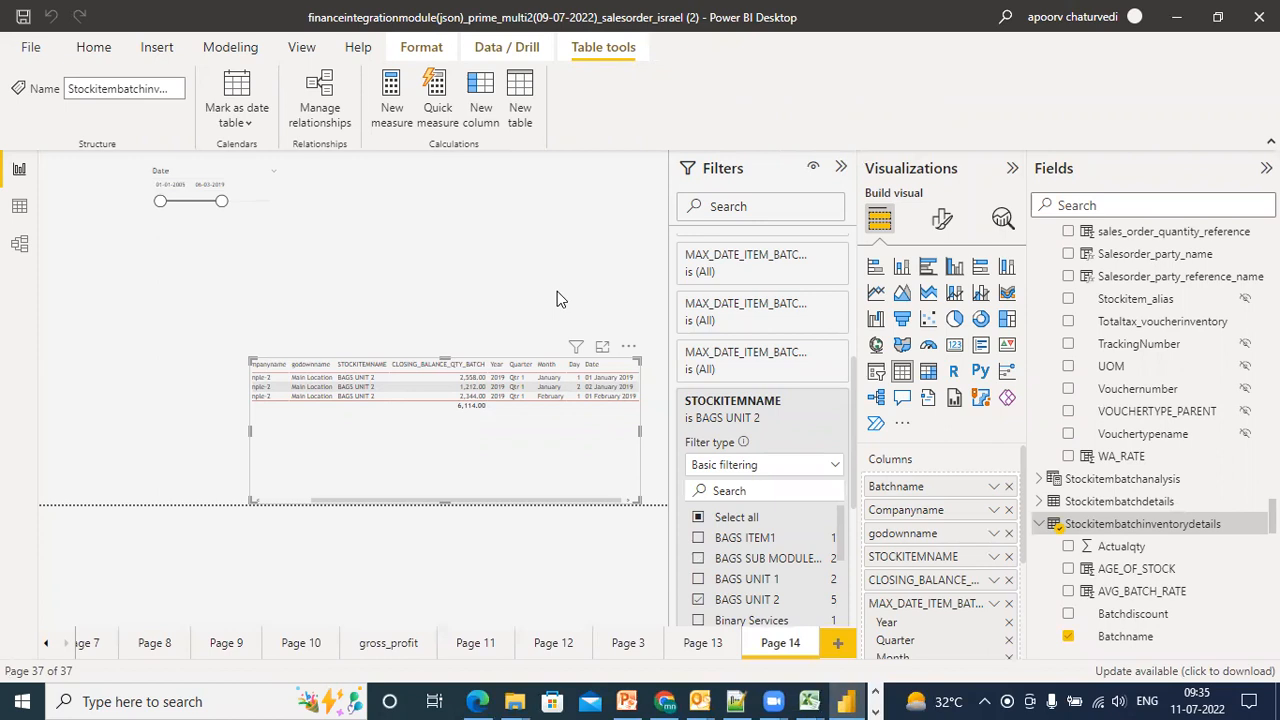
Review the DATE_COMPARE definition in Notepad++ and the Stockitembatchinventorydetails[Date]<=DATE_COMPARE condition that uses it
click(736, 701)
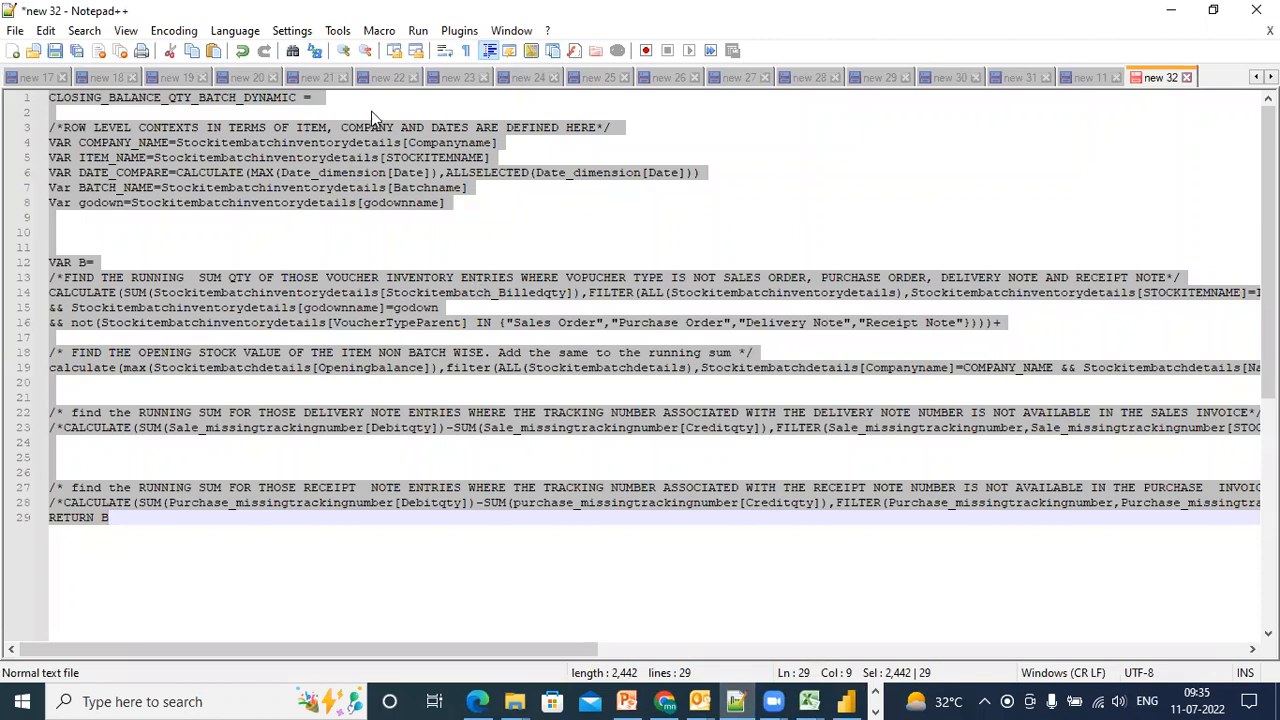
drag(702, 174, 206, 162)
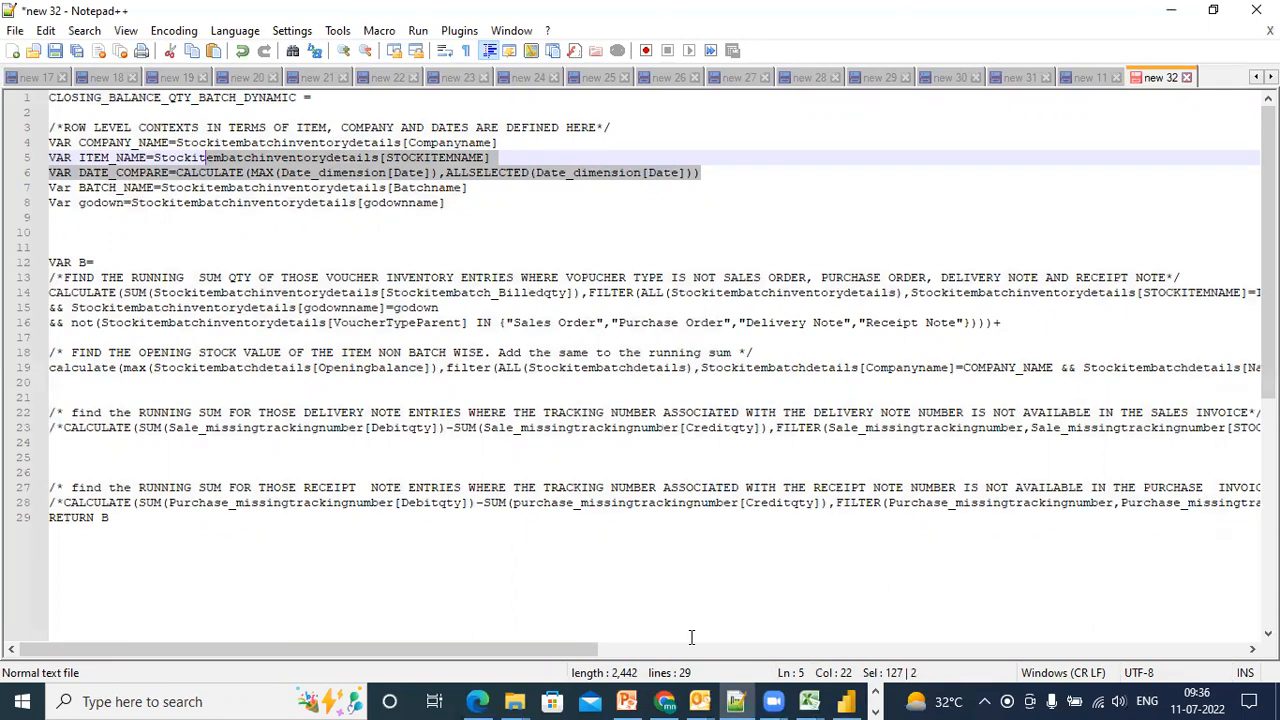
drag(585, 649, 967, 649)
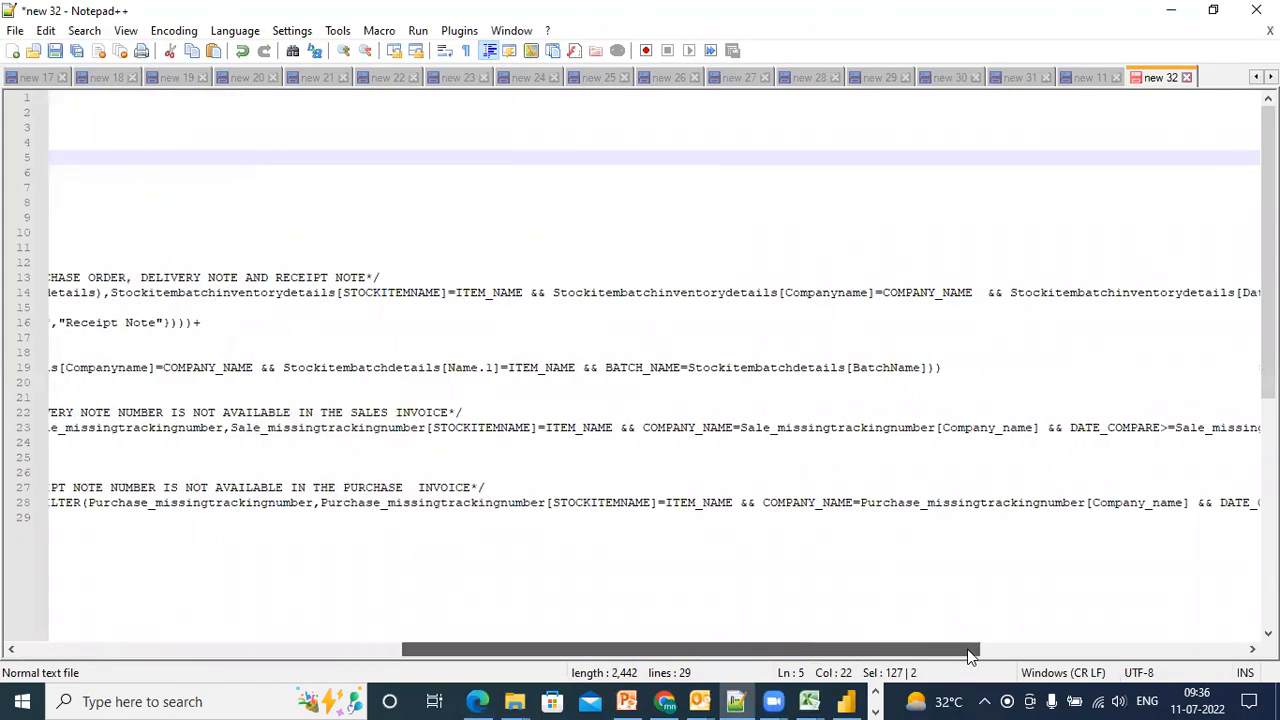
drag(967, 657, 1172, 659)
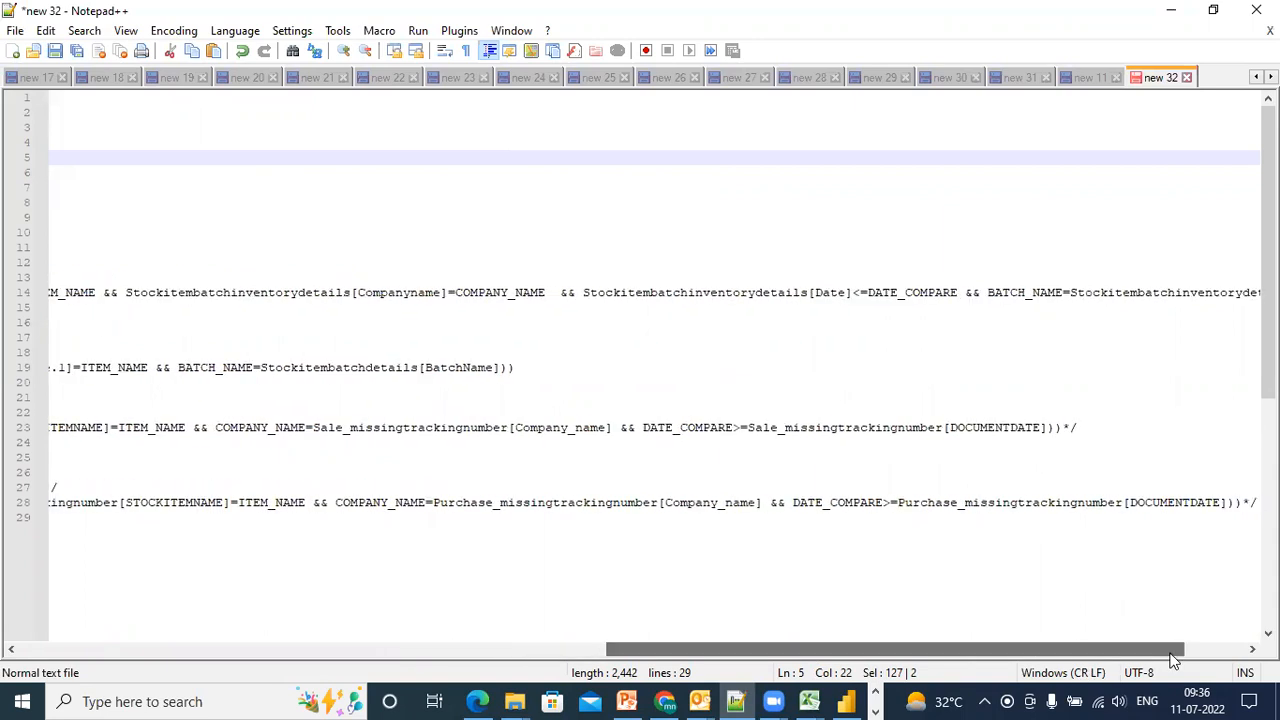
drag(958, 292, 828, 293)
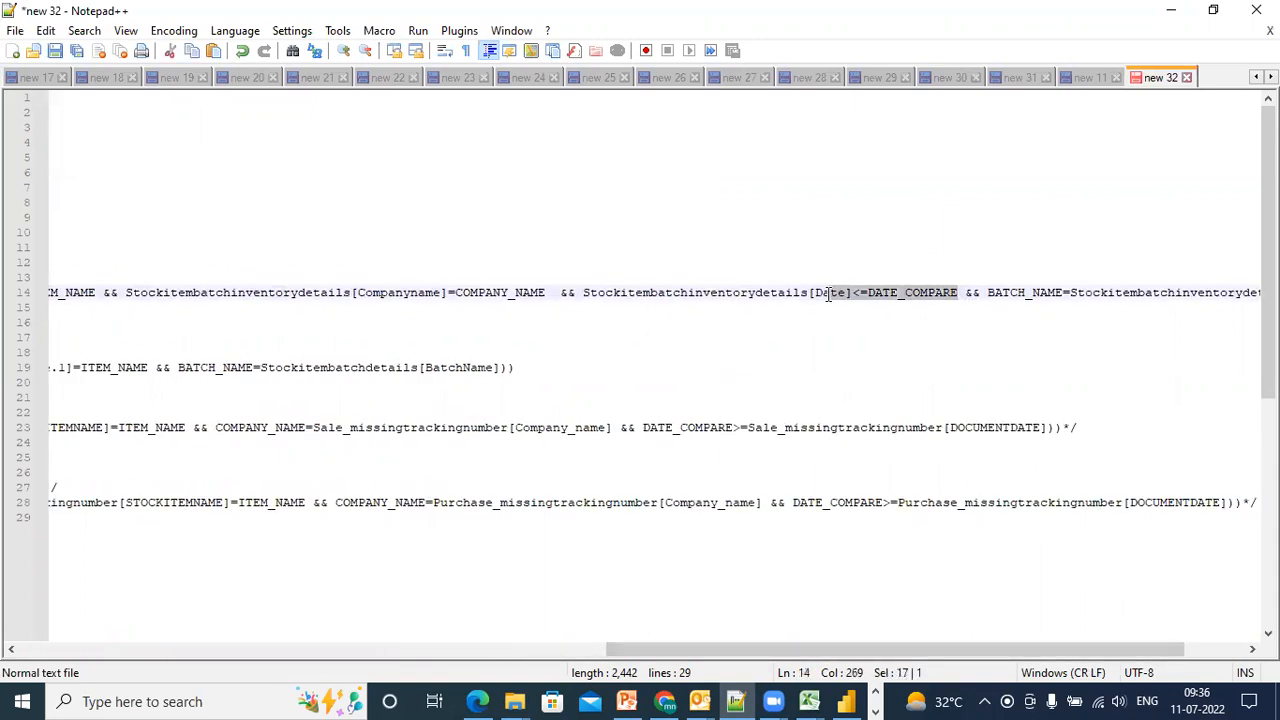
drag(727, 649, 25, 636)
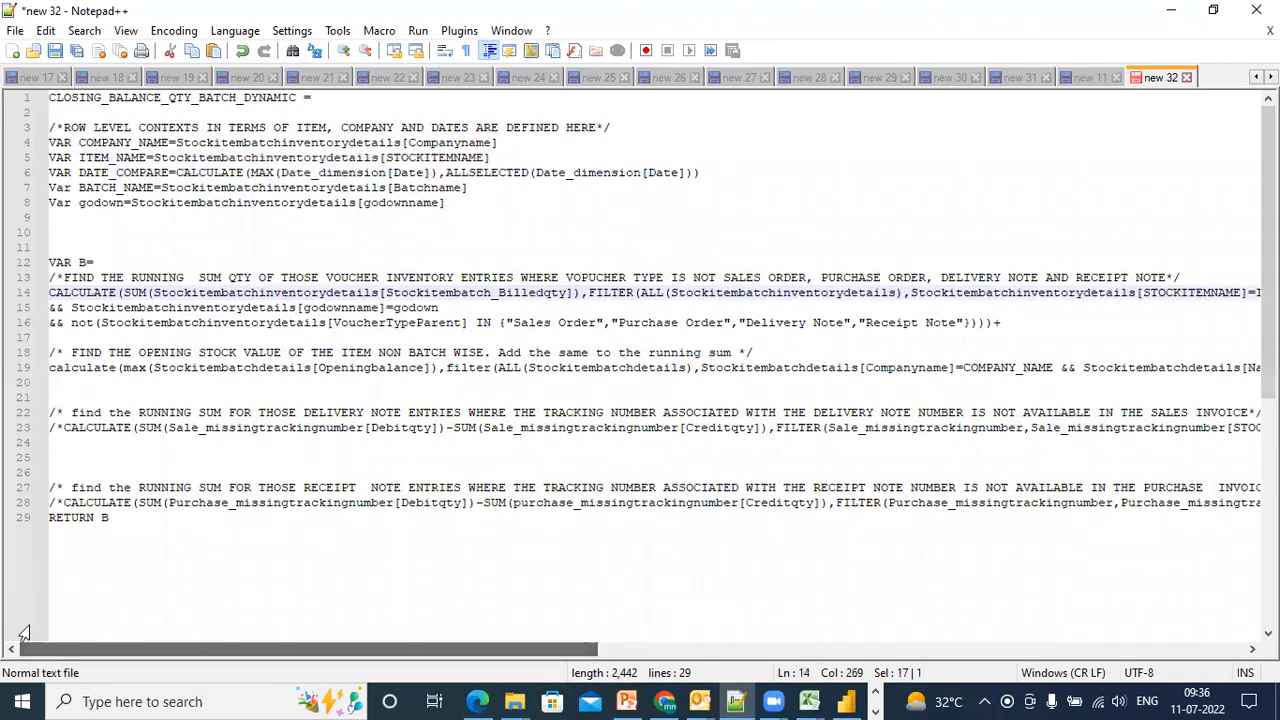
Back in Power BI Desktop, add a calculated column to Stockitembatchinventorydetails and paste the CLOSING_BALANCE_QTY_BATCH_DYNAMIC formula into it
click(857, 697)
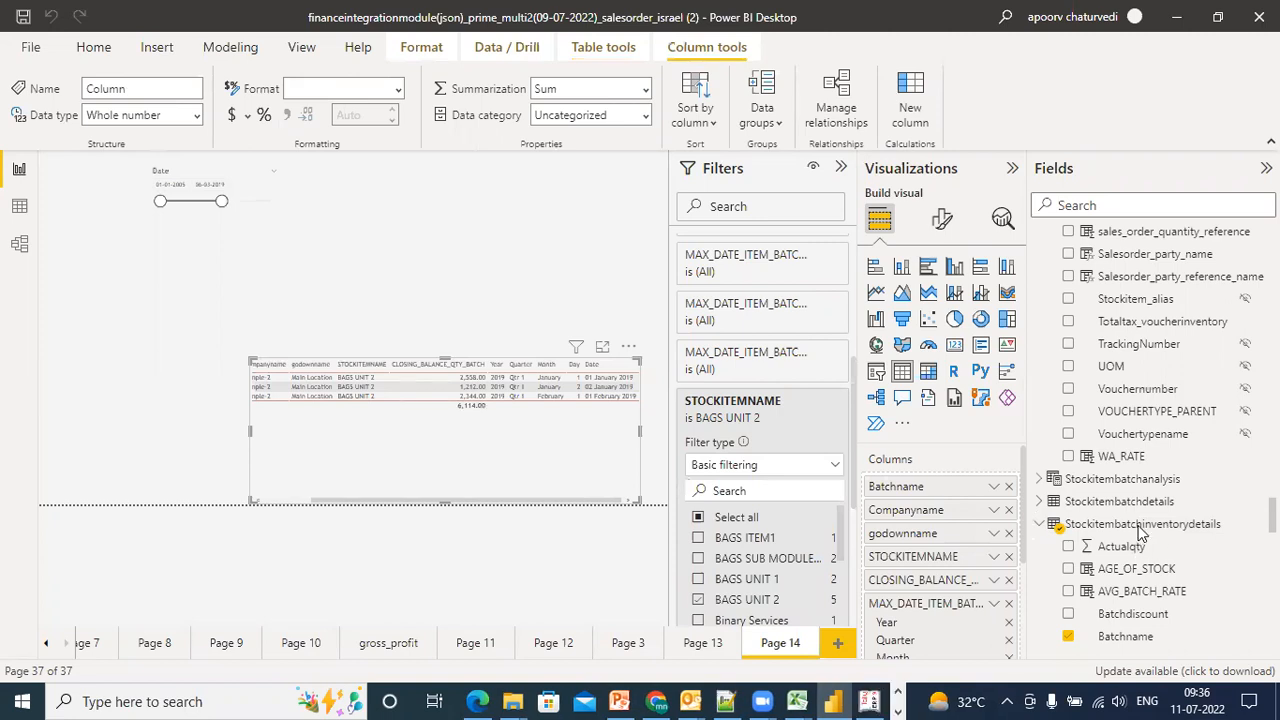
click(836, 701)
click(838, 701)
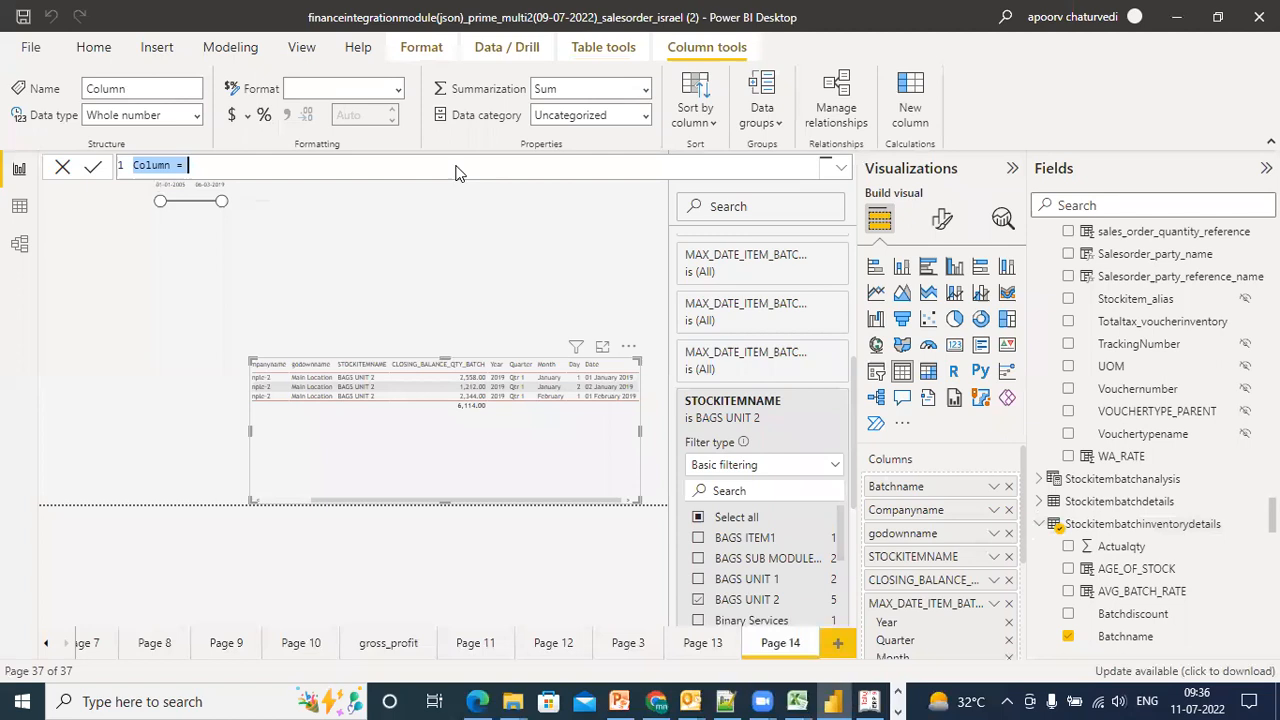
key(ctrl+v)
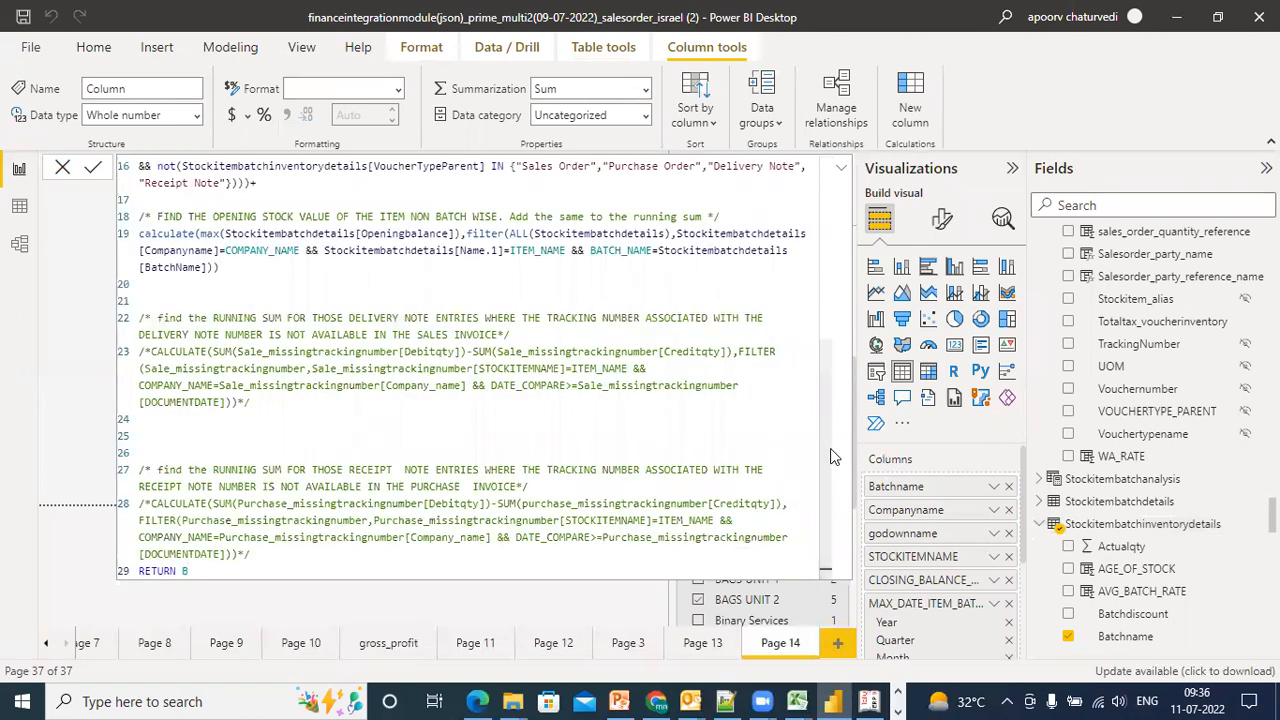
Check DATE_COMPARE and its date condition in the pasted formula, and commit the CLOSING_BALANCE_QTY_BATCH_DYNAMIC column
scroll(844, 178, up, 6)
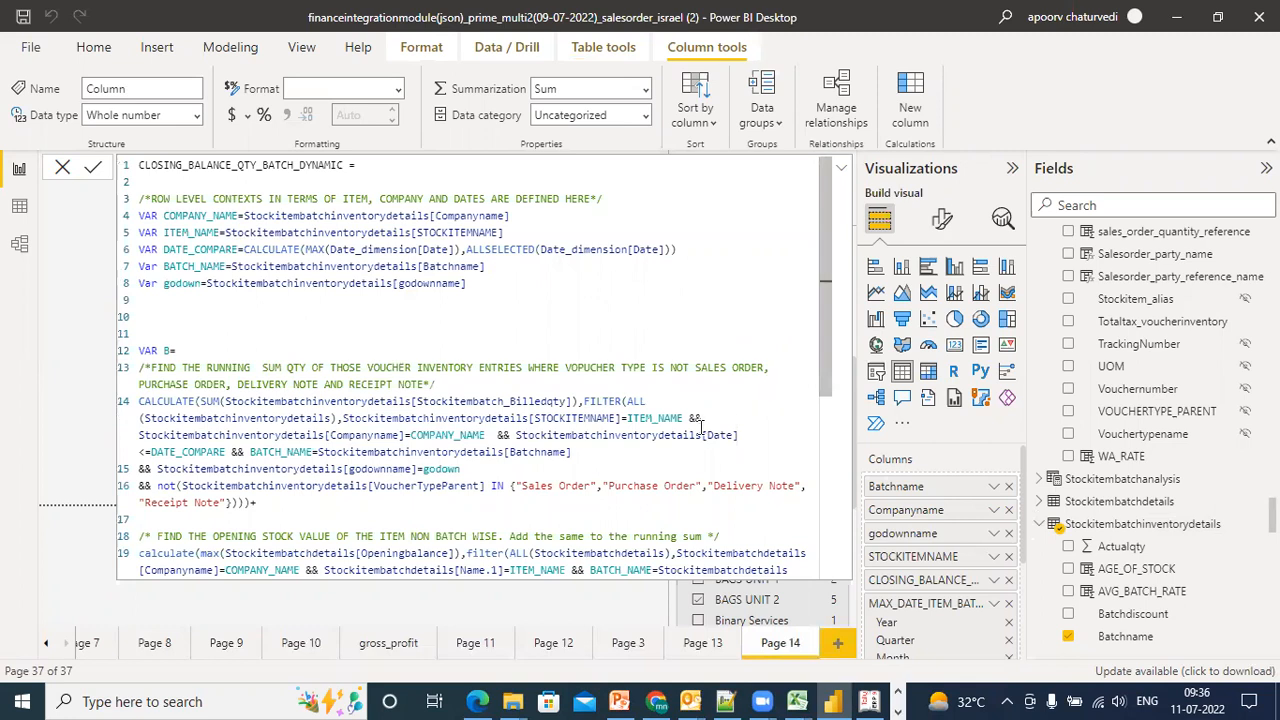
click(688, 249)
click(227, 455)
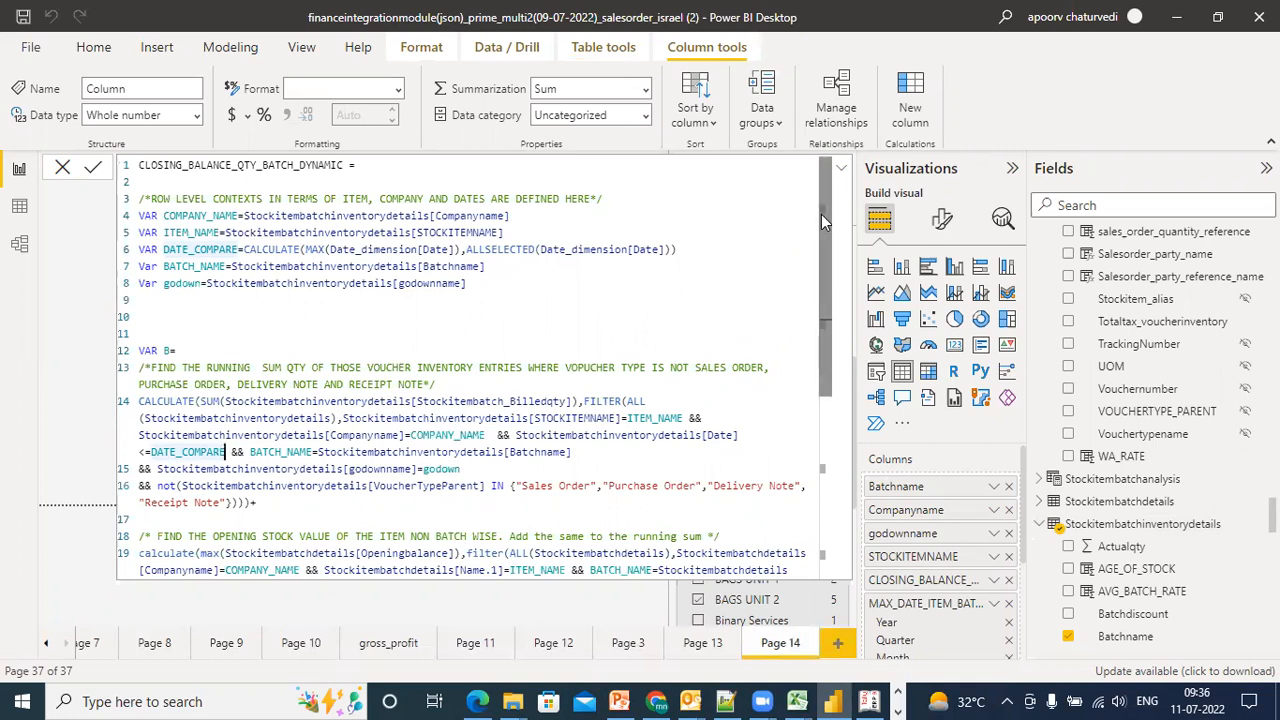
scroll(820, 469, down, 2)
scroll(820, 469, down, 7)
click(296, 572)
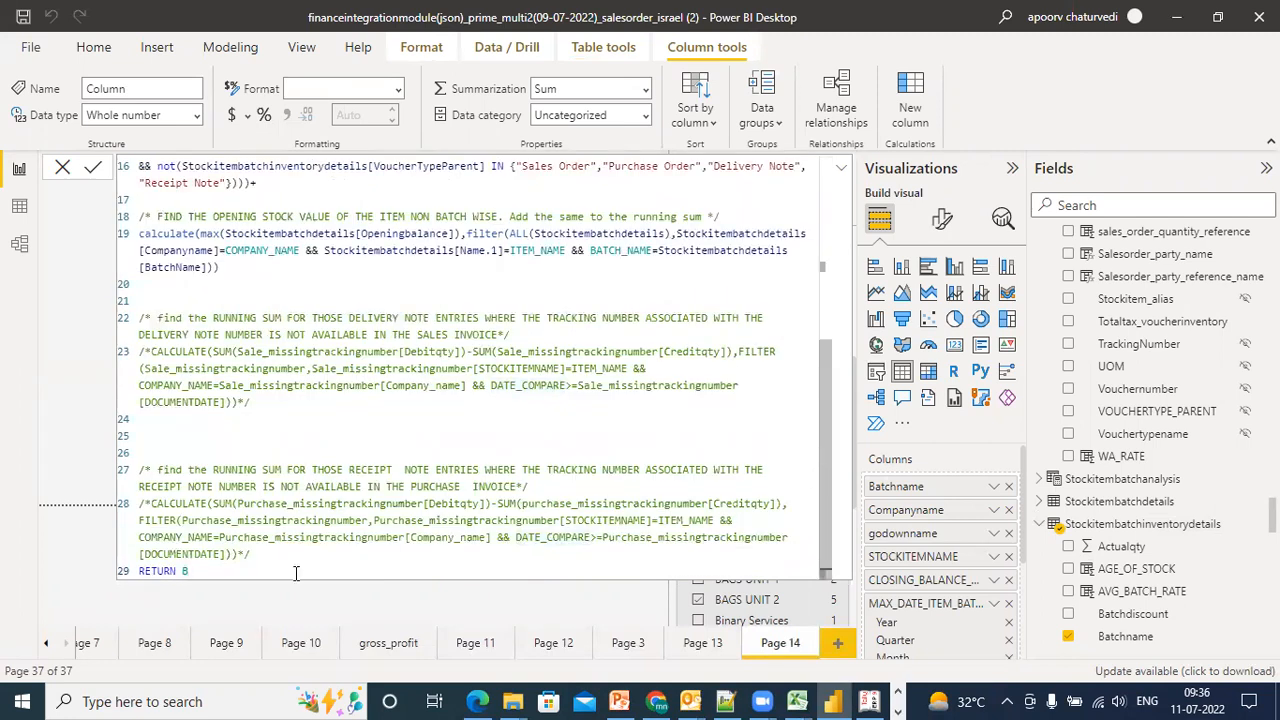
key(Return)
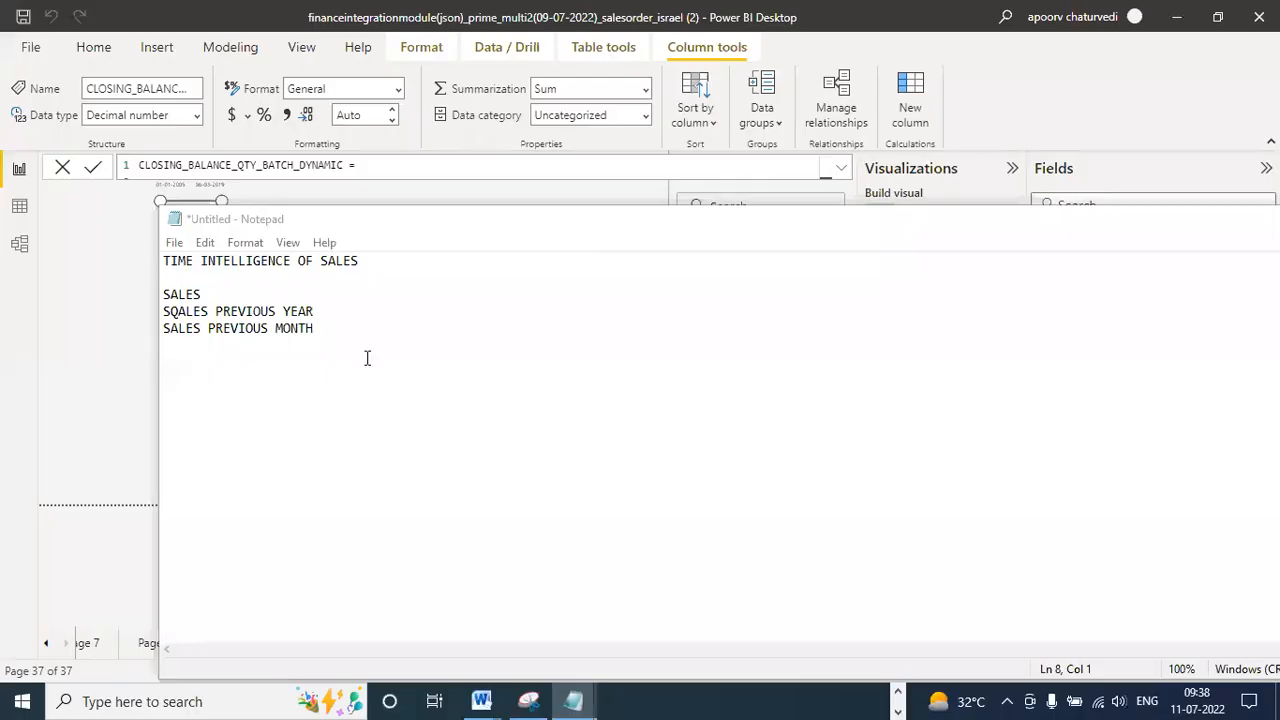
In the Notepad note, write "GROSS PROFIT AND COST OF GOODS SOLD ARE CUMULATIVE. SO I CAN USE THE SLICER AT ANY TIME"
text(GROSS PROFIT AND COST)
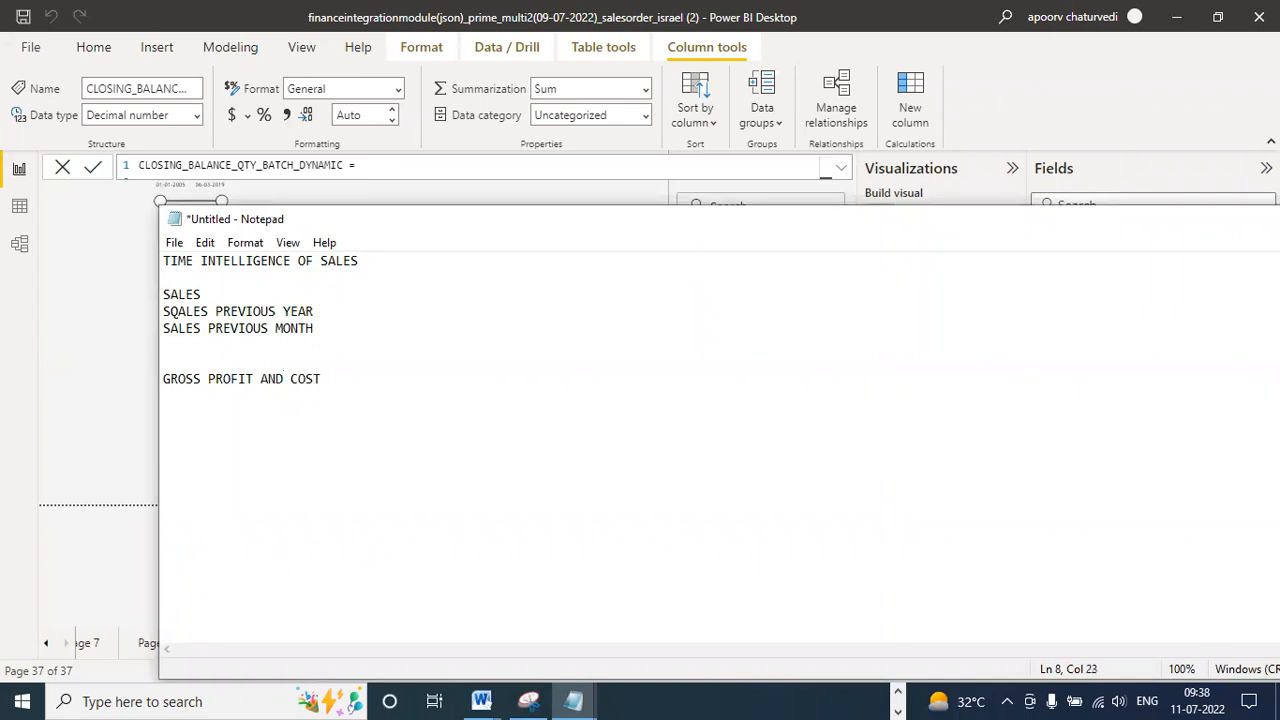
text( OF GOODS SOLD ARE CUM)
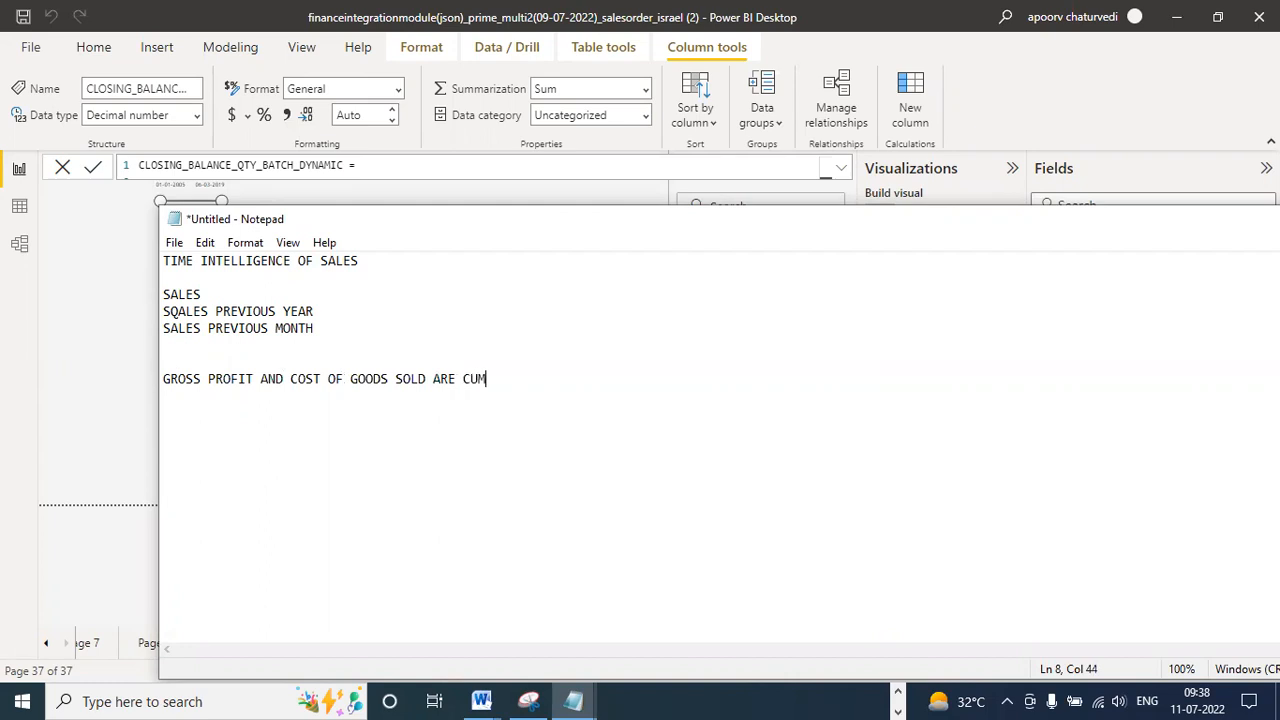
text(ULATIVE)
text(. SIO)
key(BackSpace)
key(BackSpace)
text(OI)
key(BackSpace)
text(I CAN USE THE SLICER AT ANY TIME)
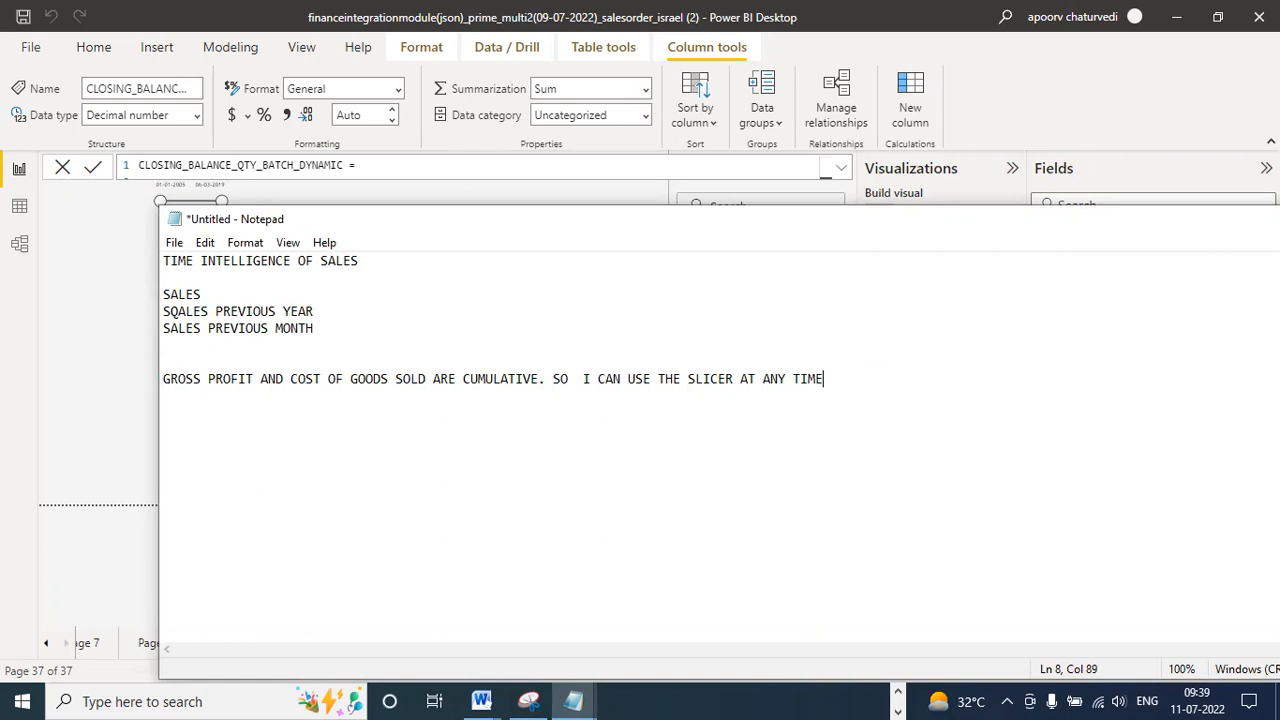
Add the line "CLOSING STOCK: SNAPSHOT(VALID FOR A POINT IN TIME" to the note, below a blank line
key(Return)
key(Return)
text(COST OF)
key(BackSpace)
key(BackSpace)
key(BackSpace)
key(BackSpace)
key(BackSpace)
key(BackSpace)
key(BackSpace)
text(LOSING STOCK)
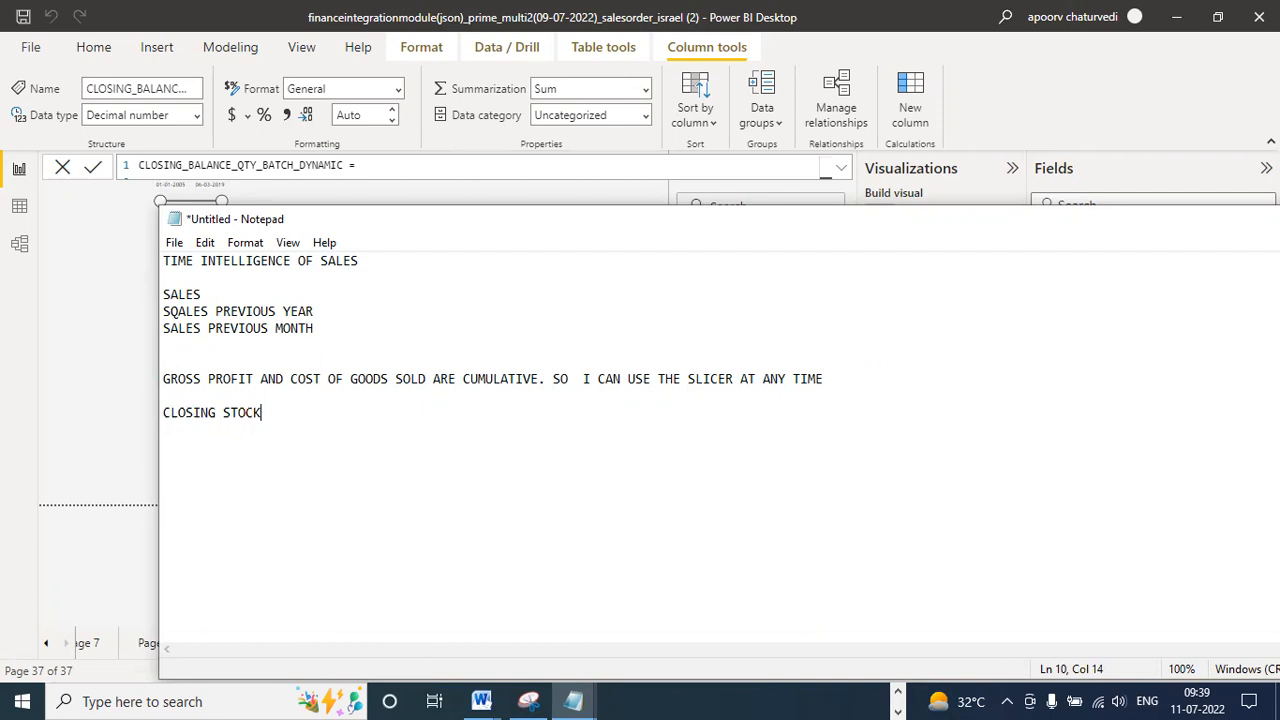
text(: SNAPSHOT(VALID FOR A)
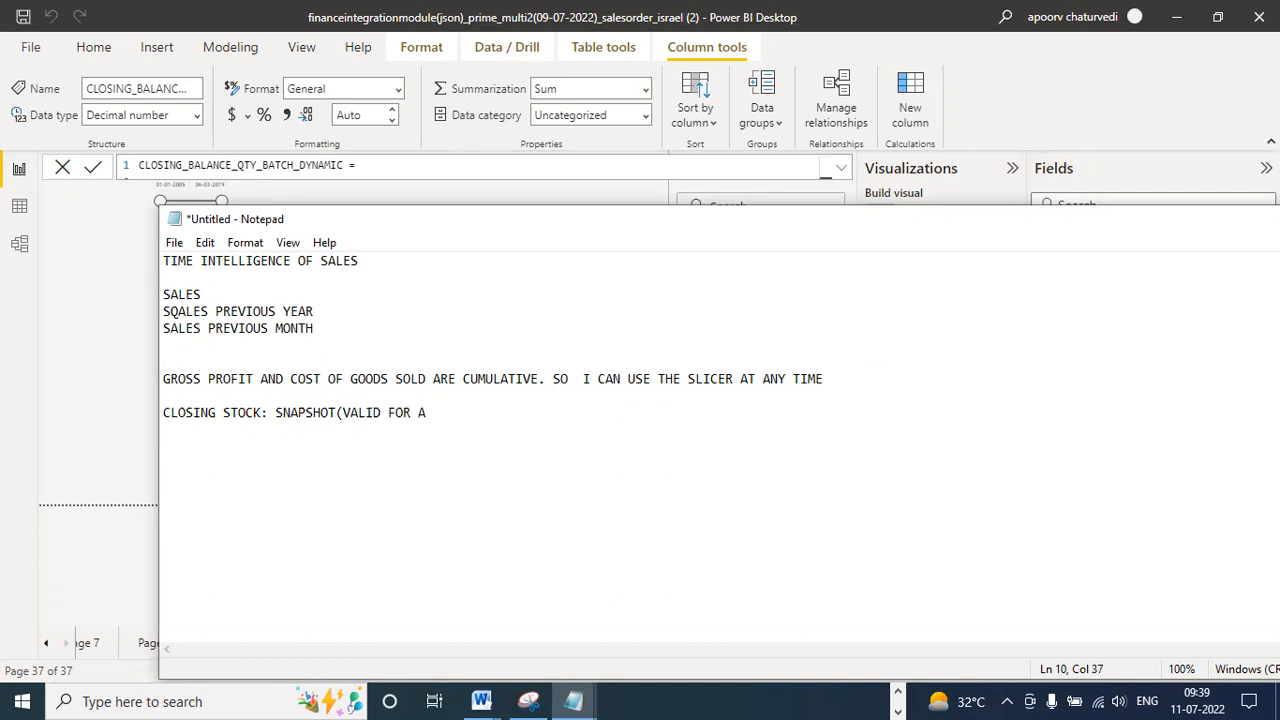
text( POINT IN TIME)
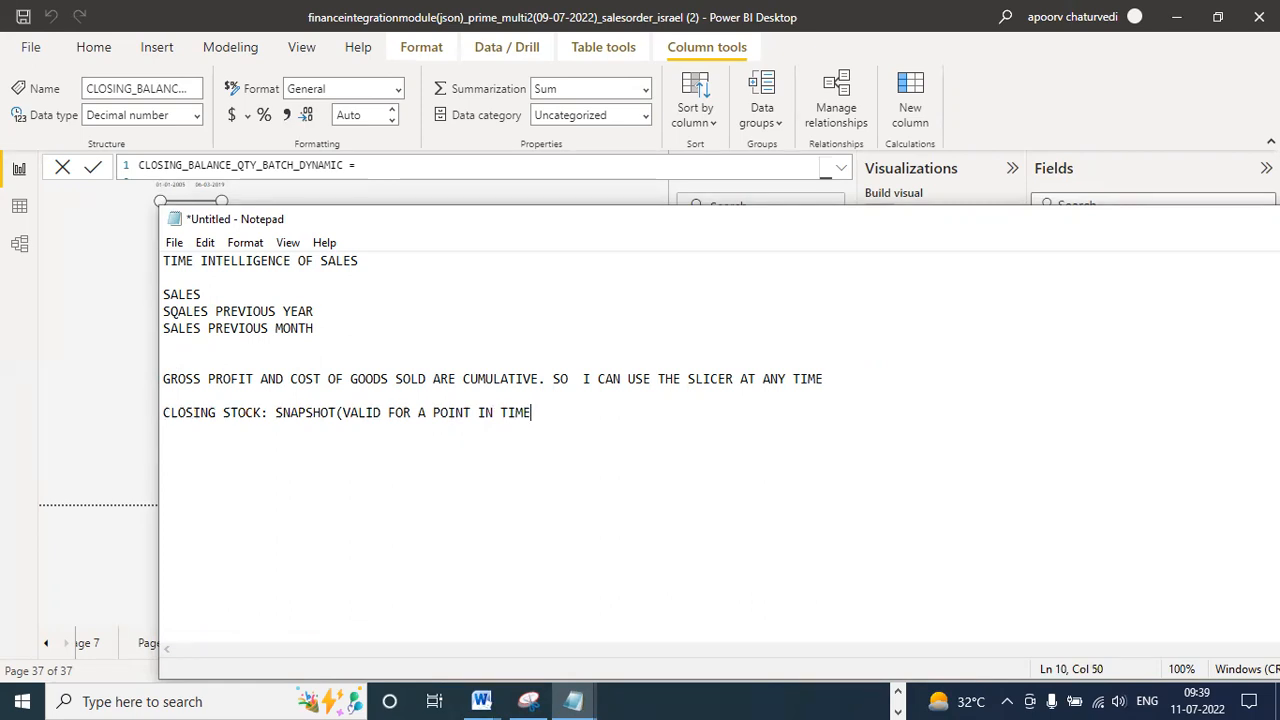
Below a blank line in the note, add "WE ARE INVESTIGATING WHETHER THE CLOSING STOCK CAN WORK WITH THE DATE SLICER"
key(Return)
key(Return)
text(WE )
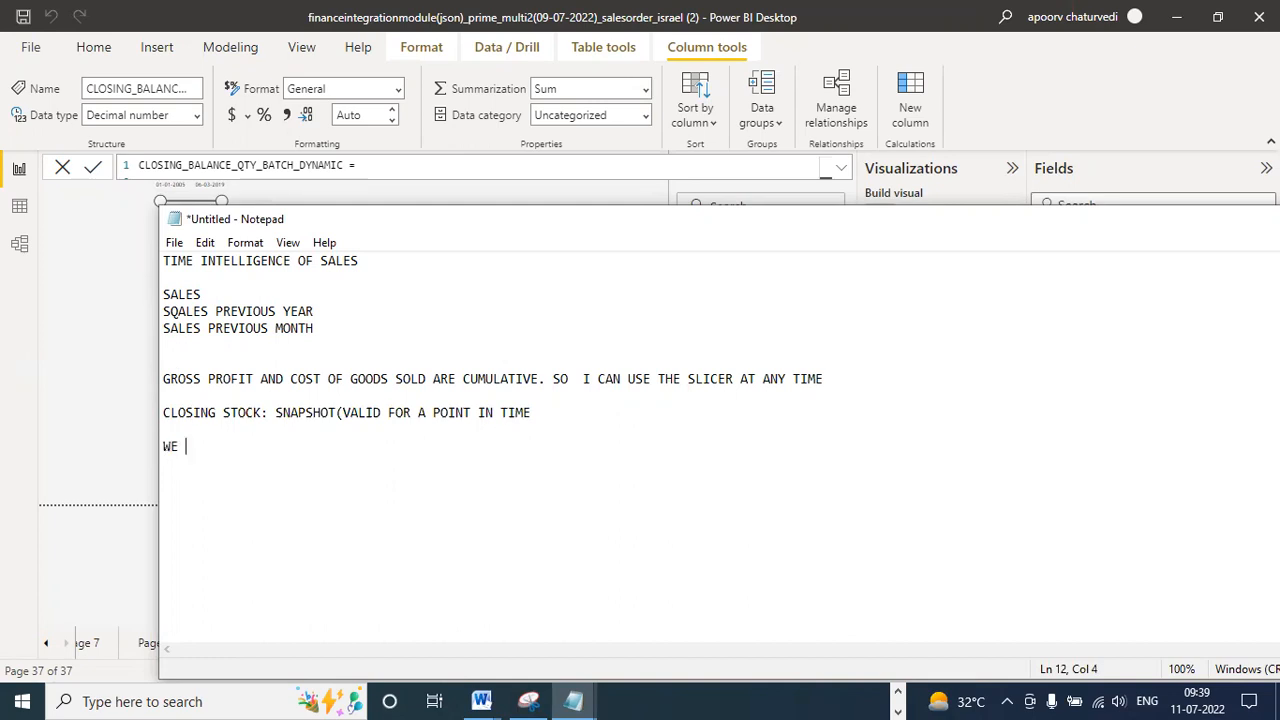
text(ARE INVESTIGASTING)
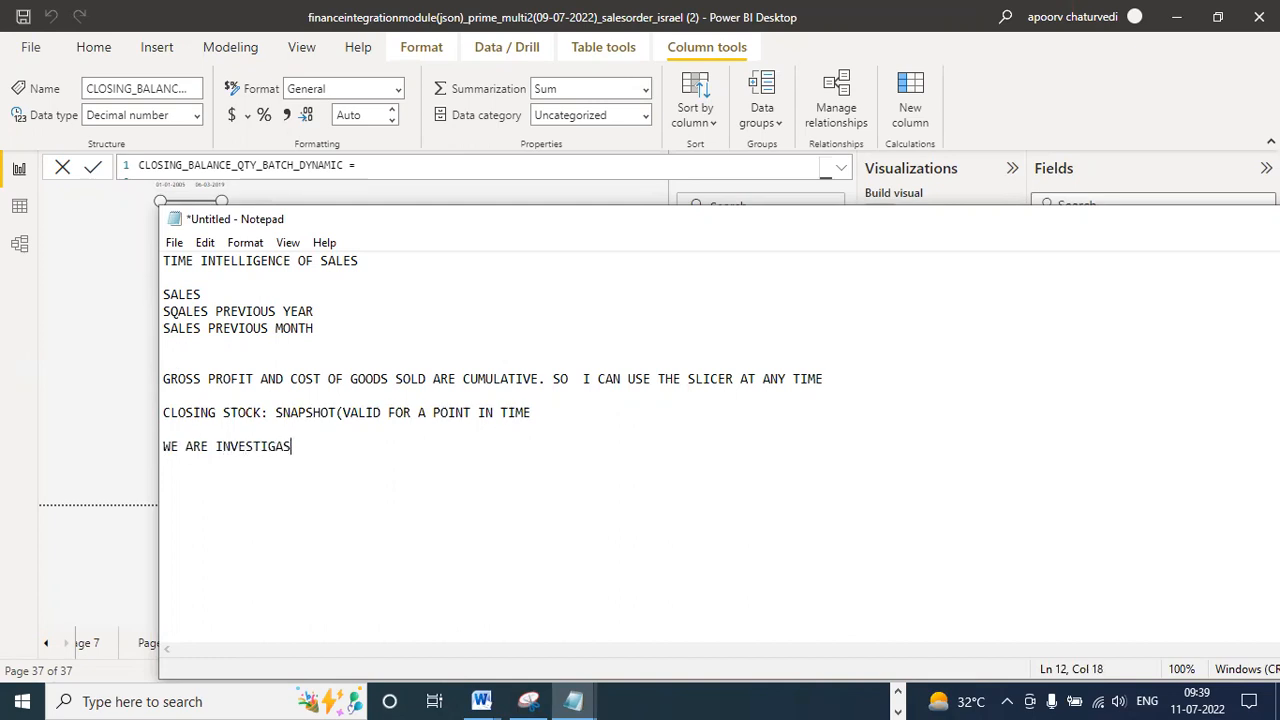
key(BackSpace)
key(BackSpace)
key(BackSpace)
key(BackSpace)
key(BackSpace)
text(TING WHETH)
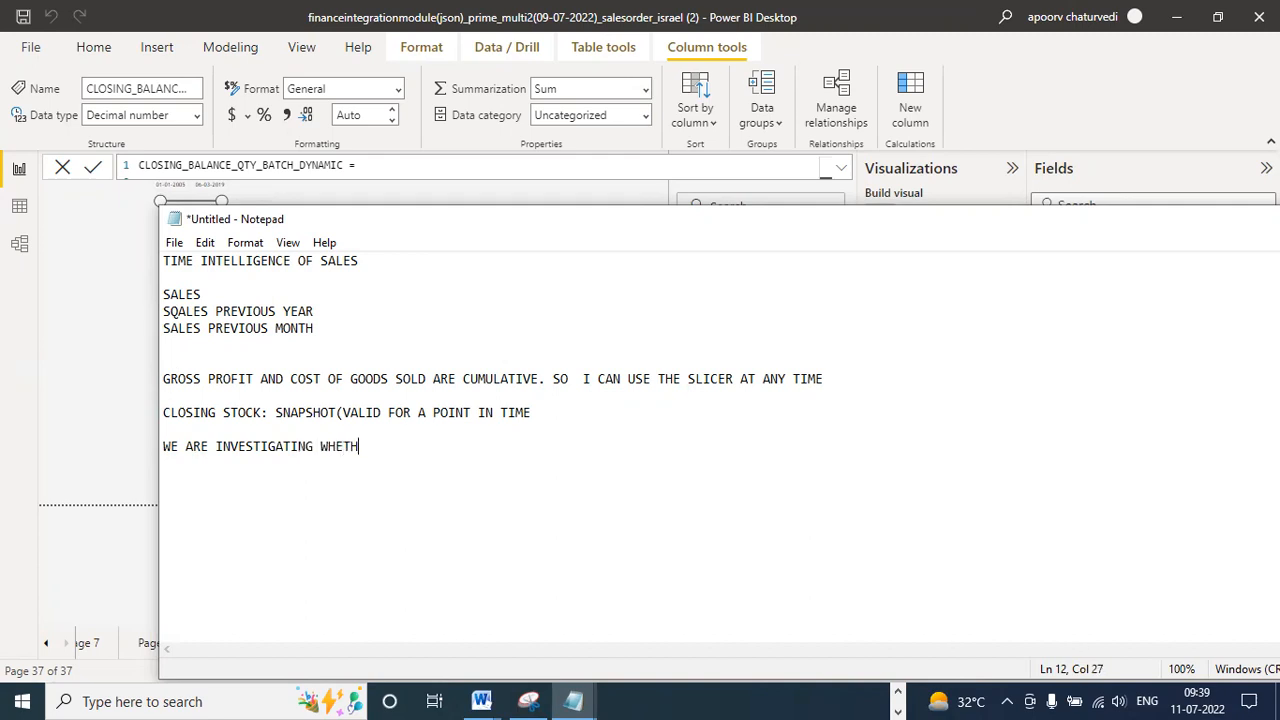
text(ER THE CLOSING)
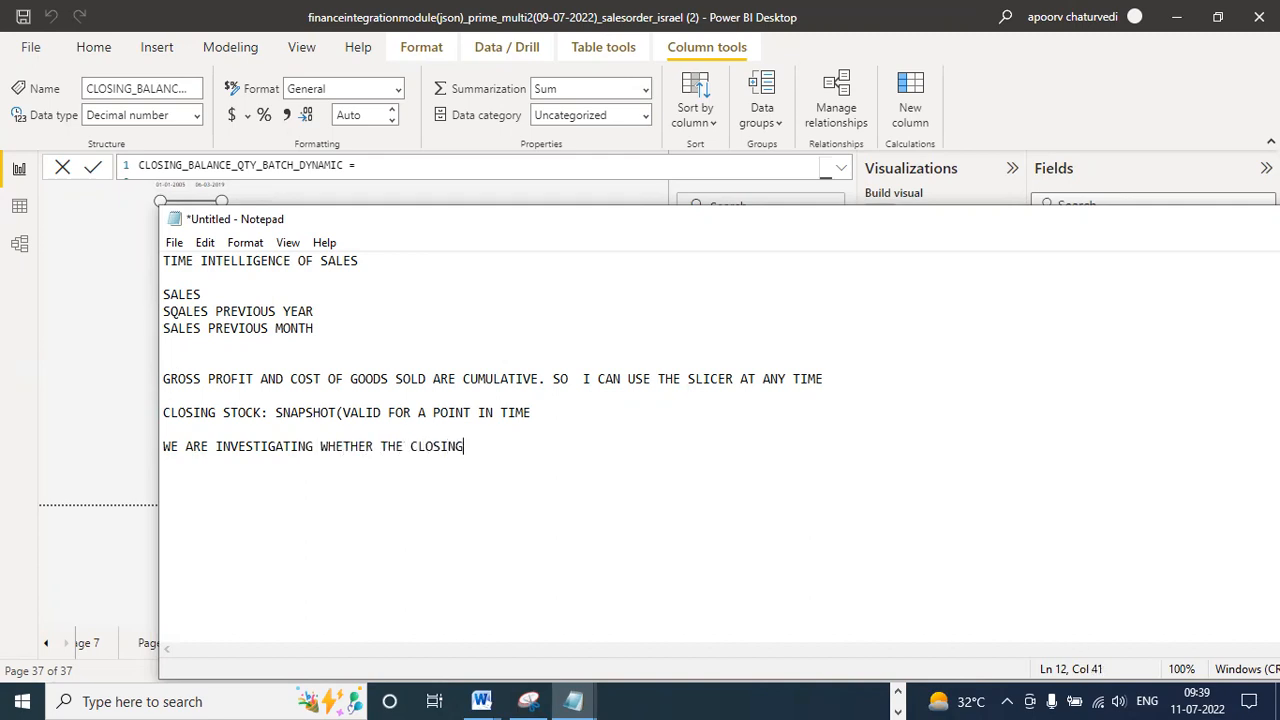
text( STOCK CAN WORK WITH THE )
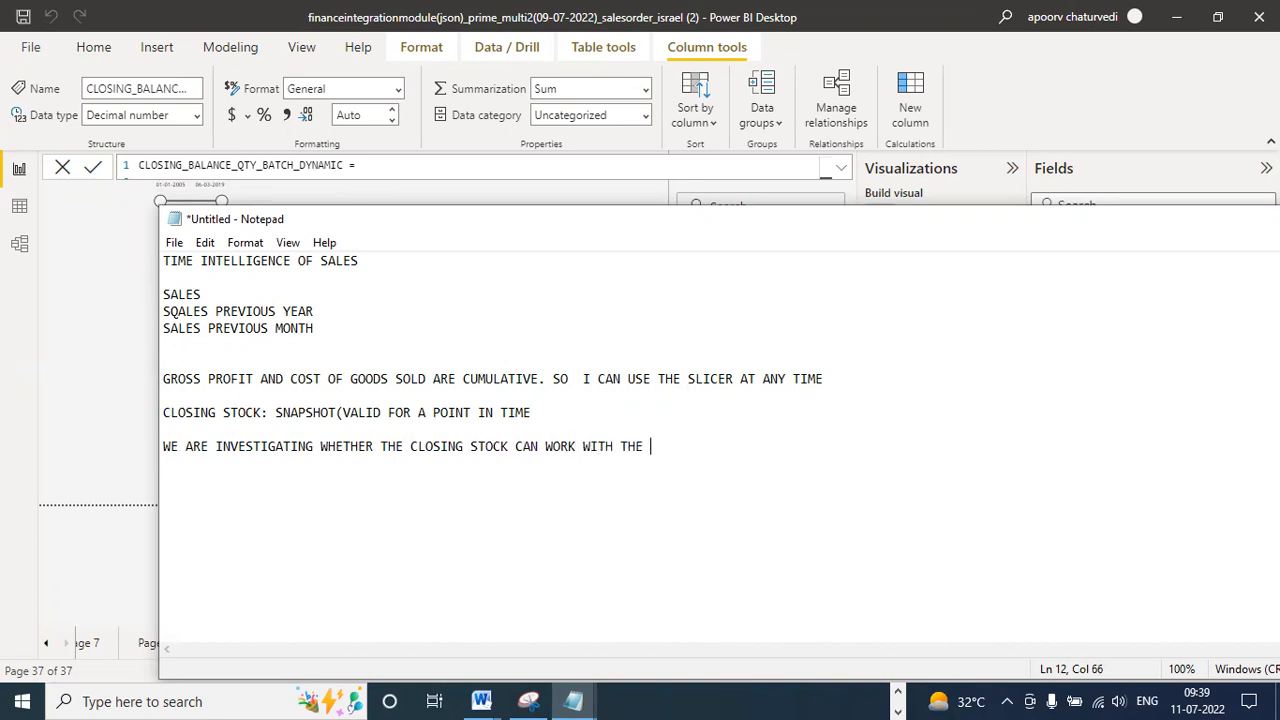
text(DATE SLICER)
Reposition the Notepad window to show its full text and add the line "FIURST STEP IS TOP MAKE THE CLOSING STOCK VALUATION DYNAMIC"
drag(643, 229, 456, 242)
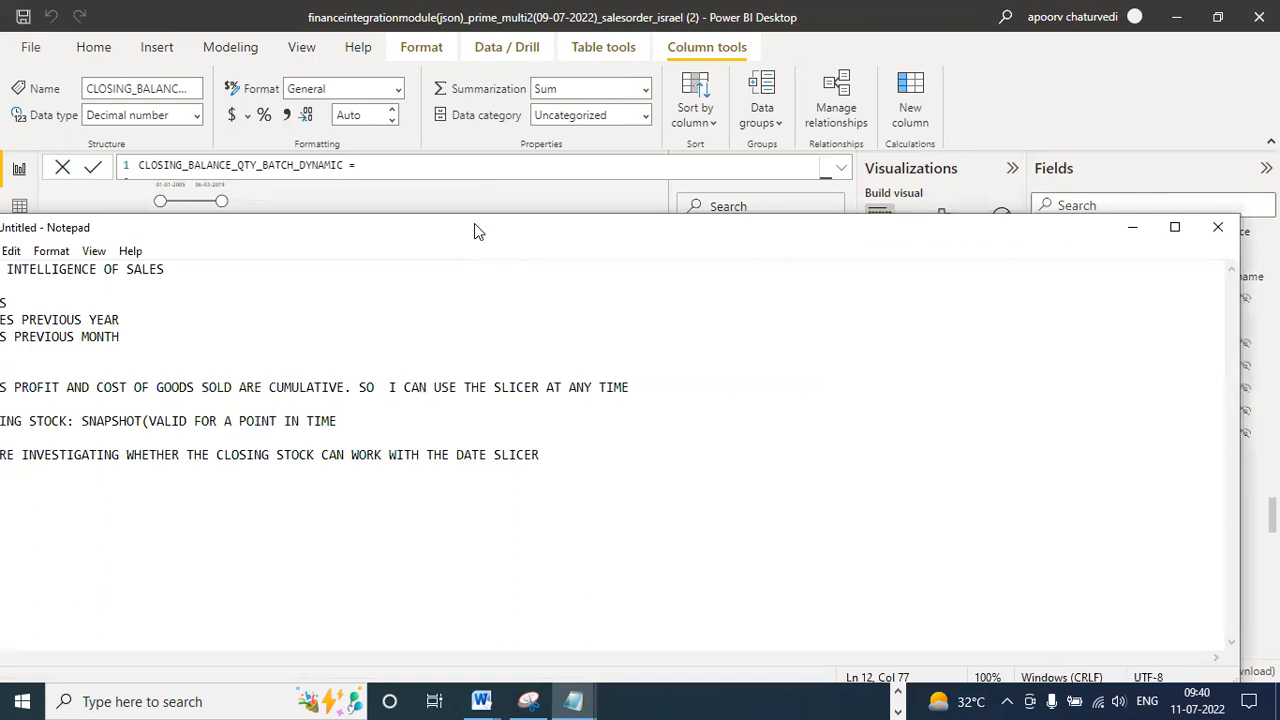
drag(474, 231, 500, 219)
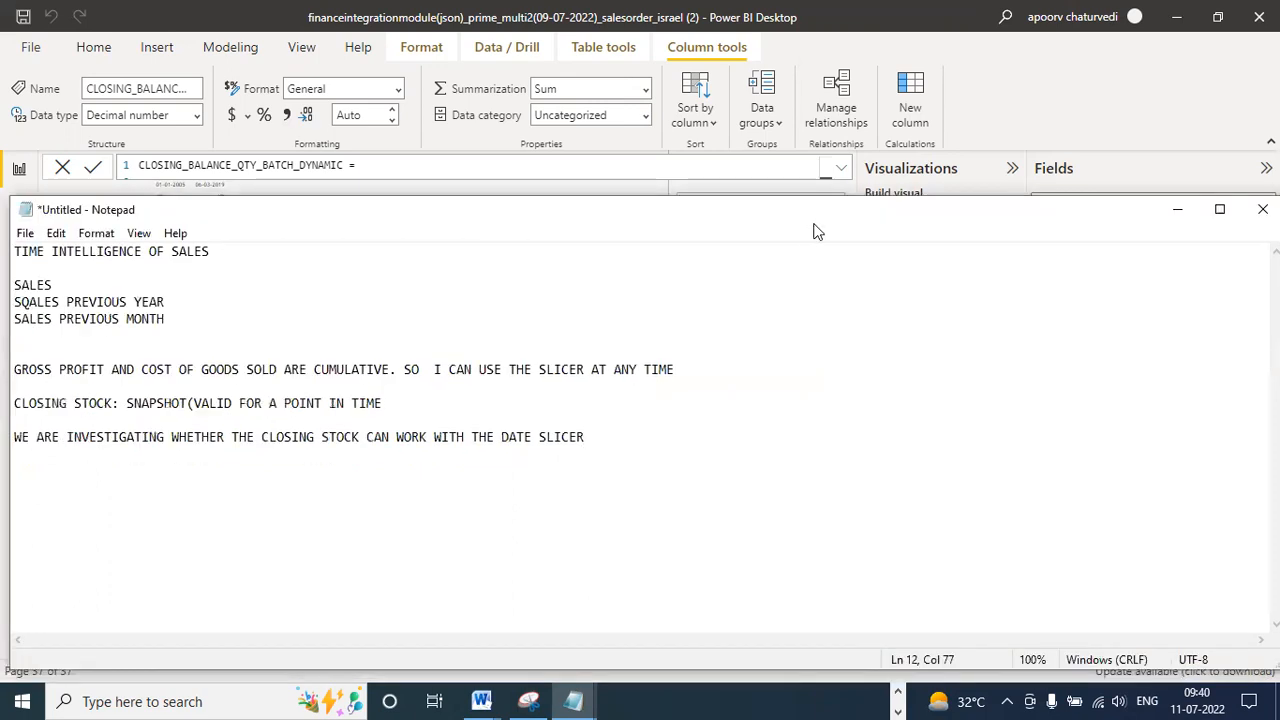
key(Return)
key(Return)
text(F)
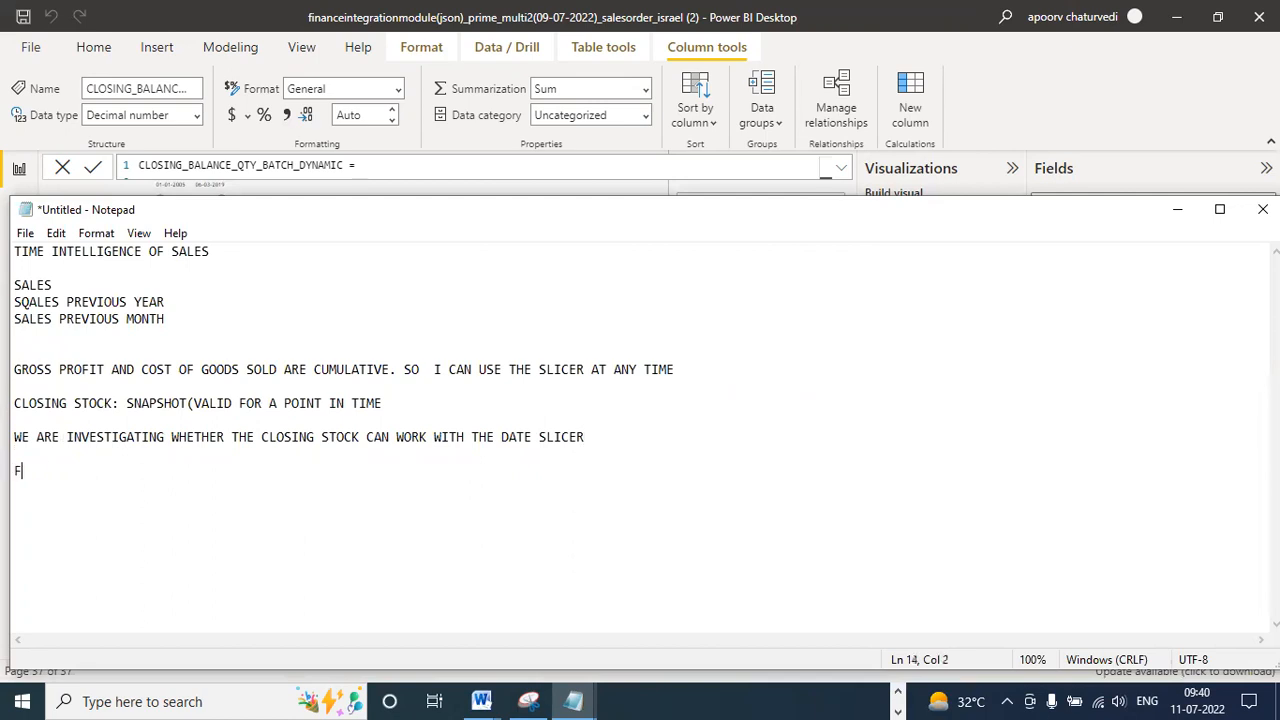
text(IURST STEP IS TOP MAKE THE CLOSING)
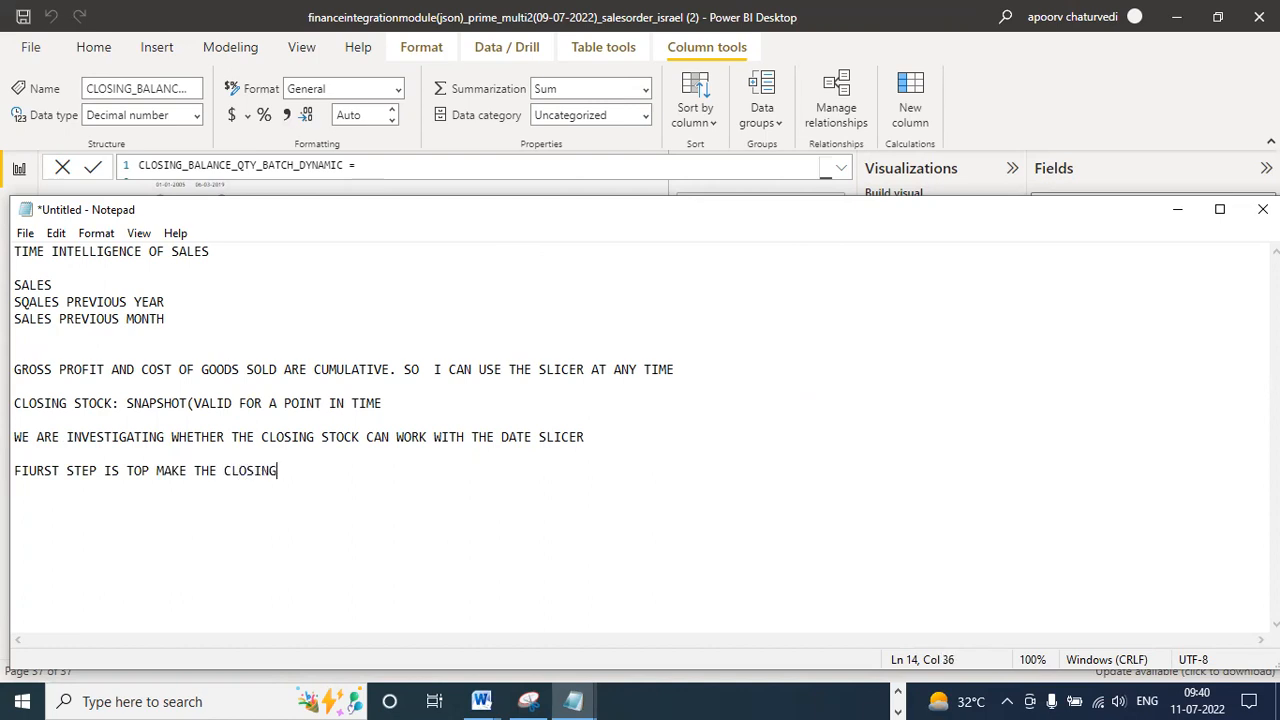
text( STOCK VALUATIO)
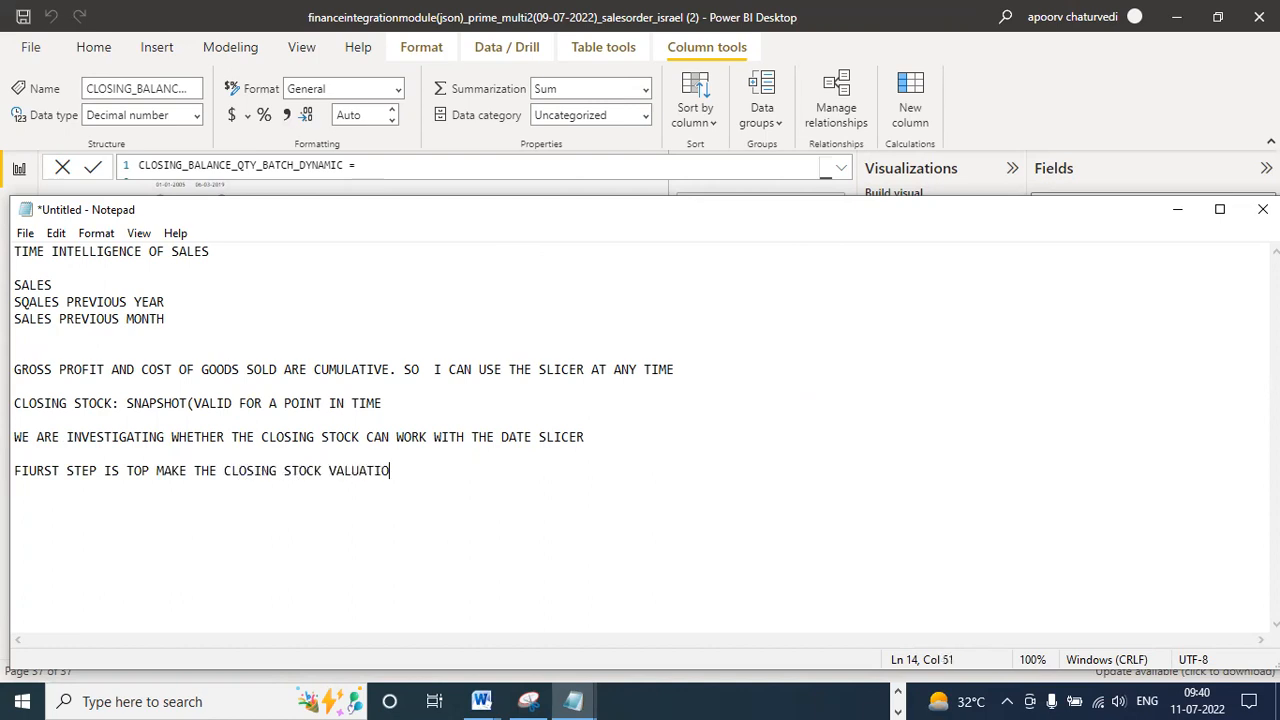
text(N SYNAMIC)
key(BackSpace)
text(D)
Switch to Notepad++ and examine the DATE_COMPARE variable's CALCULATE, MAX and ALLSELECTED expression on Date_dimension[Date]
click(897, 686)
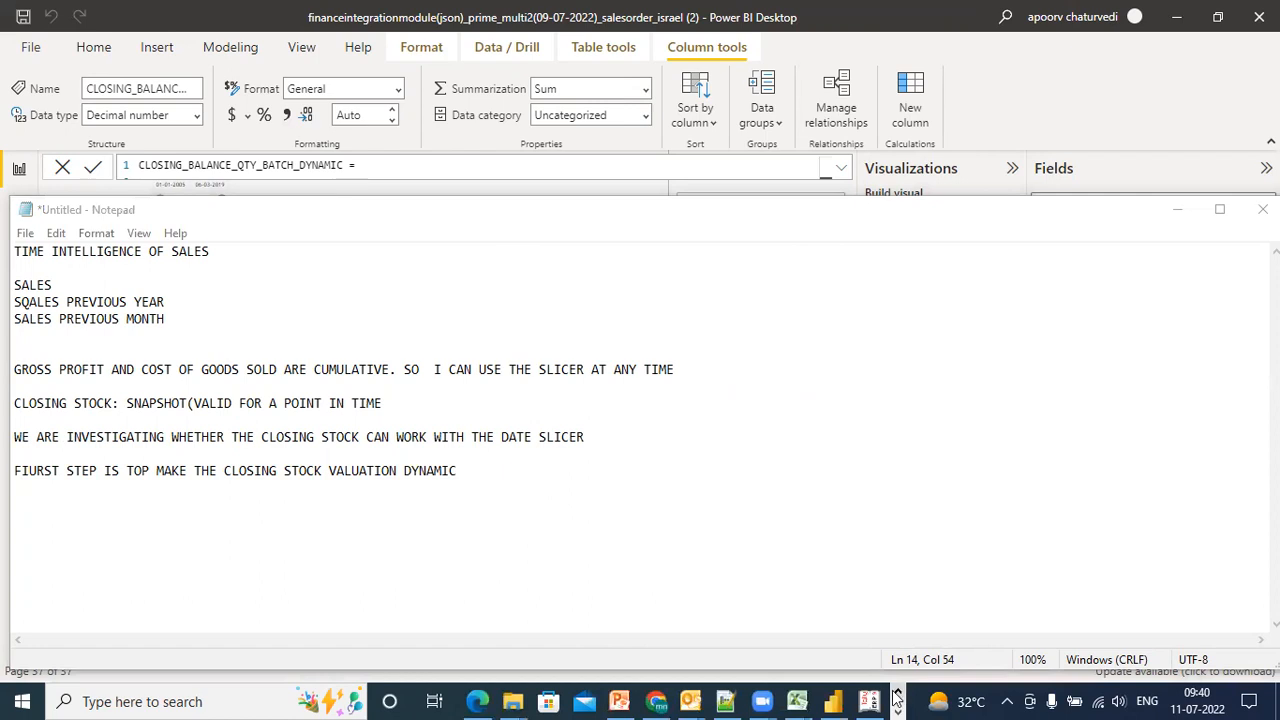
click(733, 700)
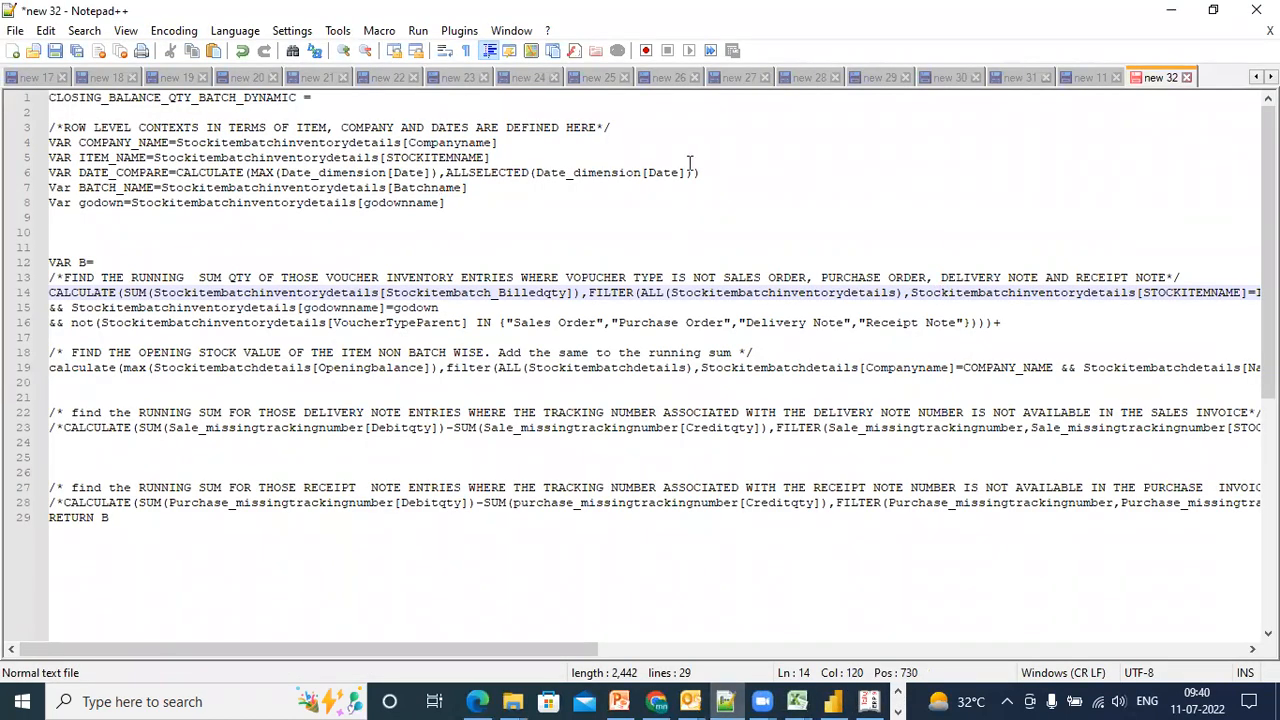
drag(718, 168, 178, 172)
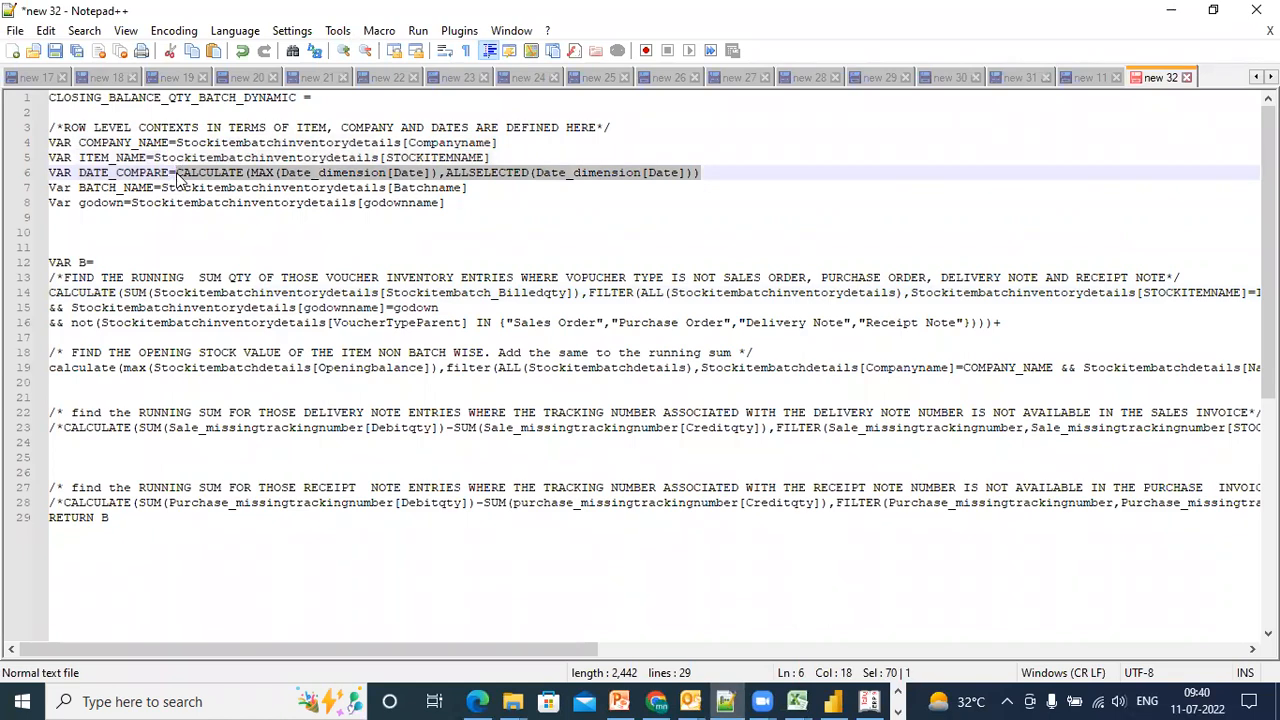
click(447, 174)
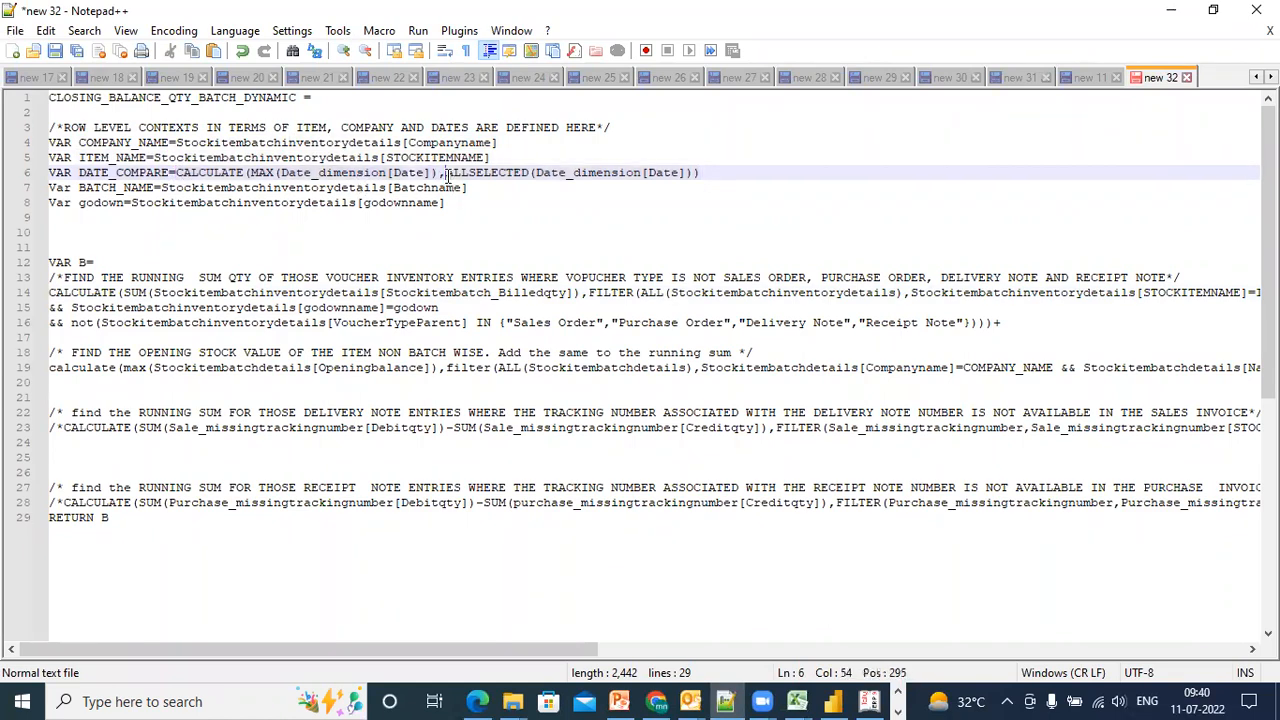
drag(274, 173, 438, 173)
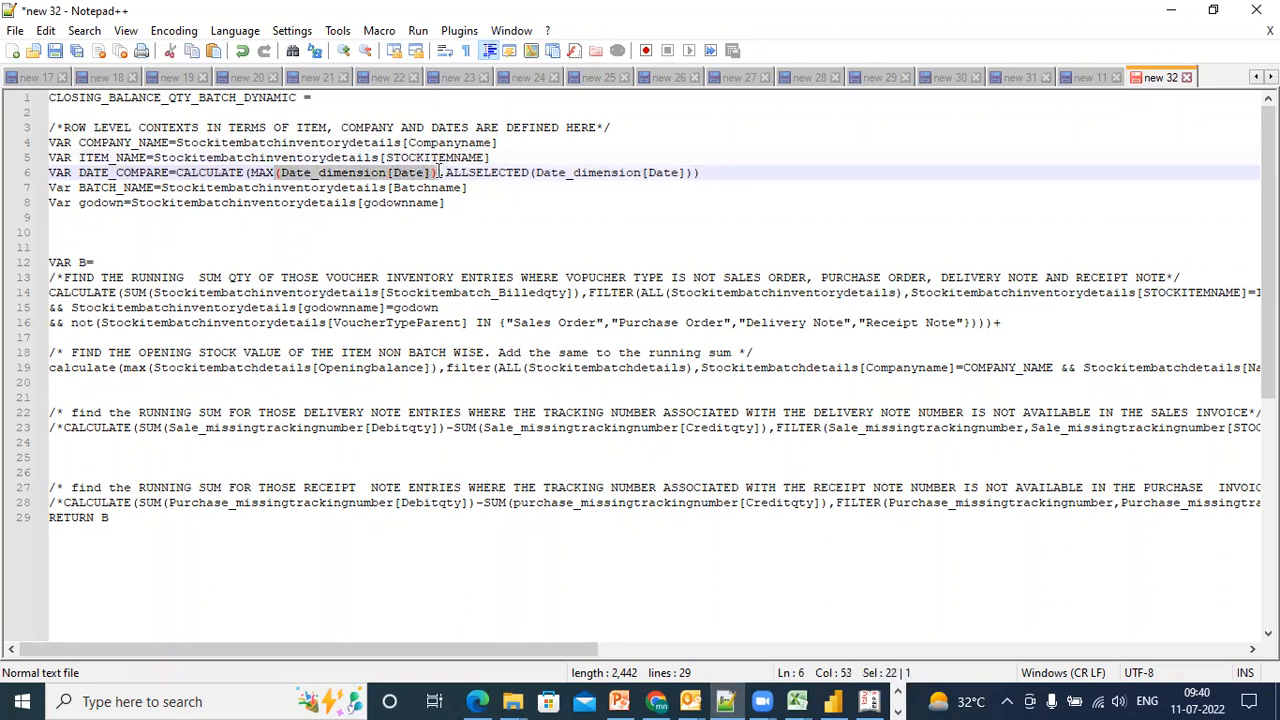
click(461, 173)
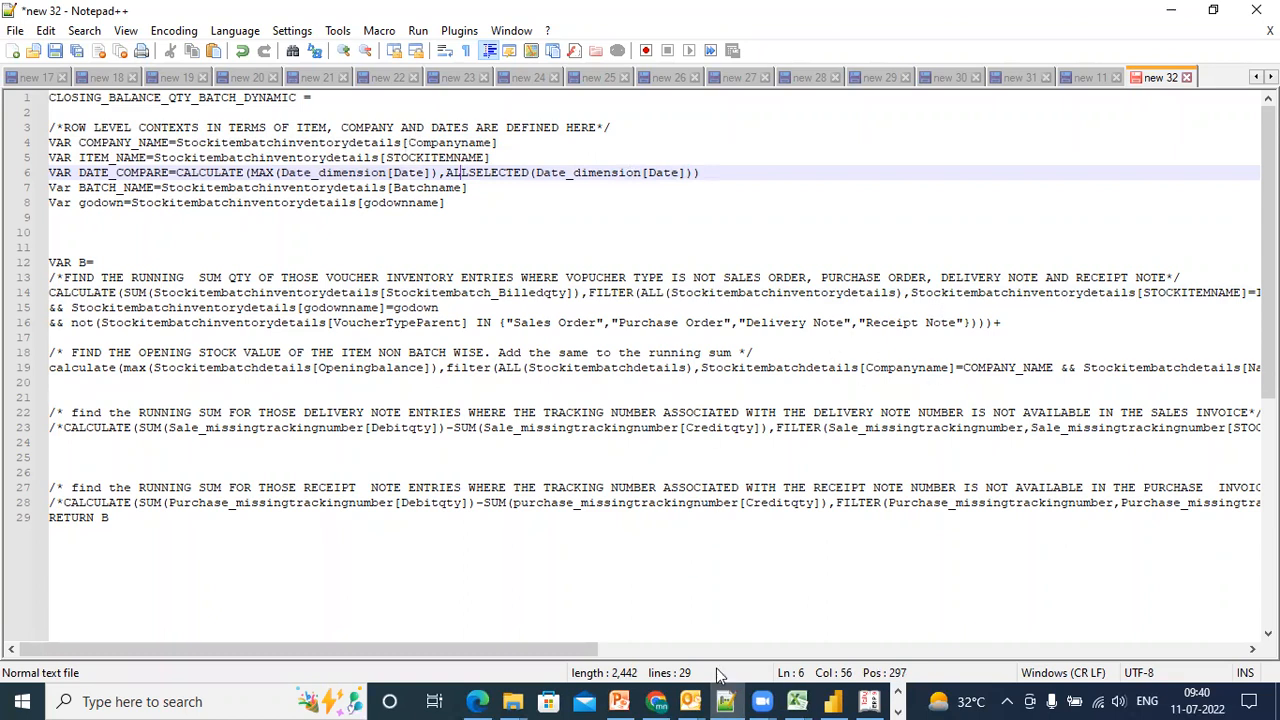
Switch to Power BI Desktop, add a new report page and place an empty table visual near the middle of its canvas
click(833, 701)
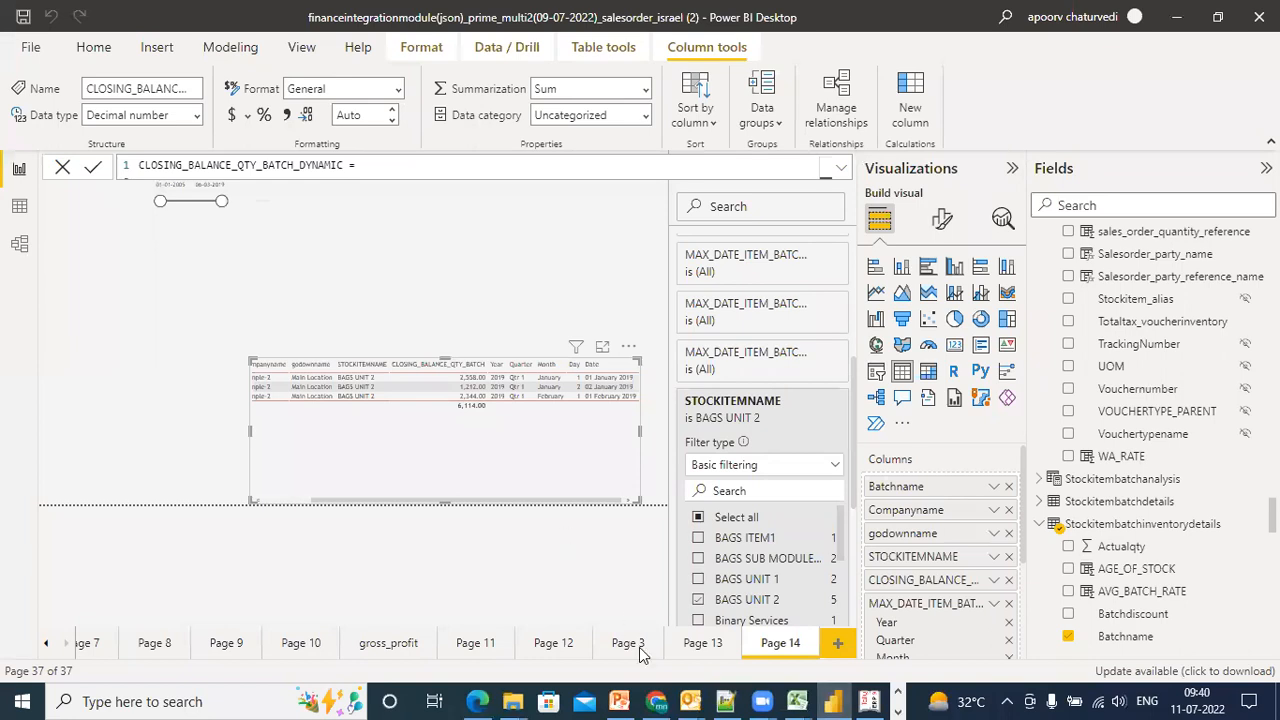
click(838, 645)
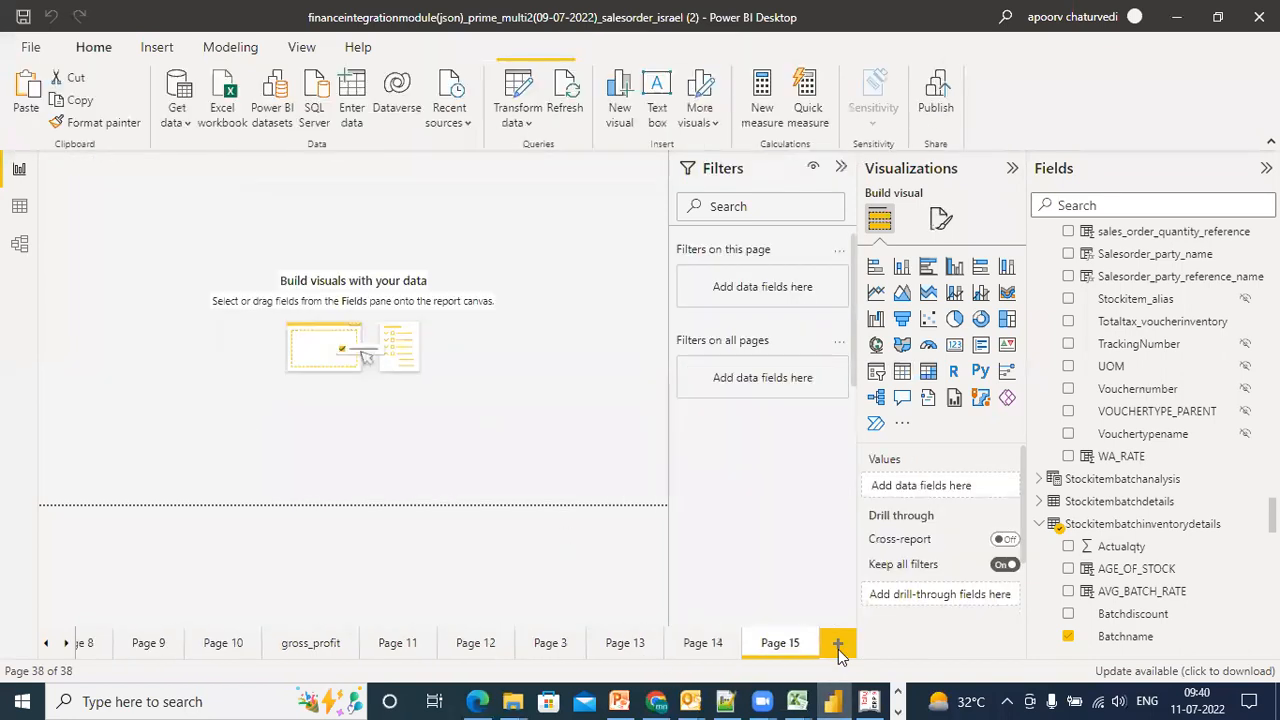
click(902, 371)
drag(130, 268, 318, 424)
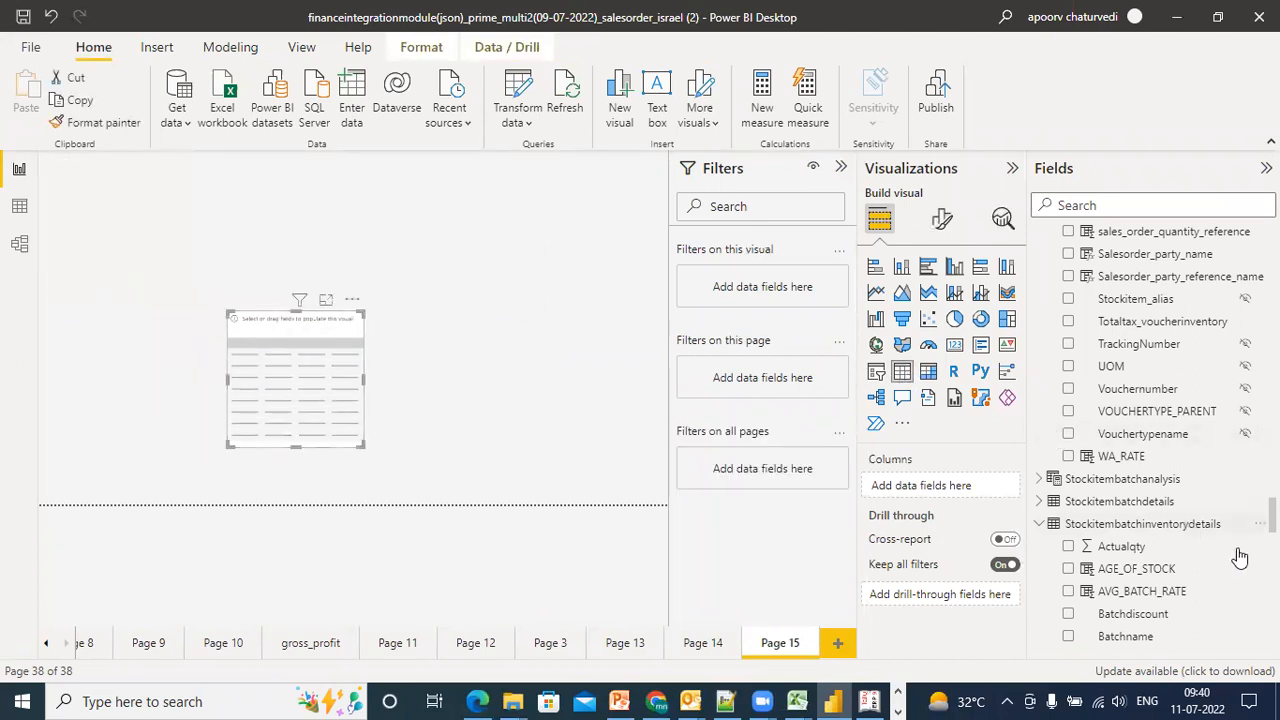
Add CLOSING_BALANCE_VALUE_BATCH, Batchname and godownname from Stockitembatchinventorydetails to the new table
scroll(1150, 440, down, 5)
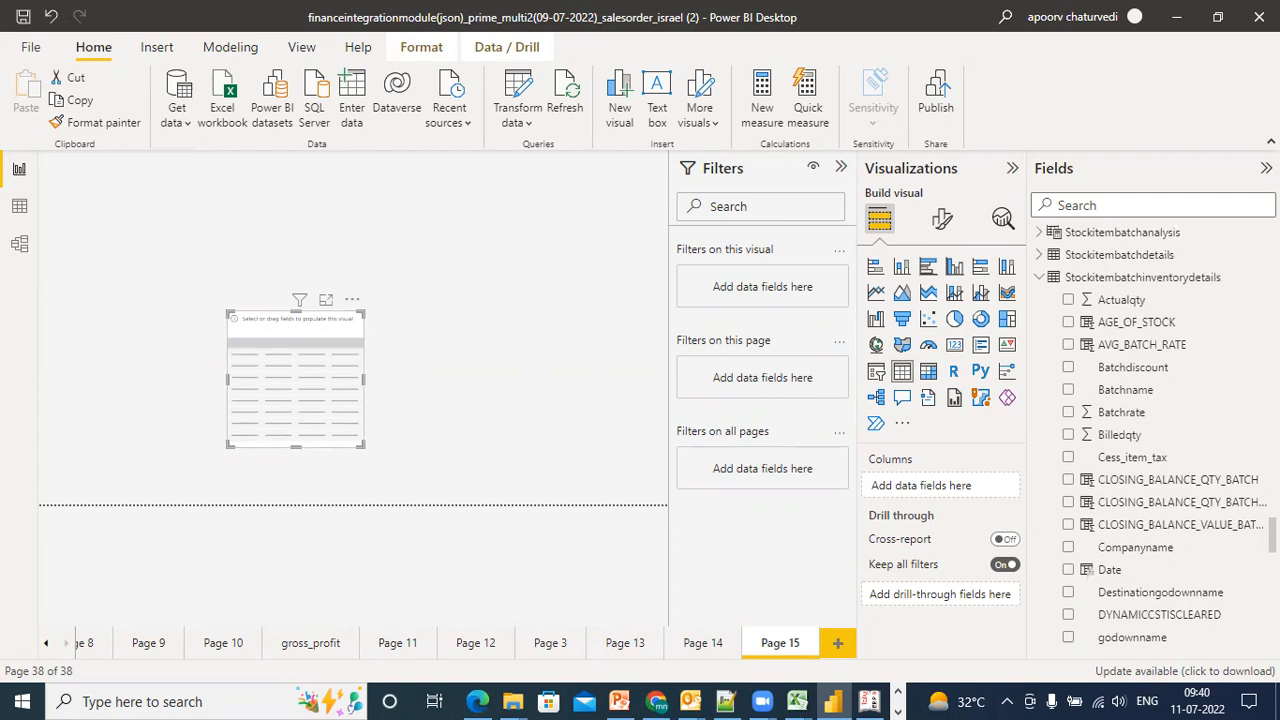
click(1067, 530)
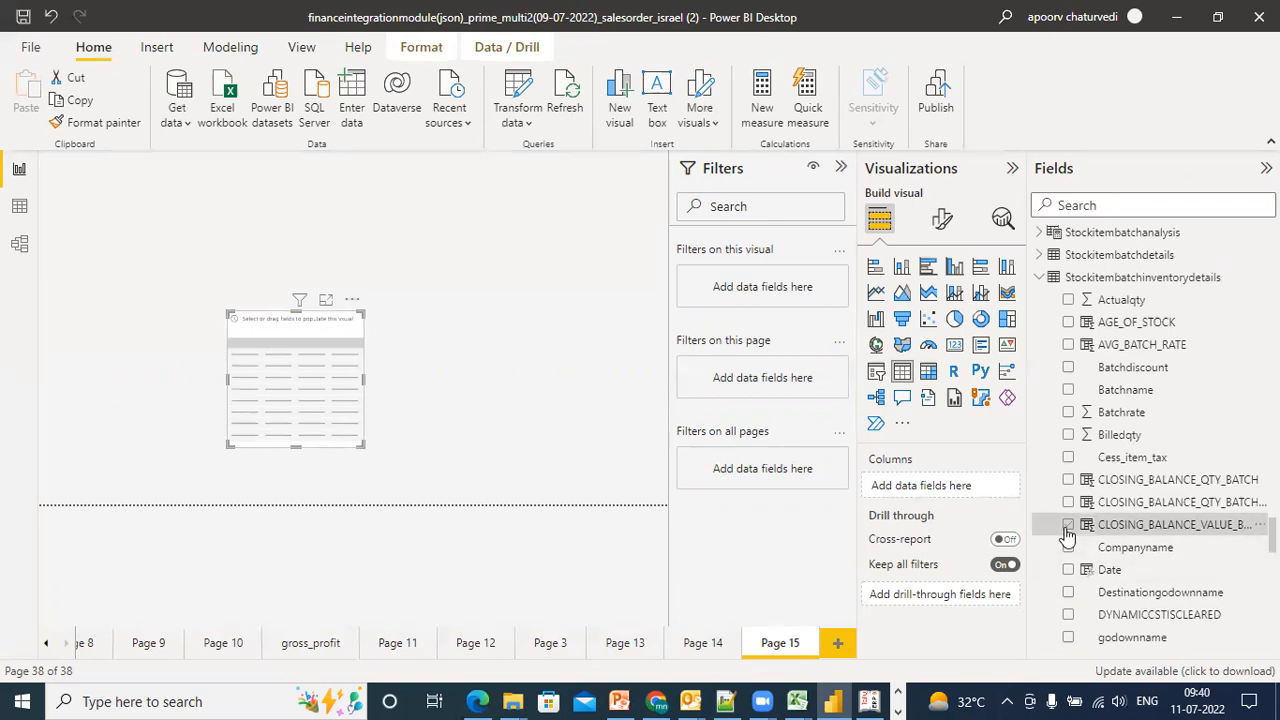
click(1068, 389)
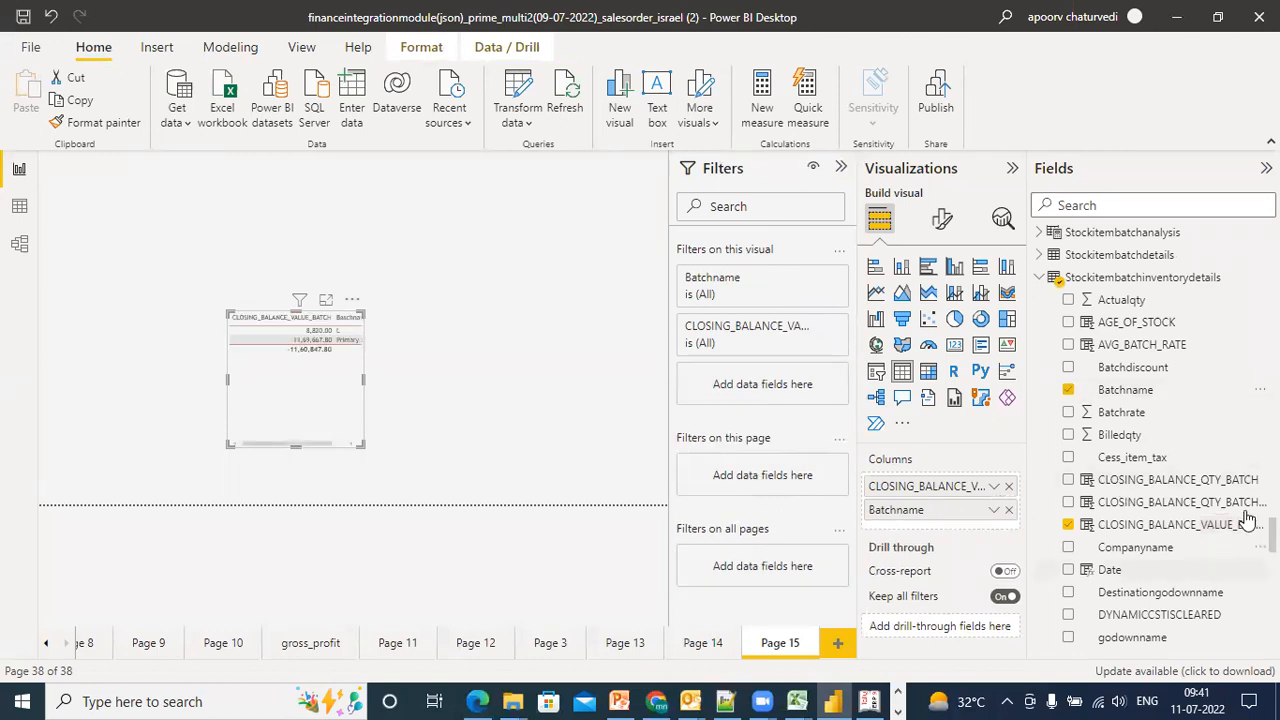
scroll(1150, 420, down, 2)
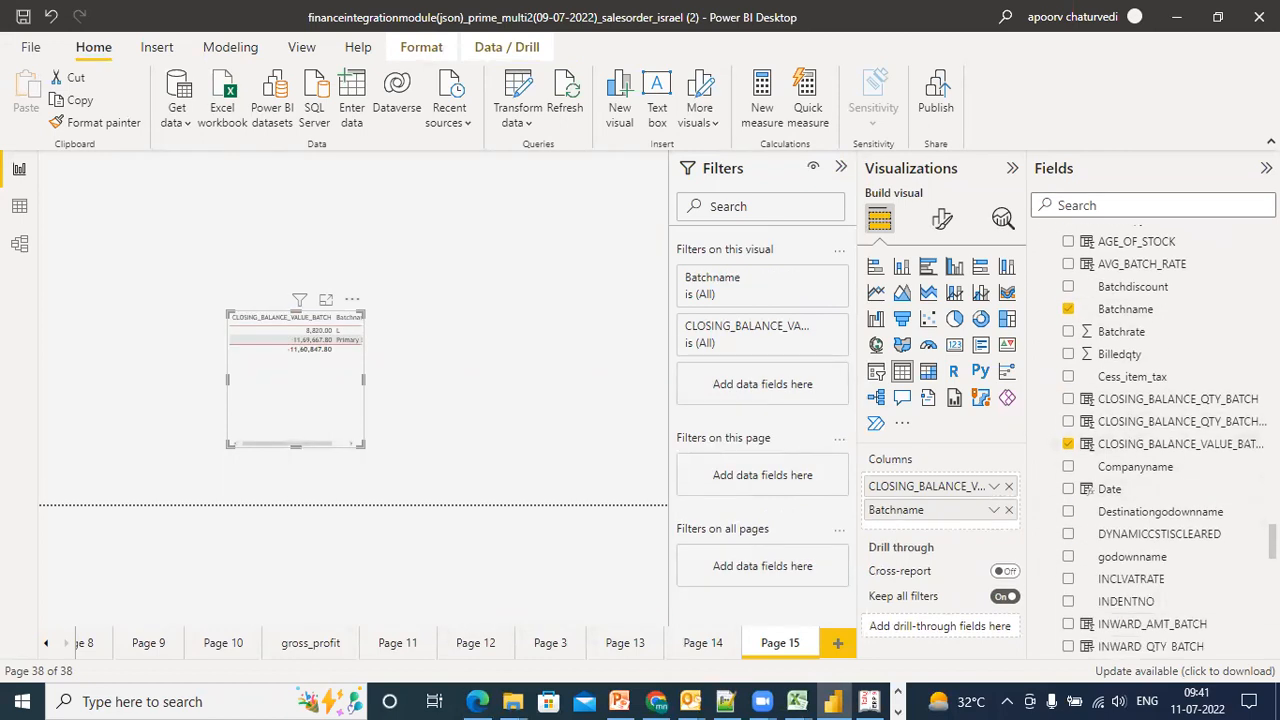
click(1068, 557)
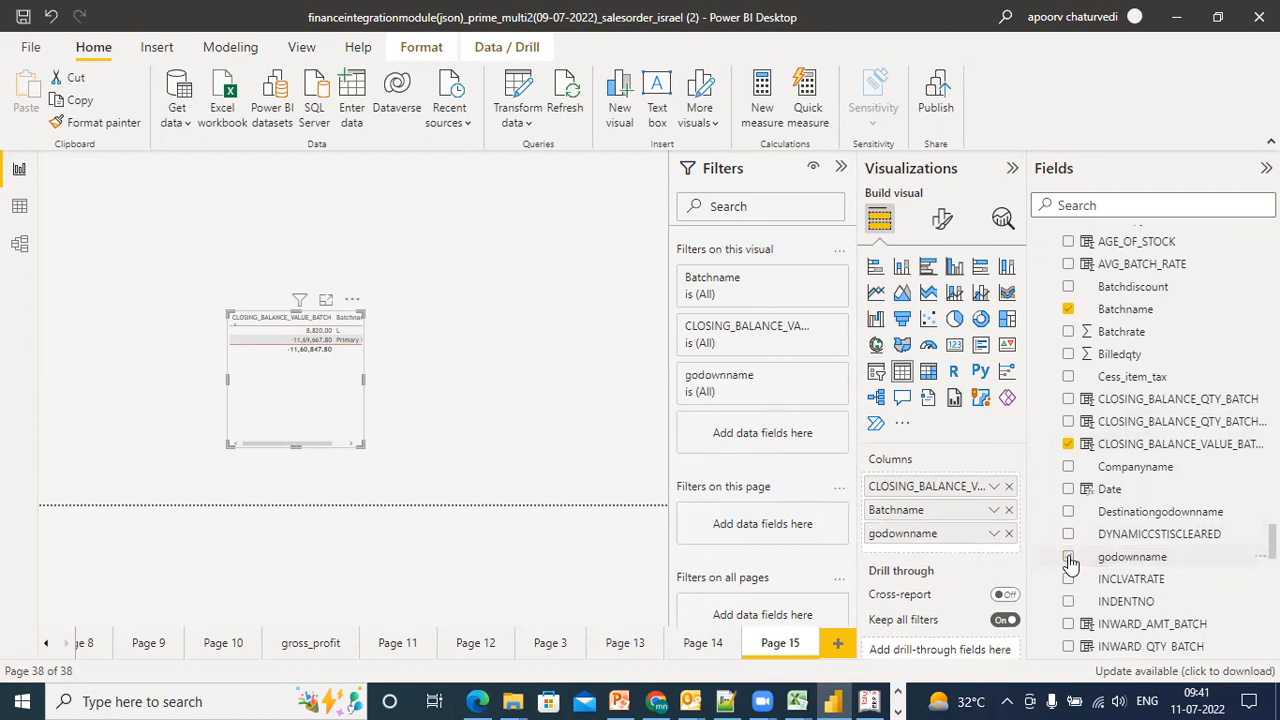
Add the Companyname and STOCKITEMNAME fields from Stockitembatchinventorydetails to the table
scroll(1150, 440, down, 6)
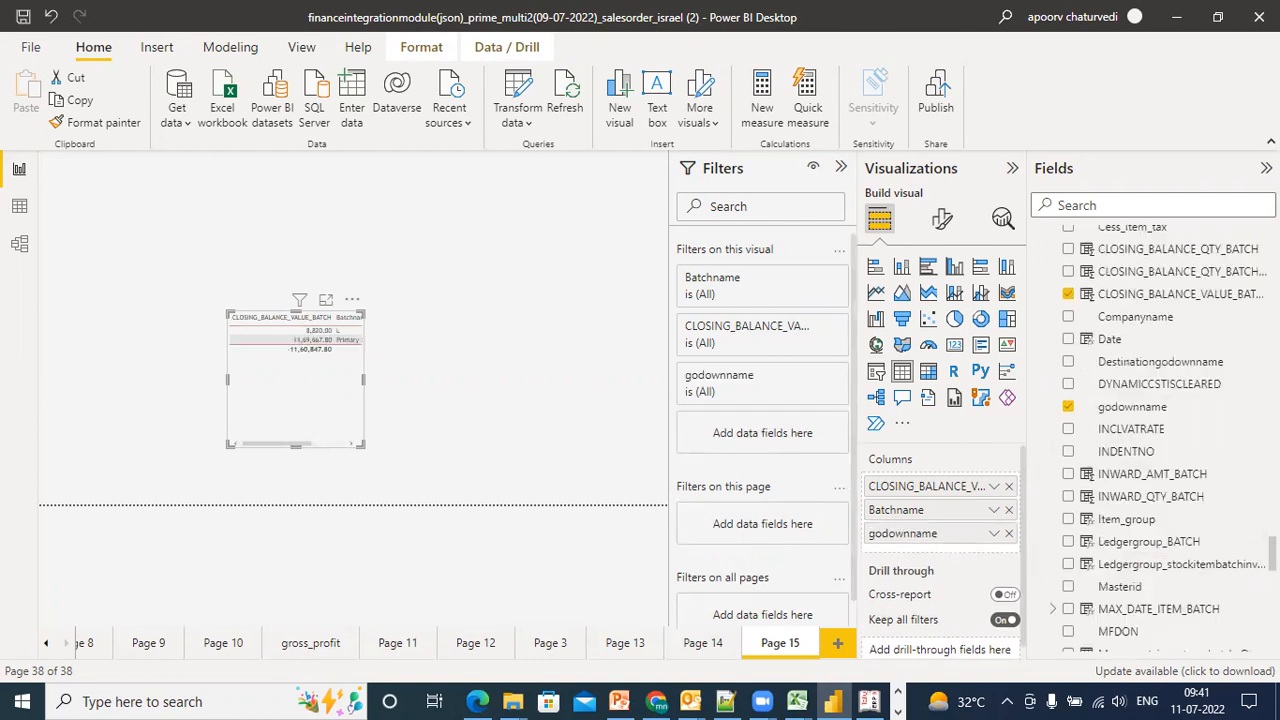
scroll(1160, 440, down, 5)
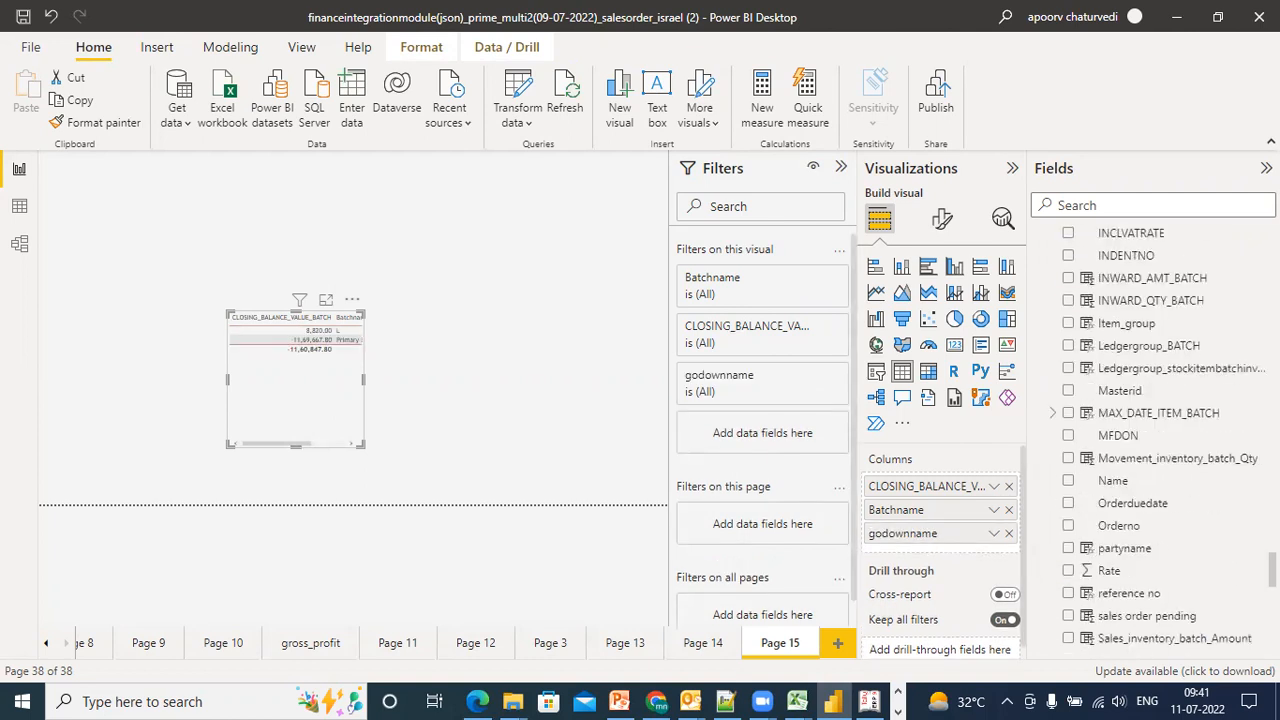
scroll(1150, 440, down, 15)
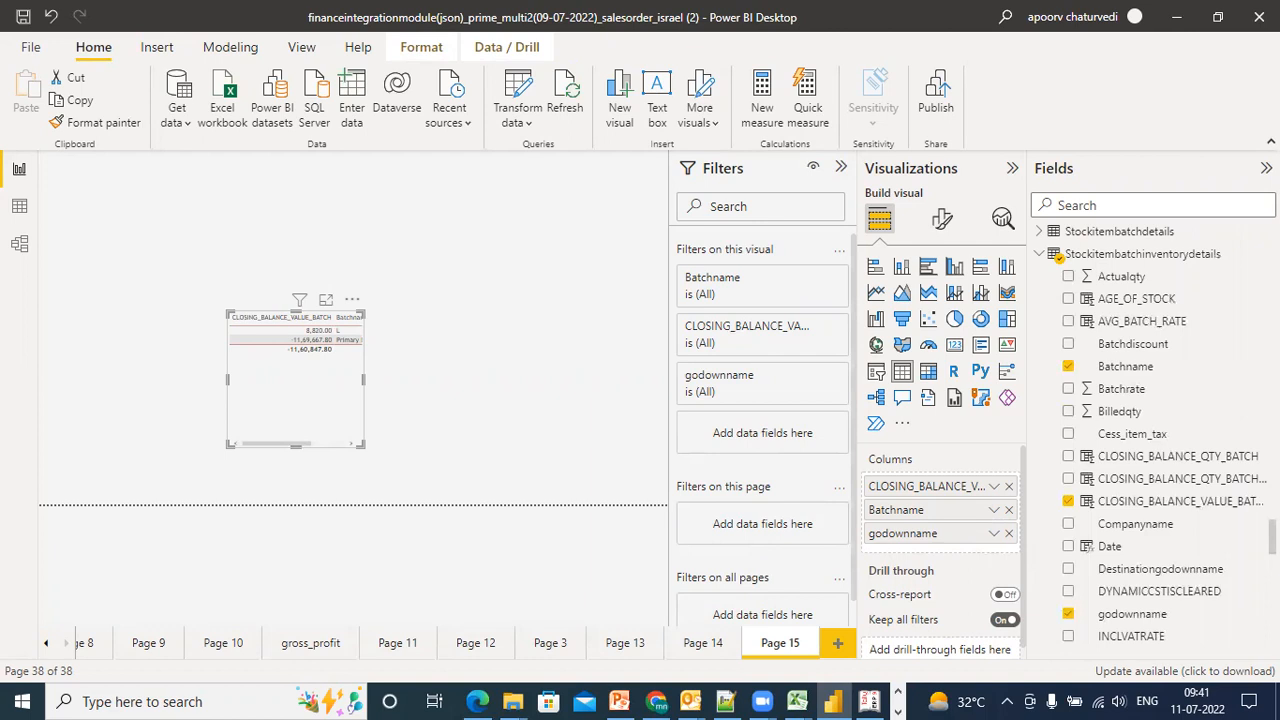
click(1068, 524)
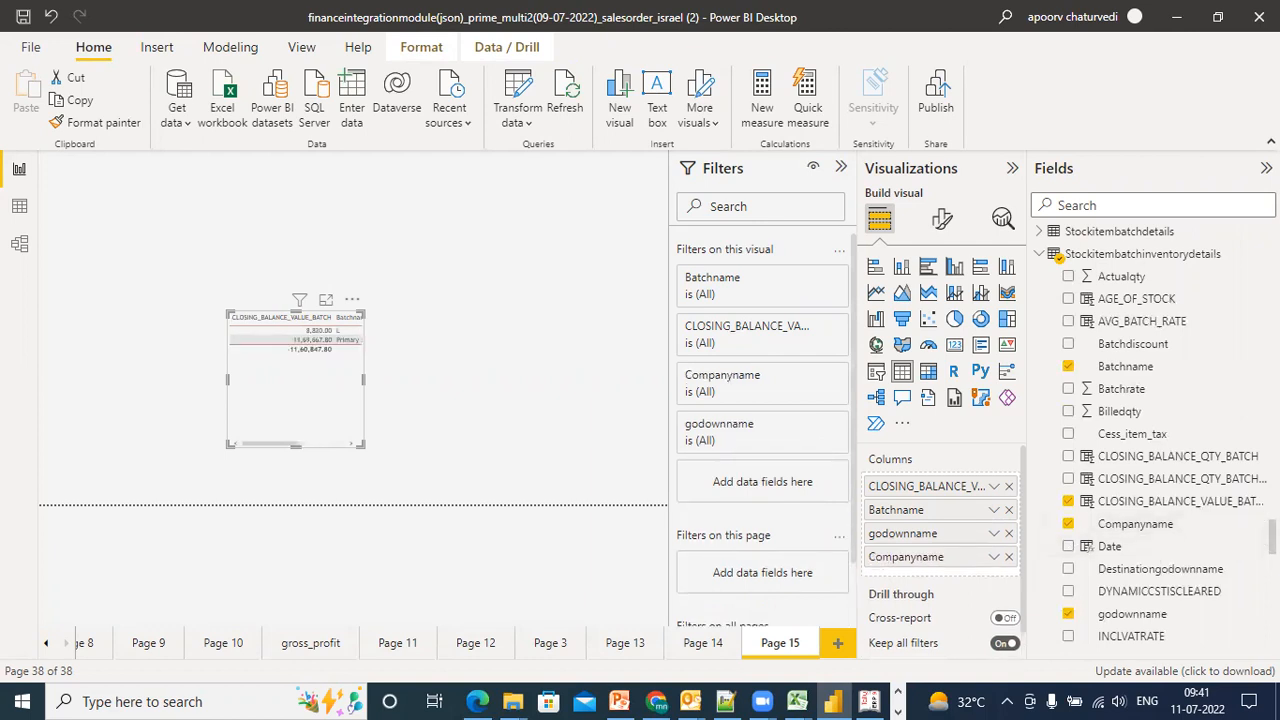
scroll(1150, 440, down, 5)
scroll(1150, 440, down, 6)
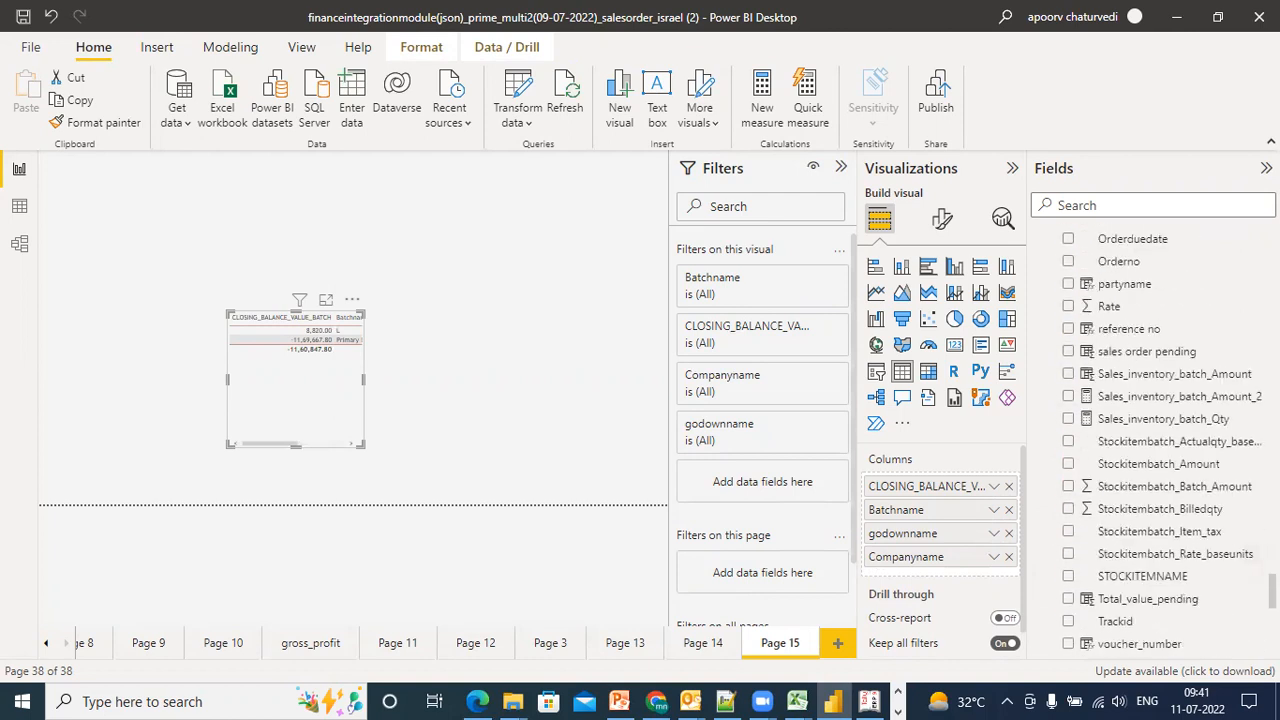
click(1068, 576)
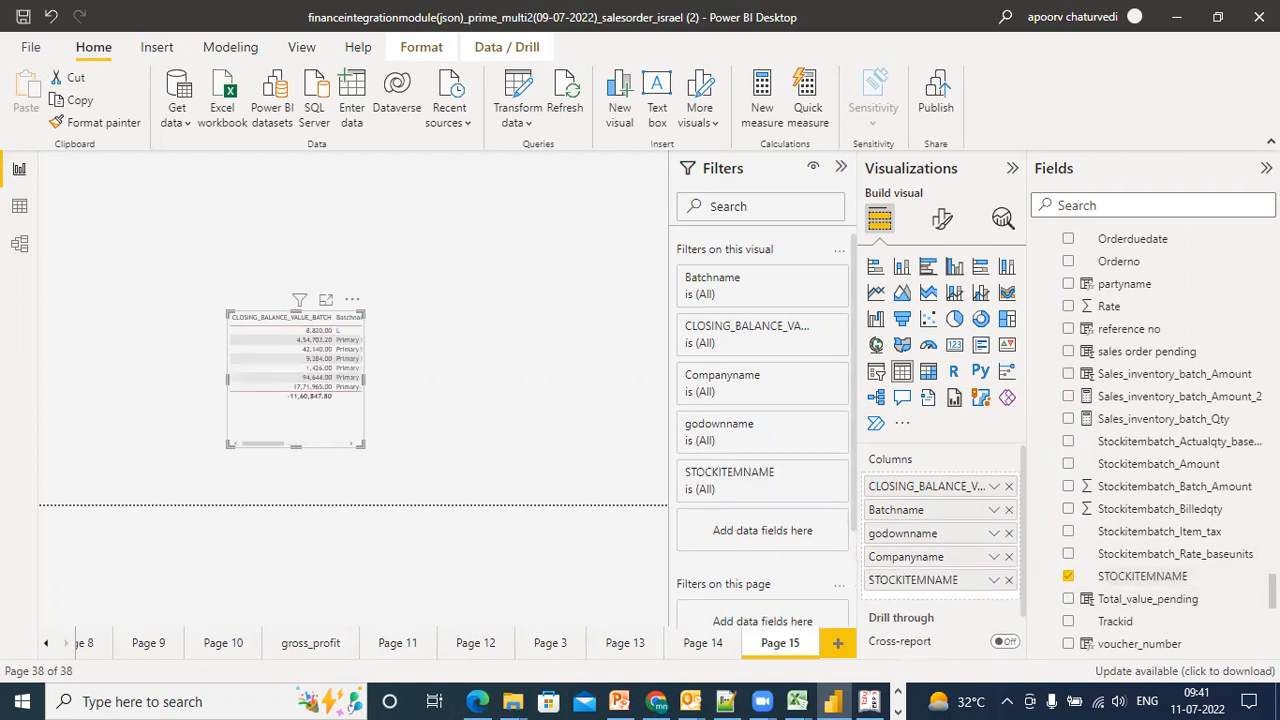
Make CLOSING_BALANCE_VALUE_BATCH the table's last column and widen the visual on both sides to show all columns
scroll(1150, 440, up, 6)
scroll(1150, 440, up, 2)
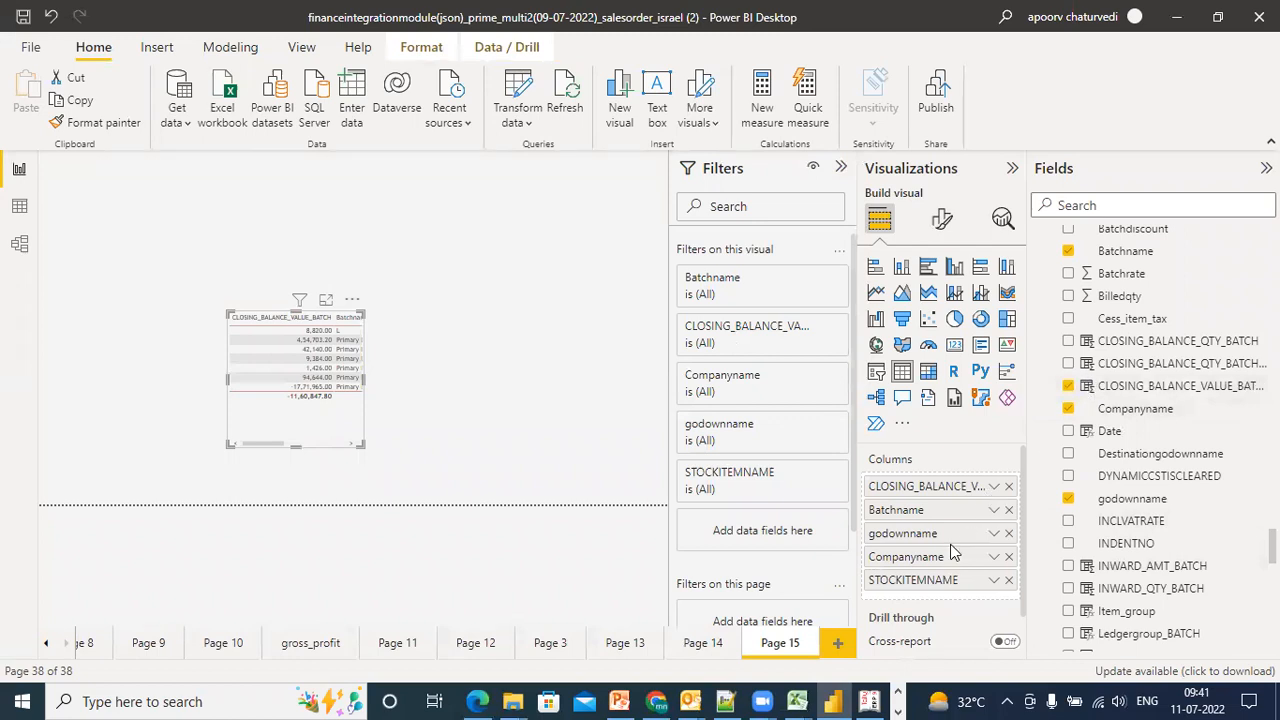
drag(957, 490, 943, 597)
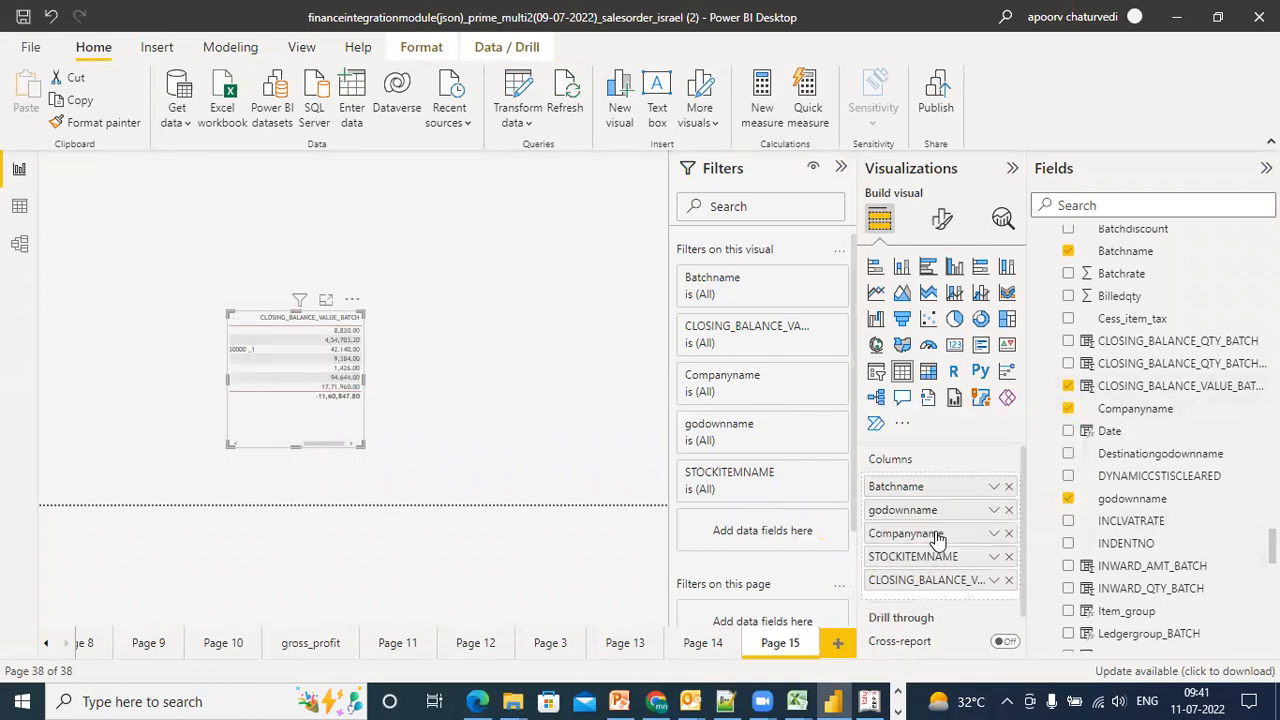
drag(362, 380, 624, 397)
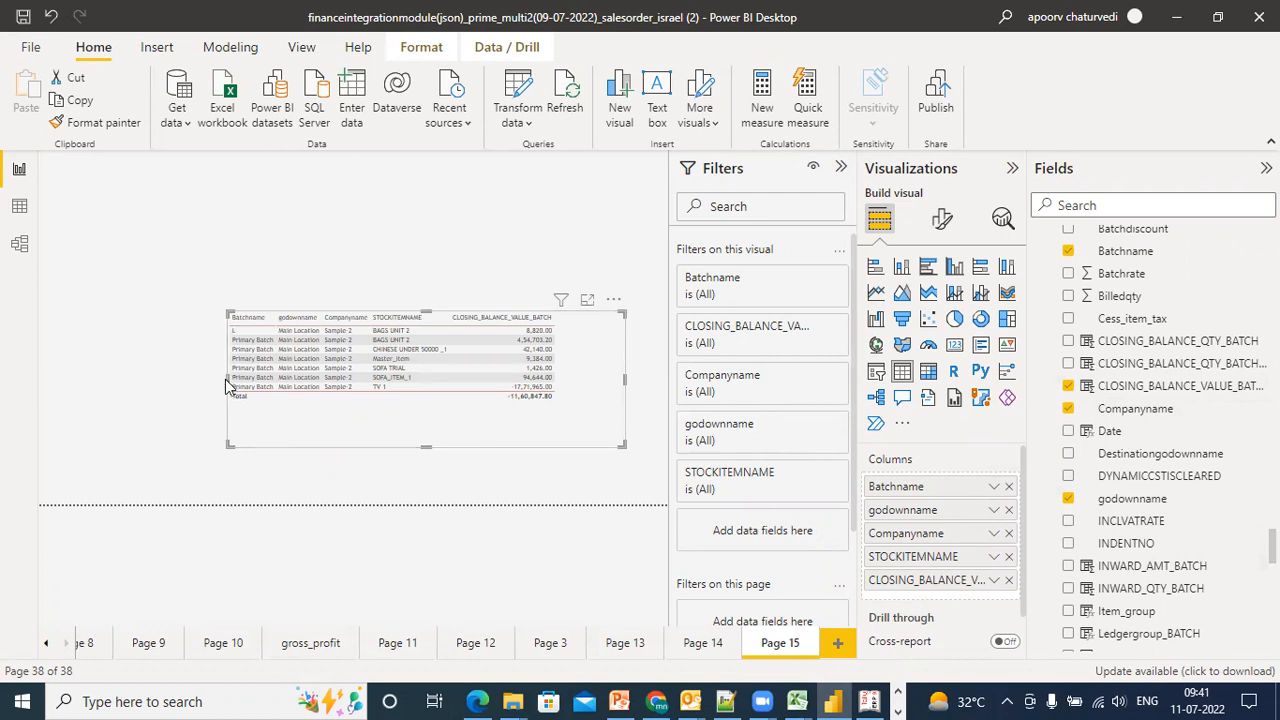
drag(226, 379, 76, 388)
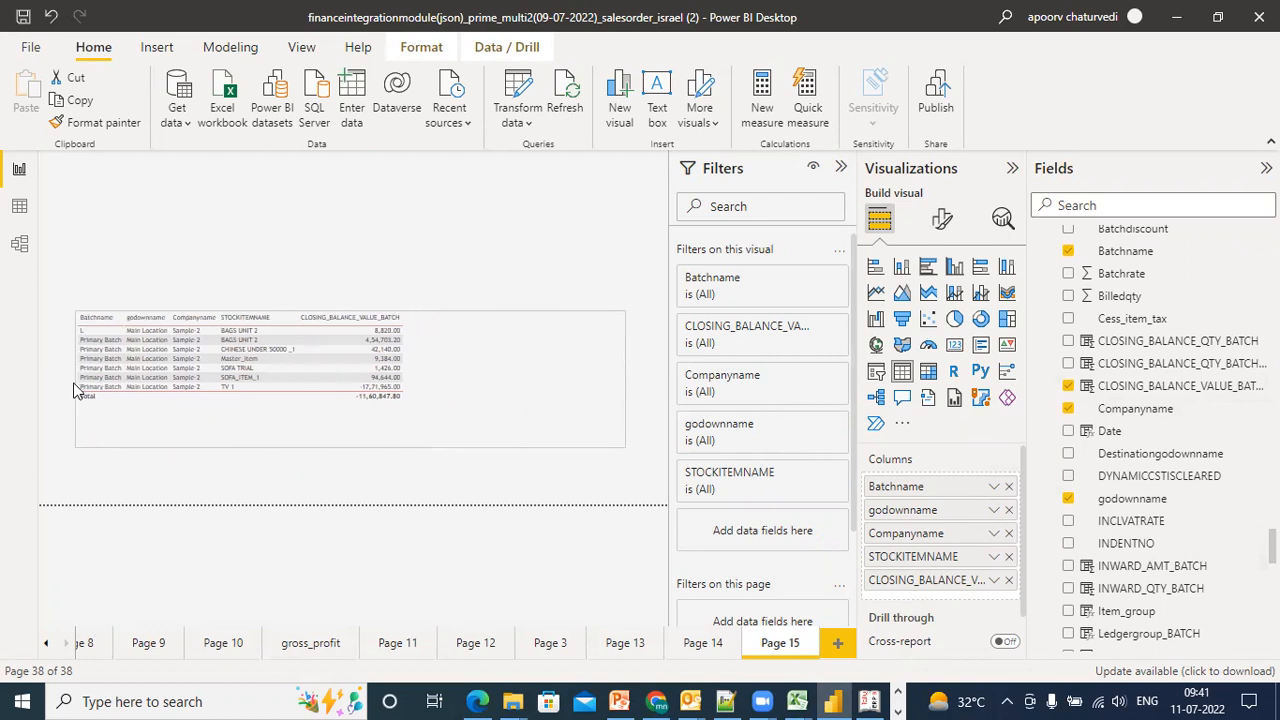
Add the Date field from Stockitembatchinventorydetails to the batch table
click(1074, 438)
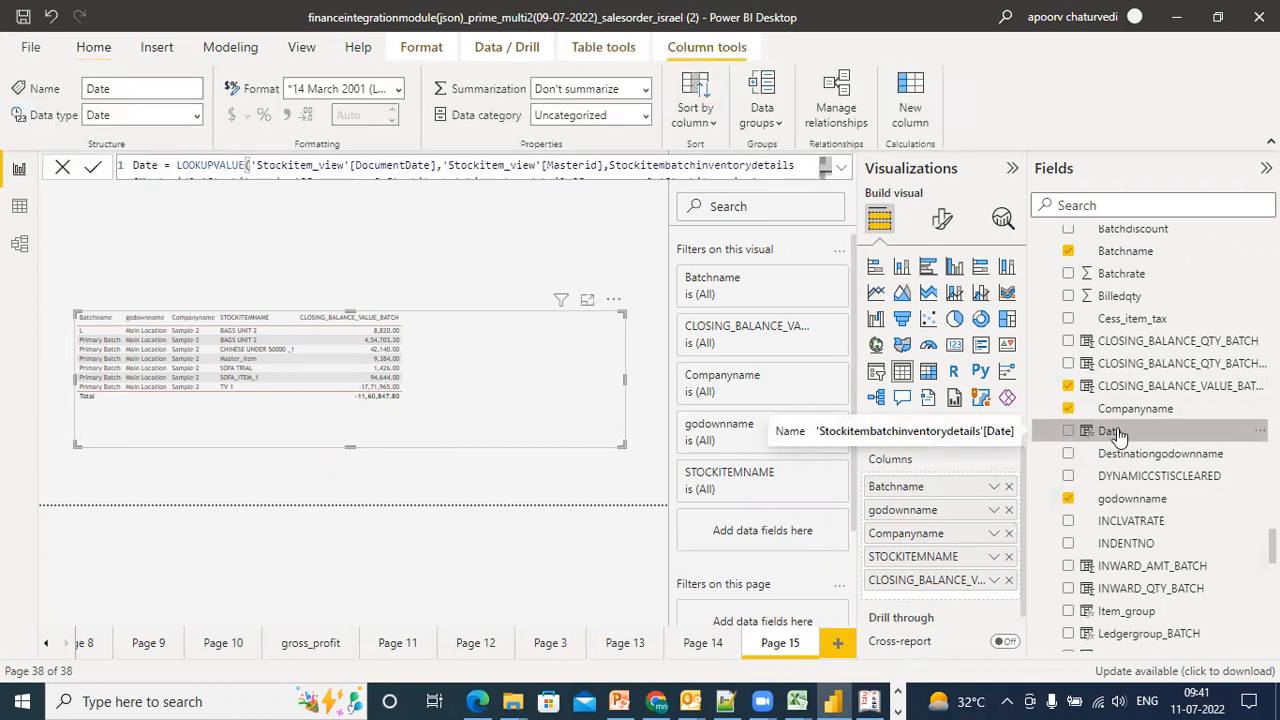
click(1068, 436)
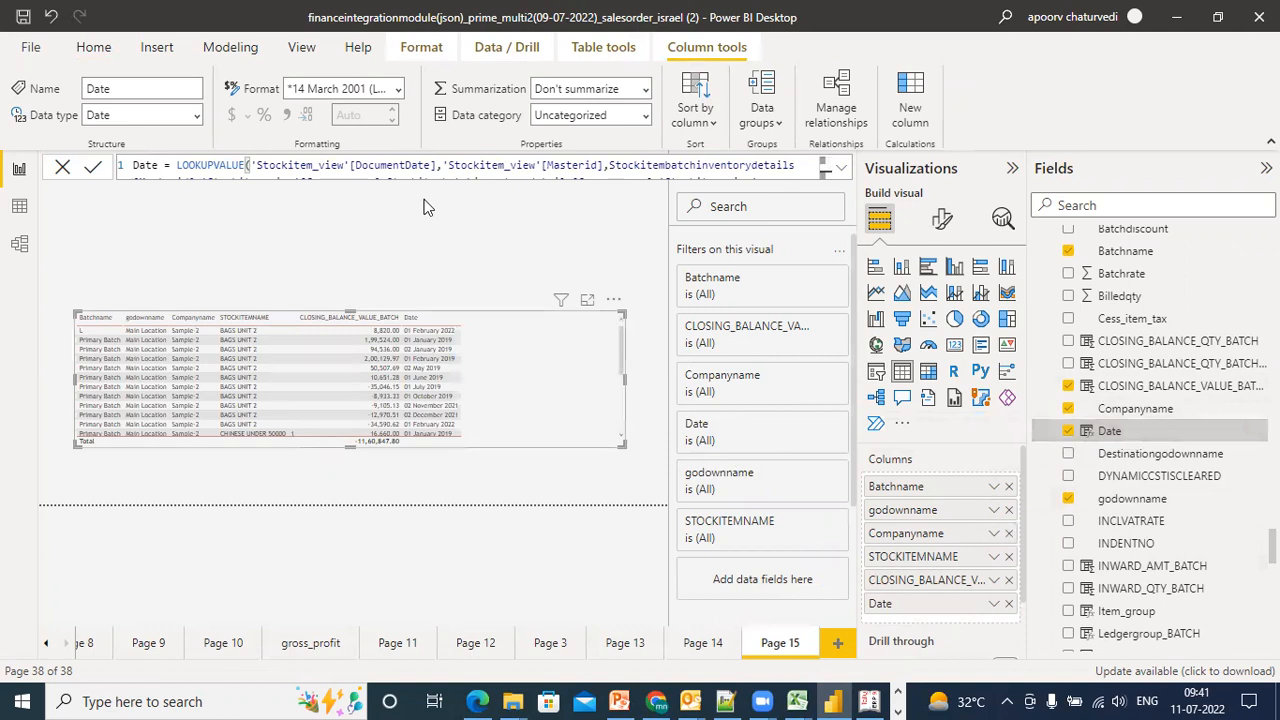
click(459, 236)
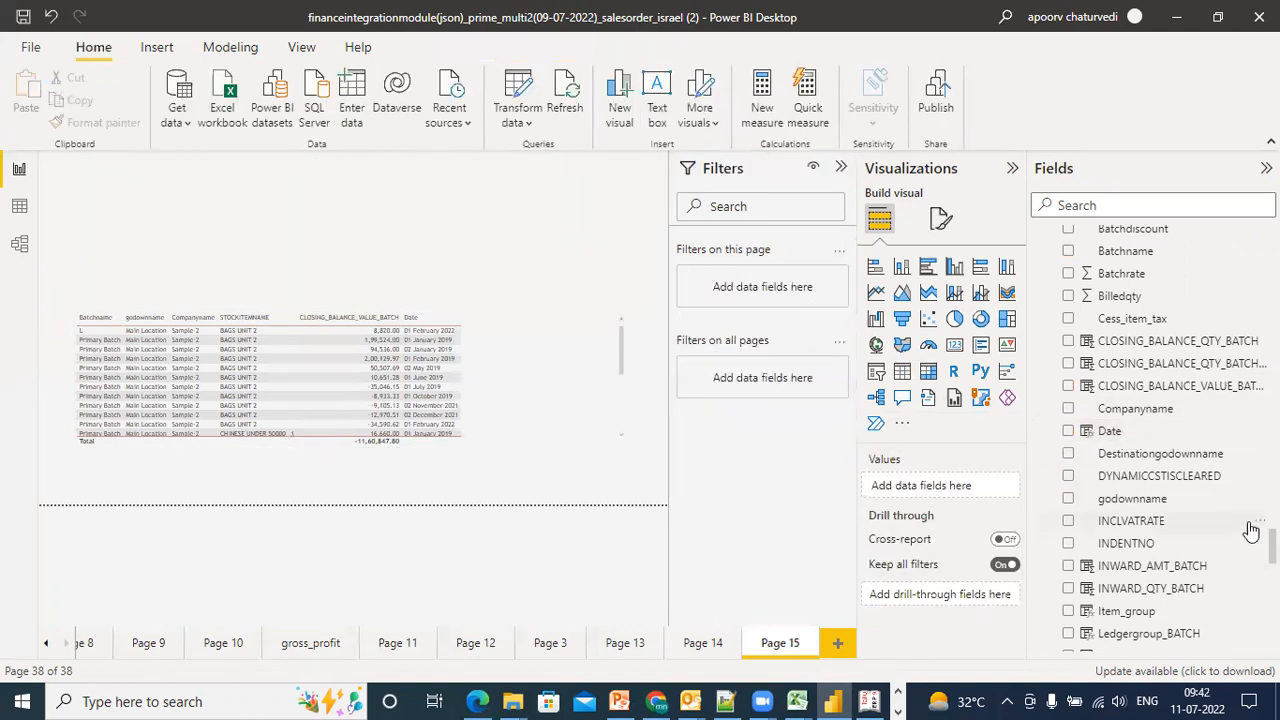
Add a slicer above the batch table and fill it with the Date field from Date_dimension
scroll(1248, 528, up, 10)
scroll(1150, 440, up, 3)
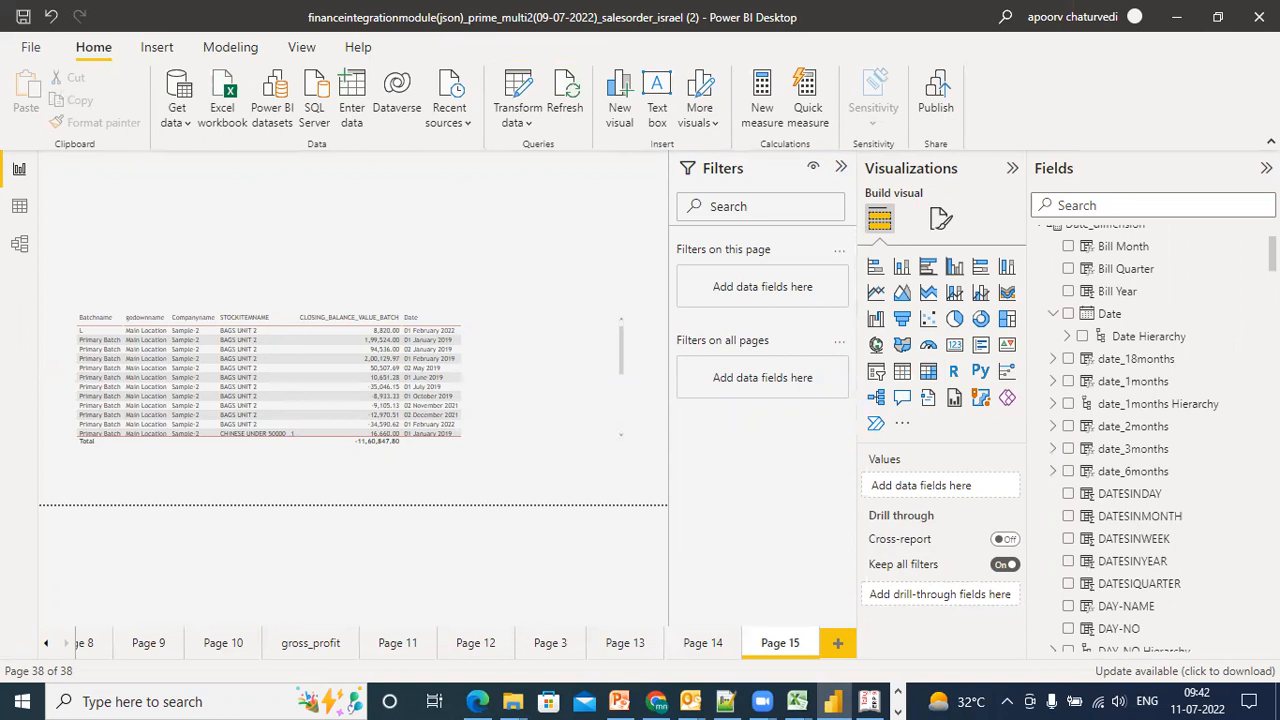
scroll(1150, 440, down, 3)
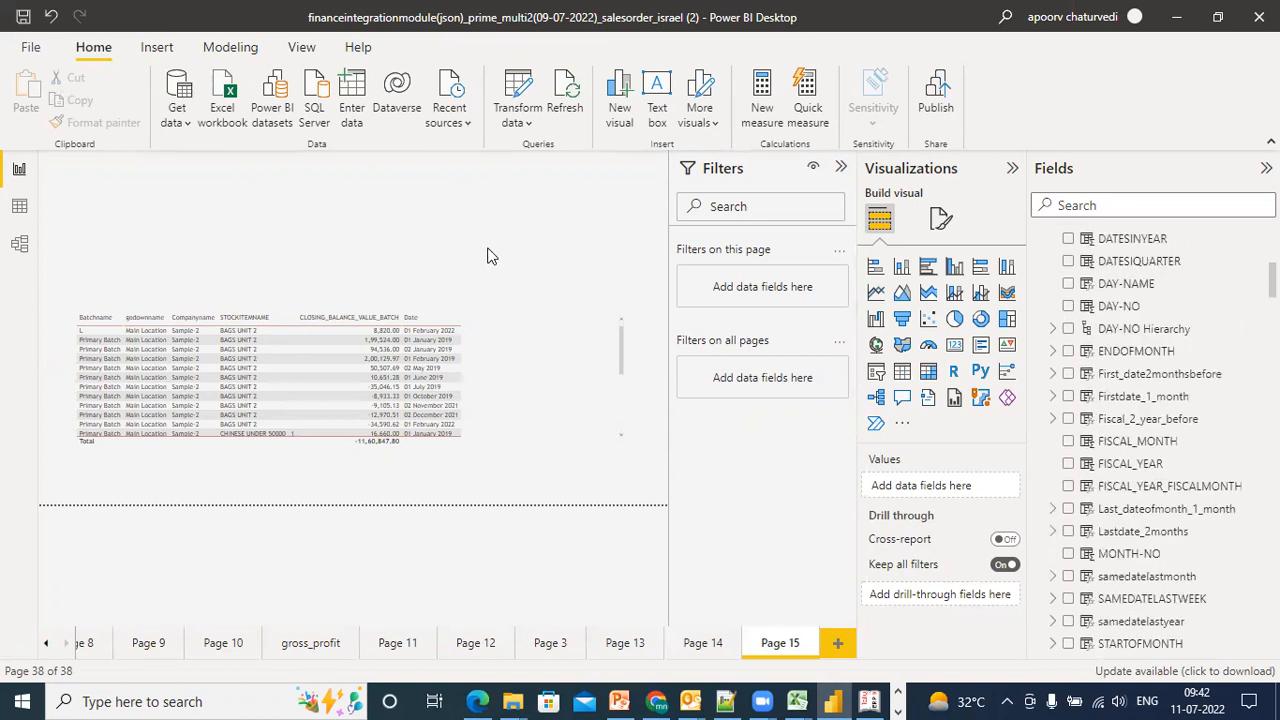
click(876, 371)
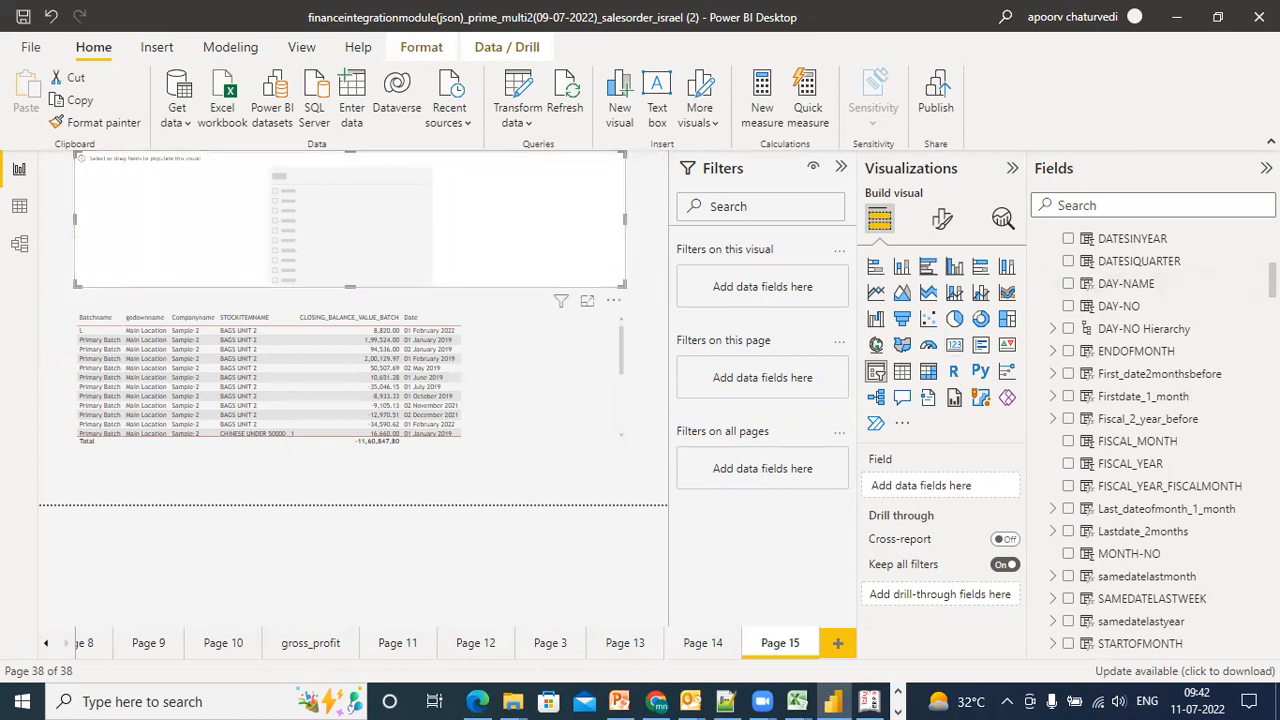
scroll(1150, 430, up, 6)
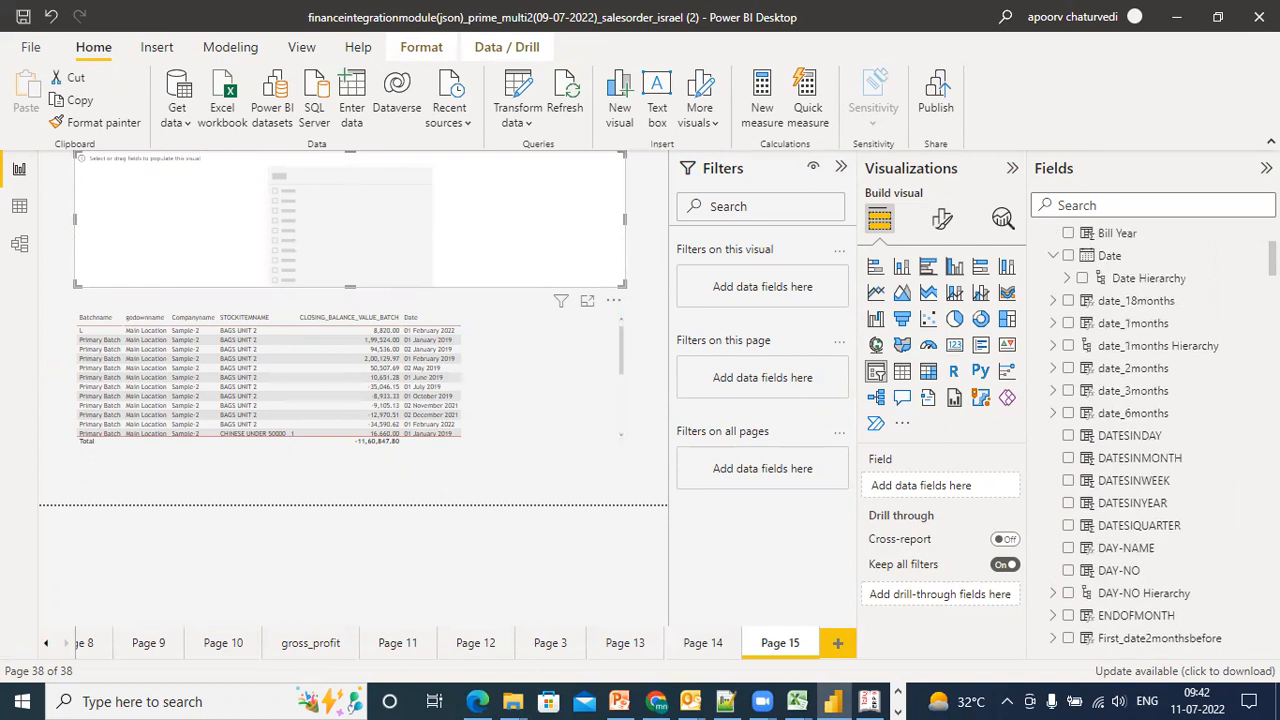
click(1068, 256)
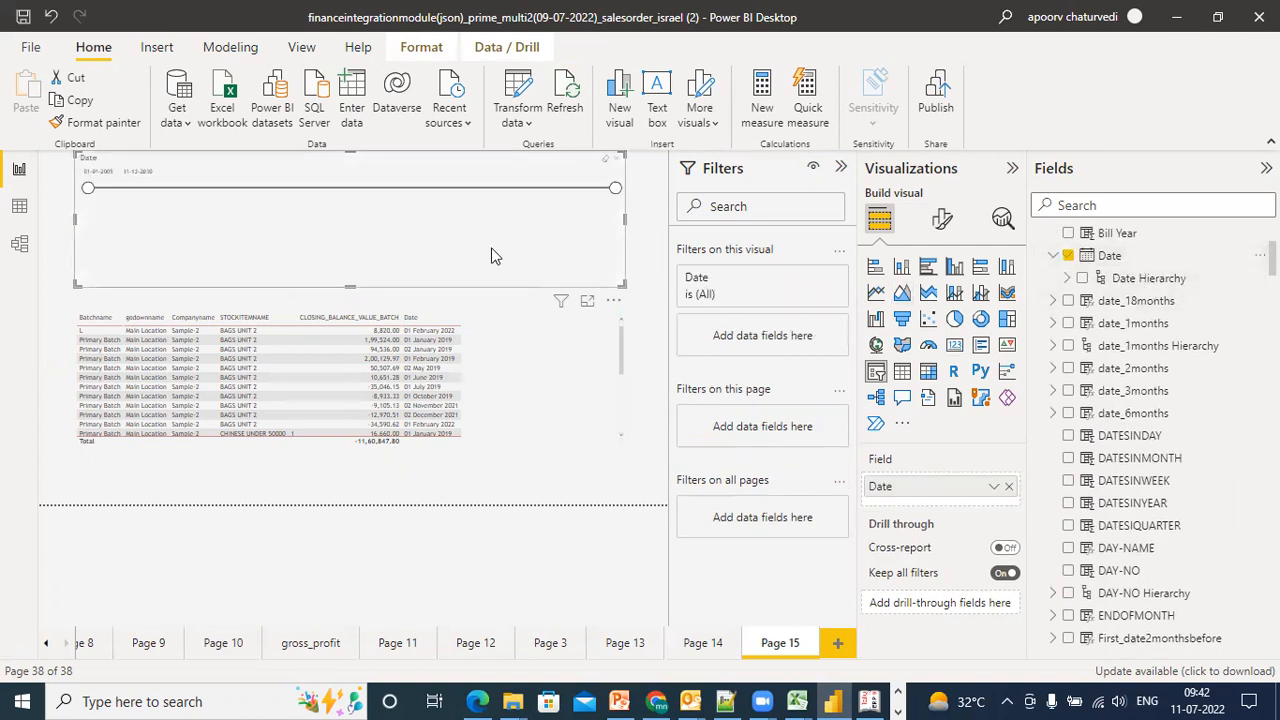
Narrow the date slicer's range so that it ends on 12-05-2019
drag(610, 189, 395, 193)
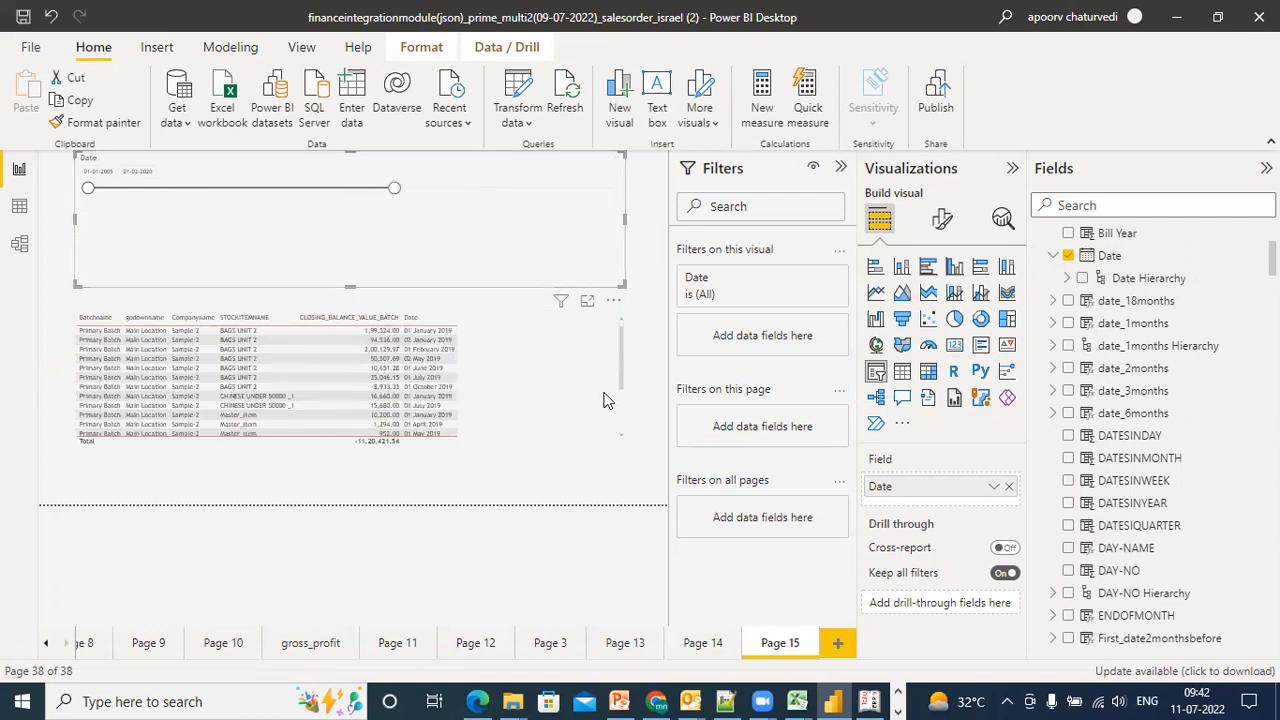
click(588, 302)
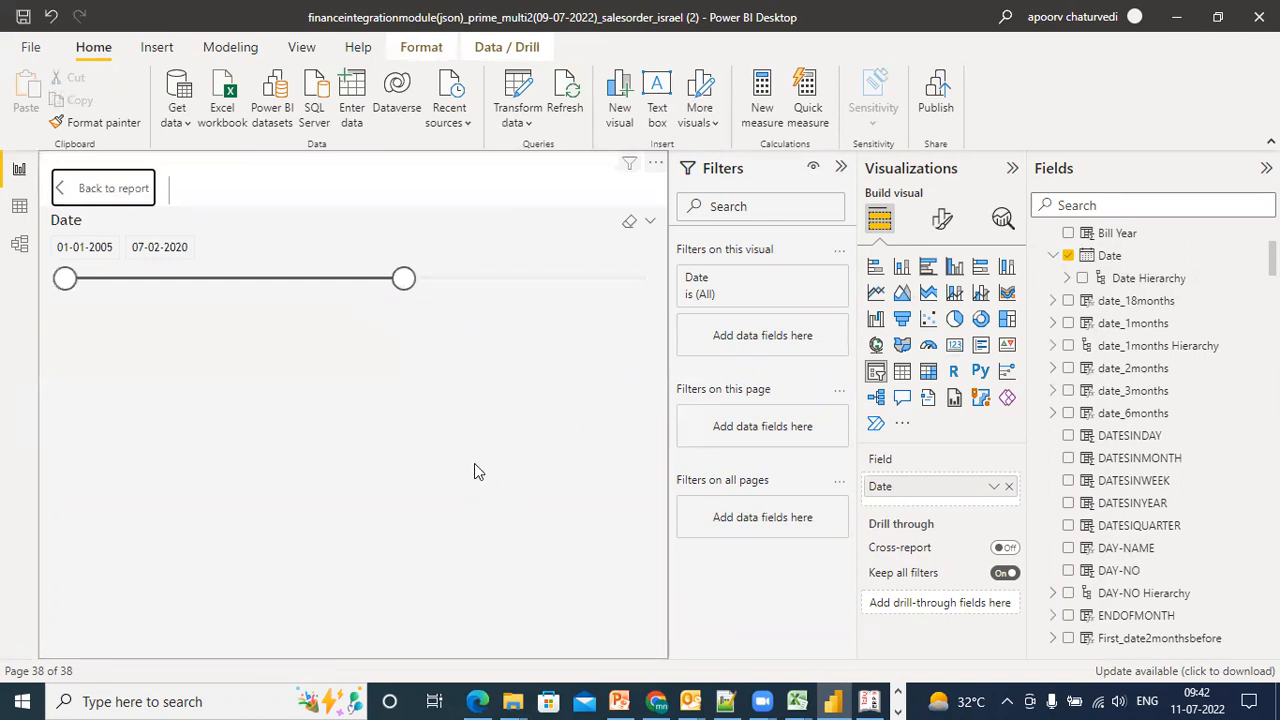
click(145, 190)
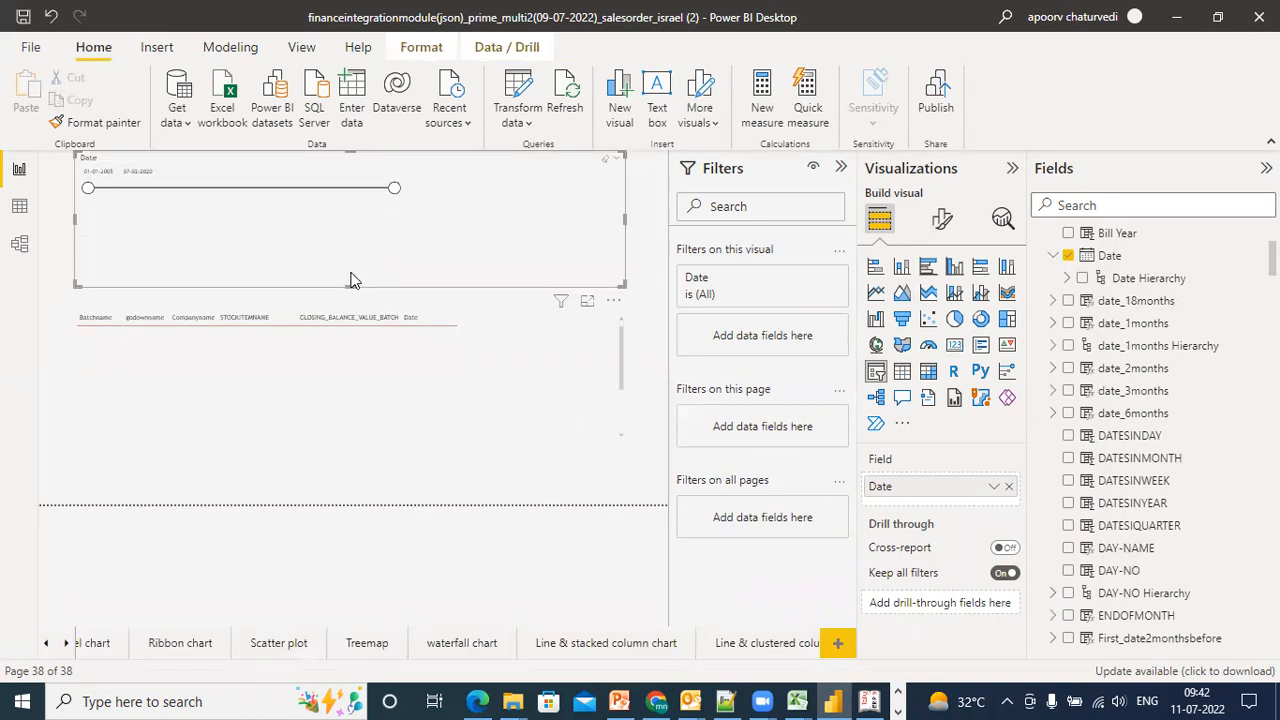
drag(394, 188, 379, 192)
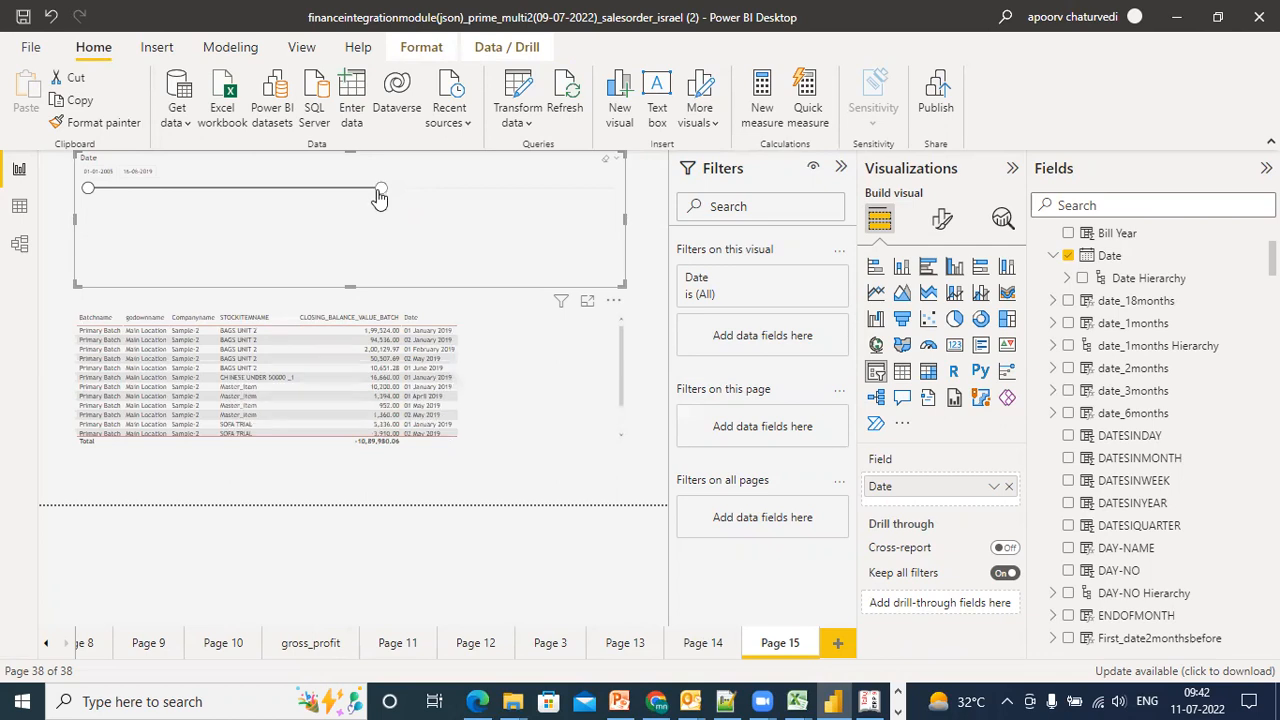
drag(379, 197, 382, 197)
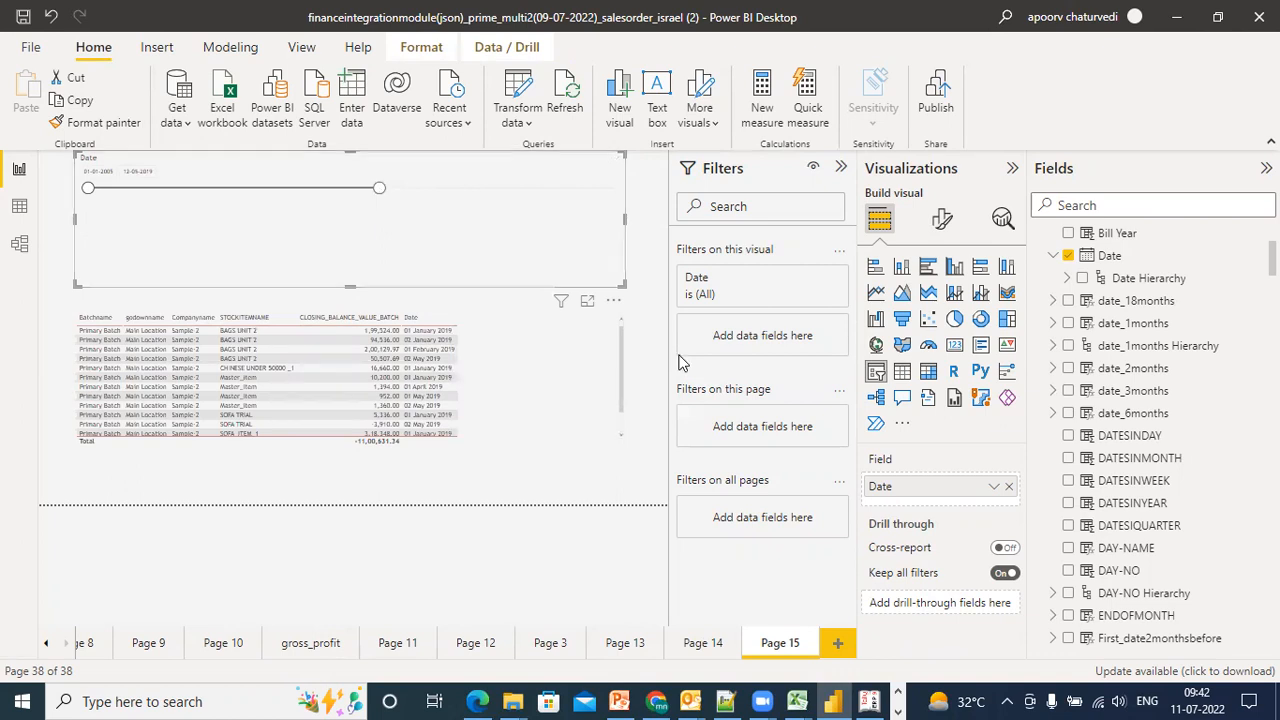
Remove the Stockitembatchinventorydetails Date field from the batch table while keeping Date in the slicer
click(1068, 256)
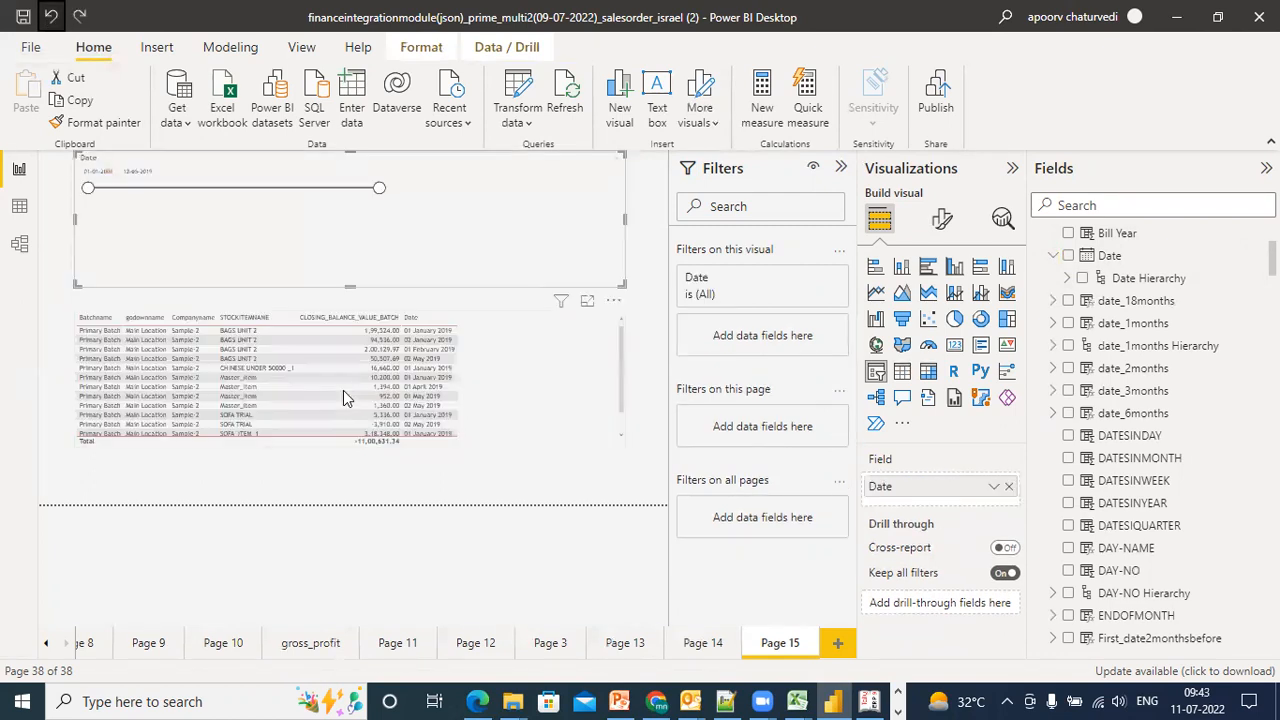
click(517, 426)
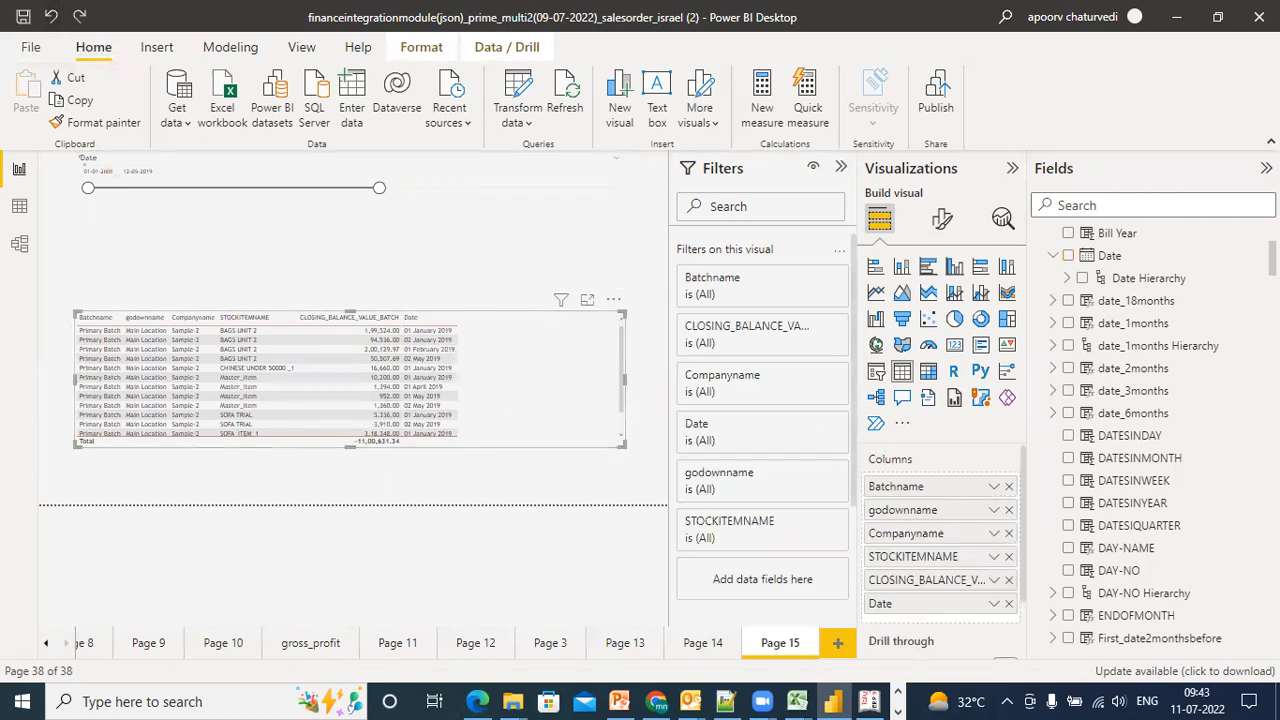
scroll(1140, 440, down, 10)
scroll(1150, 440, down, 18)
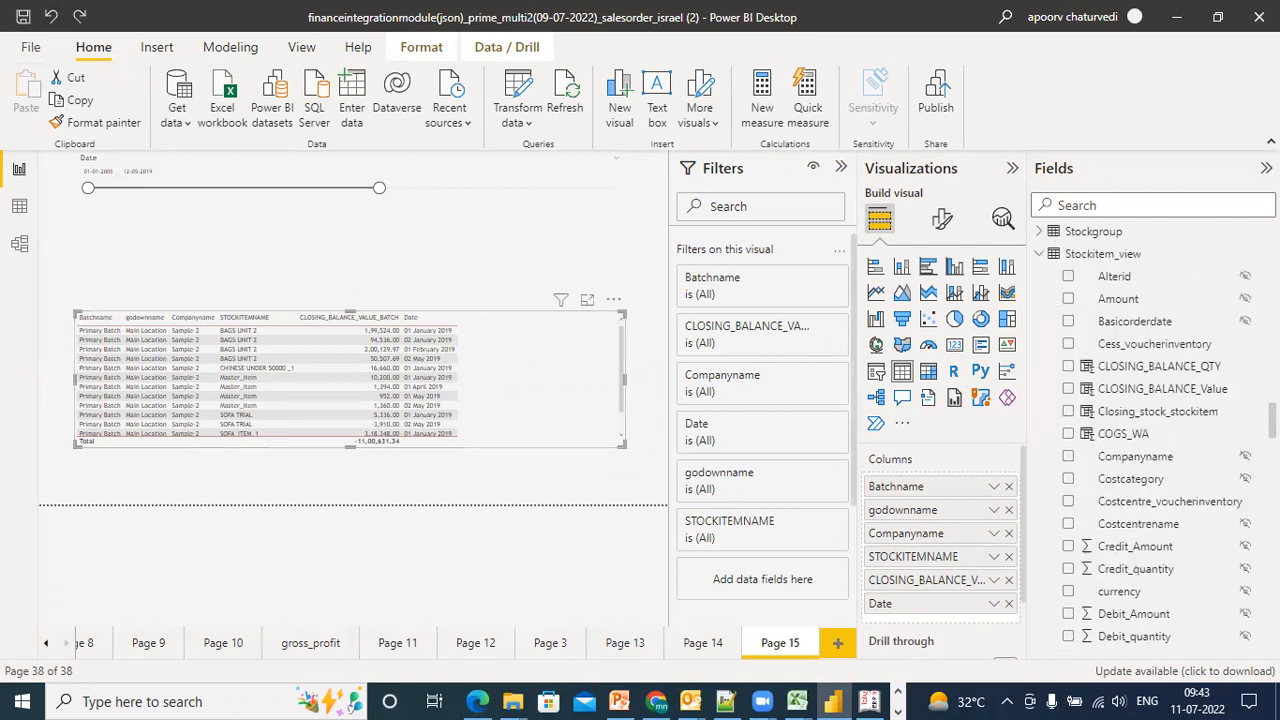
scroll(1150, 440, down, 5)
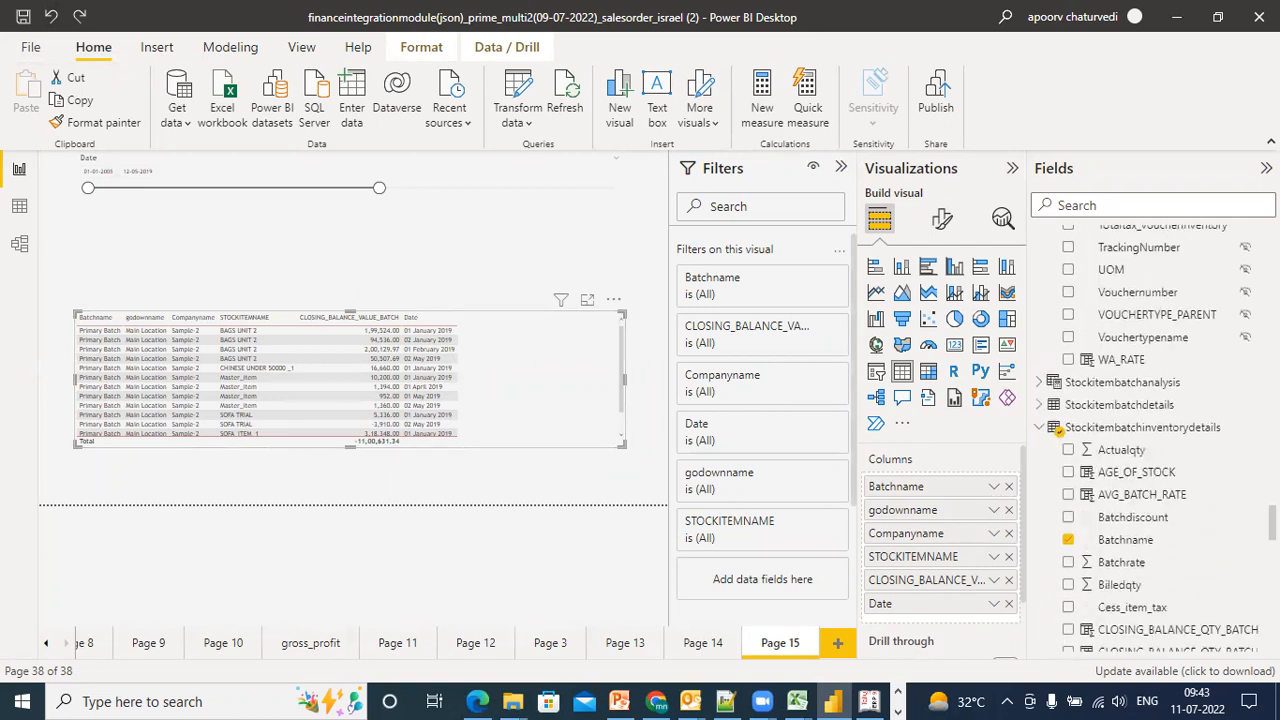
scroll(1150, 440, down, 1)
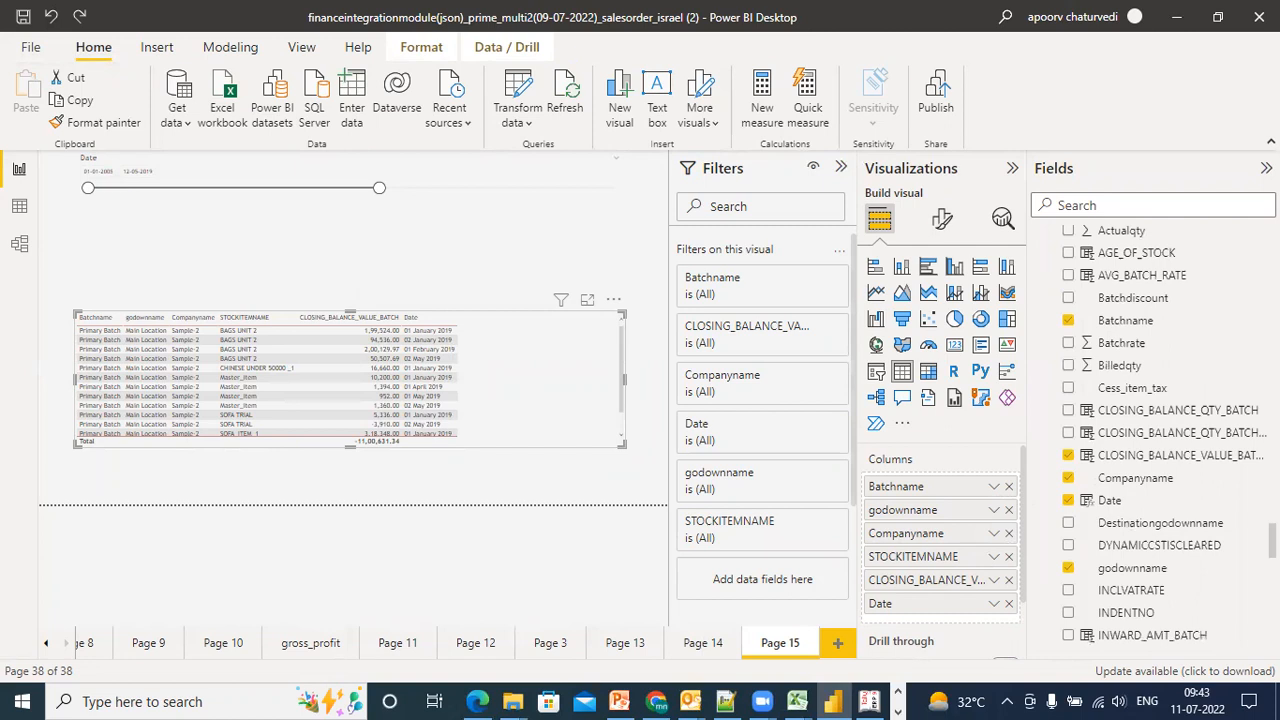
click(1068, 500)
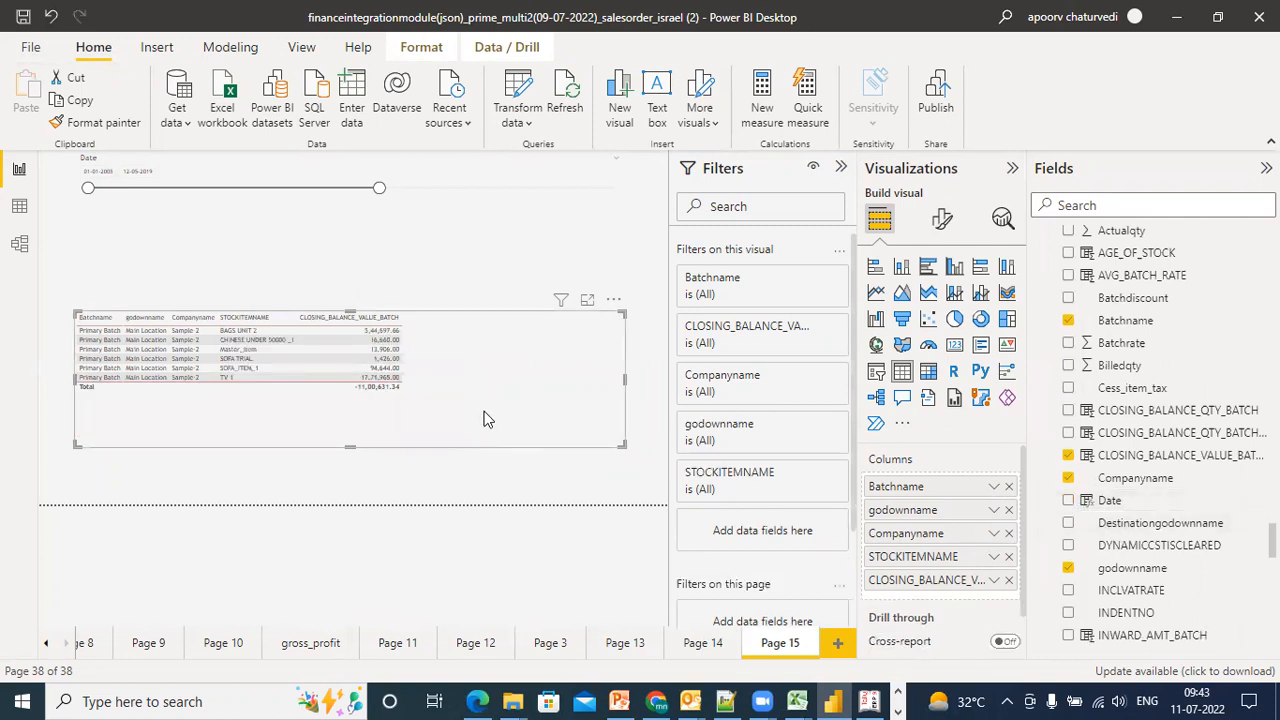
Try Don't summarize on the table's CLOSING_BALANCE_VALUE_BATCH column and return it to Sum
click(993, 581)
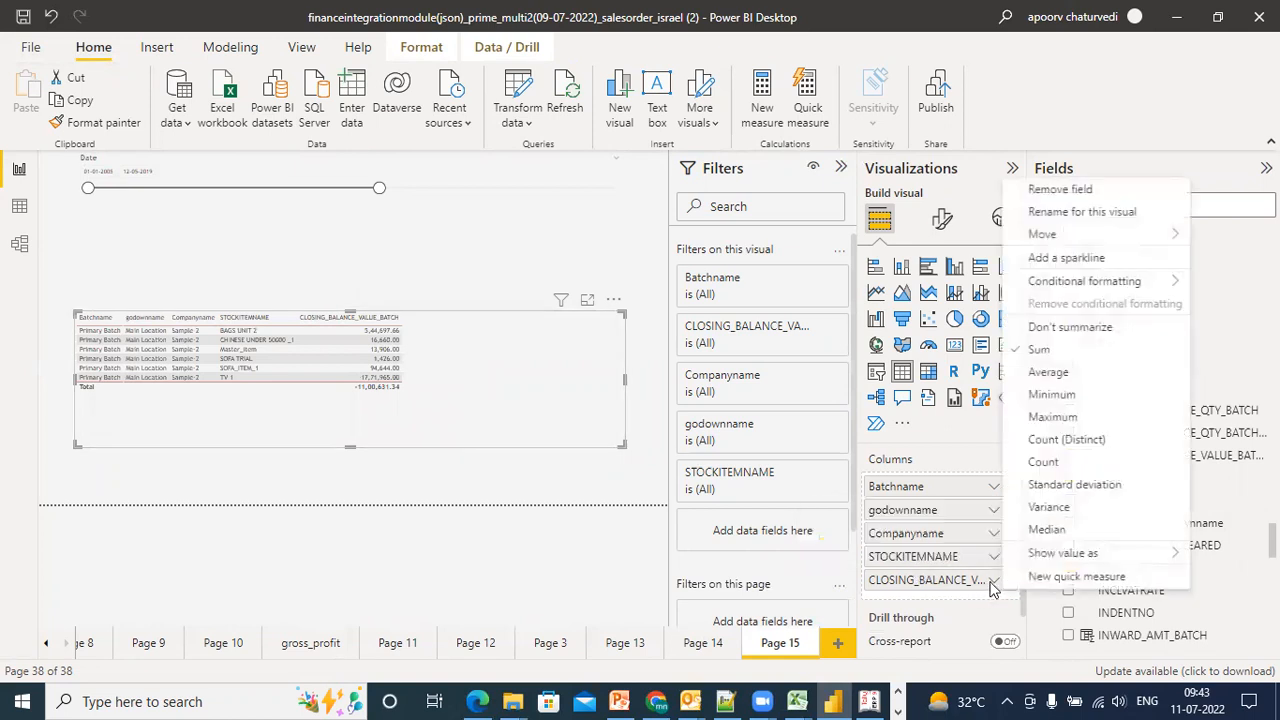
click(1024, 325)
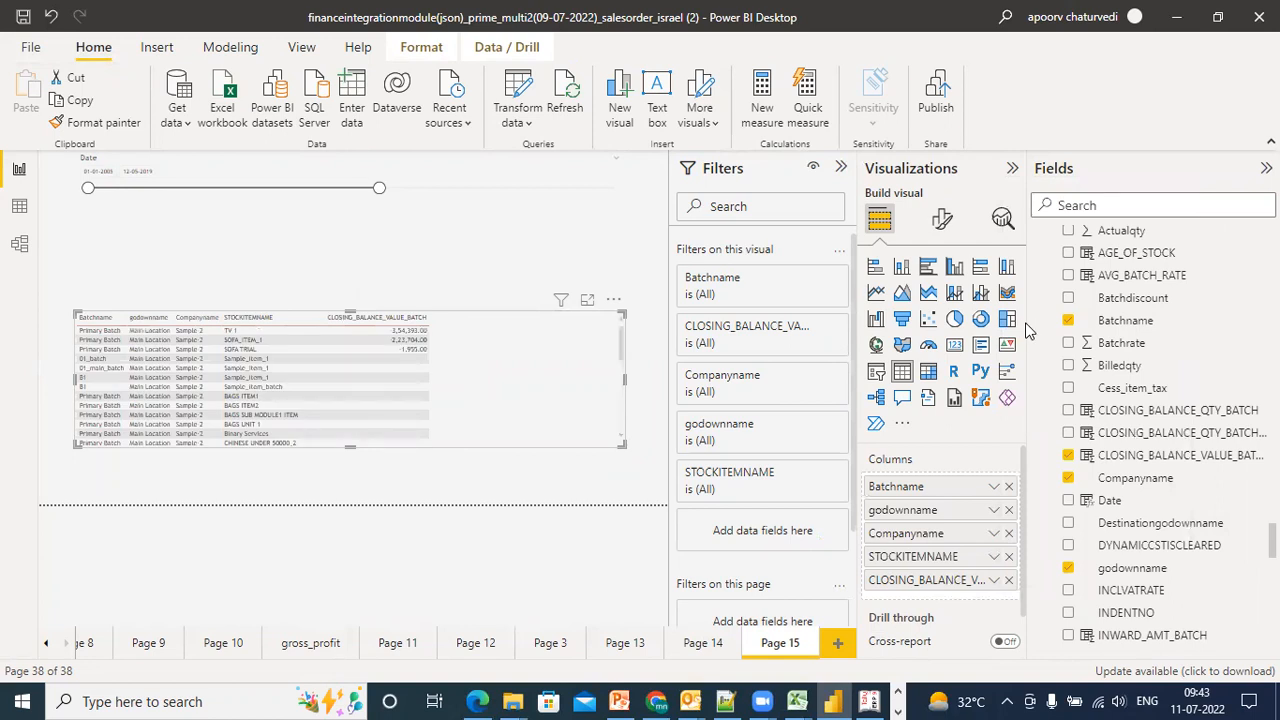
click(994, 580)
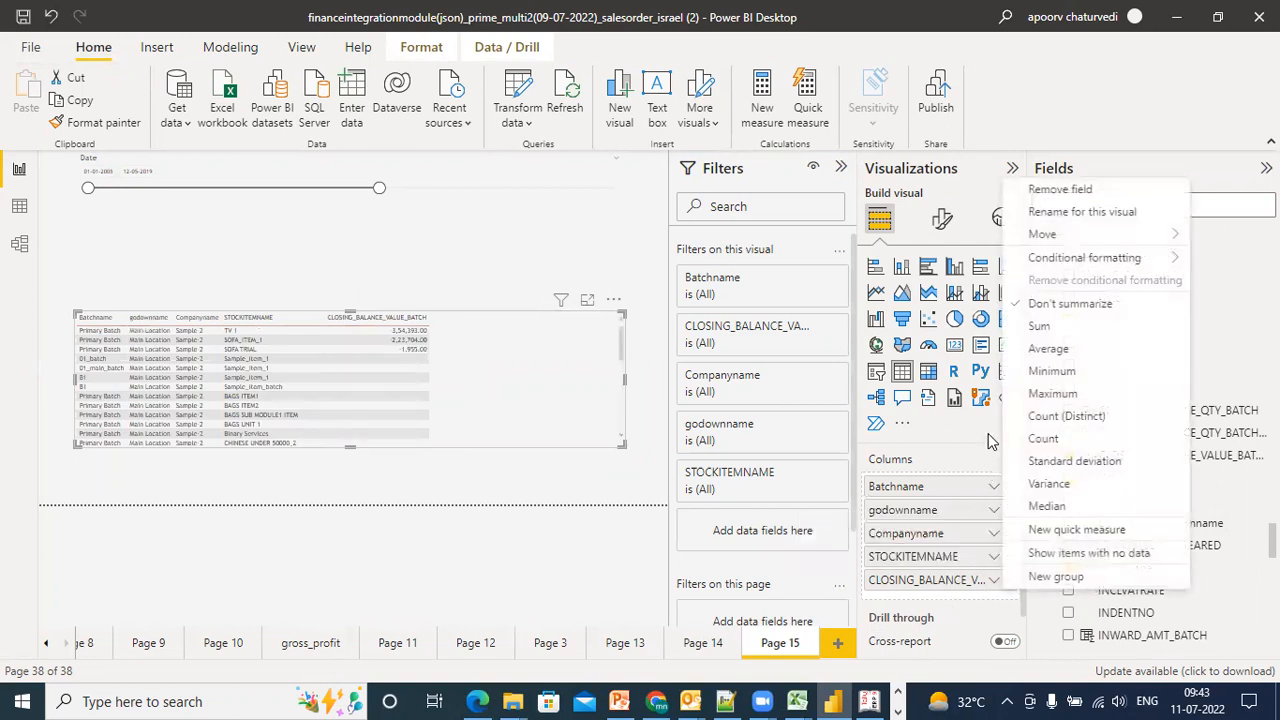
click(1036, 328)
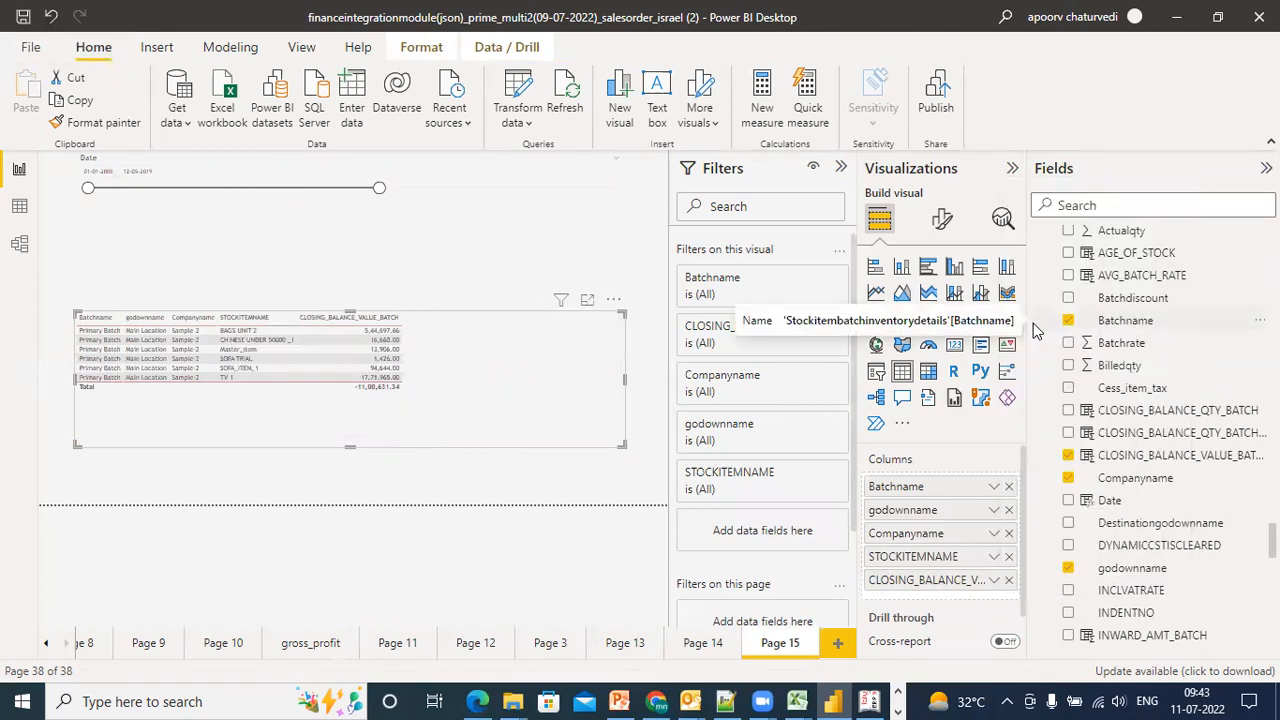
Compare Don't summarize and Average for CLOSING_BALANCE_VALUE_BATCH in the table, ending on Sum
click(994, 581)
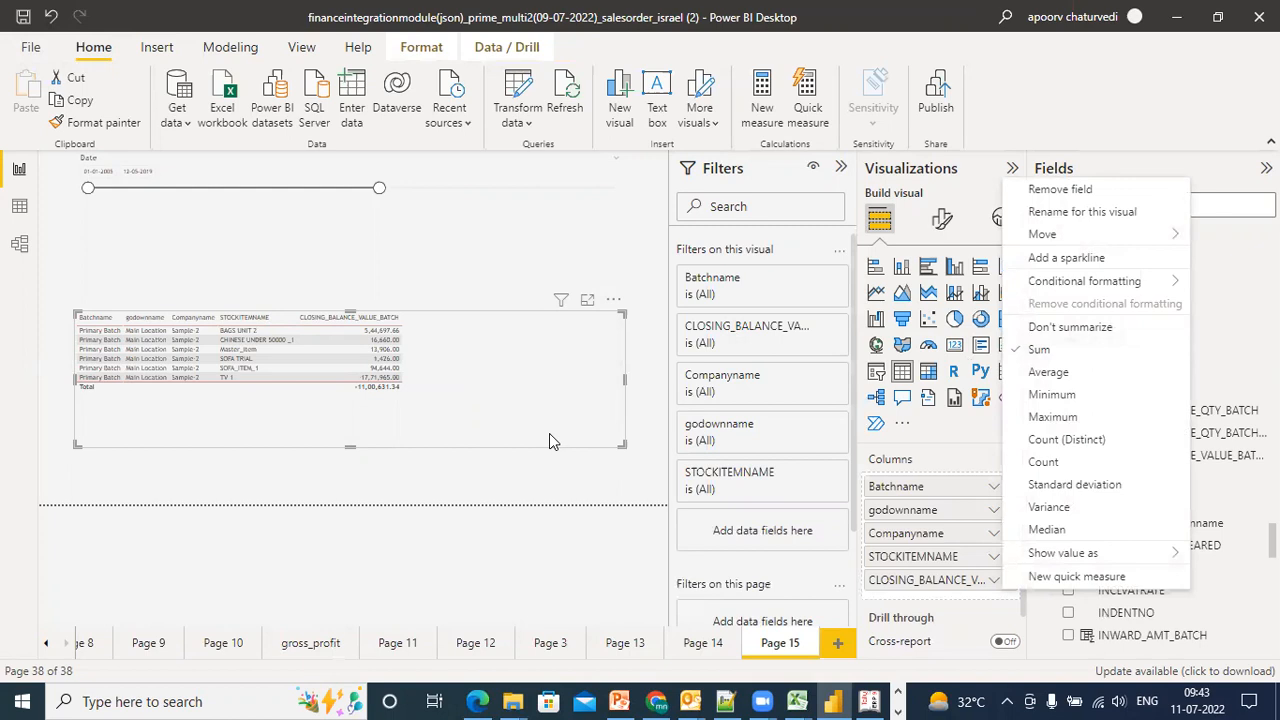
click(1024, 330)
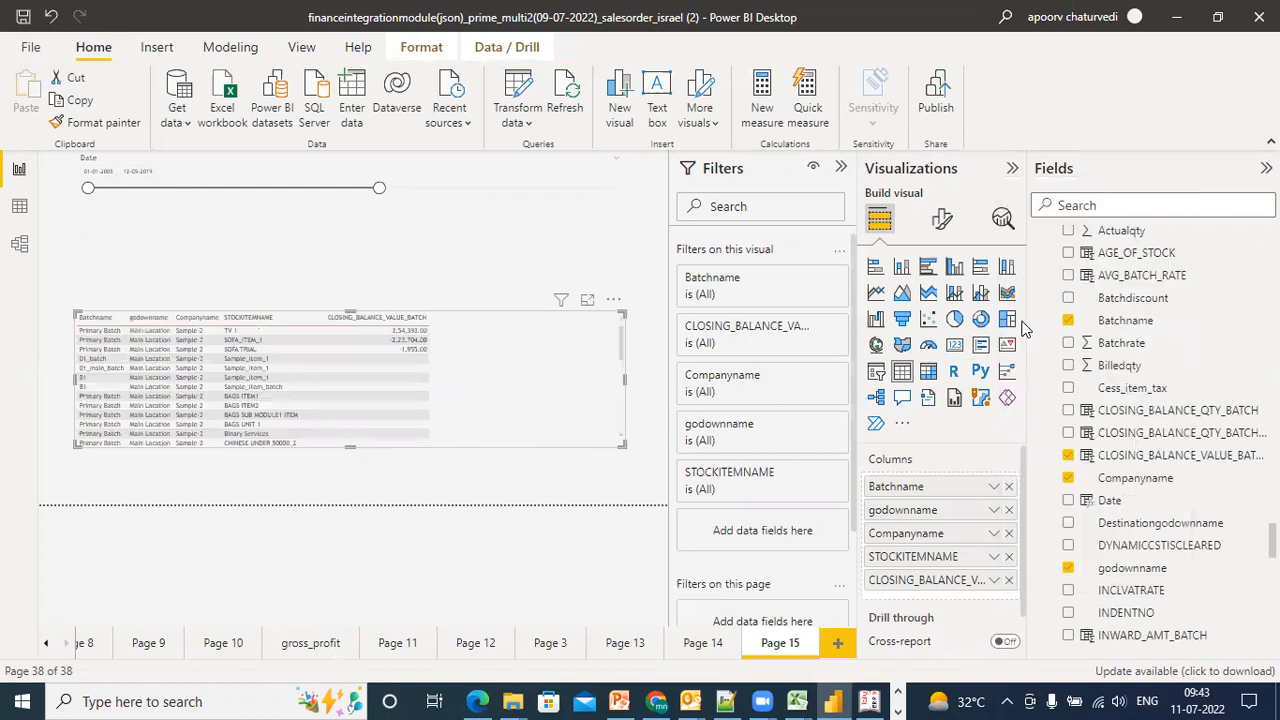
click(993, 582)
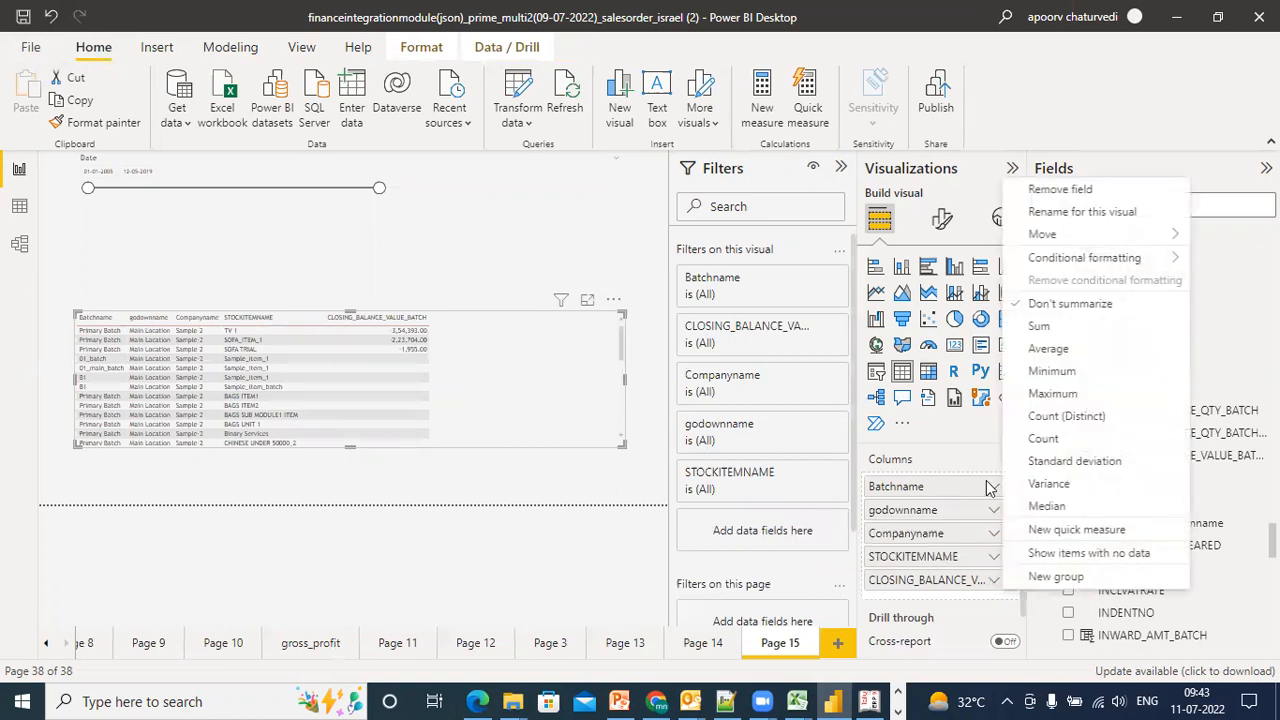
click(1024, 352)
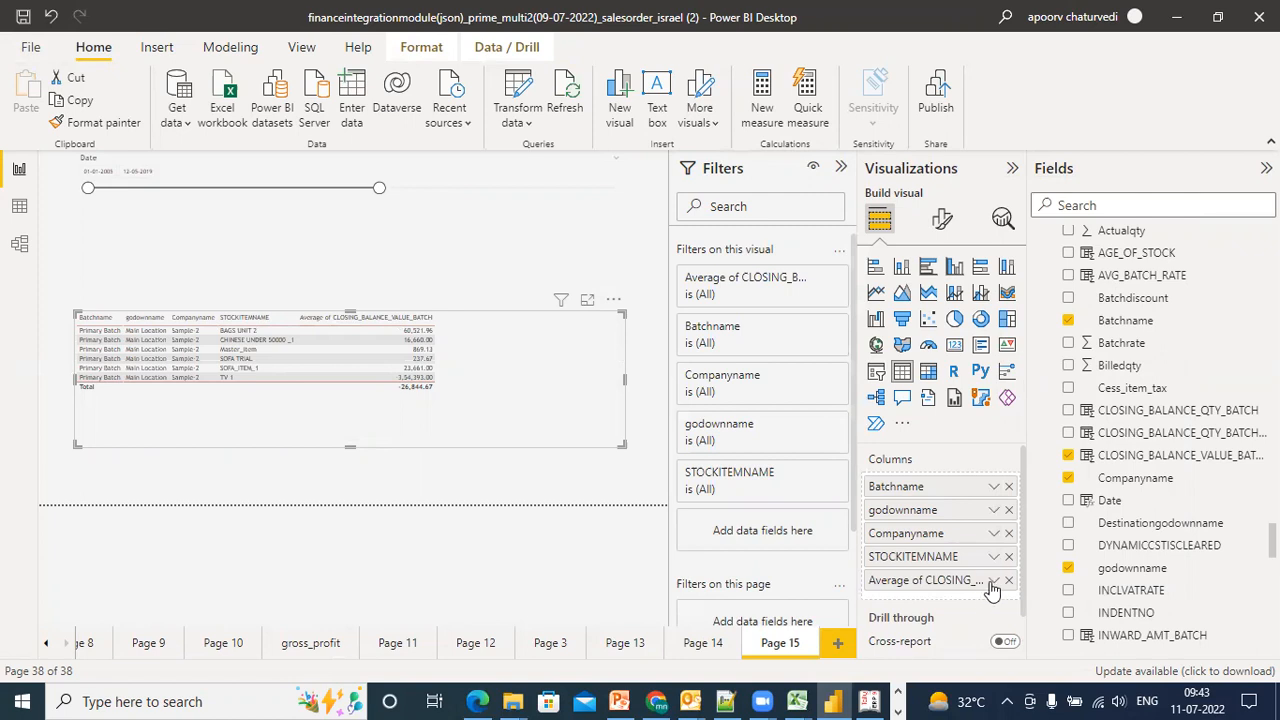
click(993, 580)
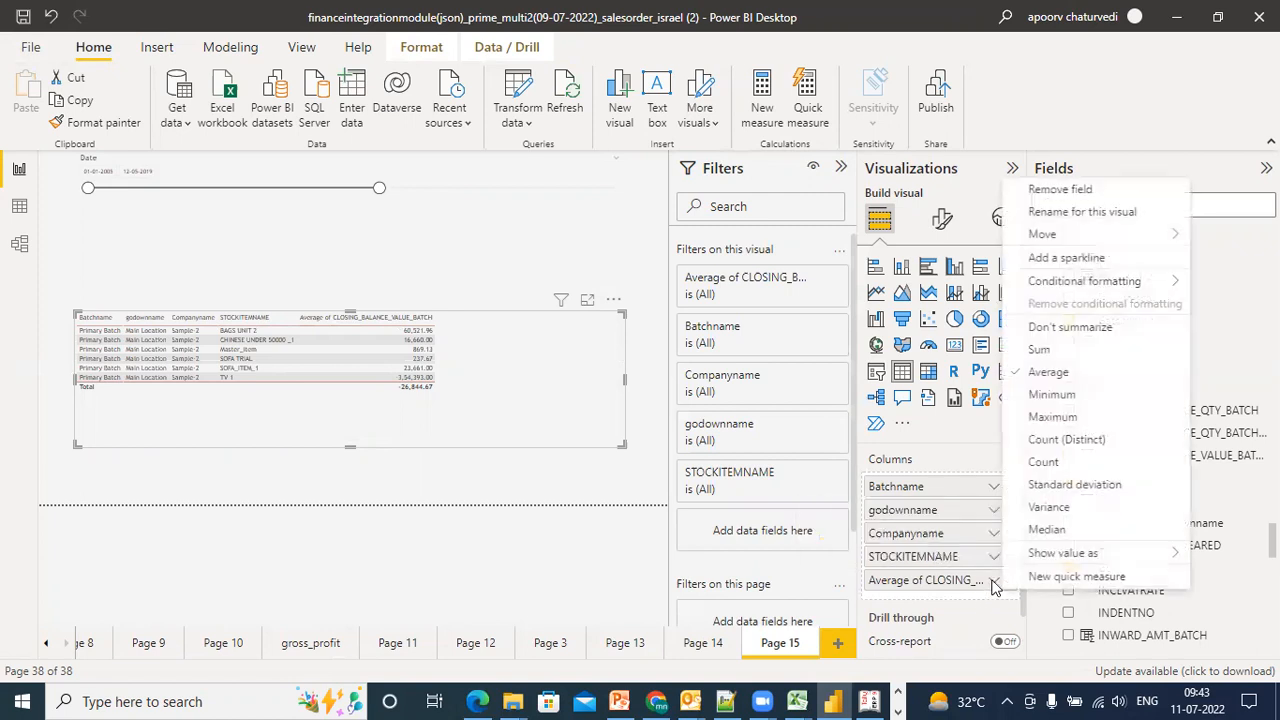
click(1027, 332)
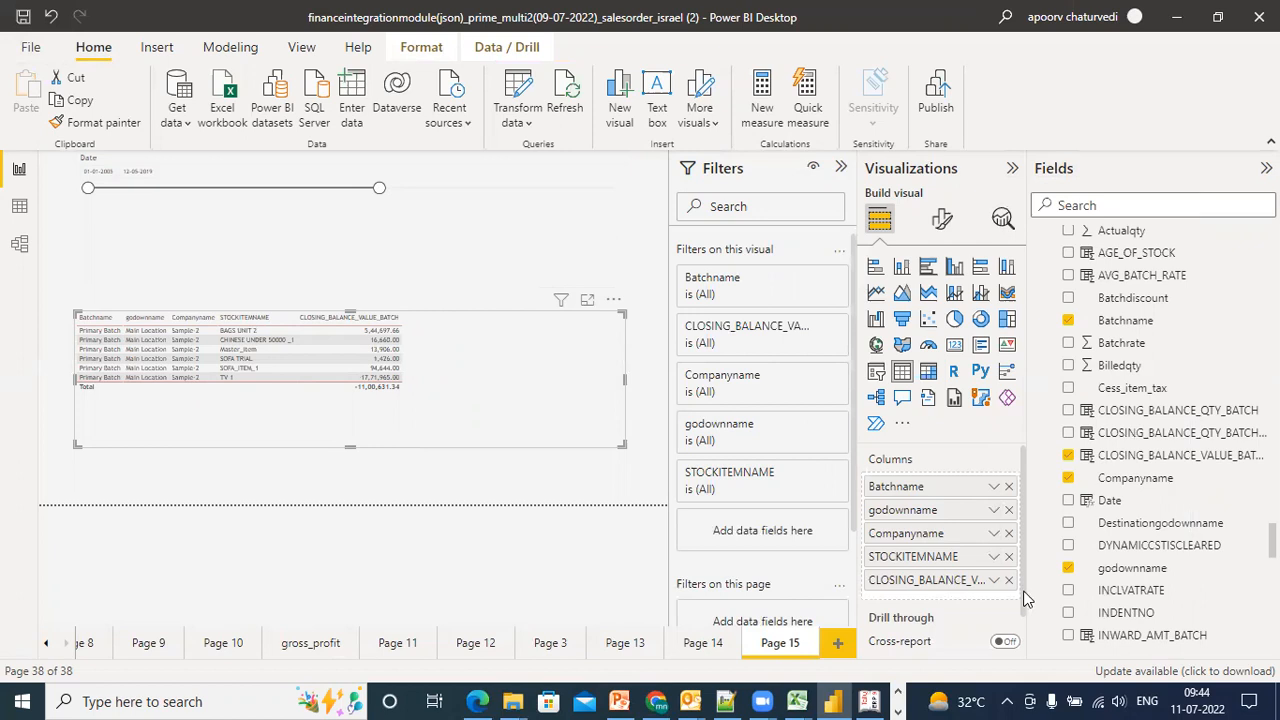
Set CLOSING_BALANCE_VALUE_BATCH to Don't summarize and include the Stockitembatchinventorydetails Date field in the table
click(993, 581)
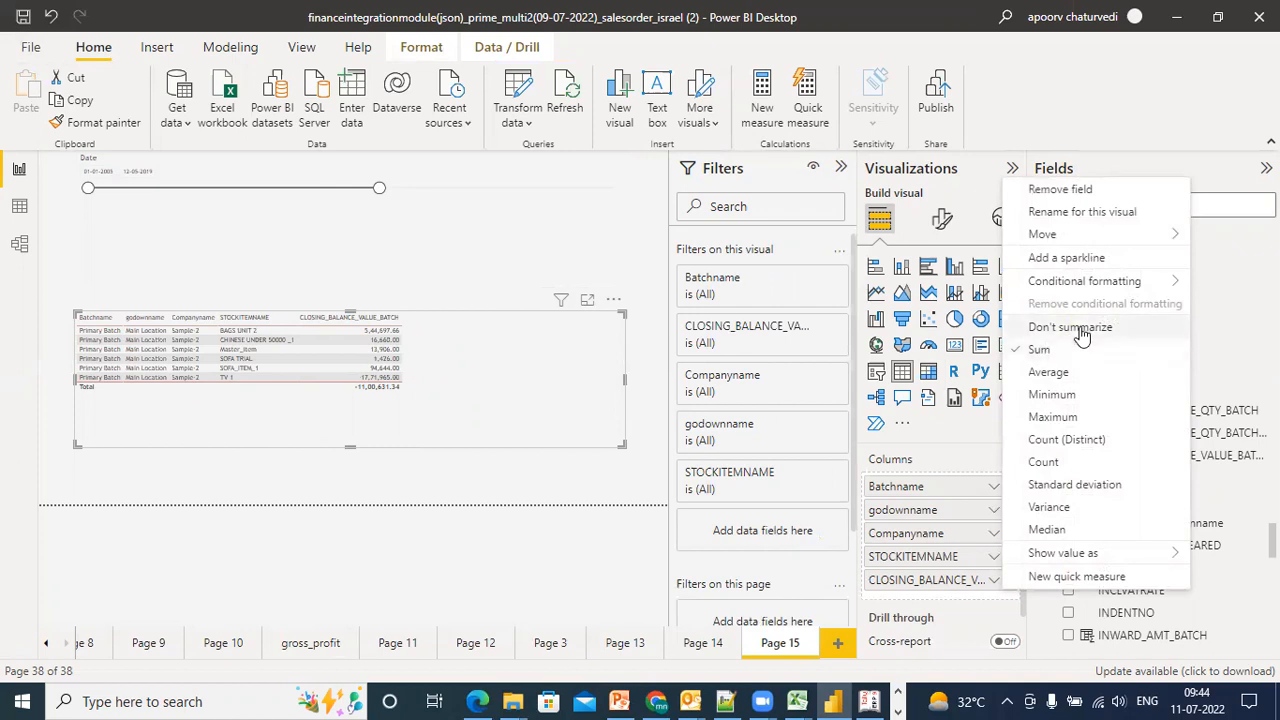
click(906, 450)
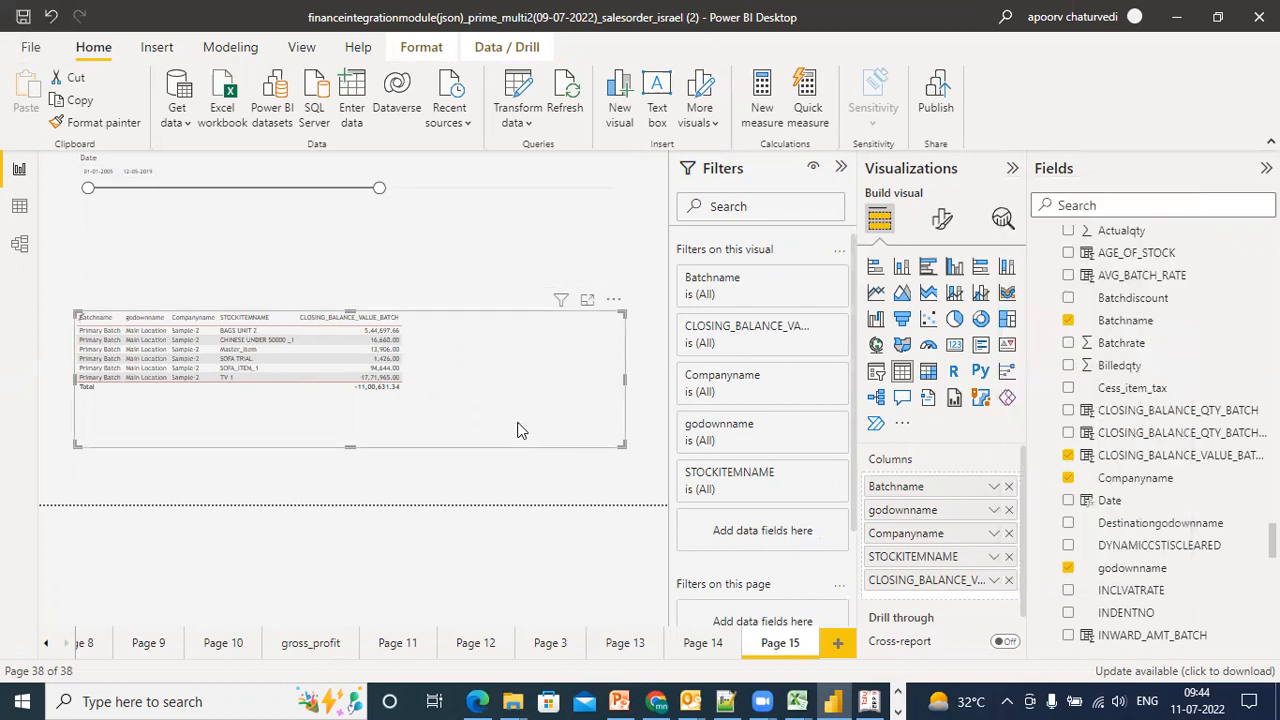
click(1069, 501)
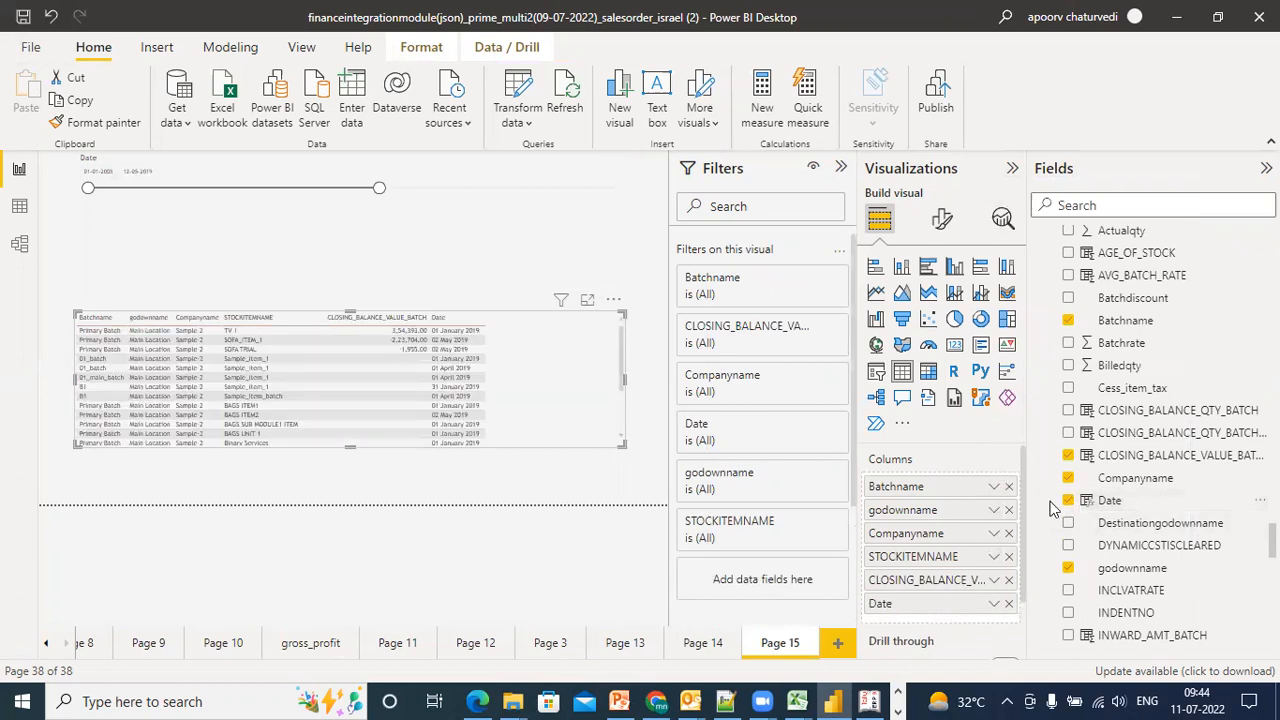
Place the Date column before CLOSING_BALANCE_VALUE_BATCH and open the table in focus mode
mouse_move(1023, 494)
mouse_down()
mouse_move(1024, 538)
mouse_move(1024, 511)
mouse_up()
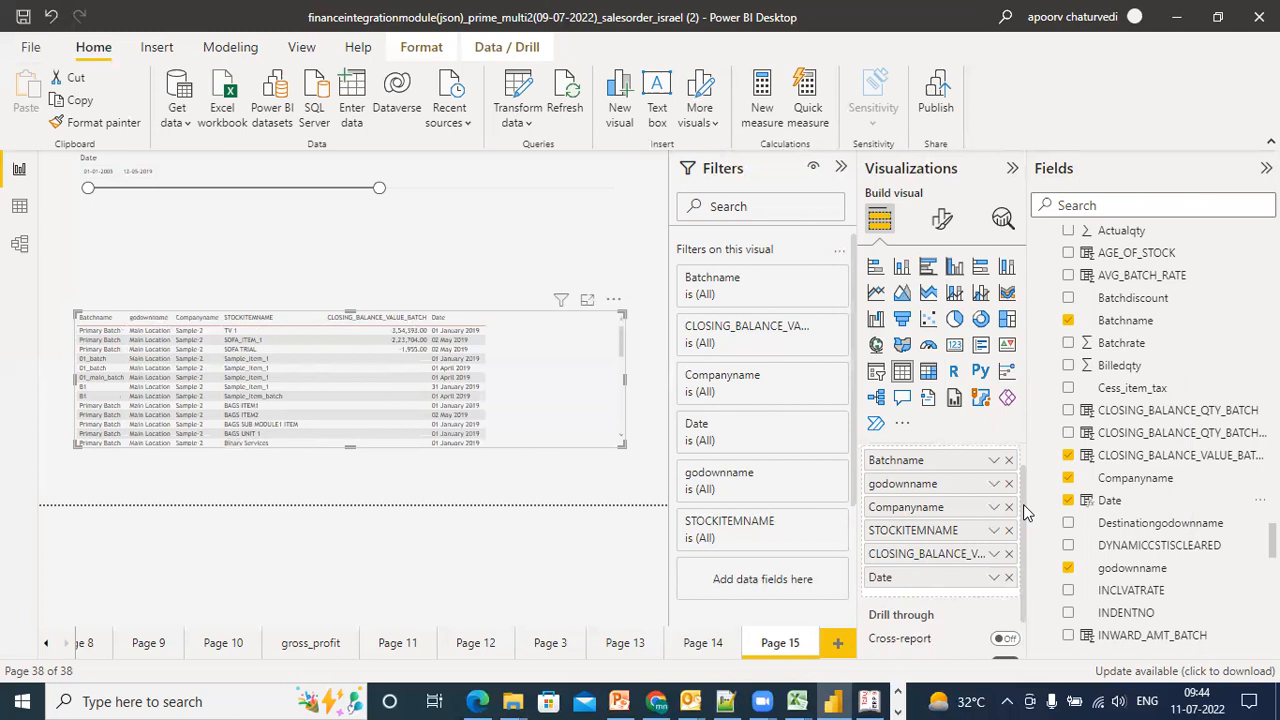
drag(882, 578, 895, 549)
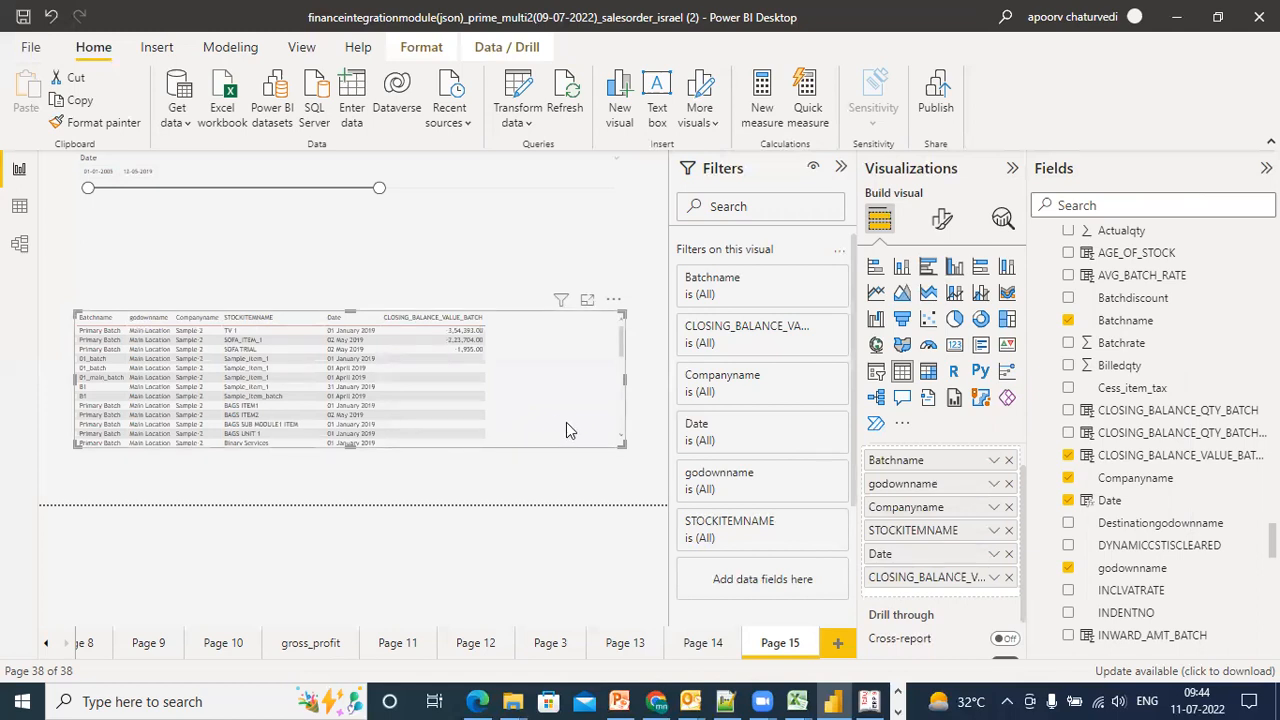
click(589, 305)
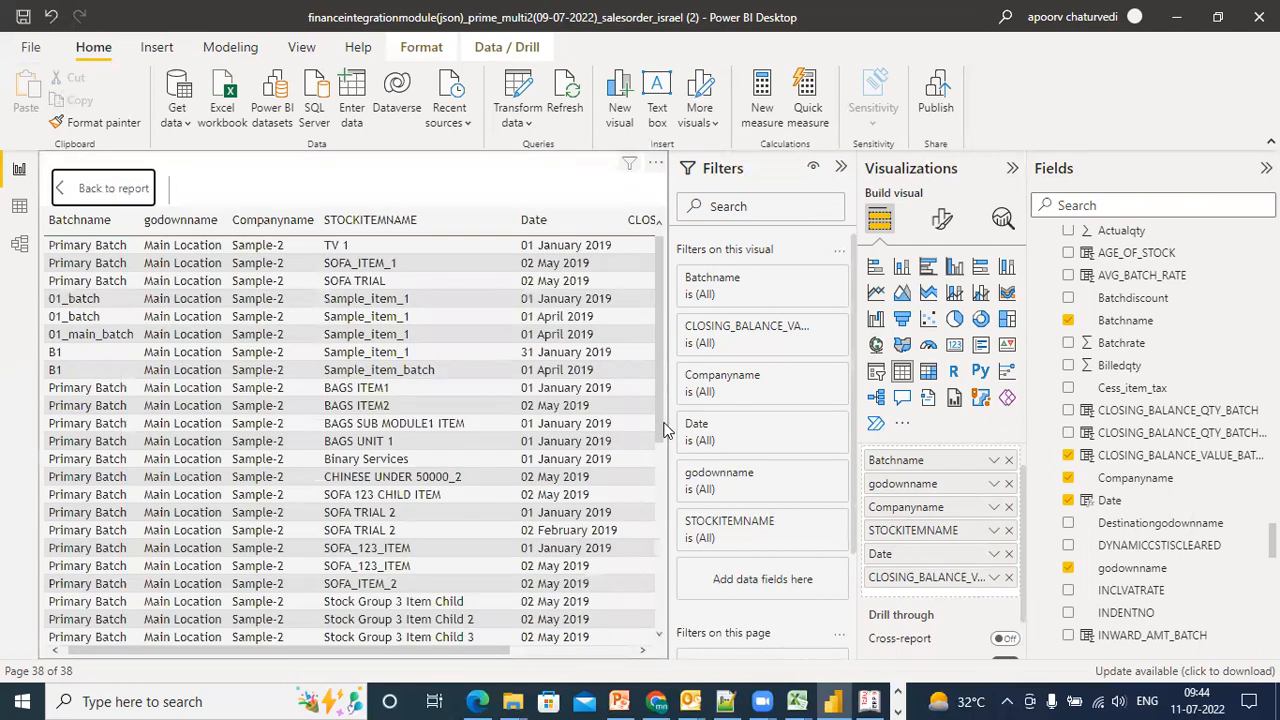
Review the batch table through its closing values, sort it by Date ascending and collapse the filters area to widen it
drag(665, 430, 667, 500)
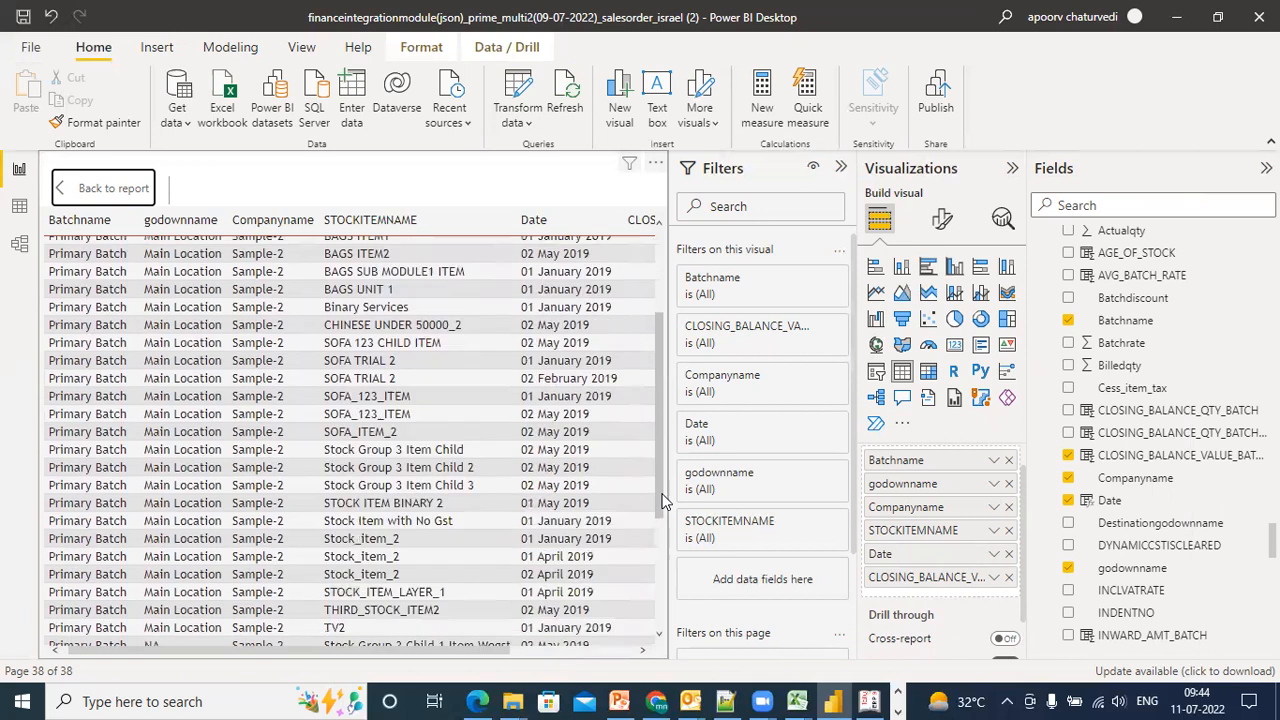
click(529, 652)
drag(661, 513, 658, 595)
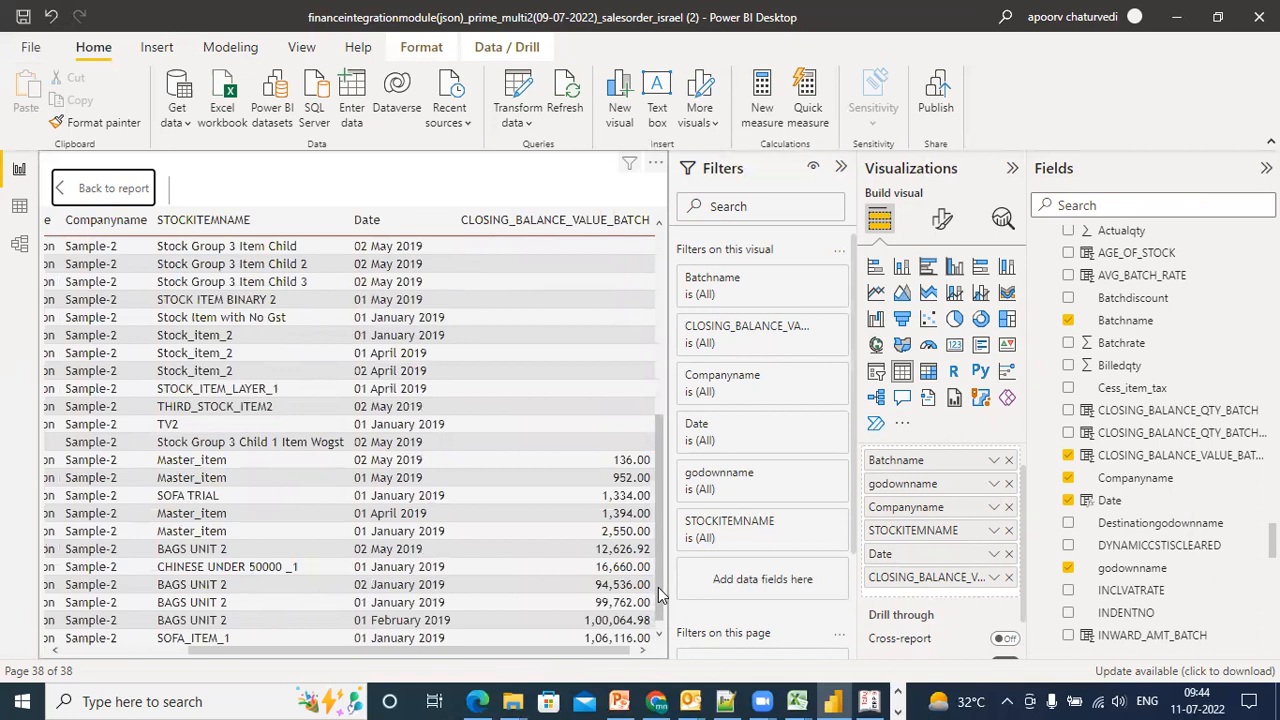
click(391, 224)
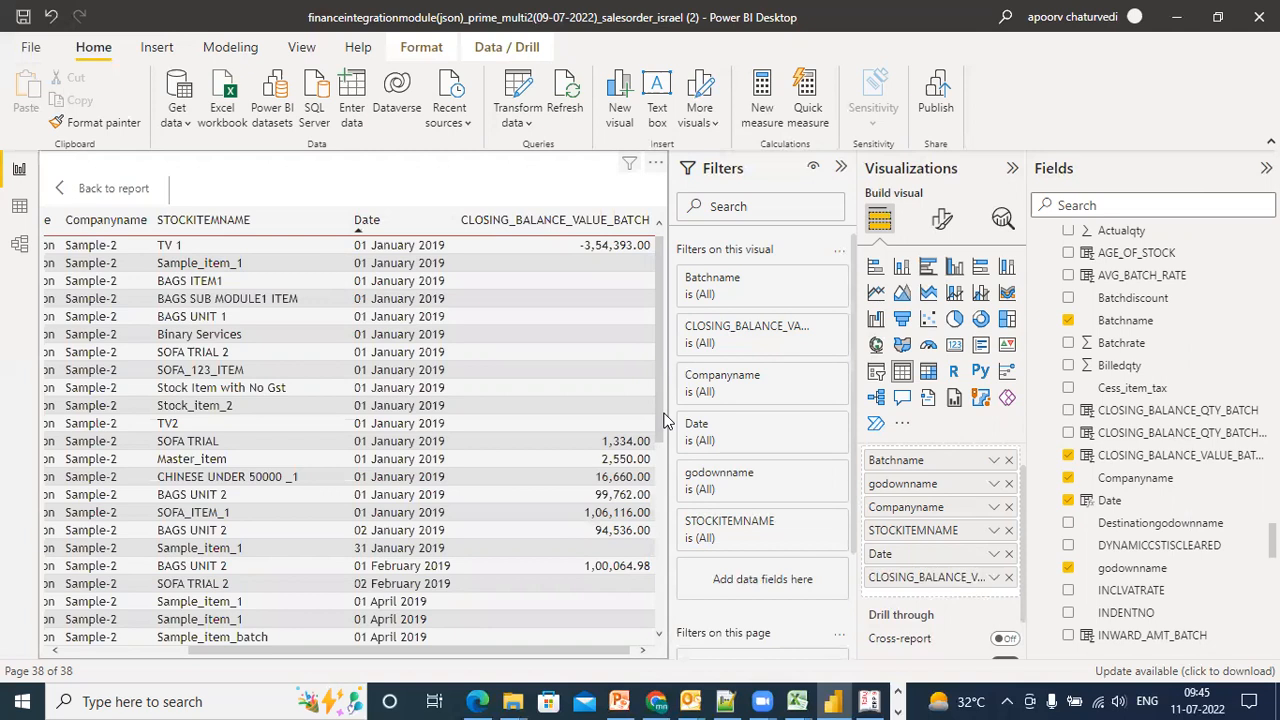
click(840, 168)
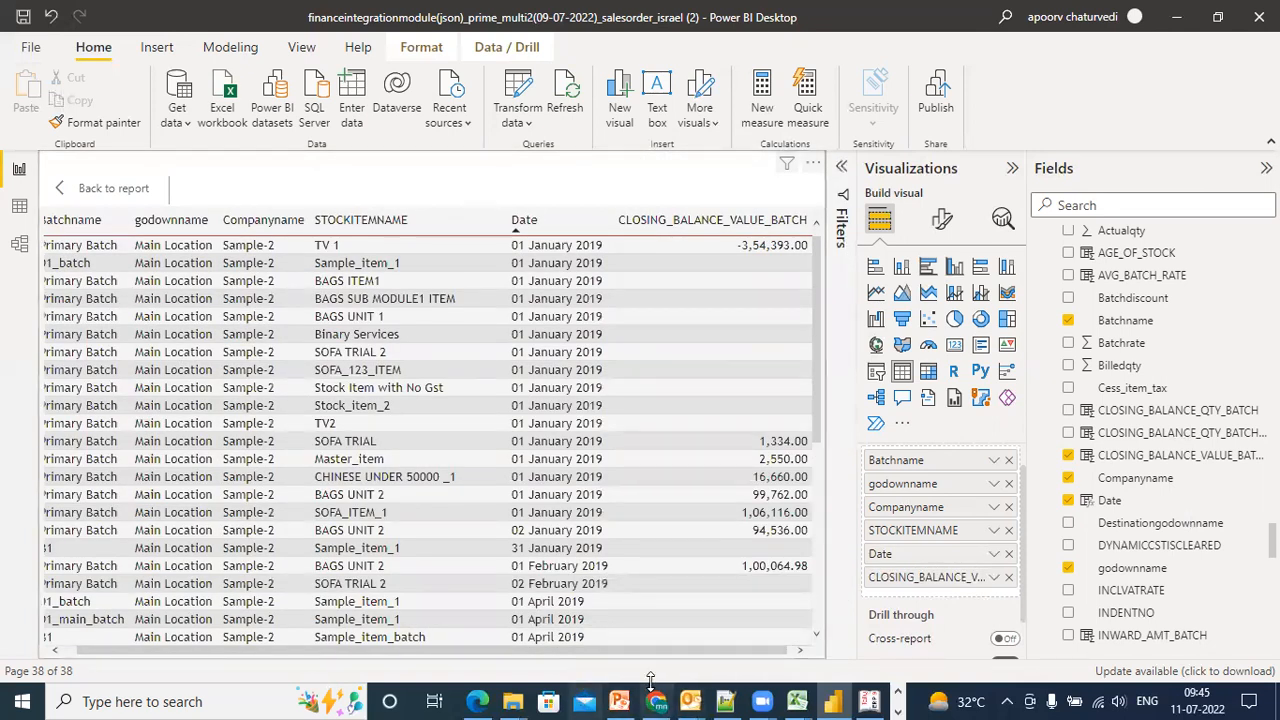
Find Notepad through the Windows search and open a blank document in it
click(288, 700)
text(NOOTEPAD)
key(BackSpace)
key(BackSpace)
key(BackSpace)
key(BackSpace)
key(BackSpace)
key(BackSpace)
text(TE[AD)
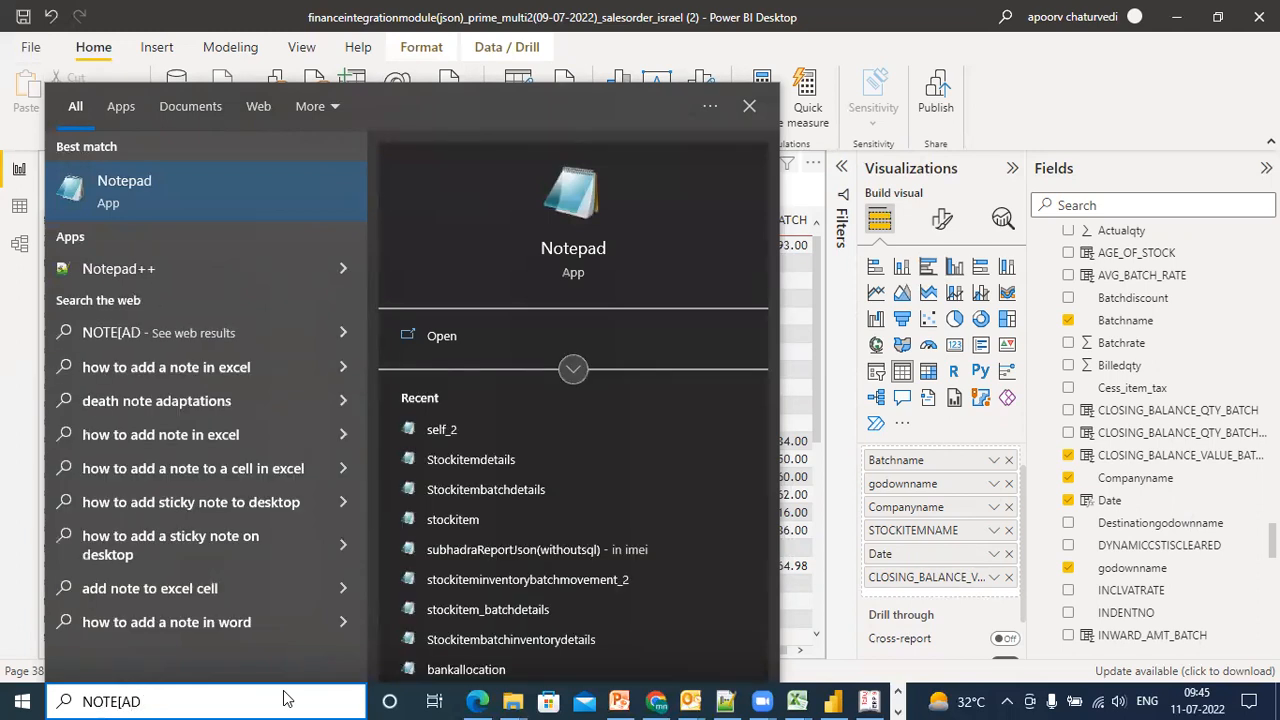
key(BackSpace)
key(BackSpace)
key(BackSpace)
key(BackSpace)
text(EPAD)
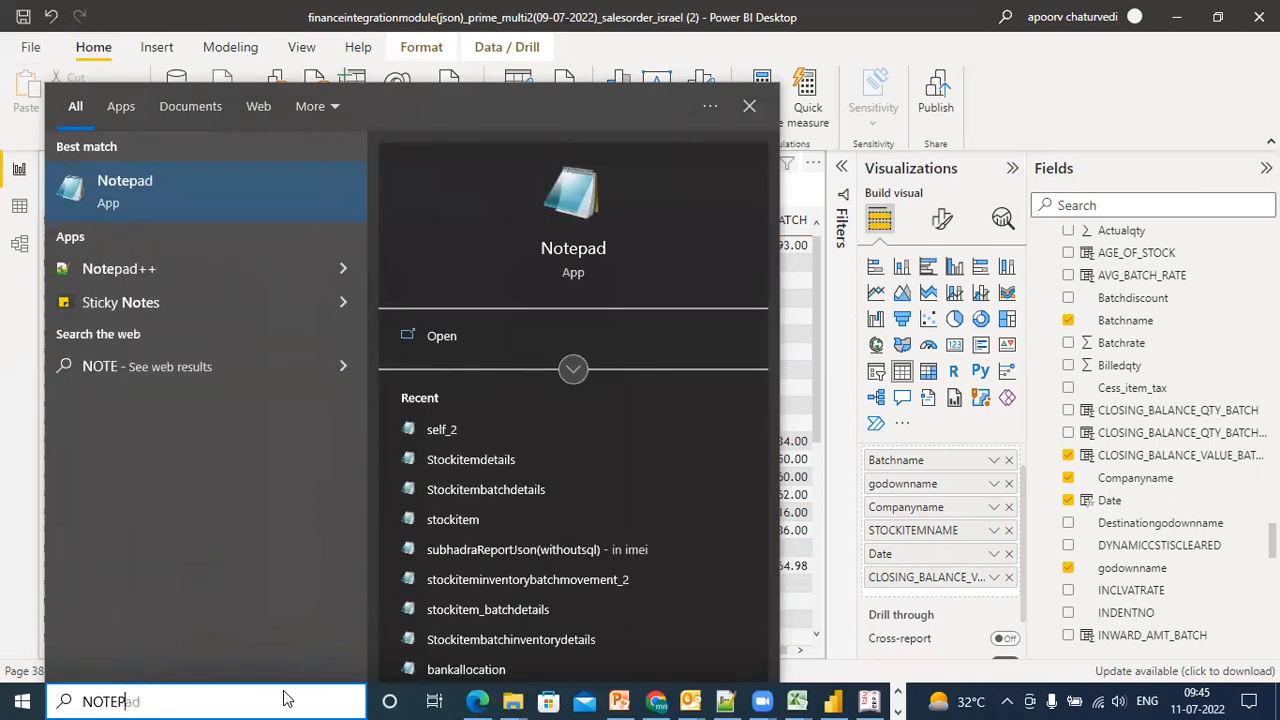
click(203, 180)
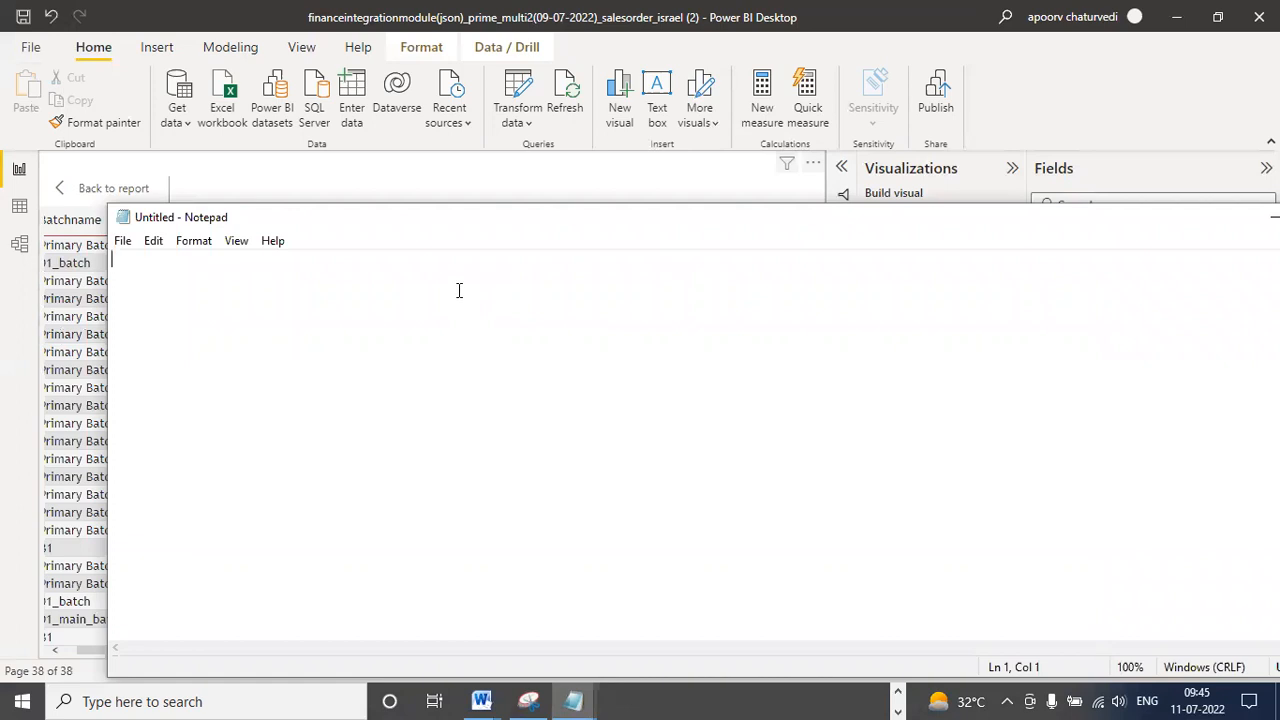
Write the formula "OPENING STOCK+TOTAL PURCHASE VALUE-COST OF GOODS SOLD=CLOSING STOCK VALUE" in the blank note
text(OP-ENING STOCK_)
key(BackSpace)
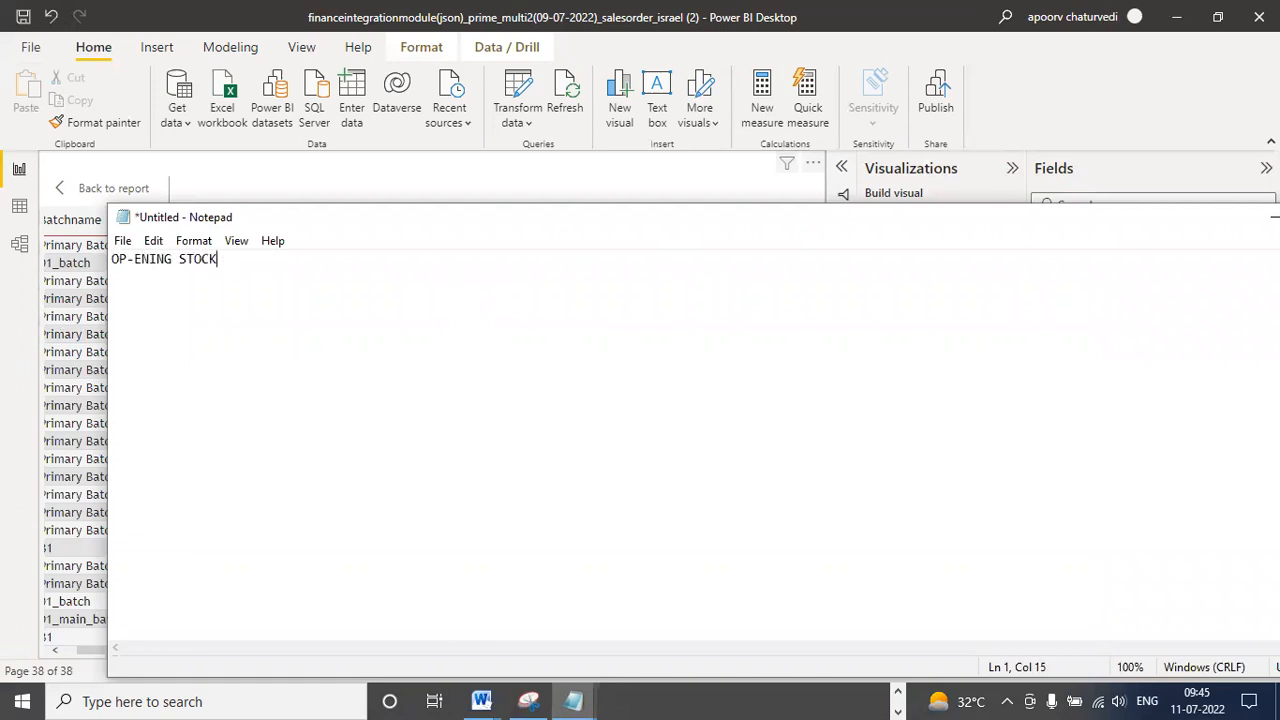
text(+TOTAL PURCHASE VAL)
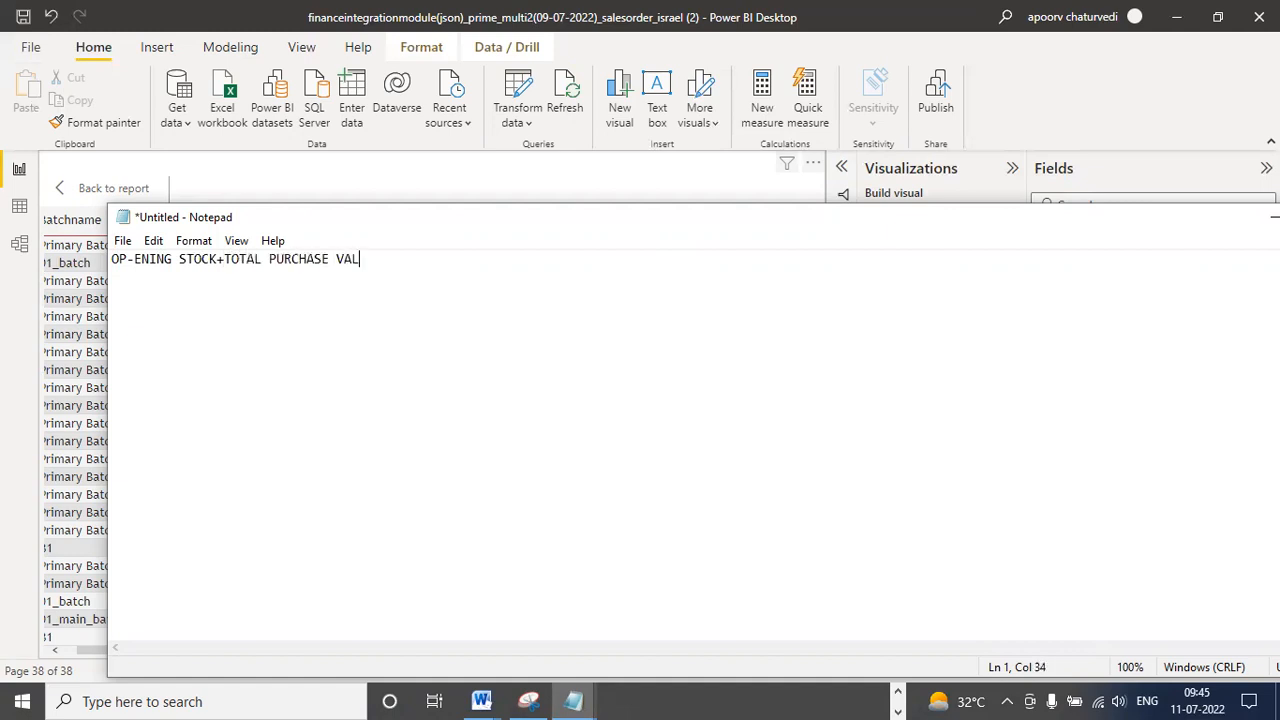
text(UE-COST OF GOODS )
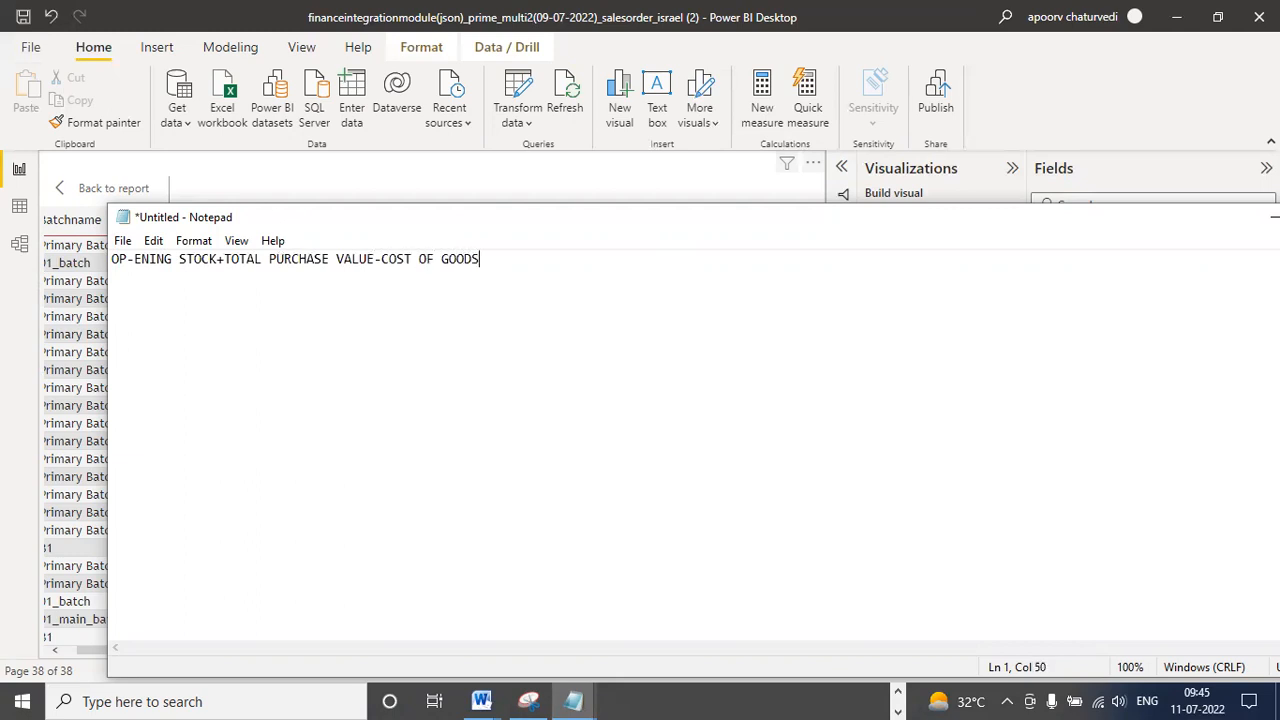
text(SOLD=CLOSING STOCK VALUE)
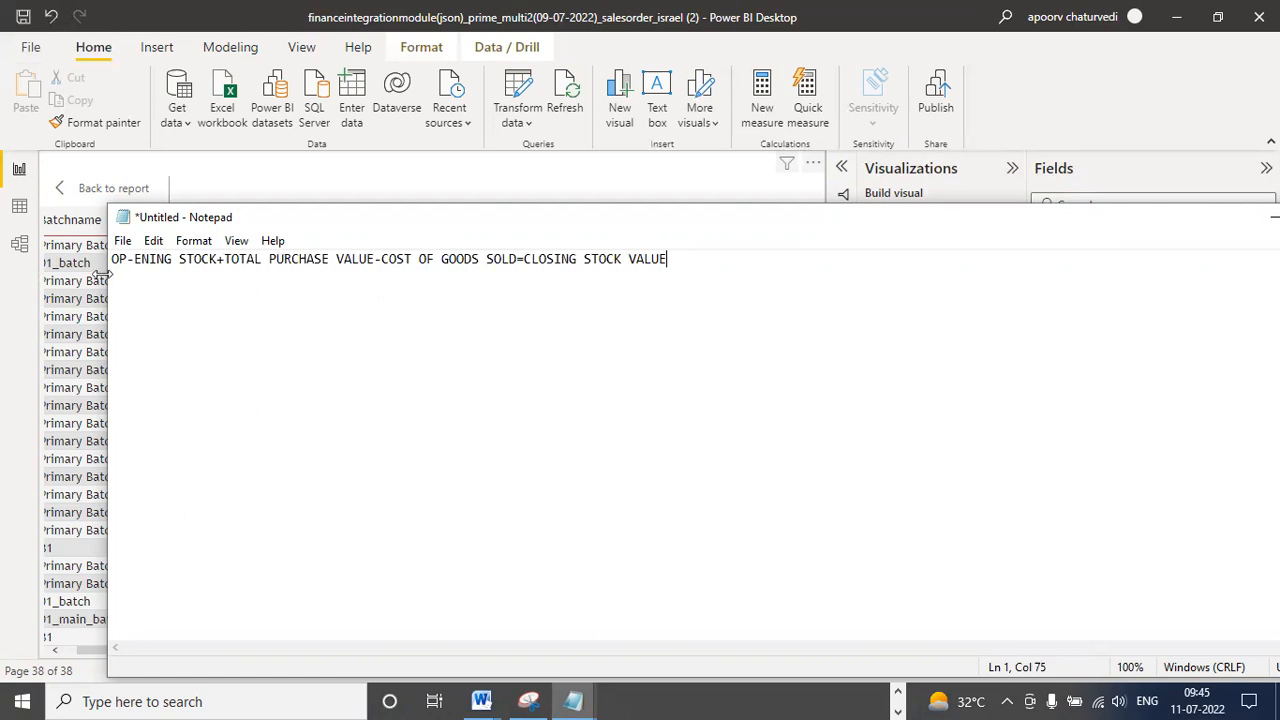
click(134, 259)
key(BackSpace)
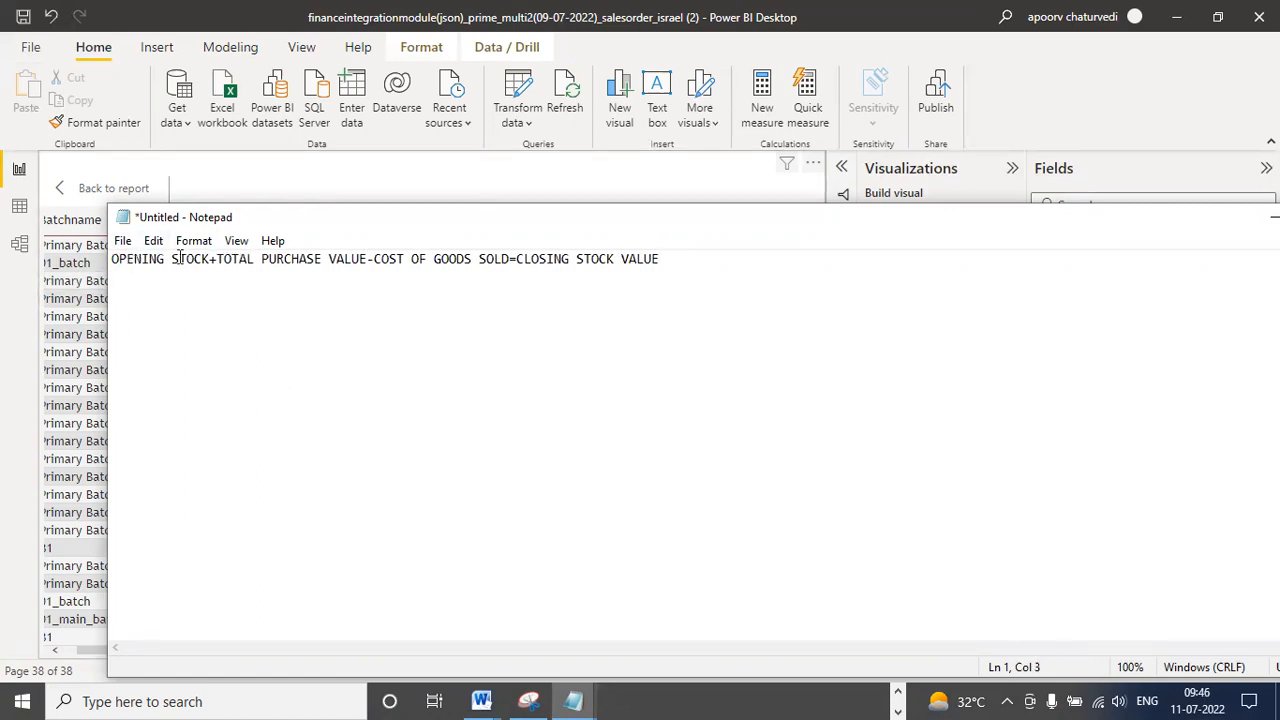
Highlight the opening stock and total purchase value terms of the formula in turn, and return to Power BI
drag(216, 259, 96, 254)
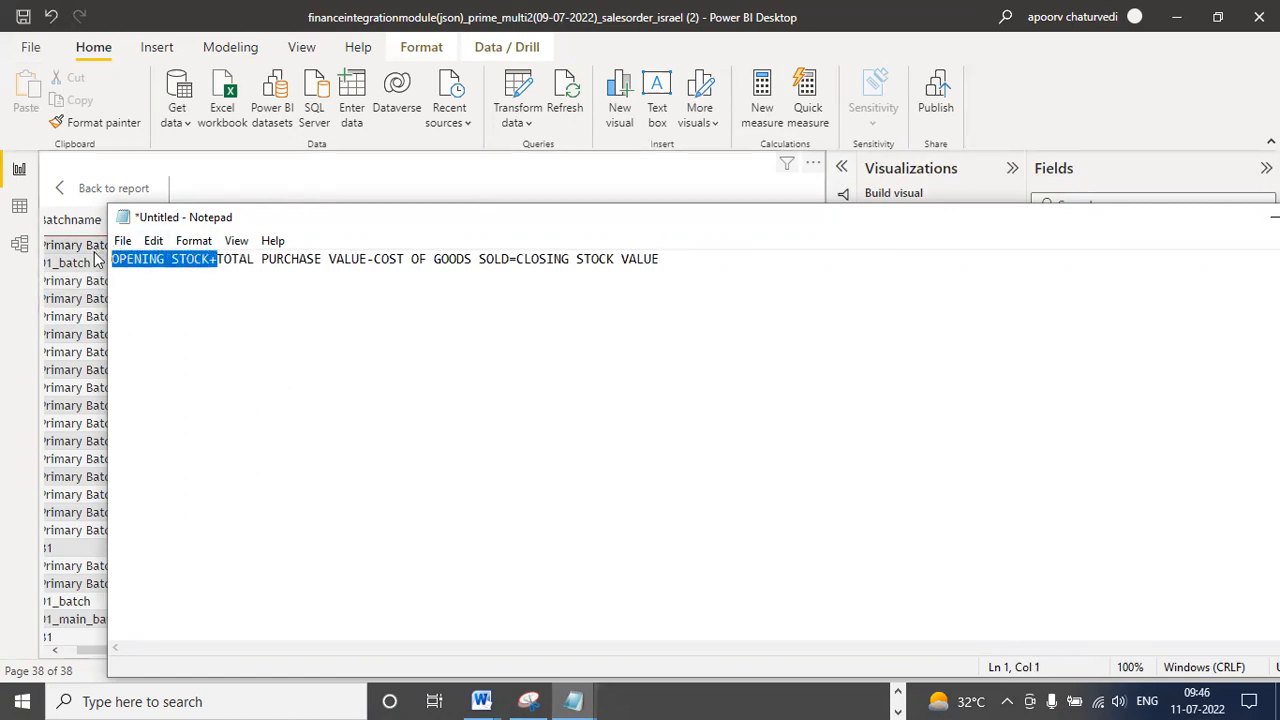
drag(374, 259, 214, 262)
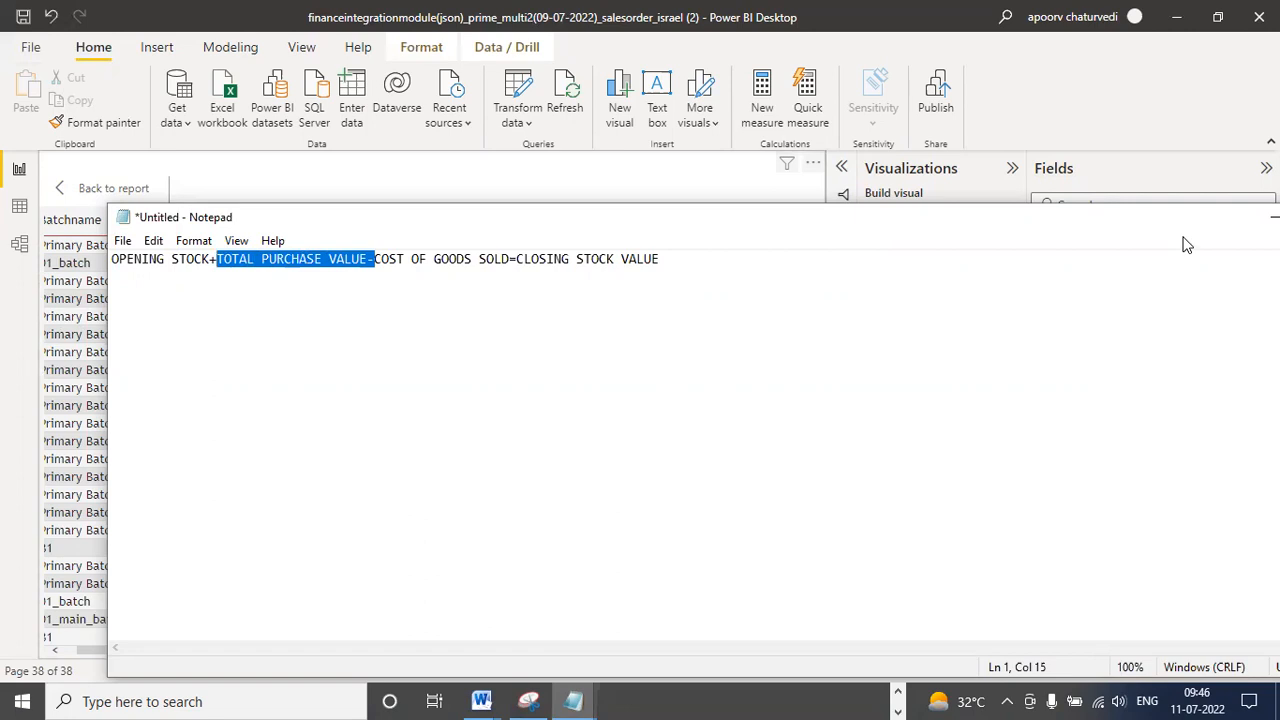
drag(1177, 223, 940, 227)
click(1040, 223)
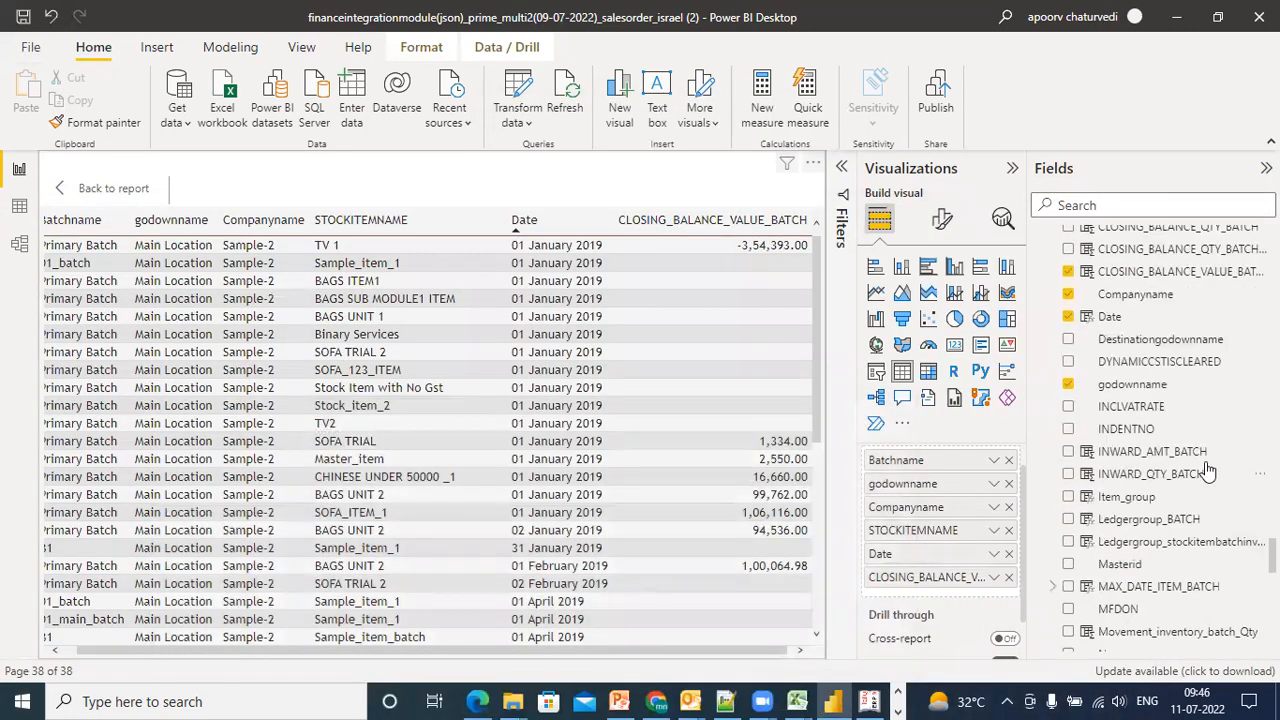
Create a new calculated column in Stockitembatchinventorydetails from a copy of the full INWARD_AMT_BATCH formula
click(1190, 452)
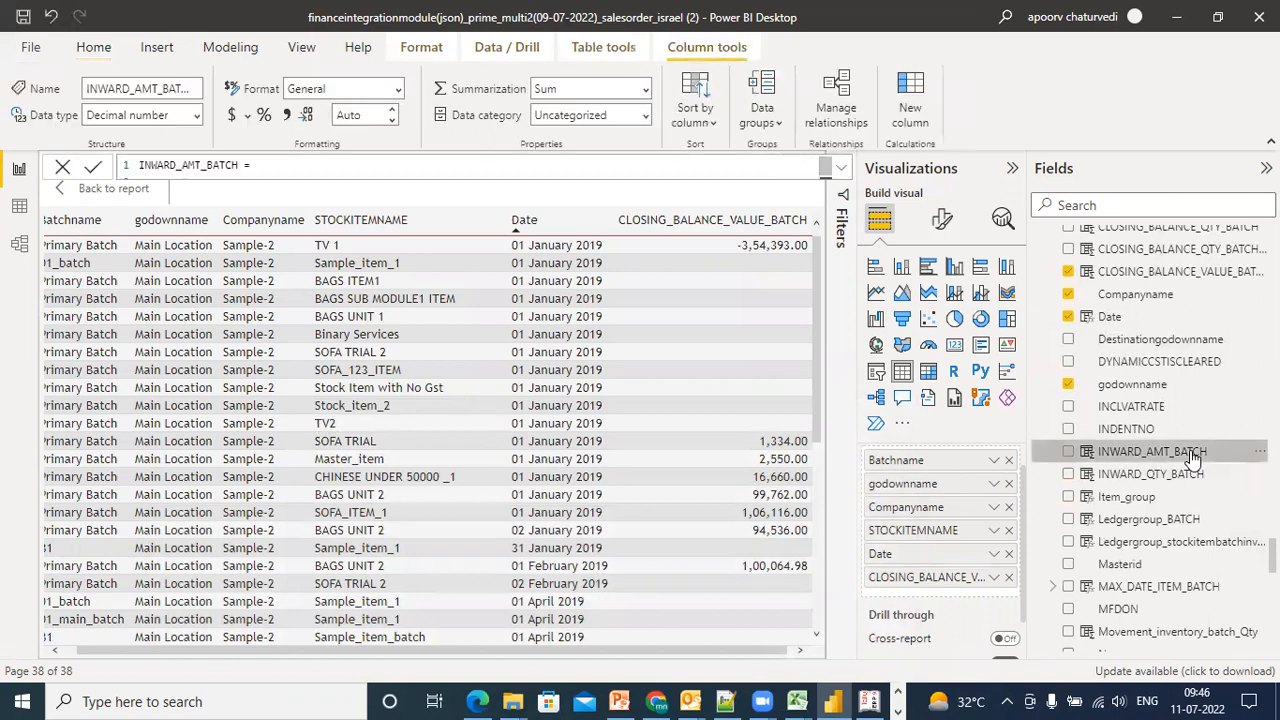
click(836, 172)
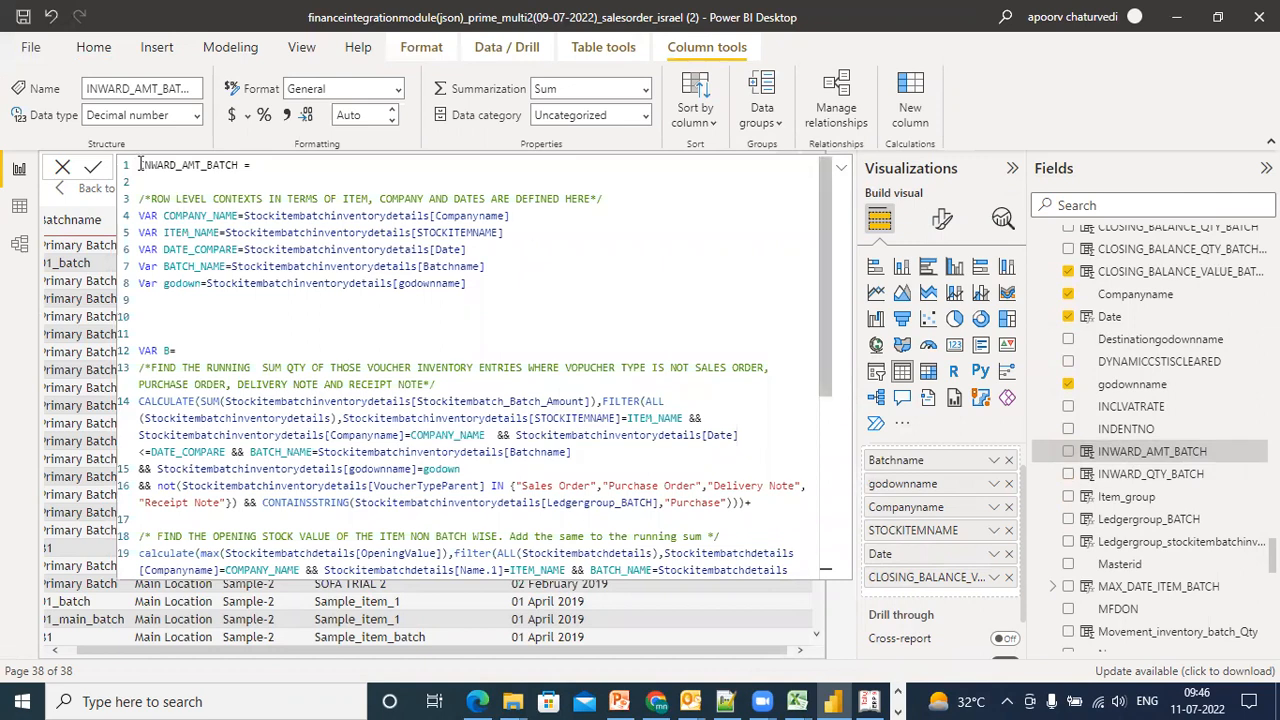
drag(141, 164, 316, 640)
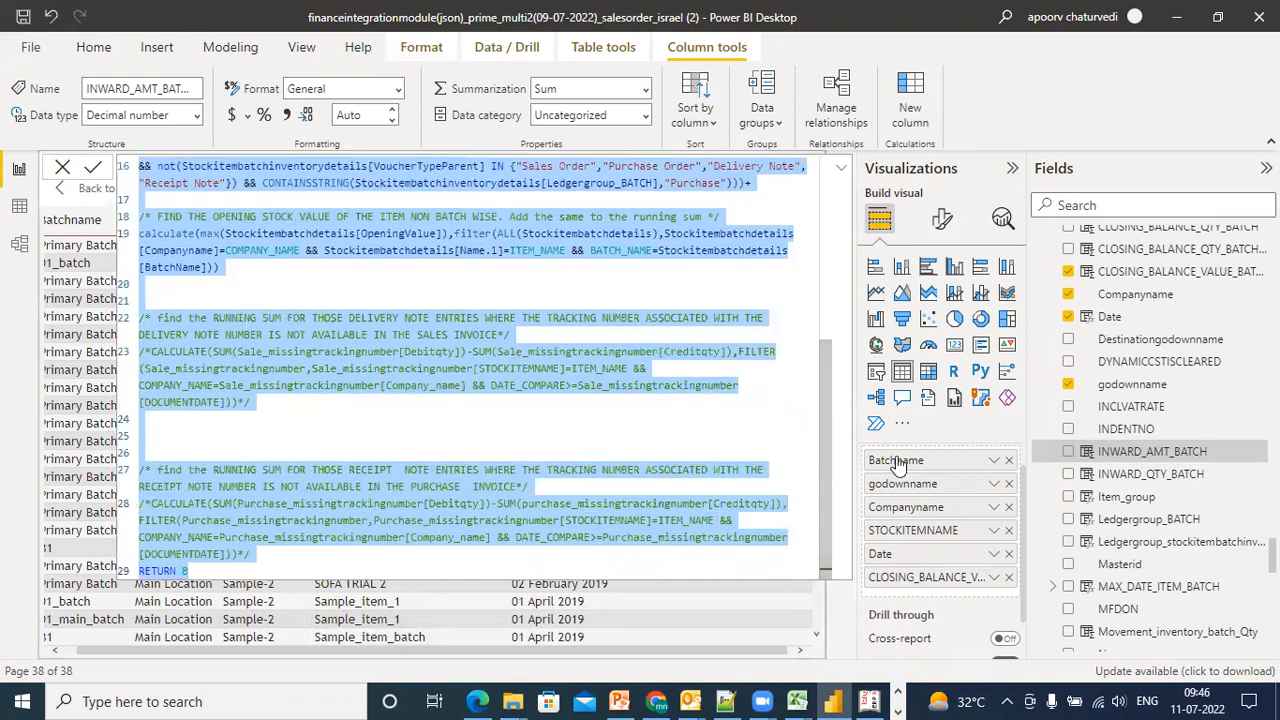
click(908, 93)
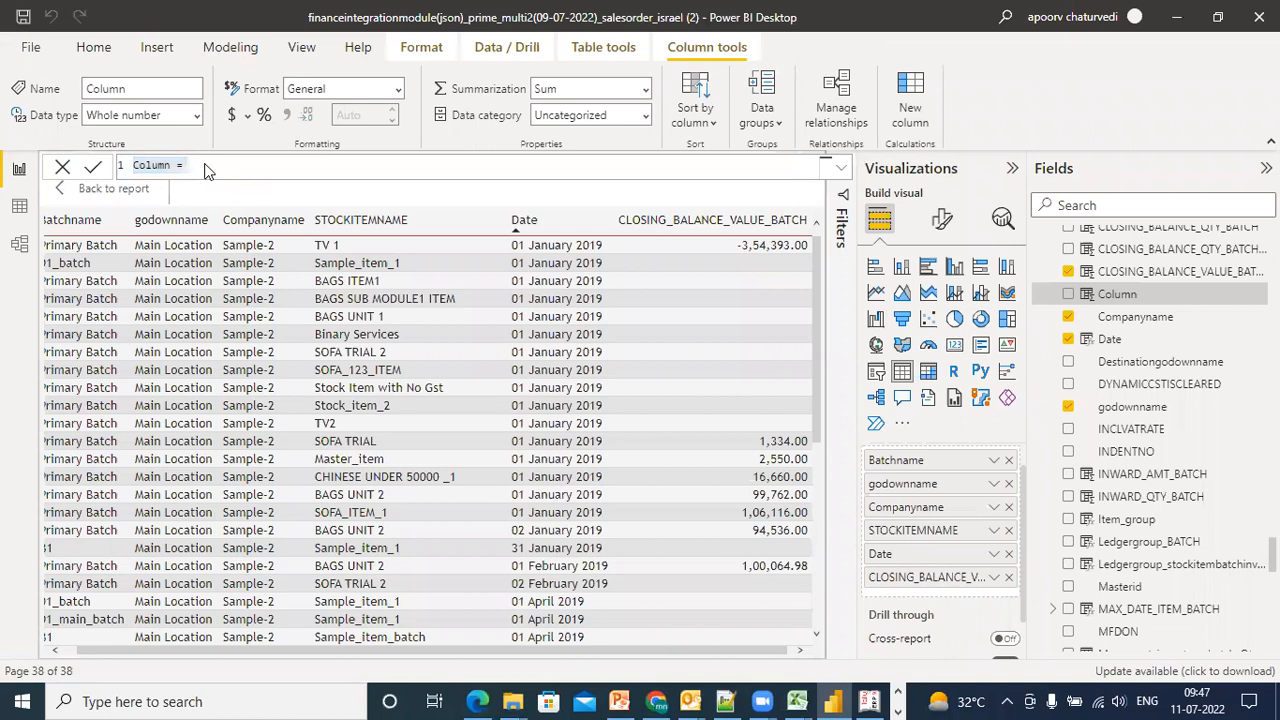
click(203, 165)
key(ctrl+a)
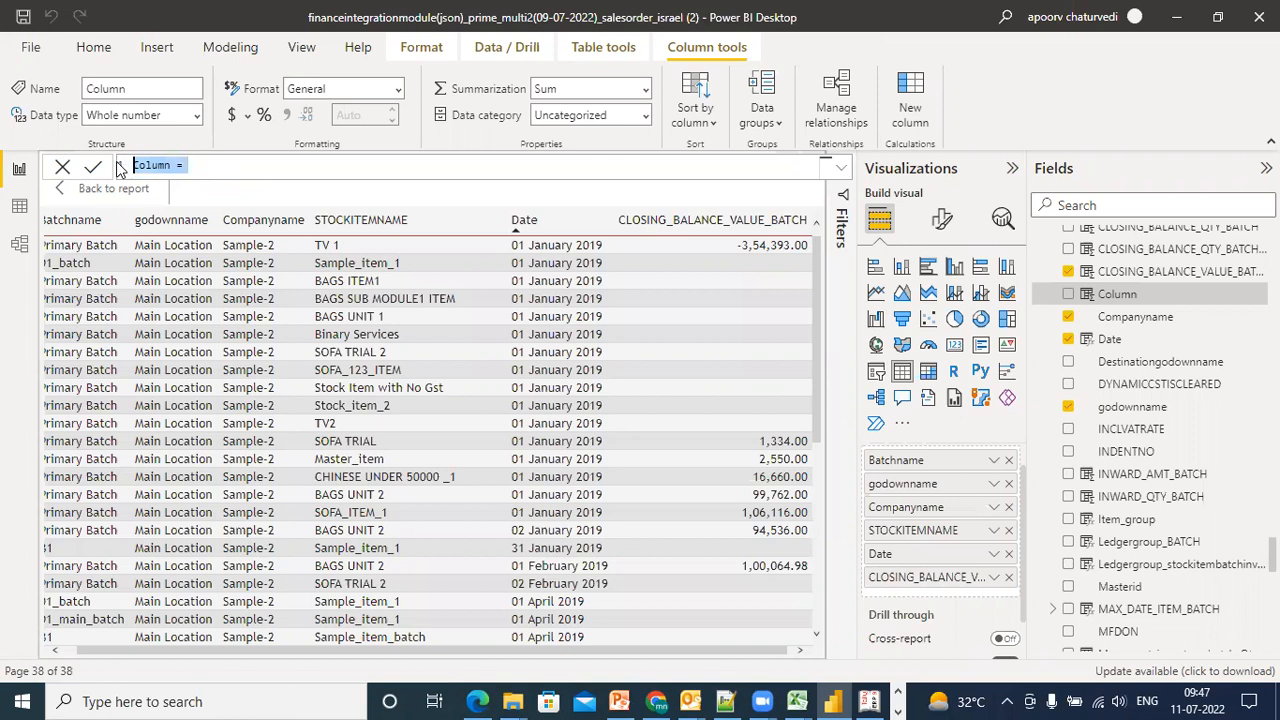
key(ctrl+v)
drag(826, 440, 842, 207)
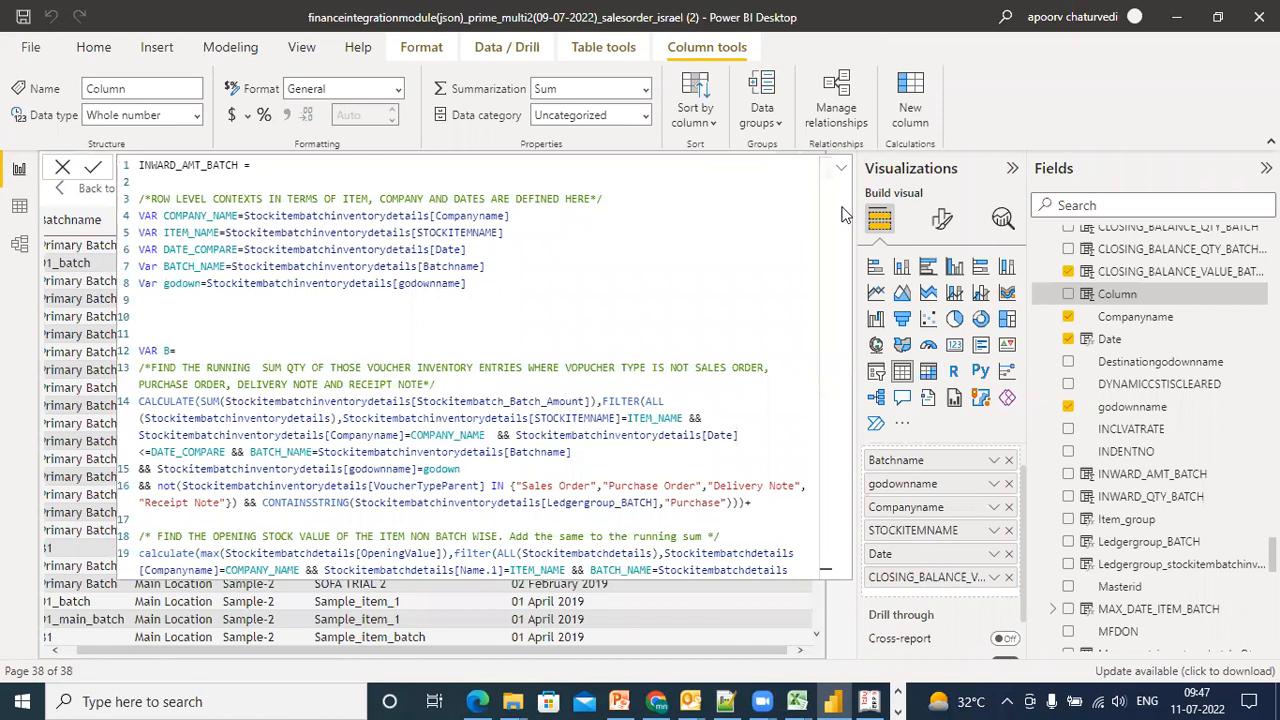
Replace the DATE_COMPARE expression with CALCULATE(MAX(Date_dimension[Date]),ALLSELECTED(Date_dimension[Date])), copied from the Notepad++ formula CLOSING_BALANCE_QTY_BATCH_DYNAMIC
click(727, 698)
click(717, 170)
drag(717, 170, 176, 172)
key(ctrl+c)
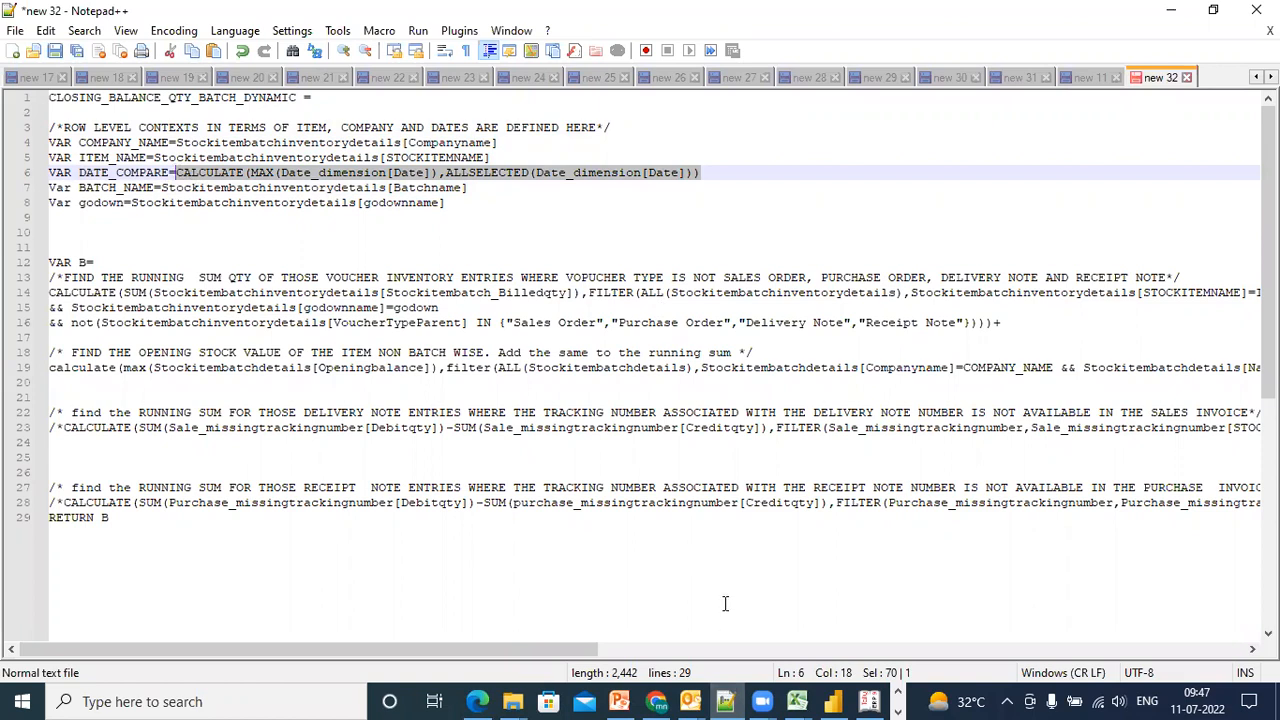
click(833, 701)
click(479, 248)
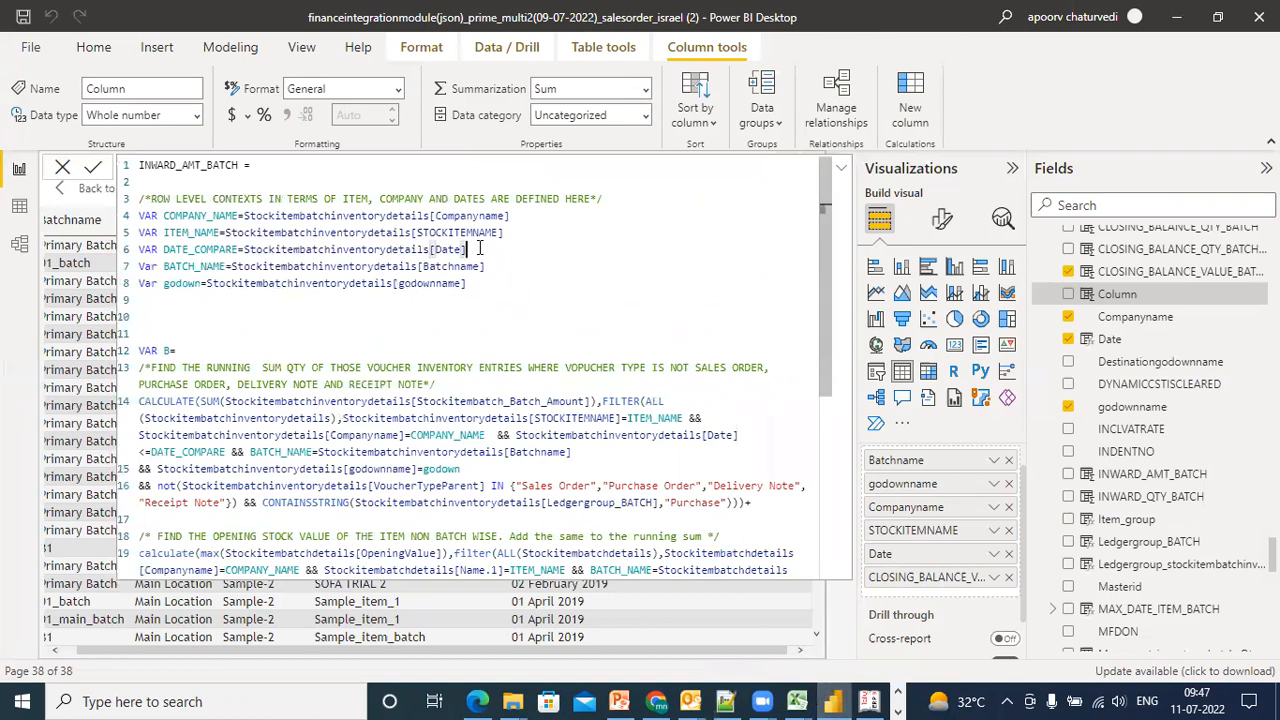
drag(466, 249, 243, 250)
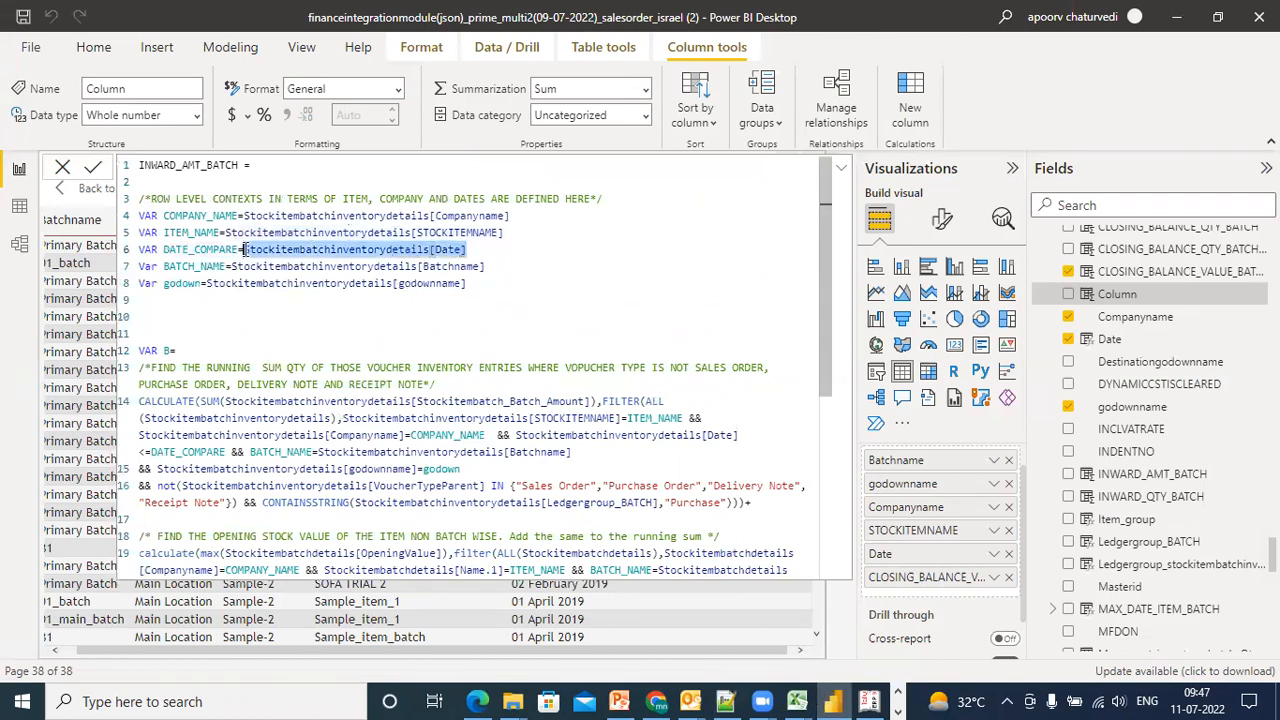
key(ctrl+v)
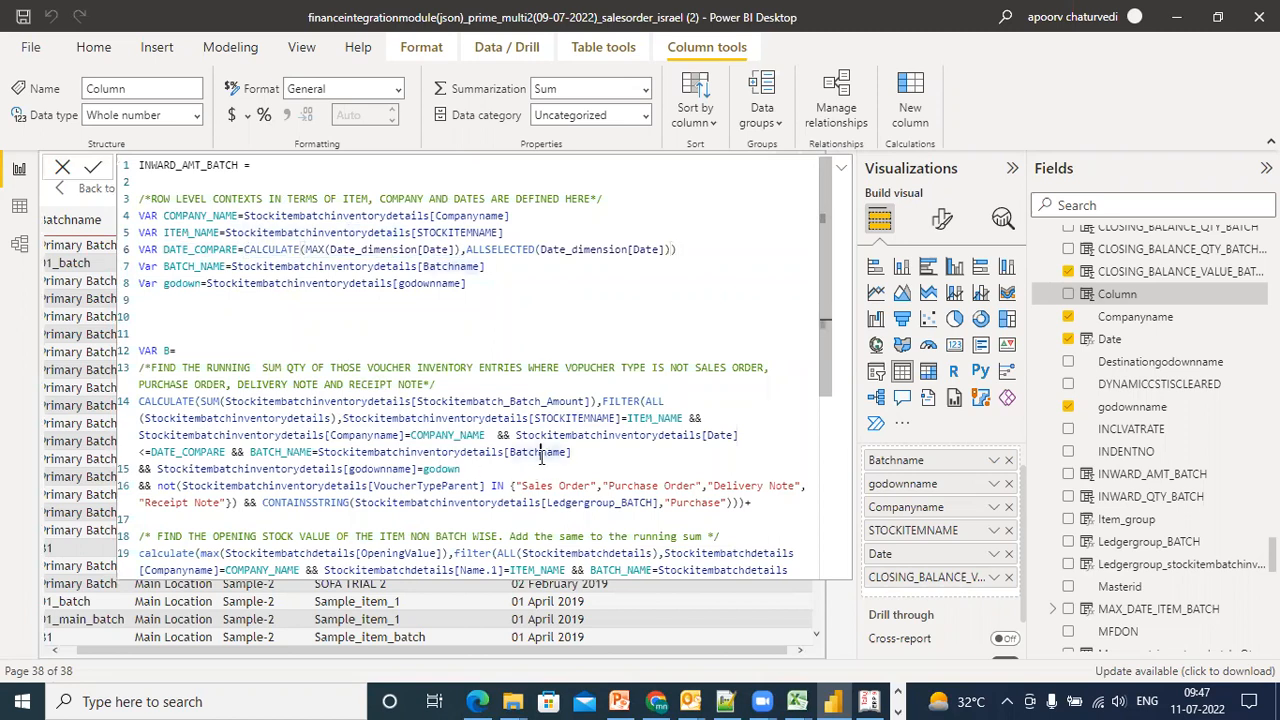
Rename the new column in its formula to INWARD_AMT_BATCH_DYNAMIC
click(239, 165)
text(_DYNAMIC)
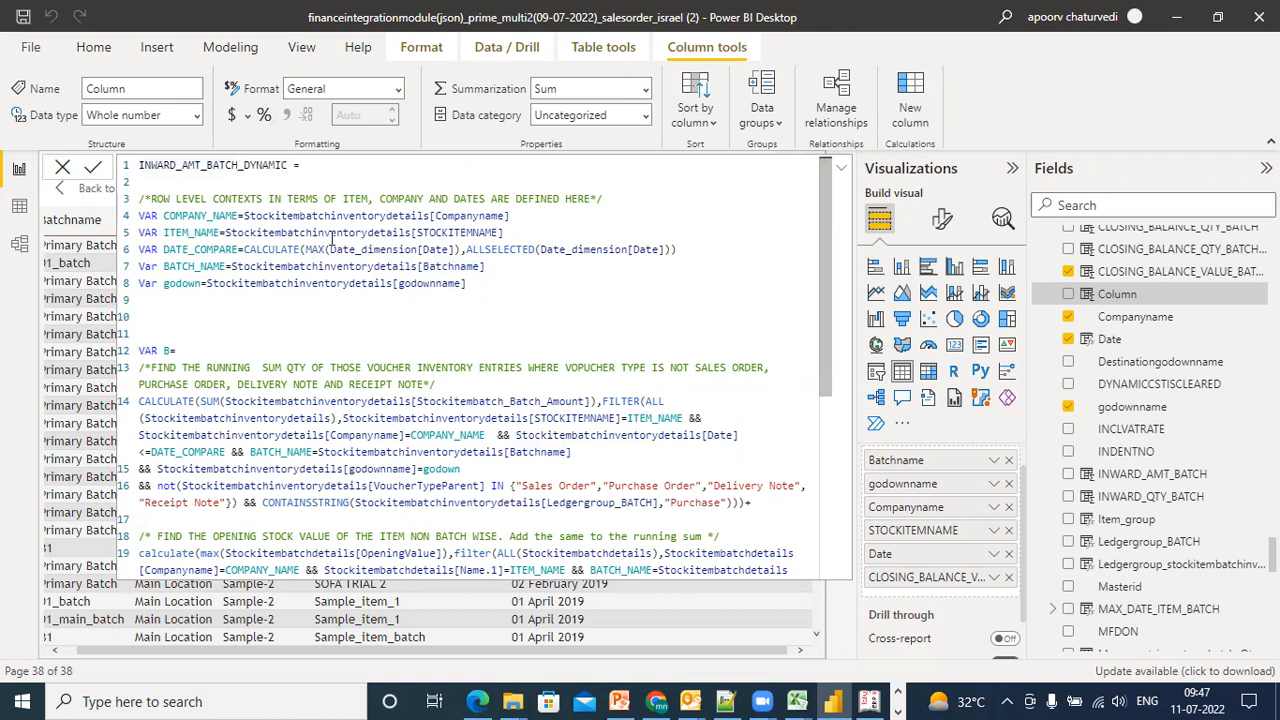
click(509, 285)
Switch to Notepad++ and start a new document with the heading MEASURE followed by an empty line
click(726, 701)
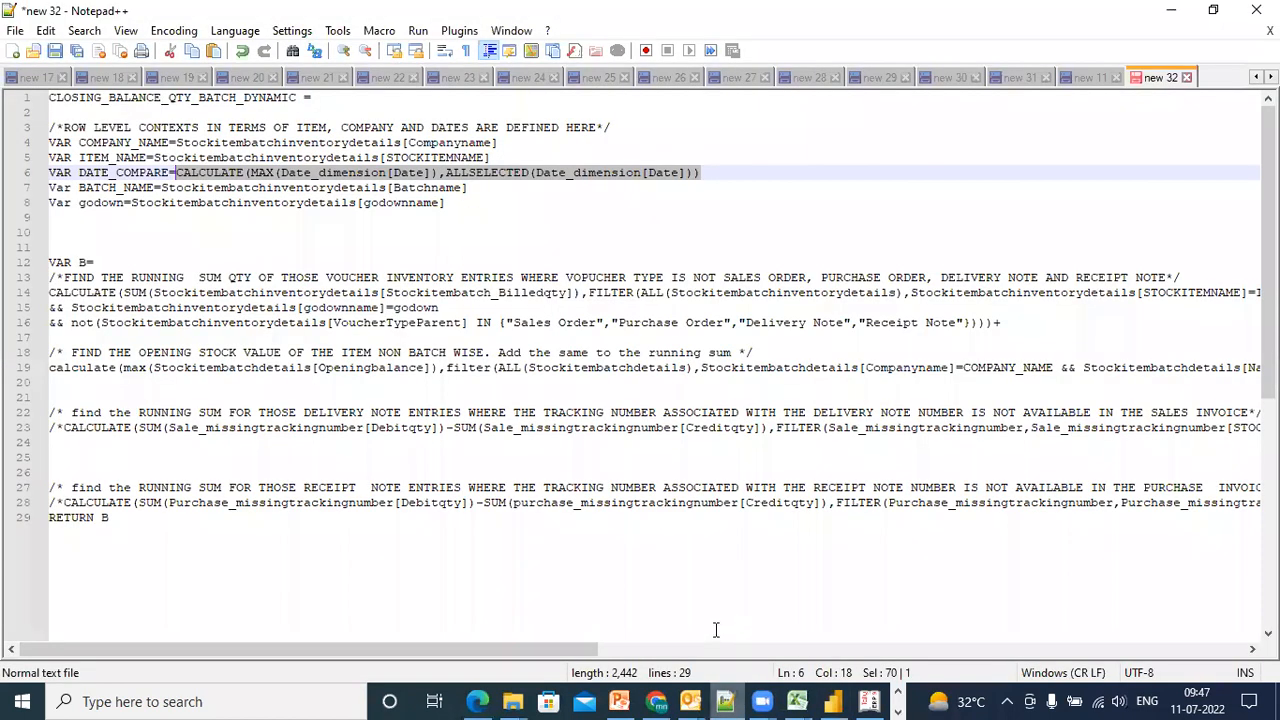
click(716, 630)
key(ctrl+n)
text(MEASURE)
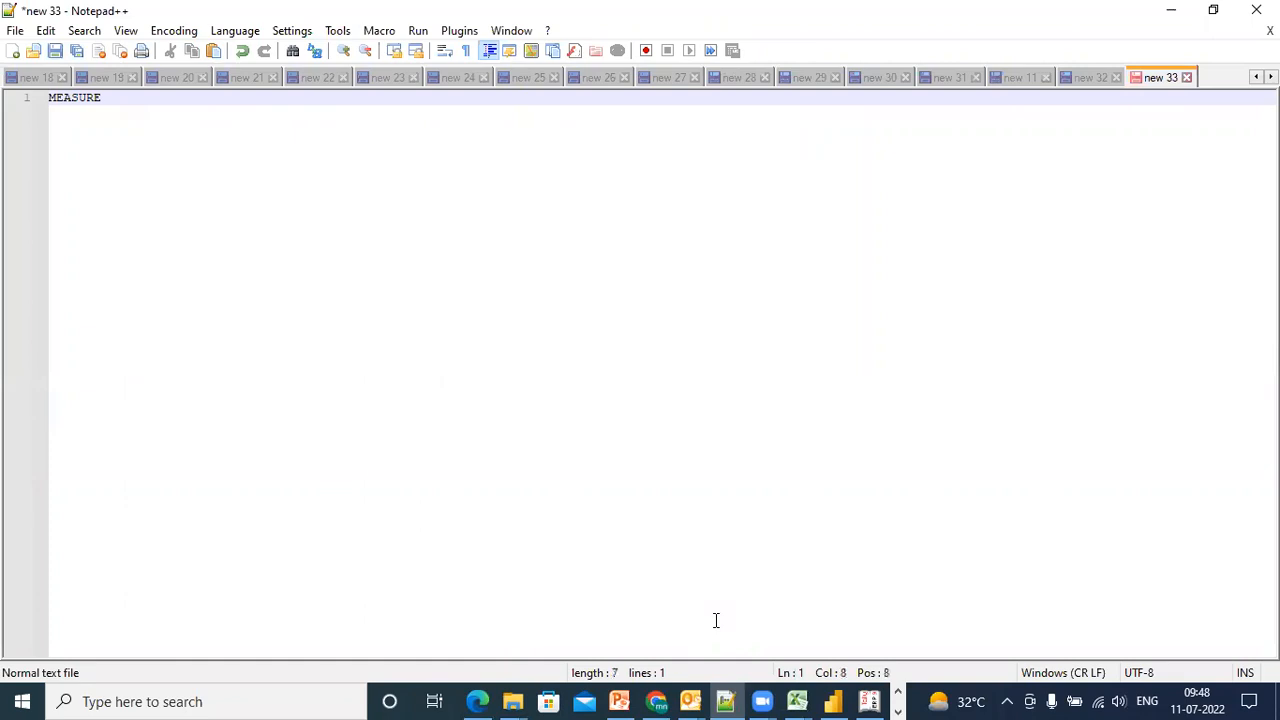
key(Return)
key(Return)
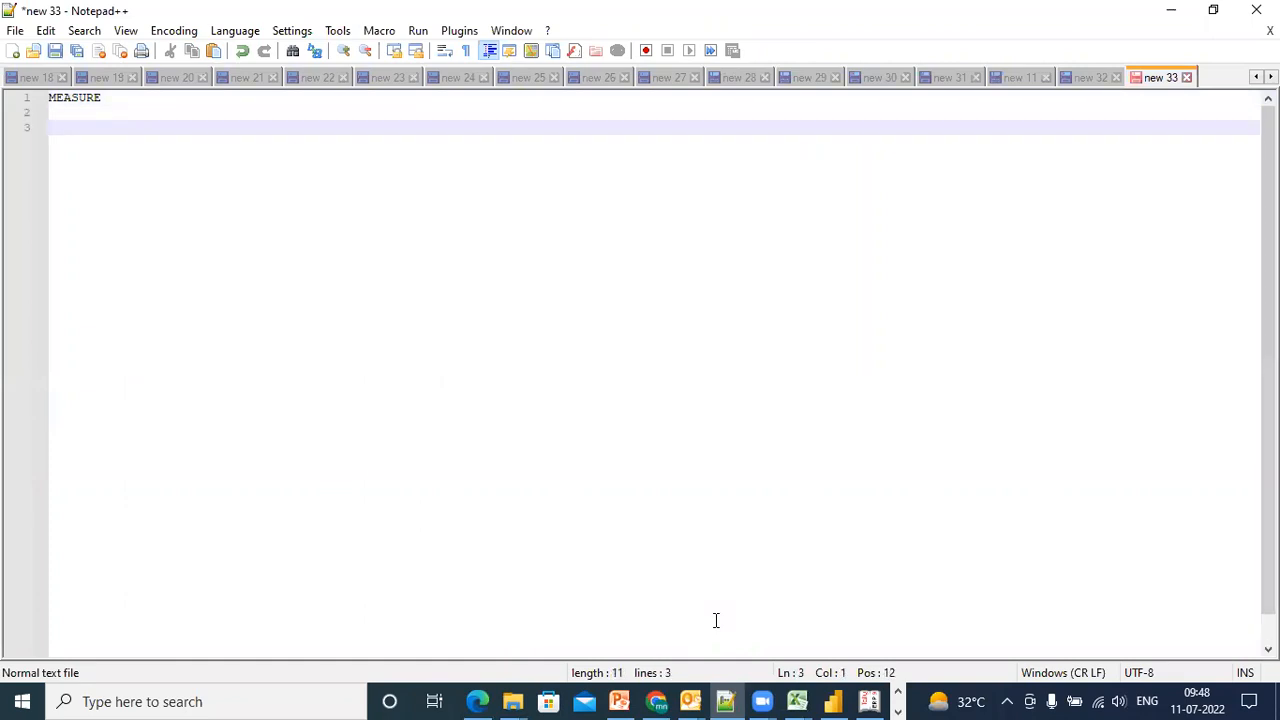
Write the line MEASURE STEP 1=OPENING STOCK VALUE+INWARD VALUE-COST OF GOODS SOLD below the MEASURE heading
text(MEASURE STE)
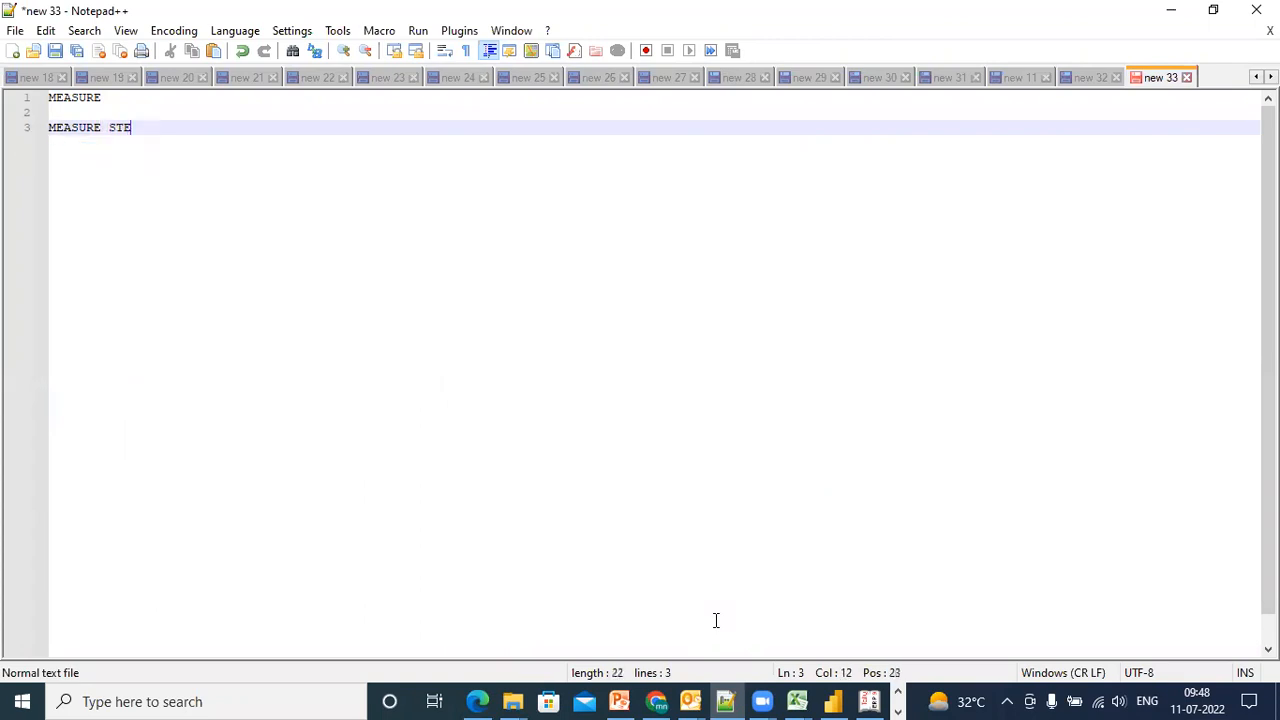
text(P 1=OPEMNMING STOCK VALUE+)
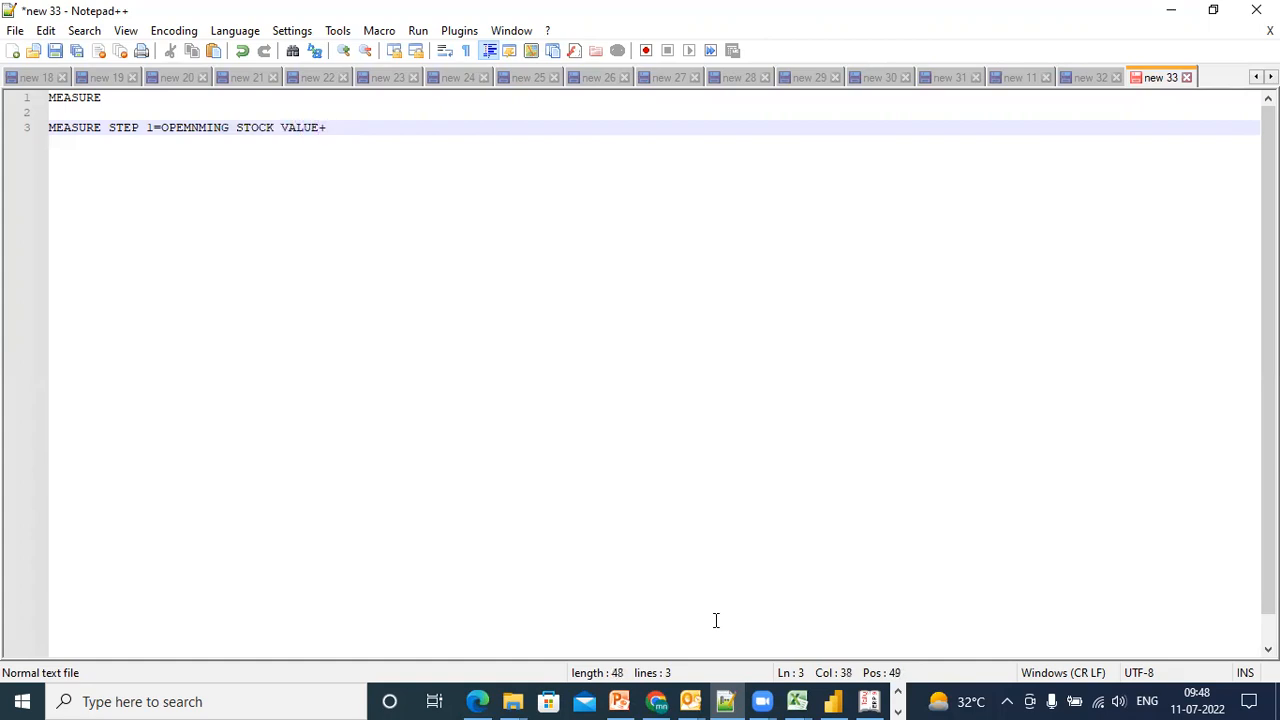
click(193, 127)
key(BackSpace)
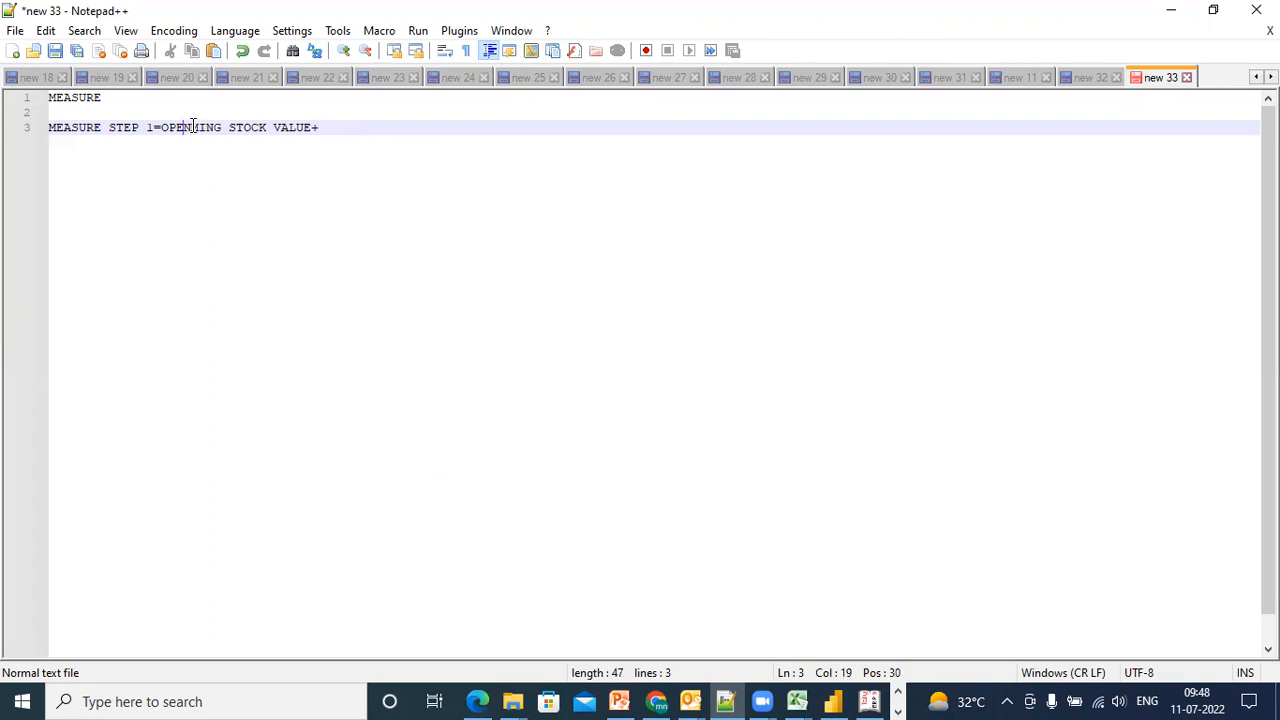
click(197, 127)
key(BackSpace)
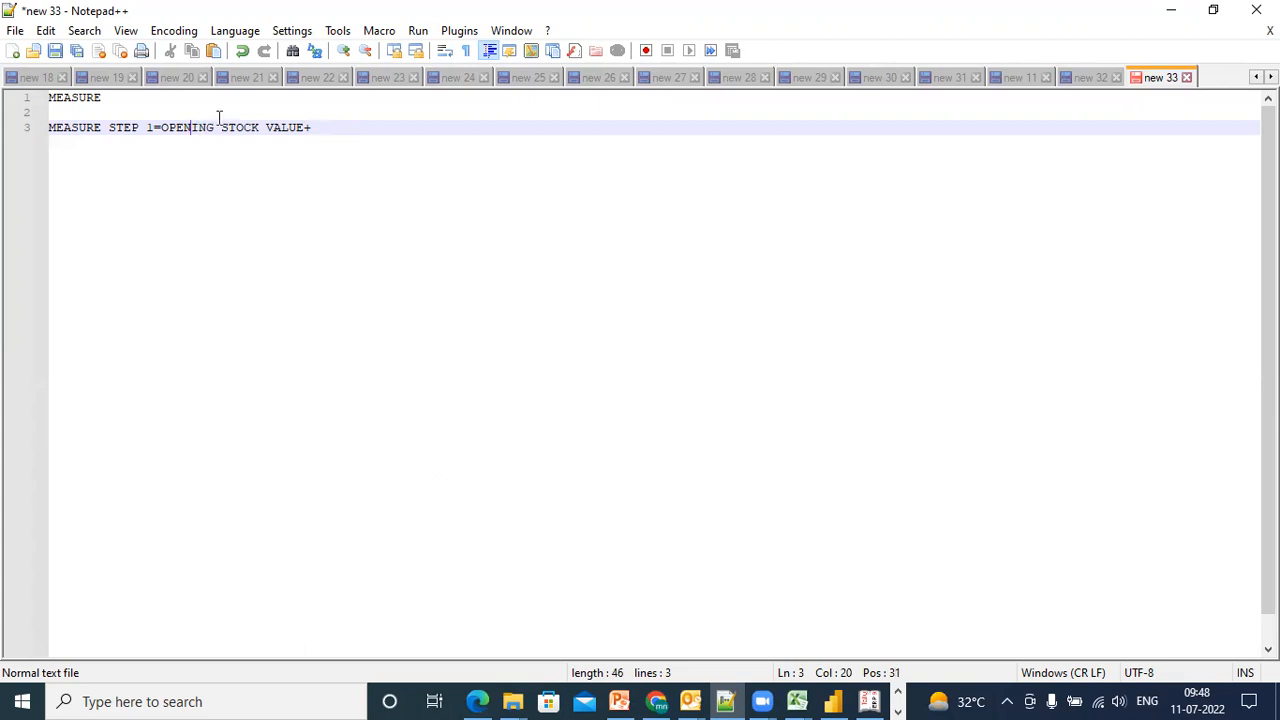
click(333, 125)
text(INWARD VALUE)
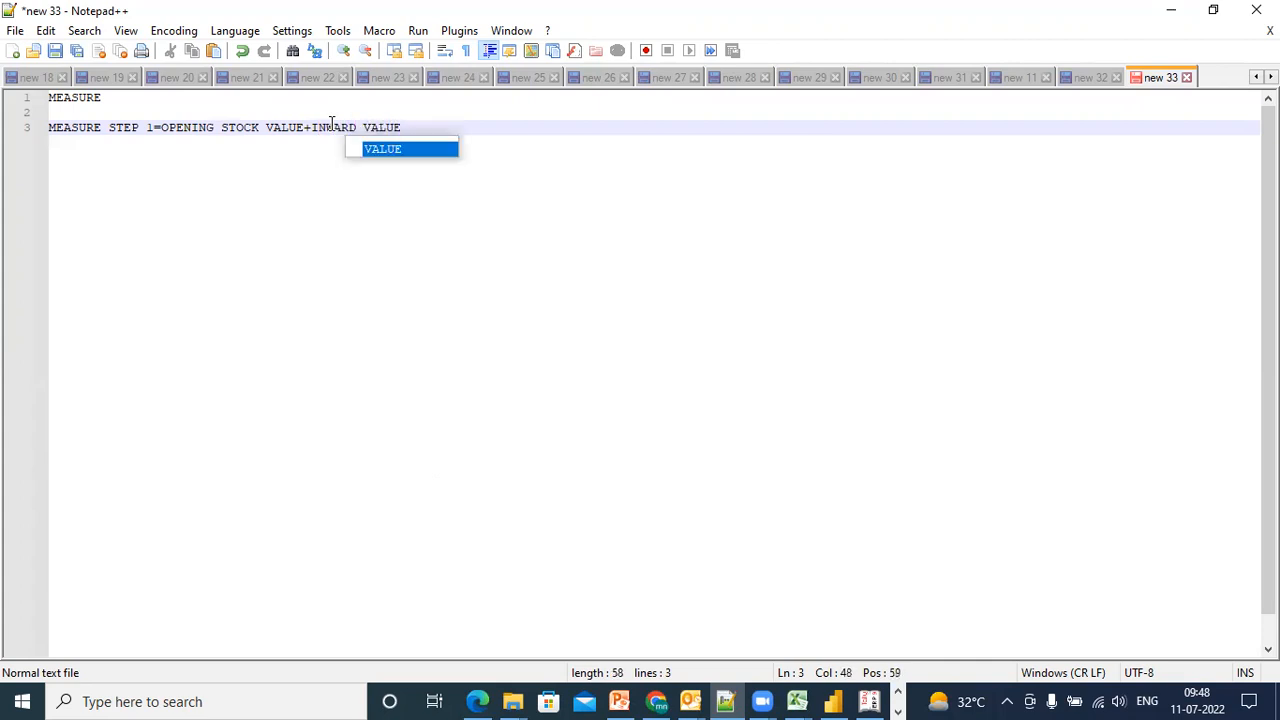
text(-COST )
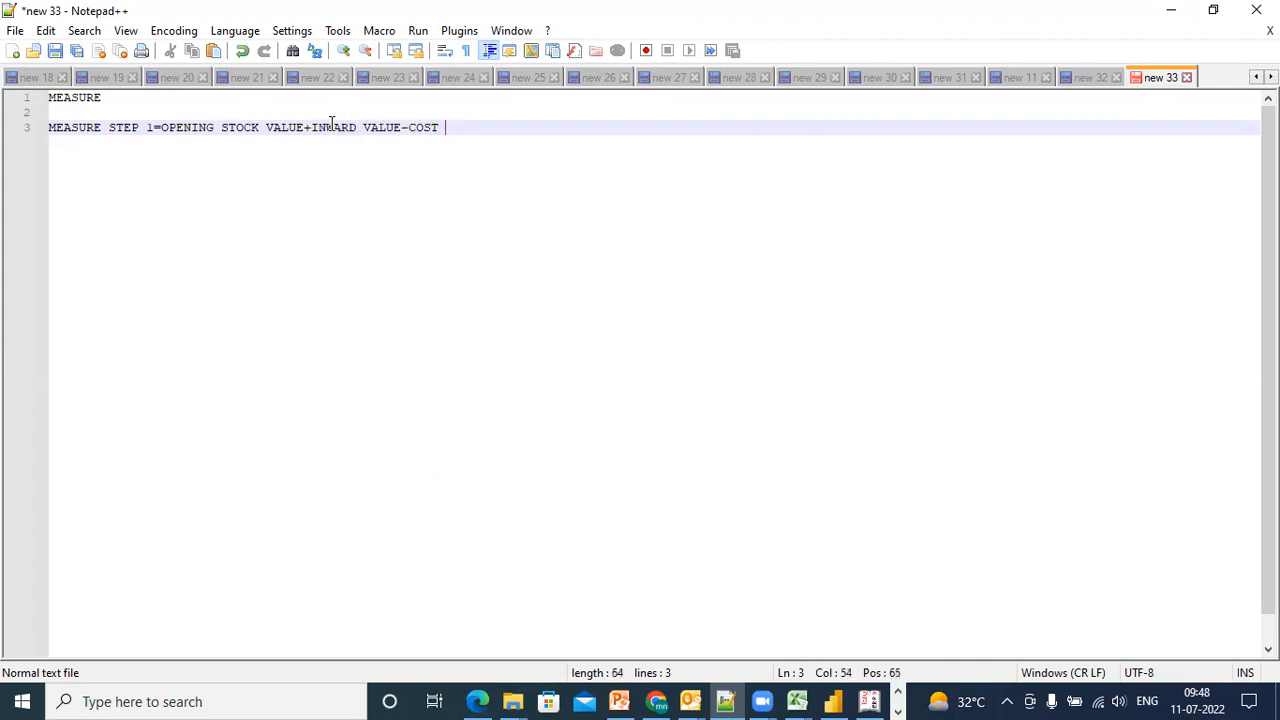
text(OF GOODS SOLD)
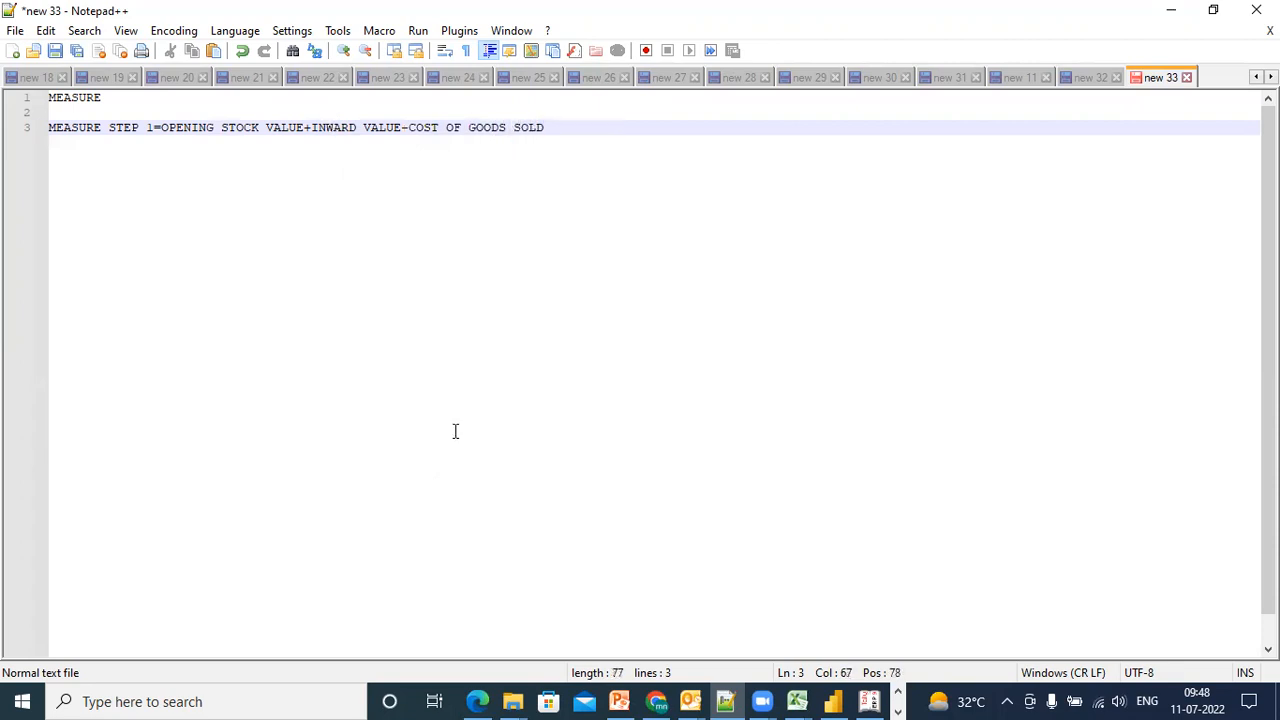
Switch to Power BI and display the formula of the COGS_WA column in the Stockitem_view table
click(833, 701)
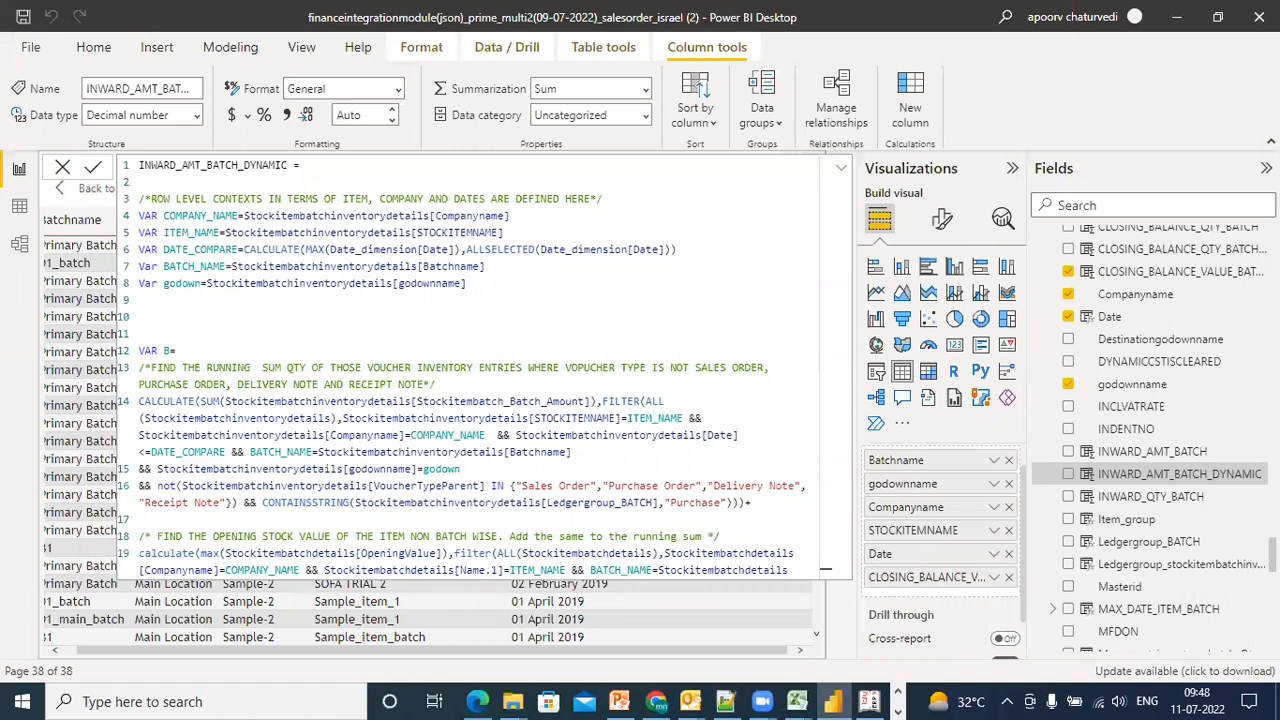
scroll(1150, 440, down, 4)
scroll(1150, 440, down, 4)
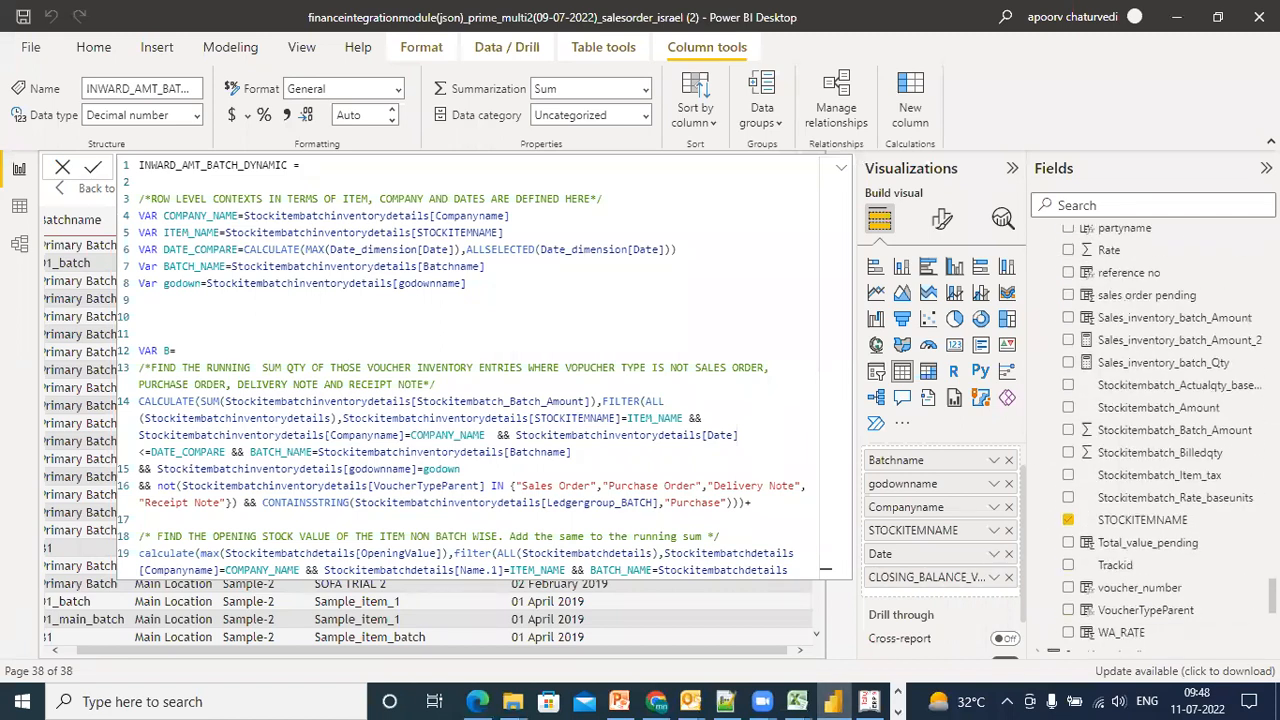
scroll(1150, 440, down, 3)
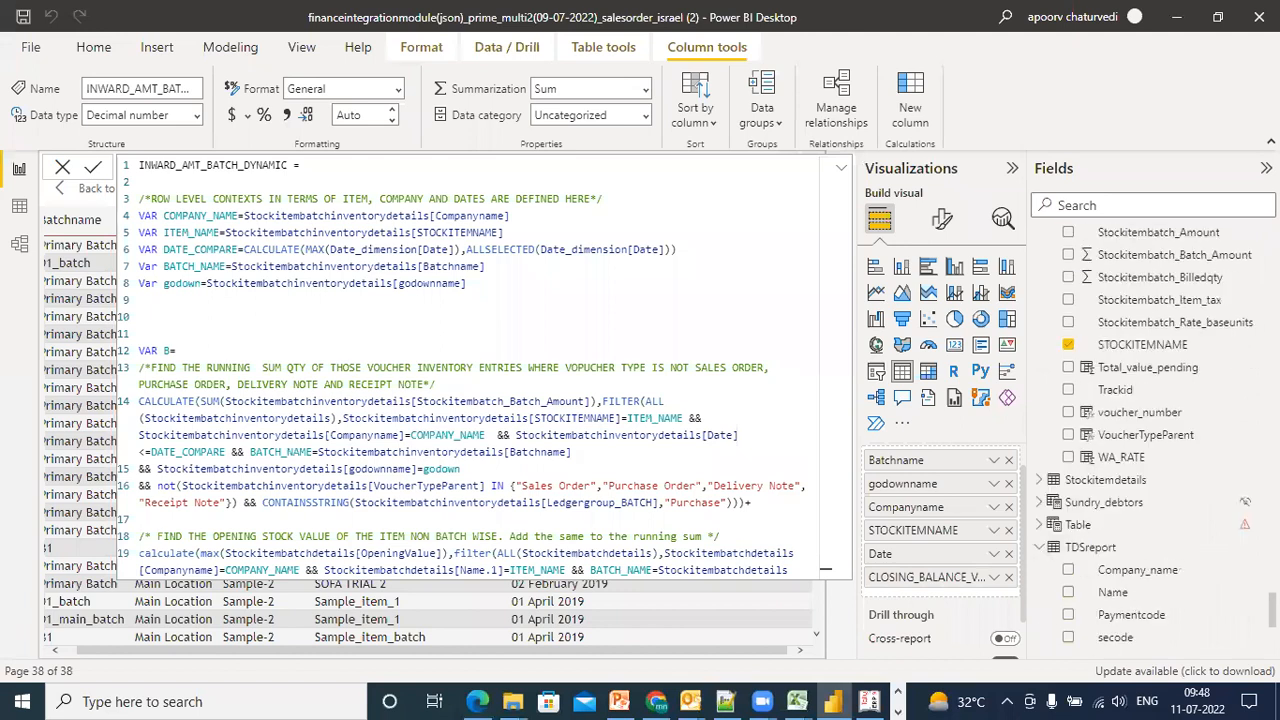
scroll(1150, 440, up, 8)
scroll(1150, 440, up, 6)
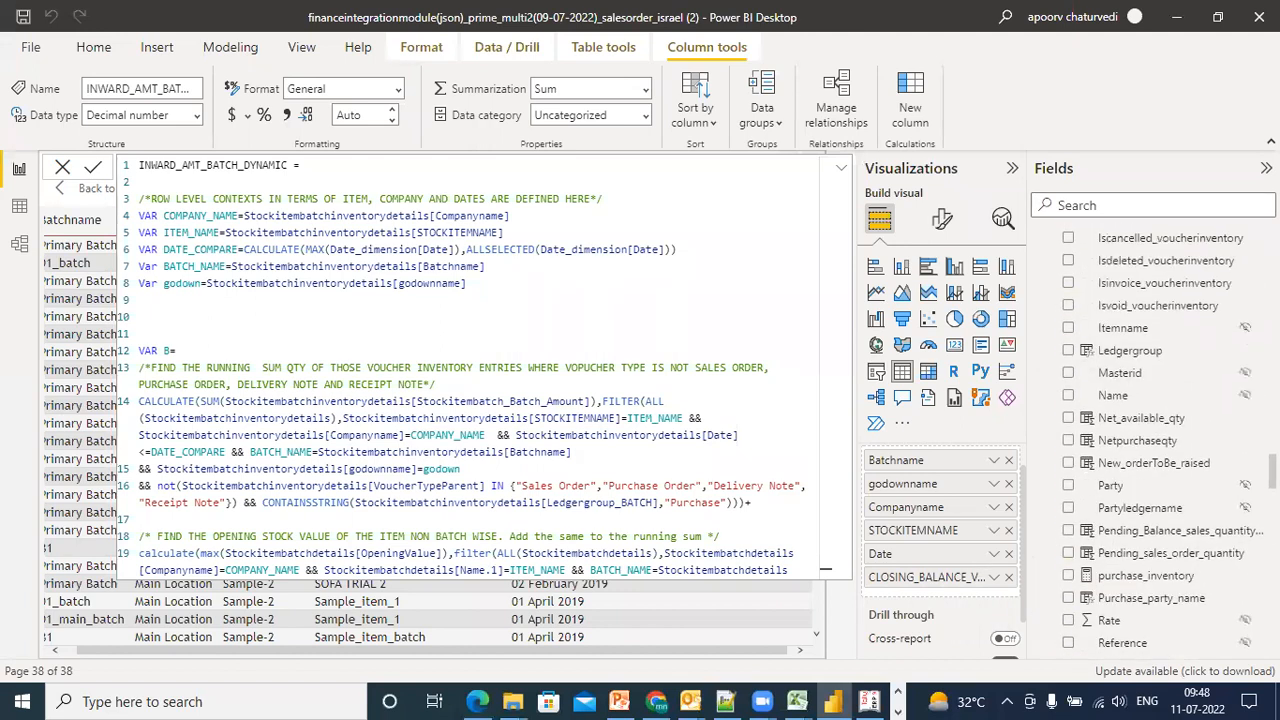
scroll(1150, 440, up, 4)
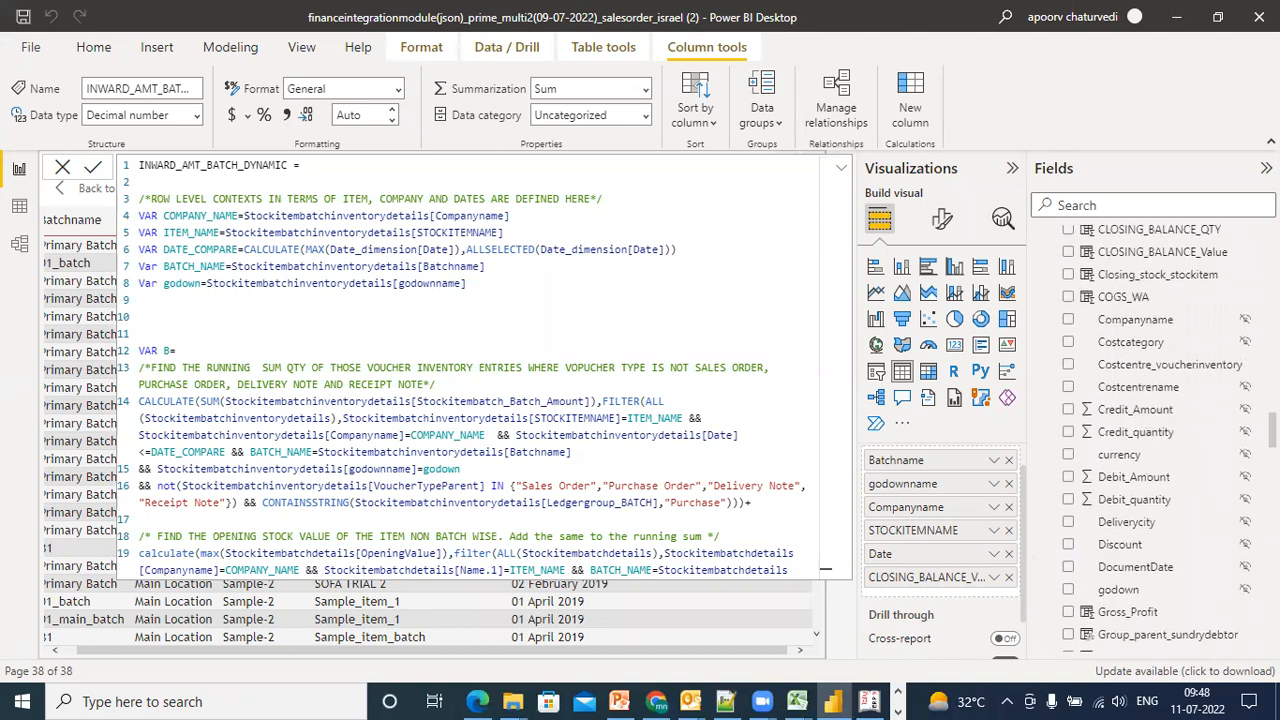
scroll(1150, 440, up, 1)
click(1118, 320)
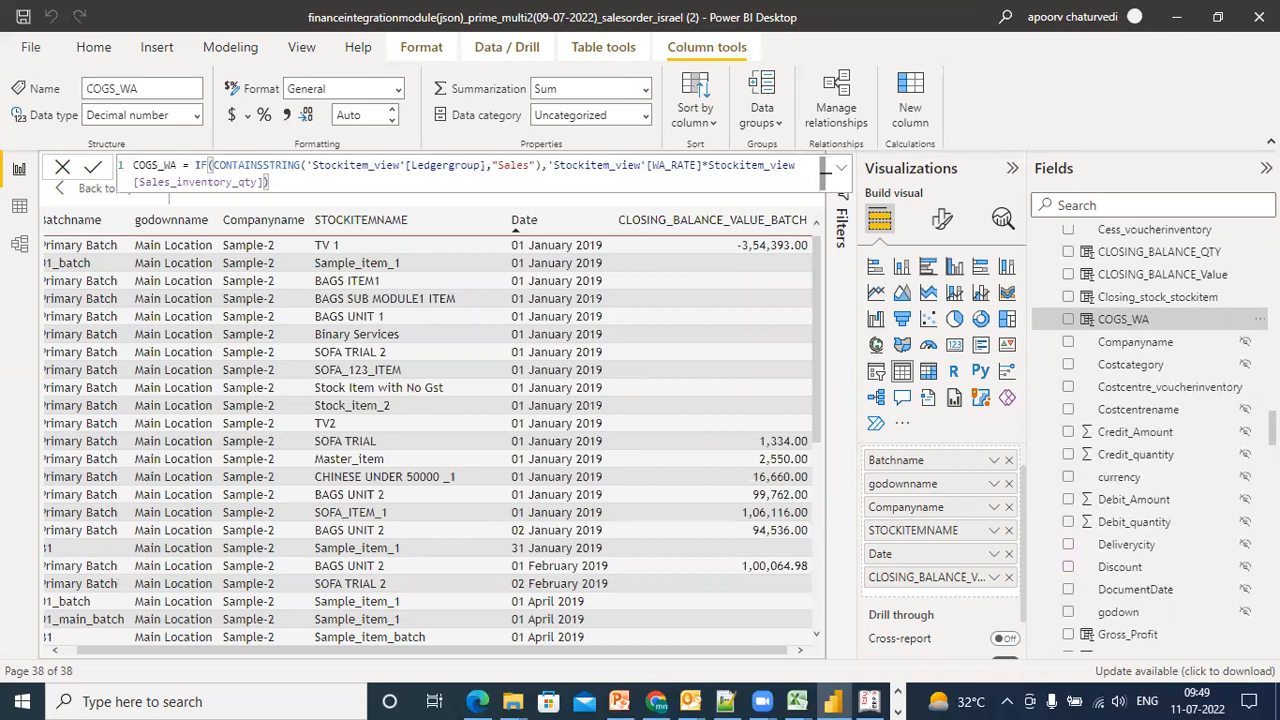
drag(541, 166, 195, 166)
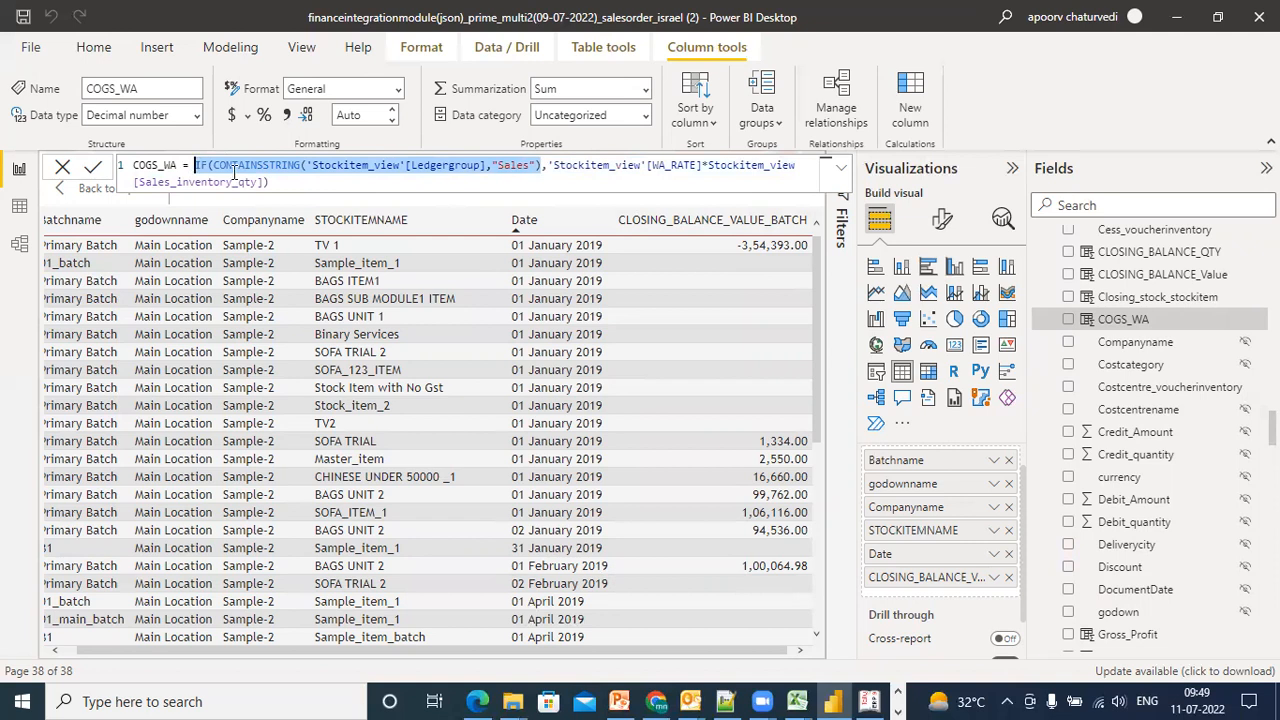
key(BackSpace)
text(SALES)
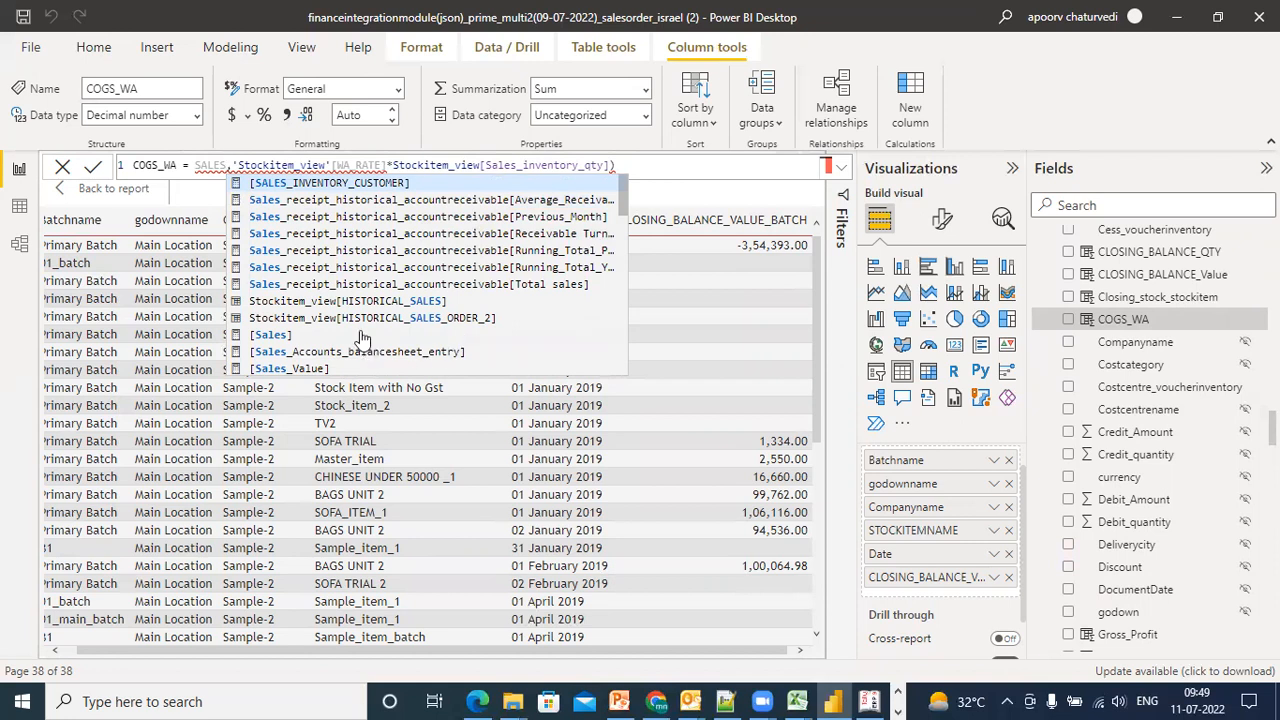
drag(624, 200, 624, 222)
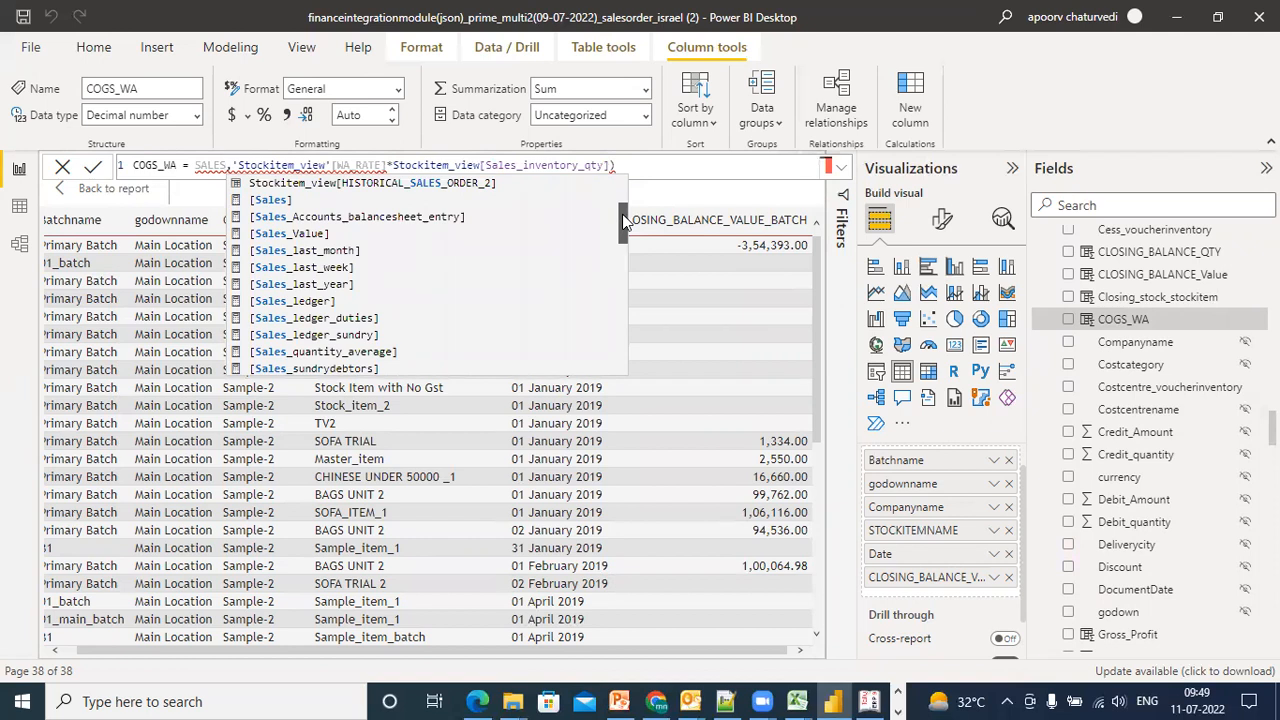
drag(622, 220, 622, 229)
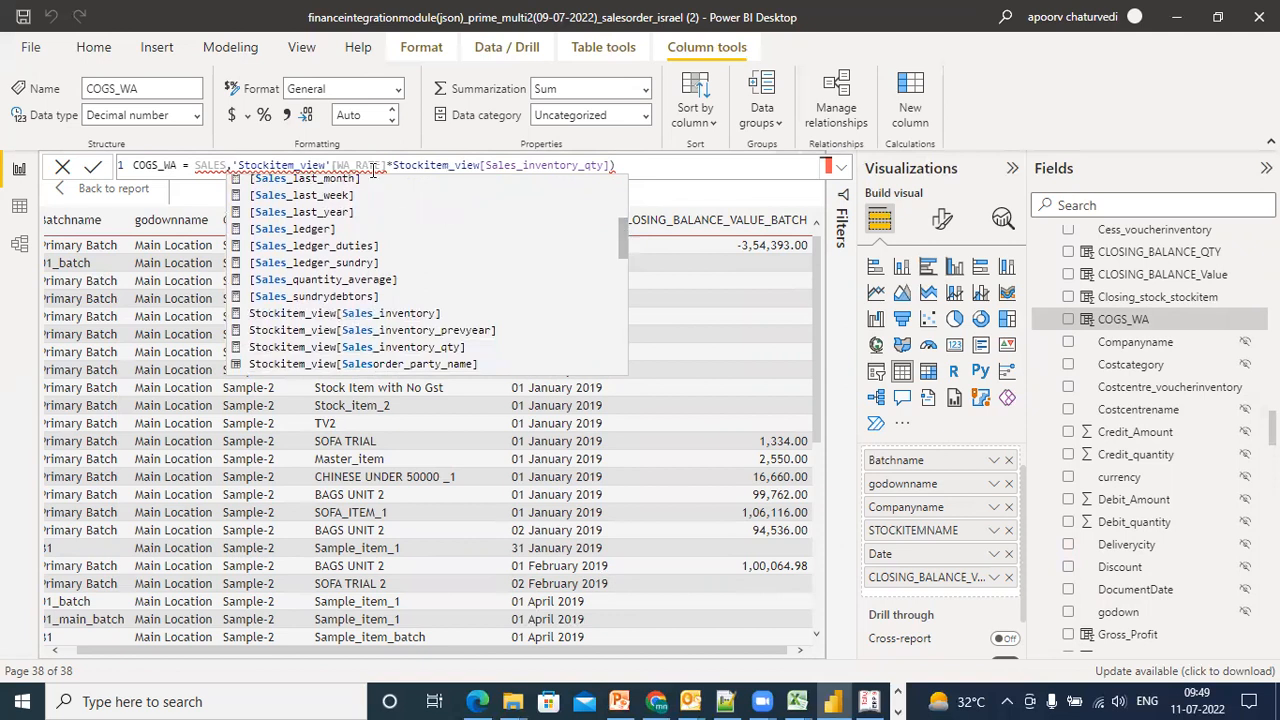
click(61, 172)
click(61, 172)
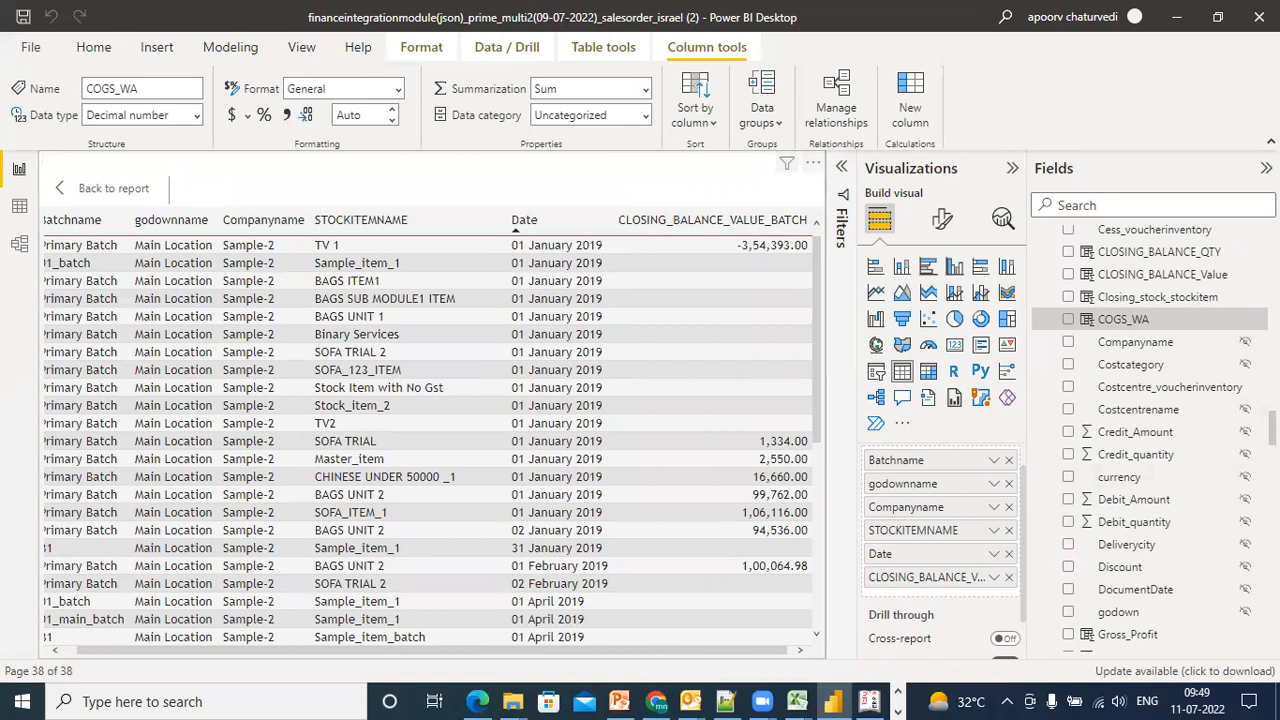
Display the formula of the Sales_inventory_qty measure in the Stockitem_view table
scroll(1150, 319, down, 6)
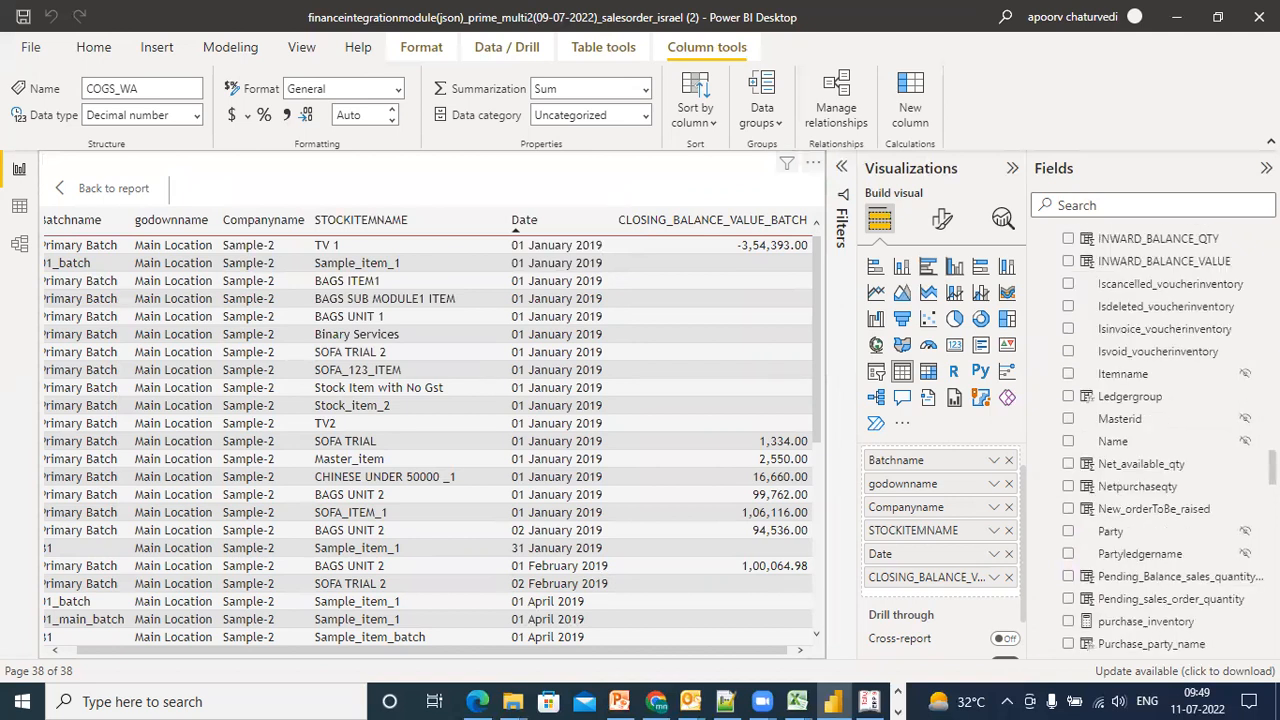
scroll(1150, 440, down, 5)
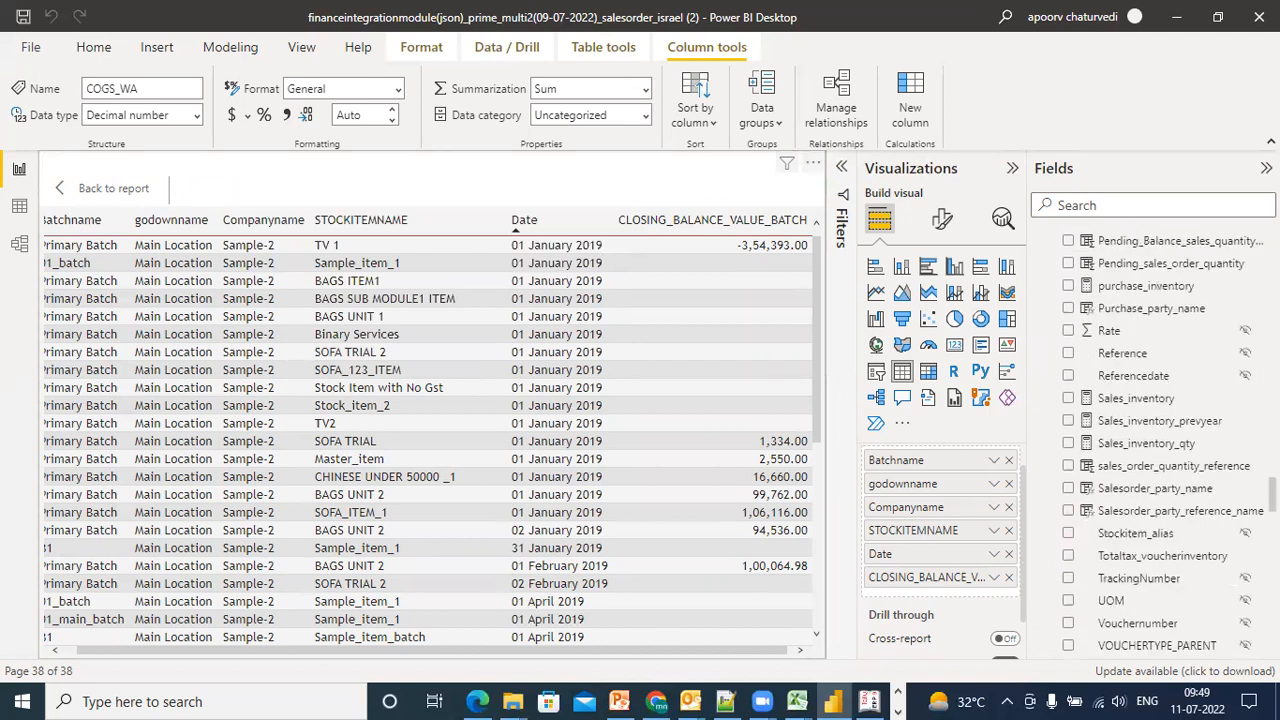
click(1150, 443)
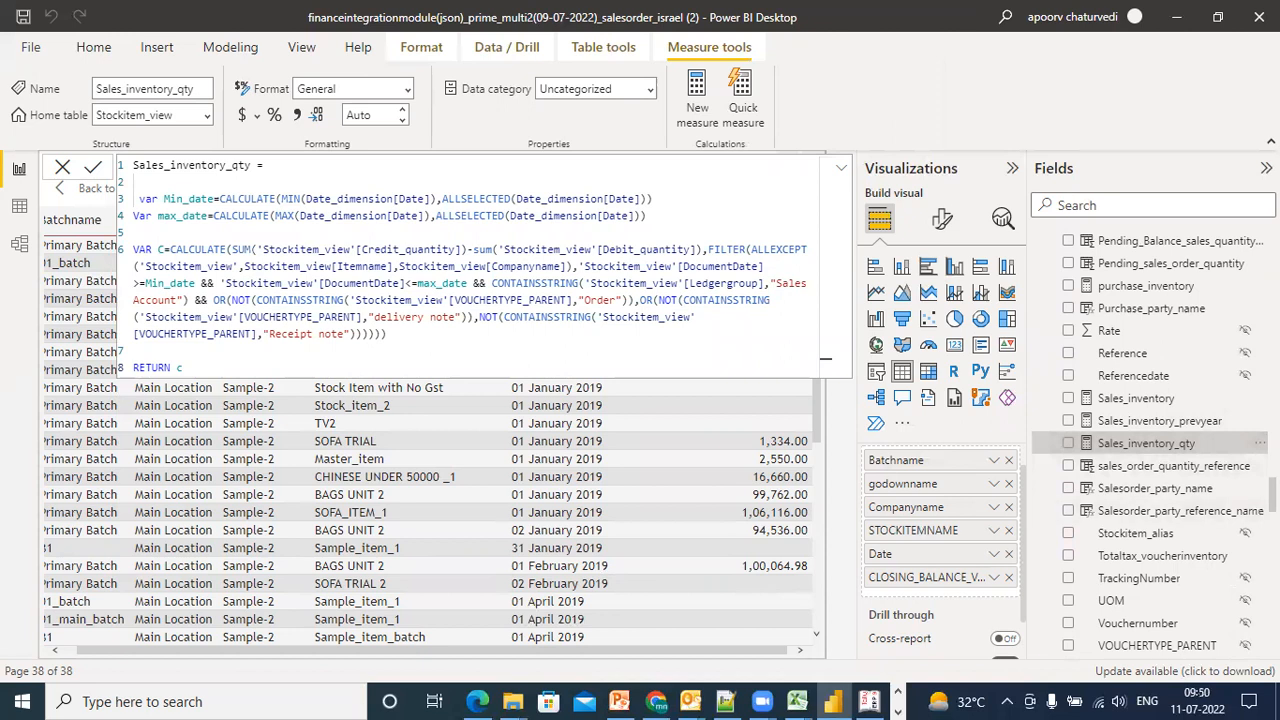
Remove the IF(CONTAINSSTRING) sales condition from COGS_WA, leaving 'Stockitem_view'[WA_RATE]*Stockitem_view[Sales_inventory_qty], and apply the formula
scroll(1157, 447, up, 5)
scroll(1157, 447, up, 4)
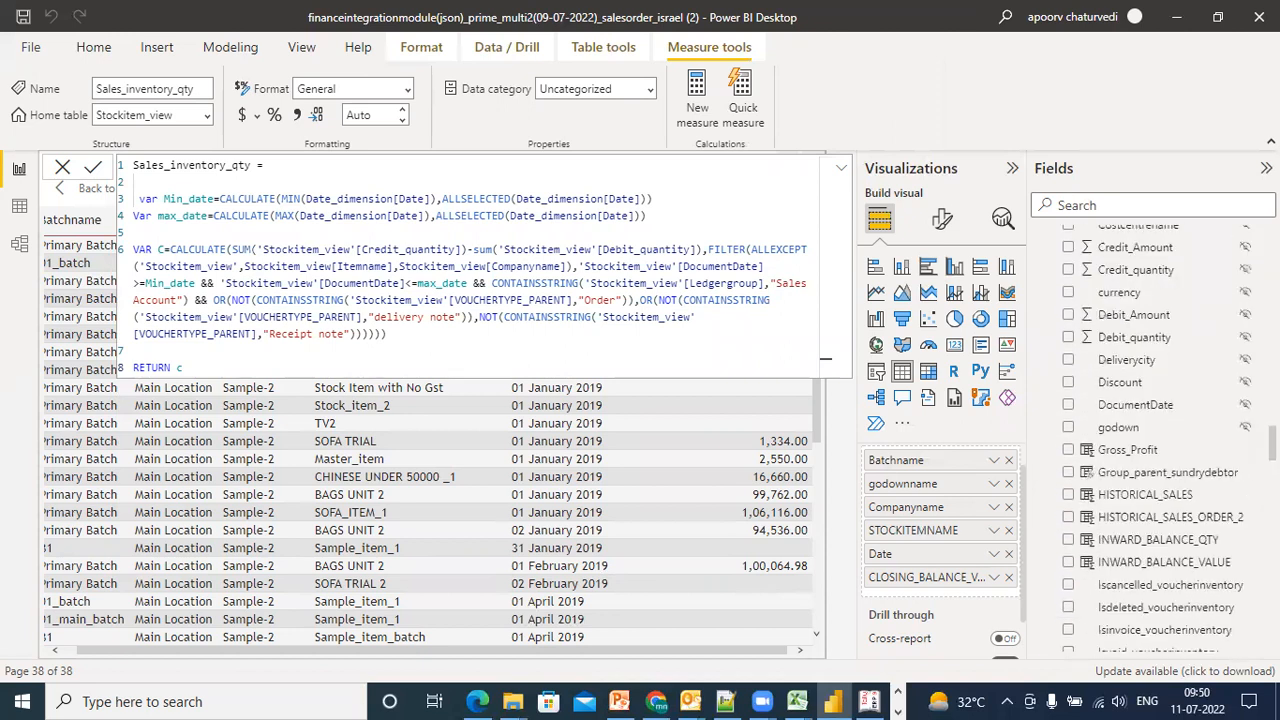
scroll(1157, 447, up, 4)
scroll(1157, 447, down, 3)
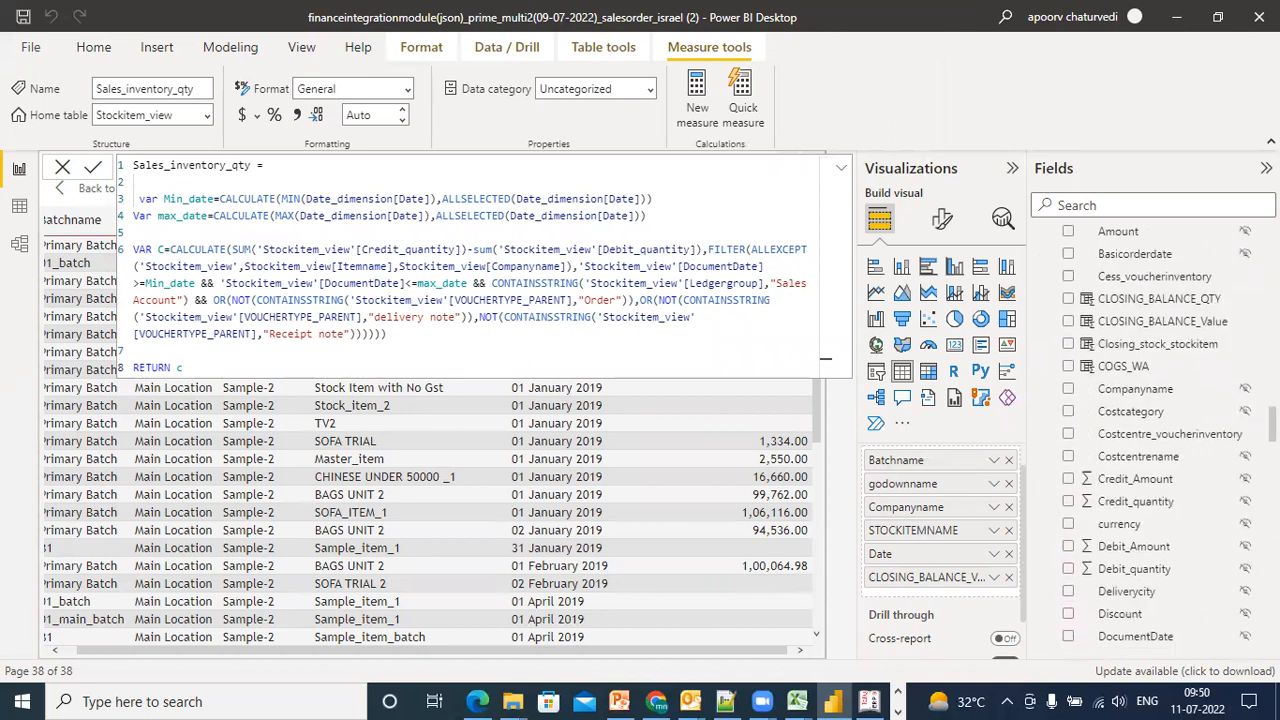
click(1130, 366)
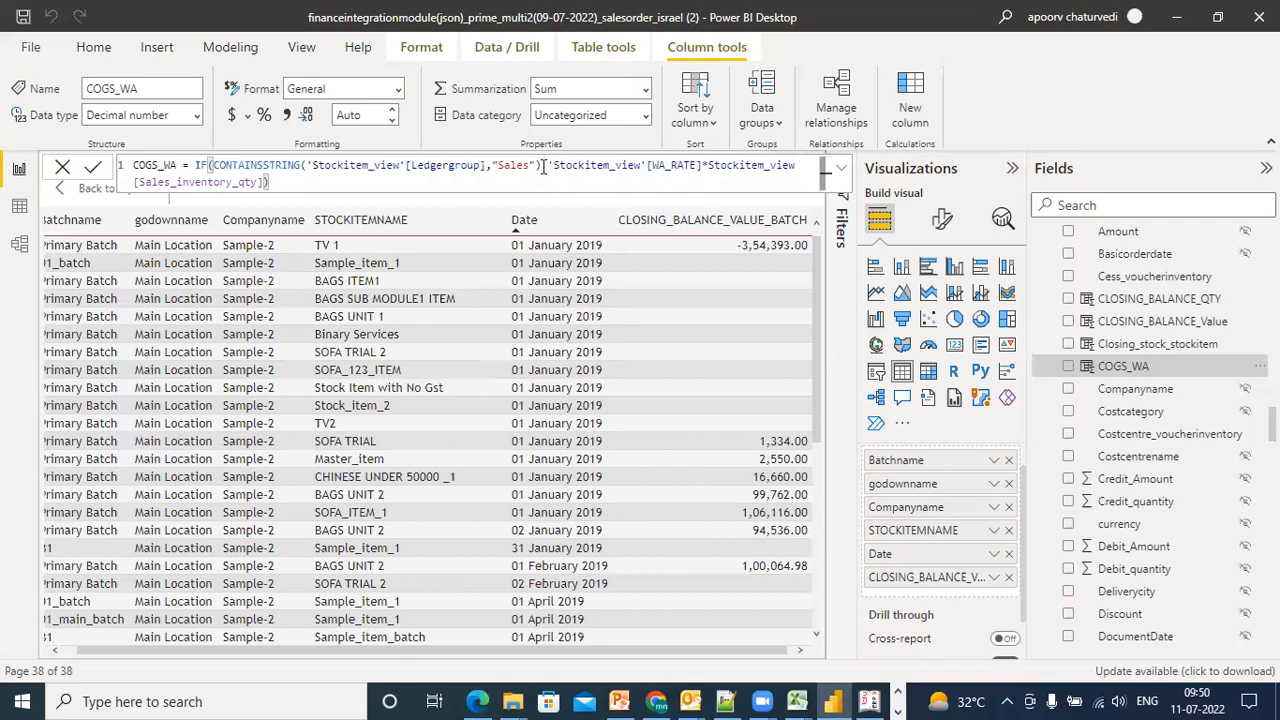
text(,)
drag(548, 165, 195, 165)
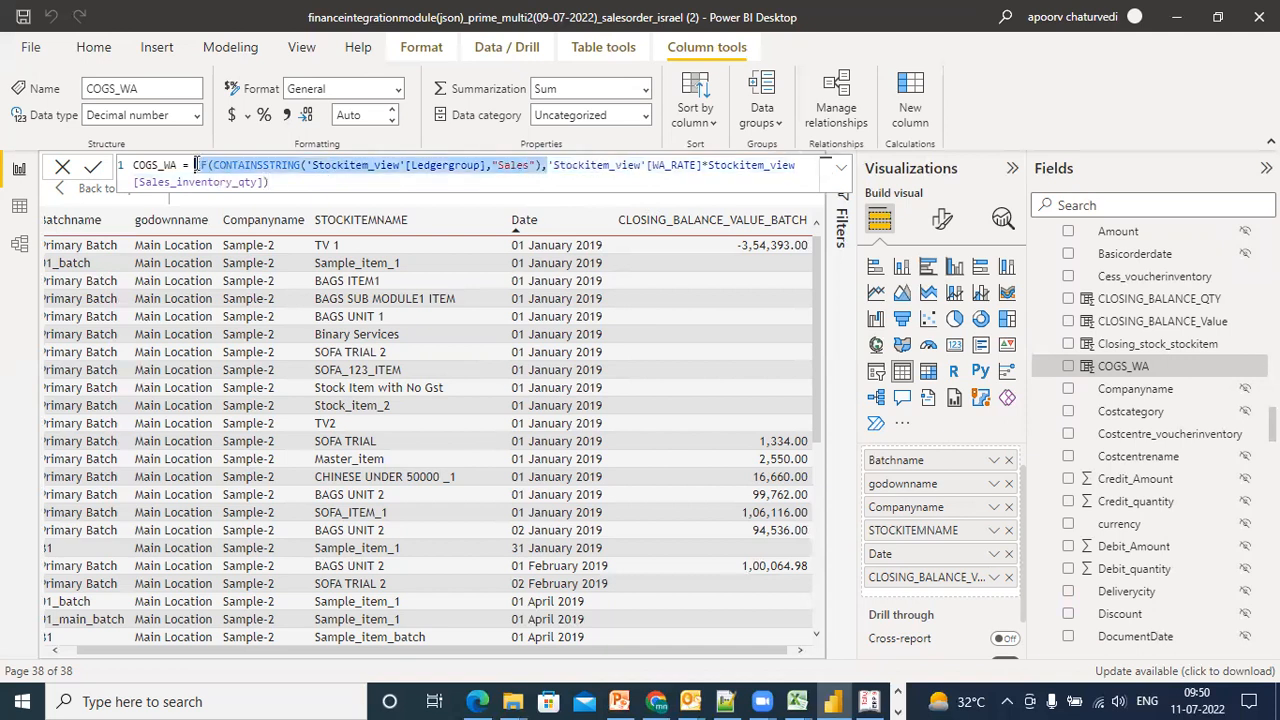
key(BackSpace)
click(578, 165)
key(BackSpace)
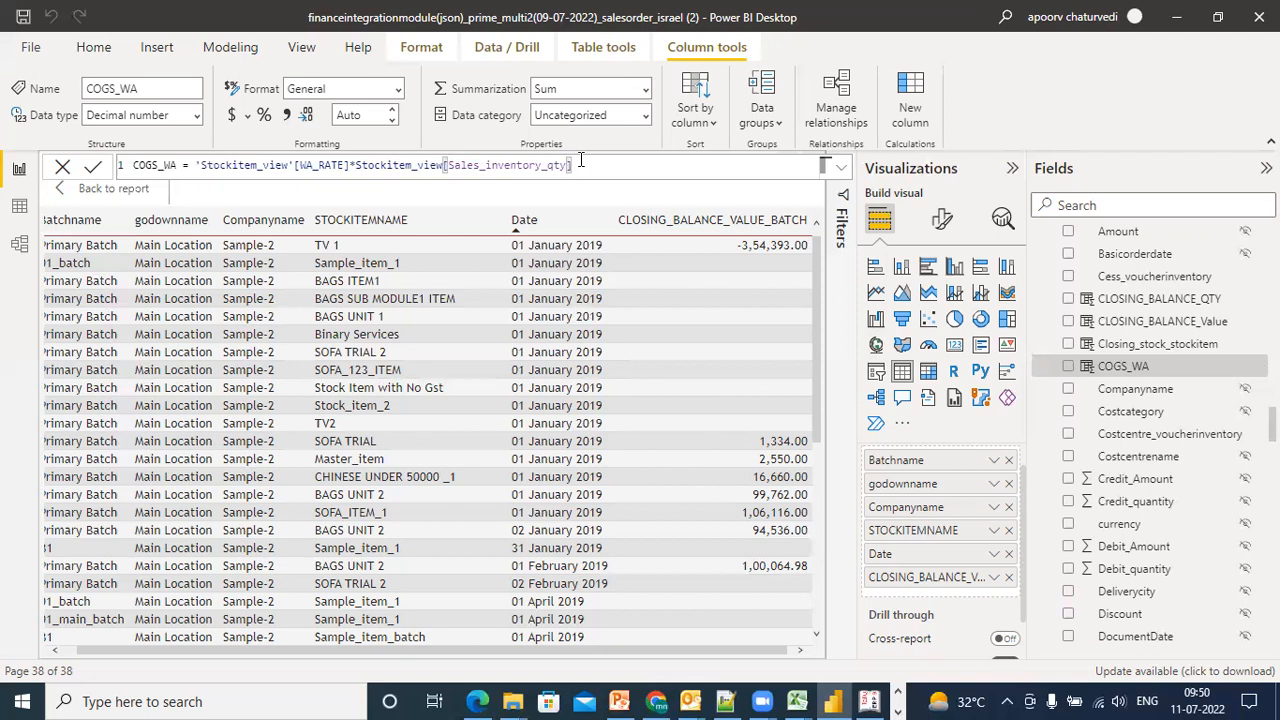
key(Return)
Switch to Notepad++ and highlight INWARD VALUE-COST OF GOODS SOLD in the MEASURE STEP 1 line
mouse_move(838, 698)
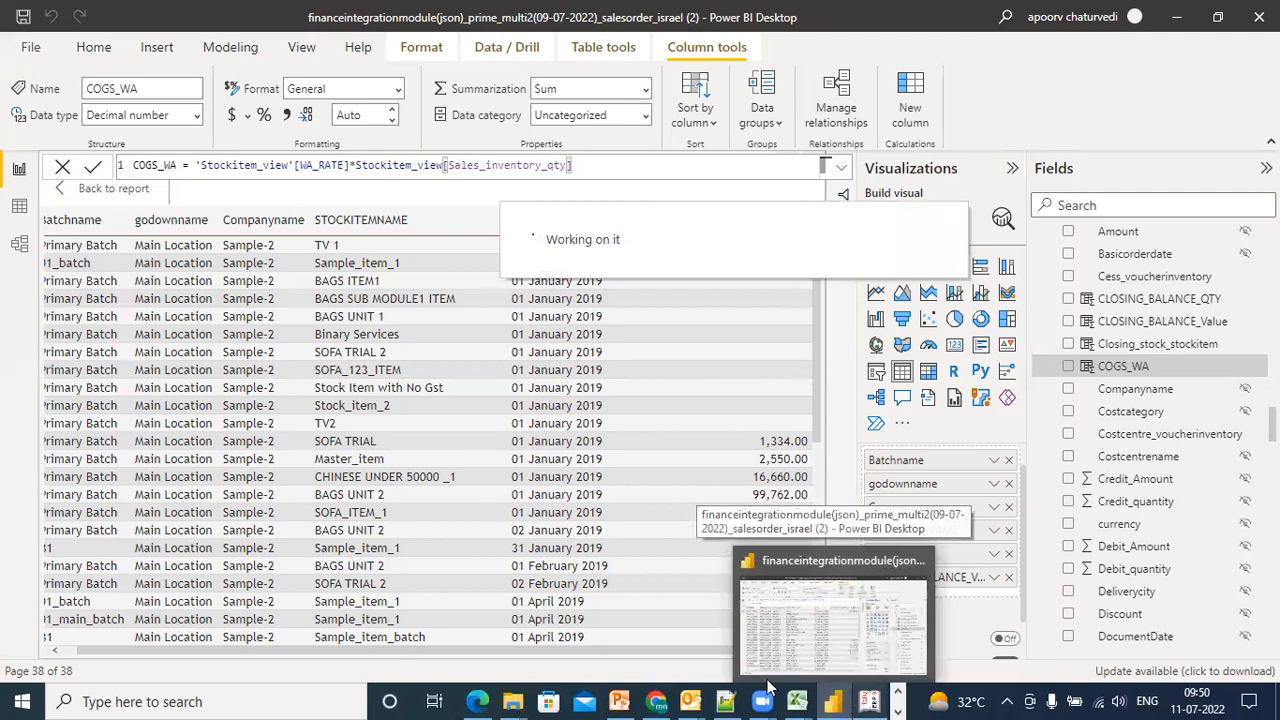
click(726, 699)
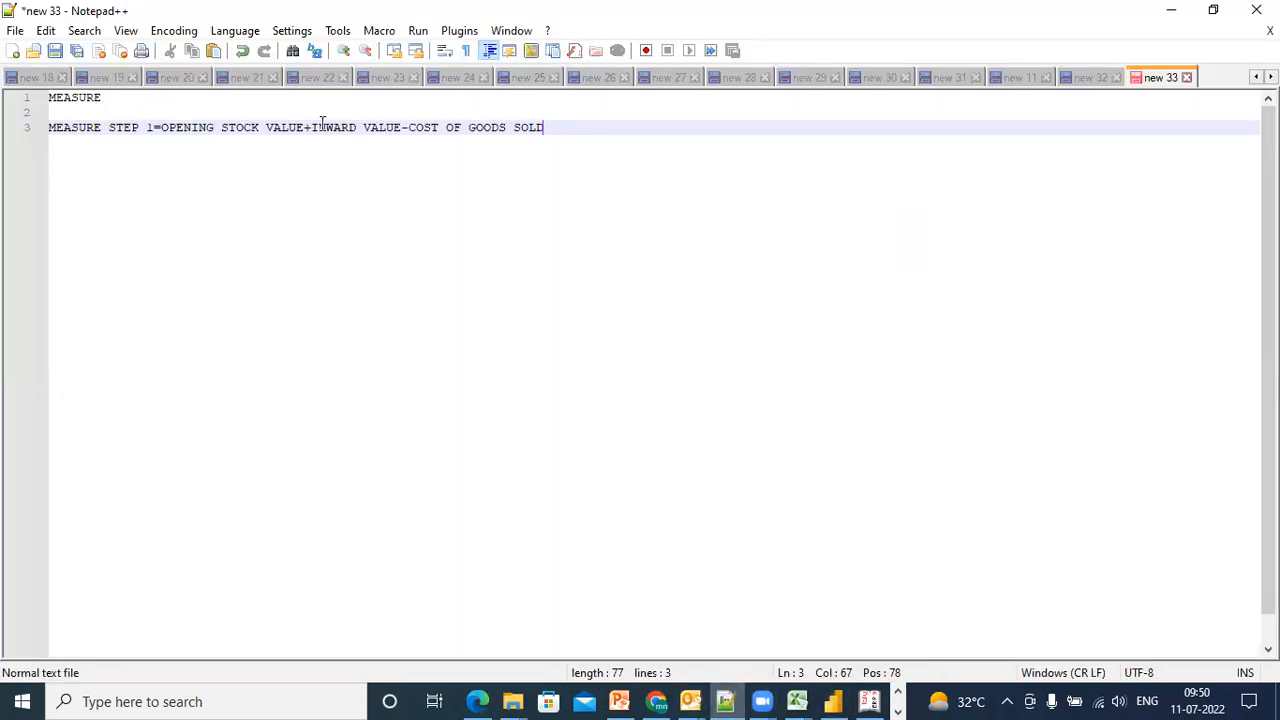
drag(312, 127, 543, 127)
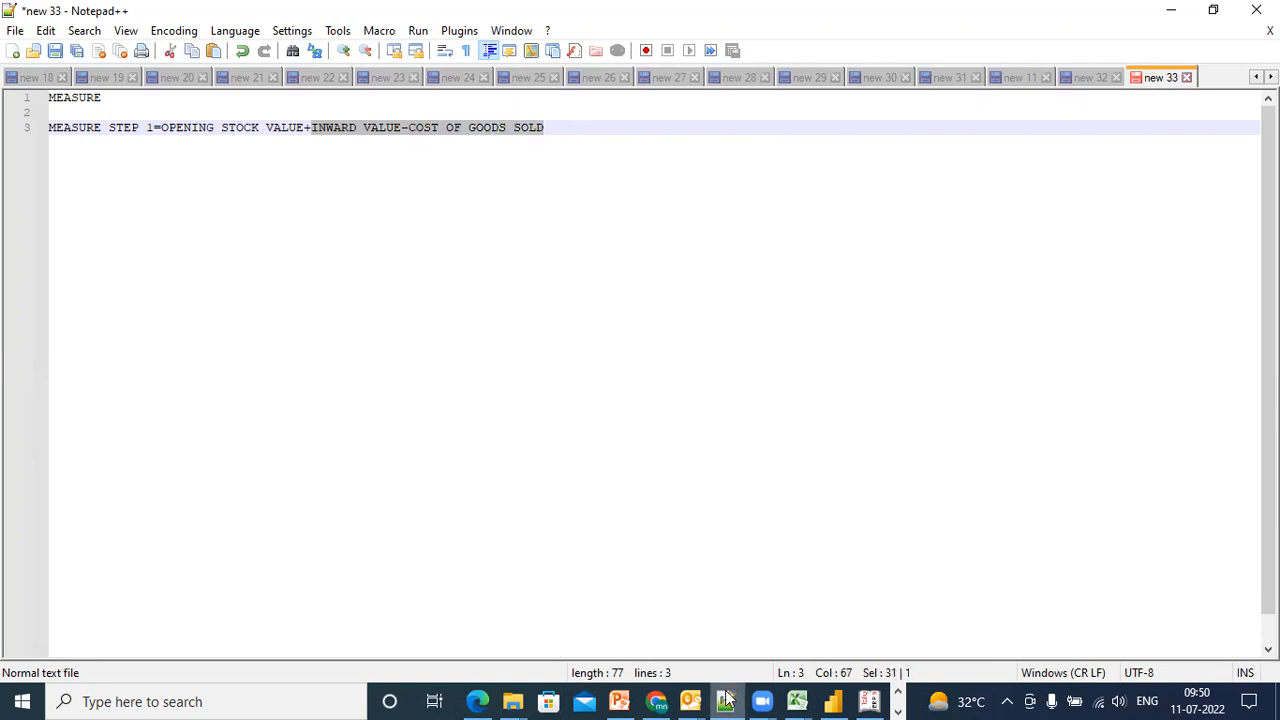
Switch to Power BI, collapse the Stockitem_view table and display the formula of the INWARD_AMT_BATCH column in Stockitembatchinventorydetails
click(833, 701)
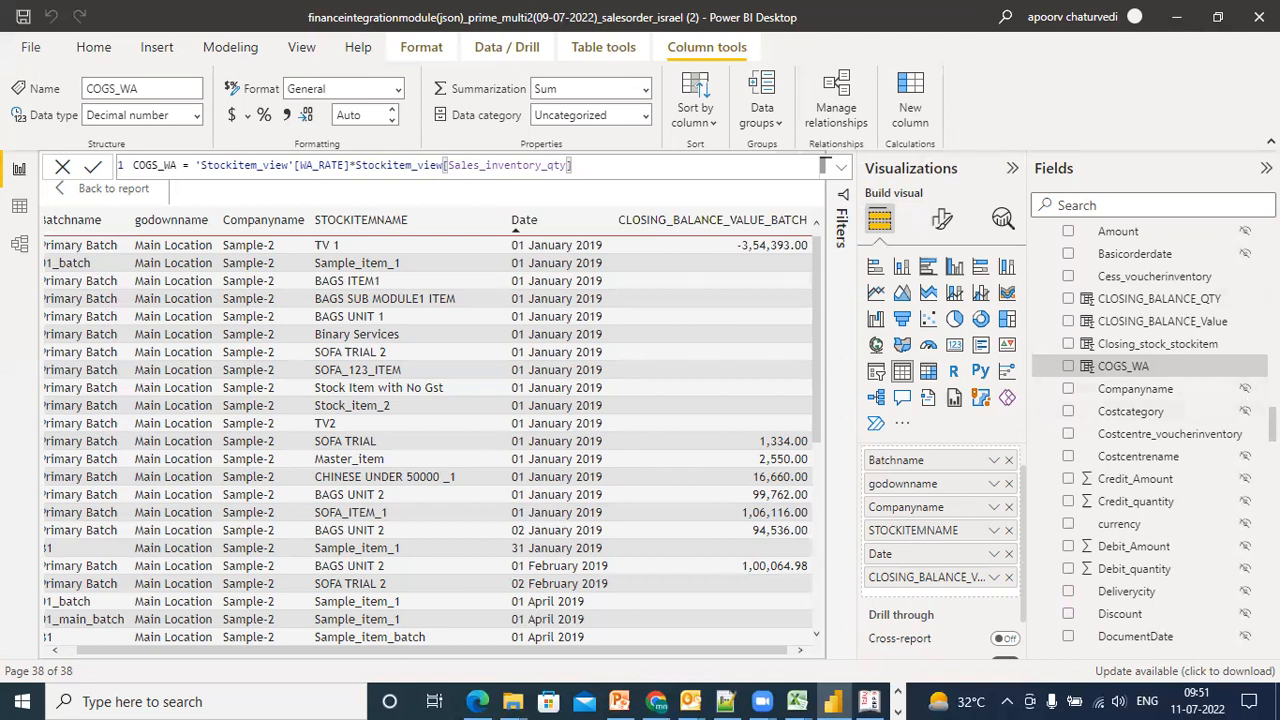
scroll(1150, 430, up, 5)
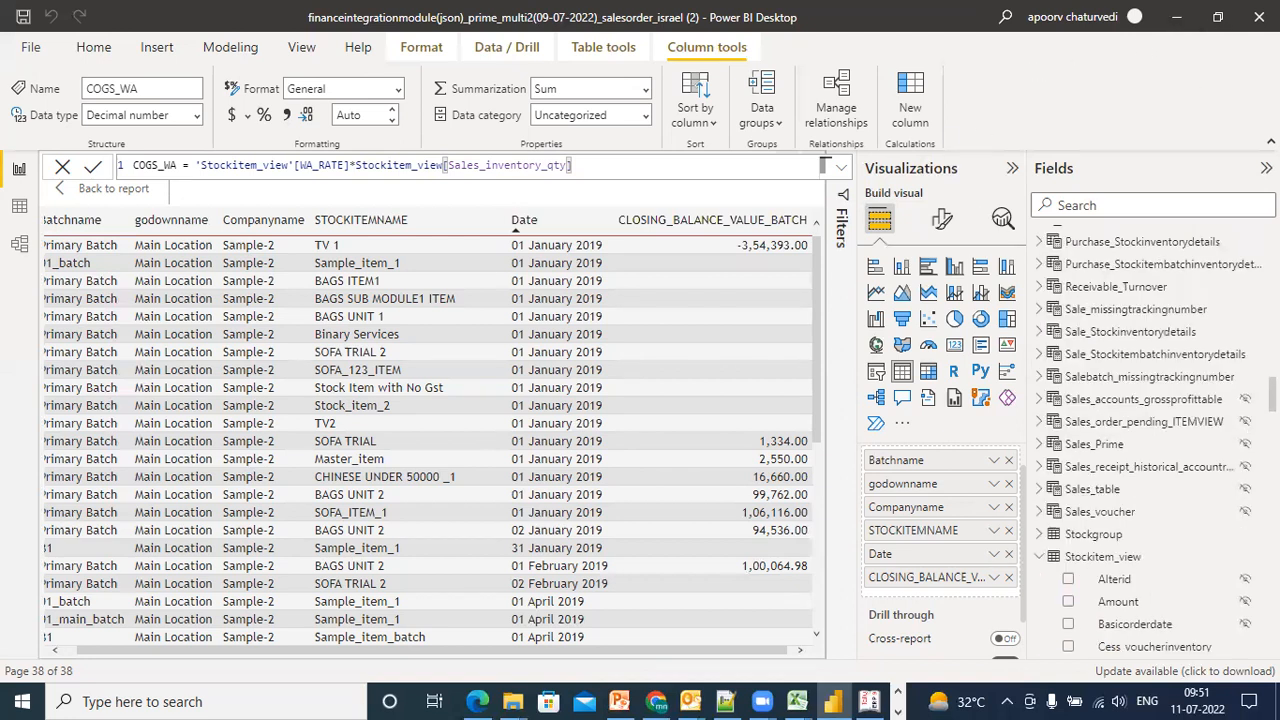
scroll(1150, 450, down, 4)
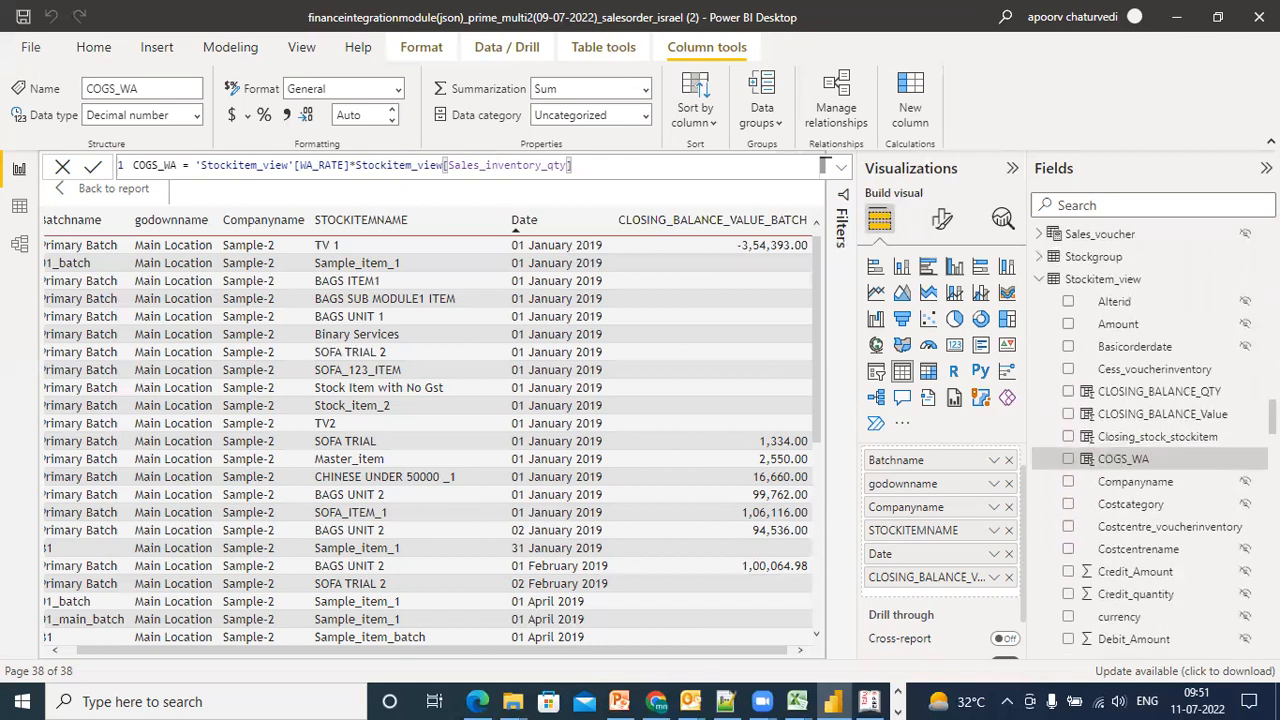
scroll(1150, 440, down, 10)
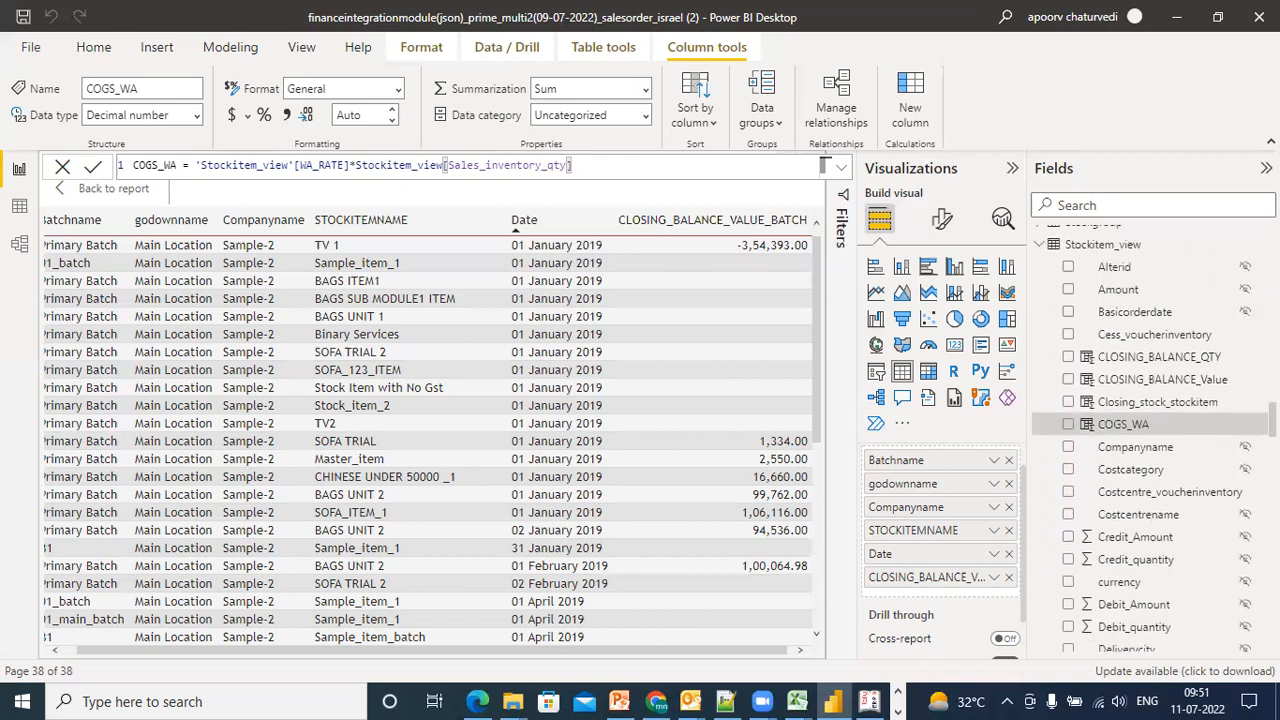
scroll(1150, 440, up, 7)
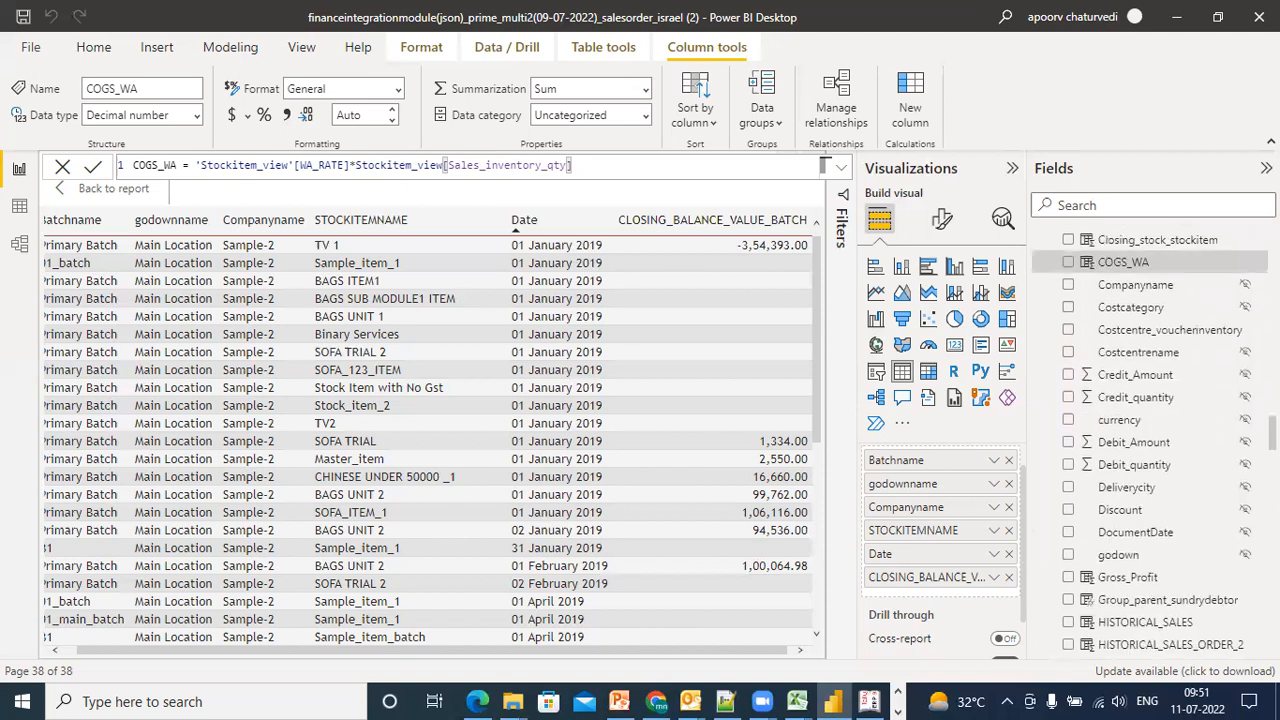
scroll(1048, 300, up, 3)
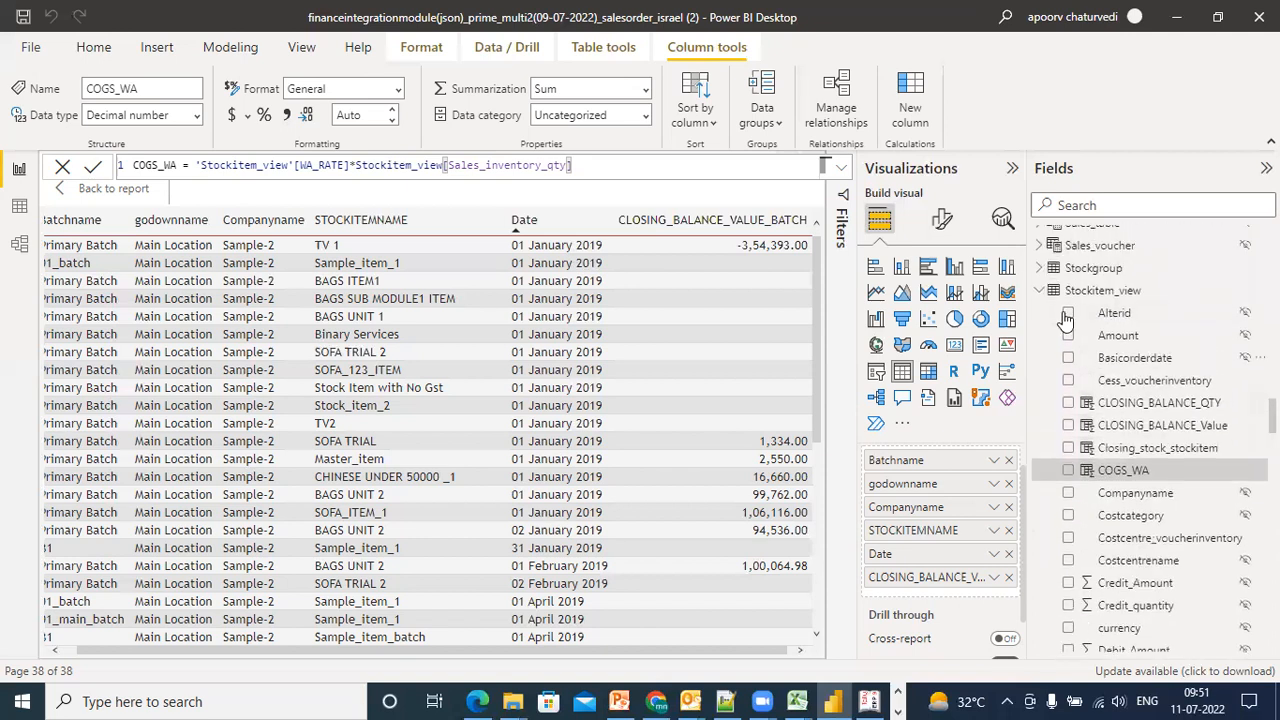
click(1042, 291)
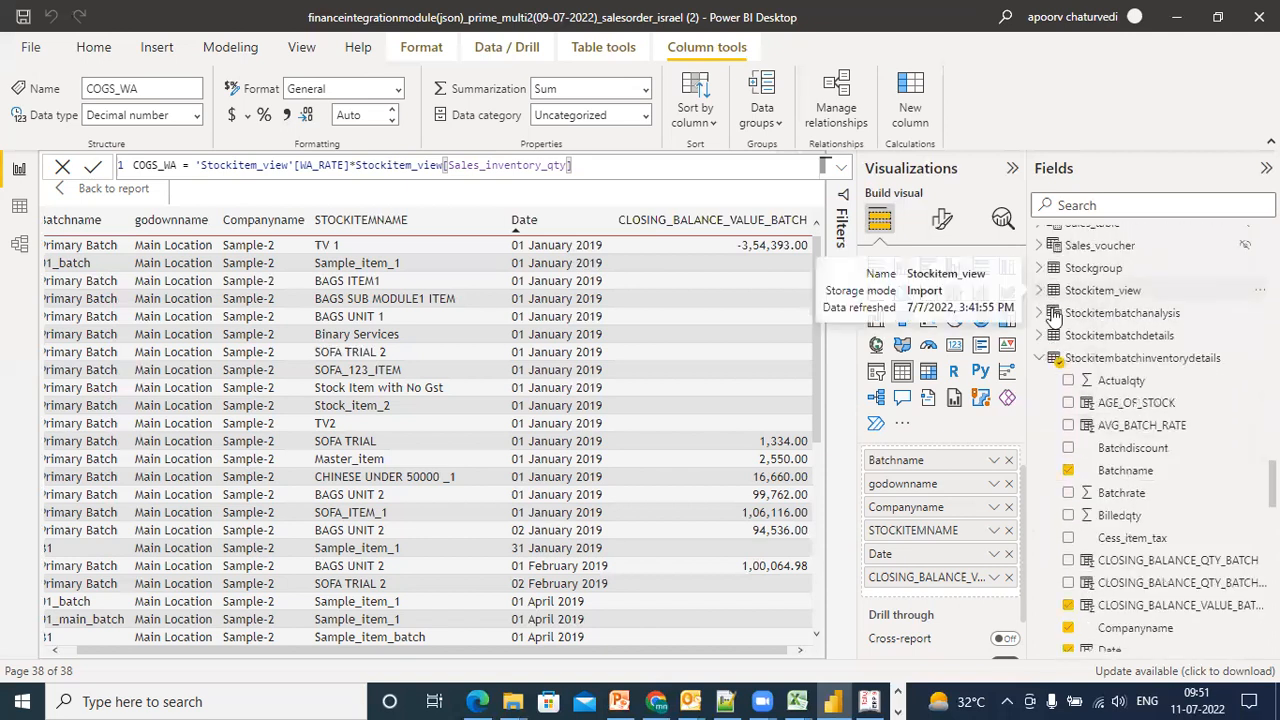
click(1107, 366)
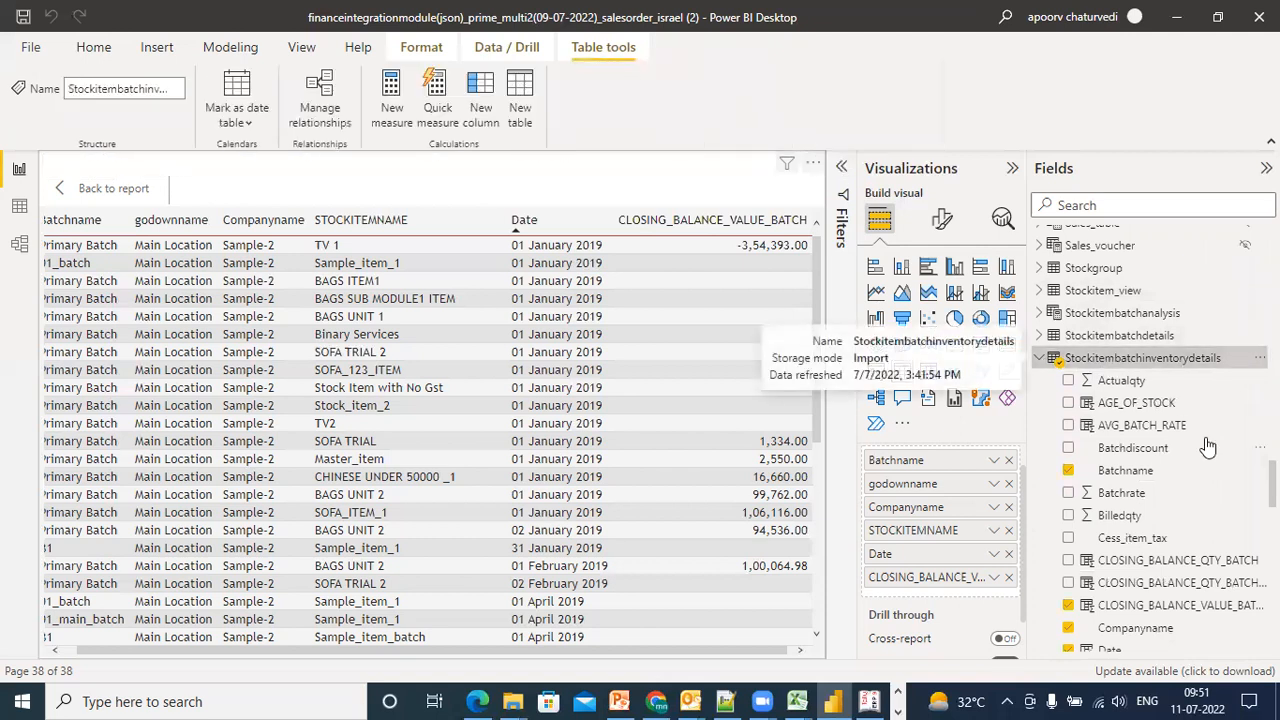
scroll(1058, 361, down, 3)
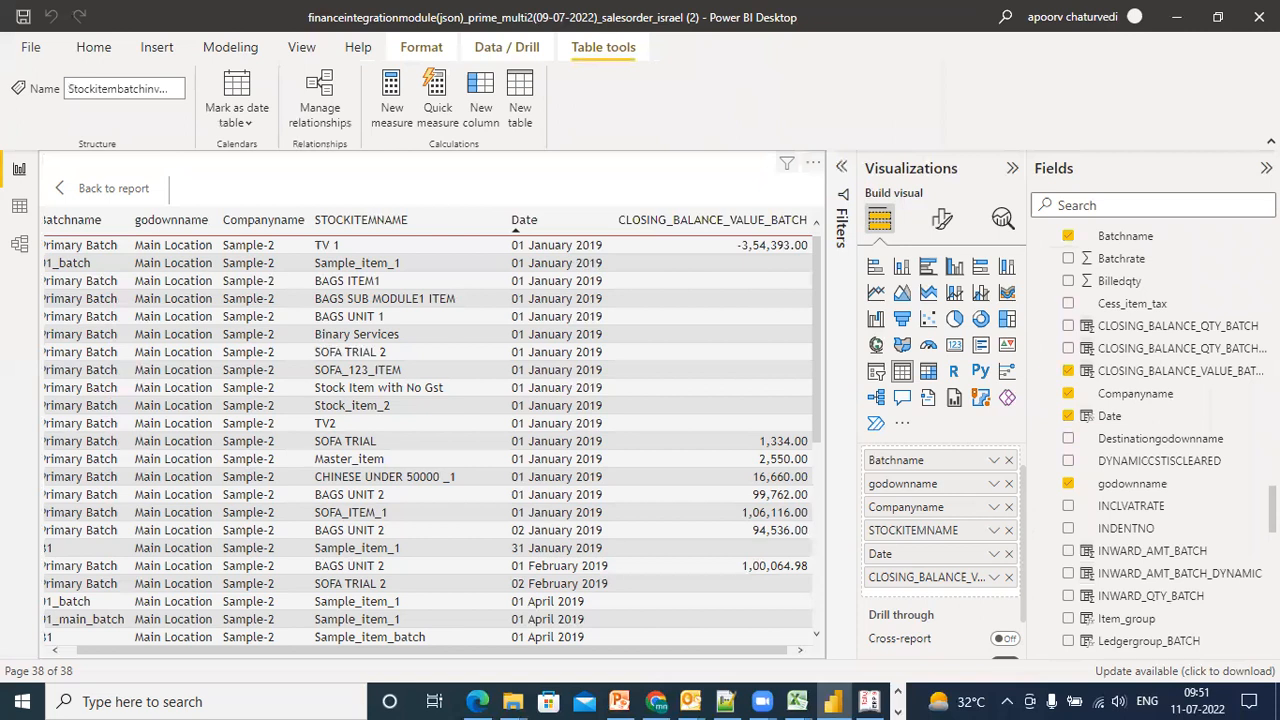
click(1158, 552)
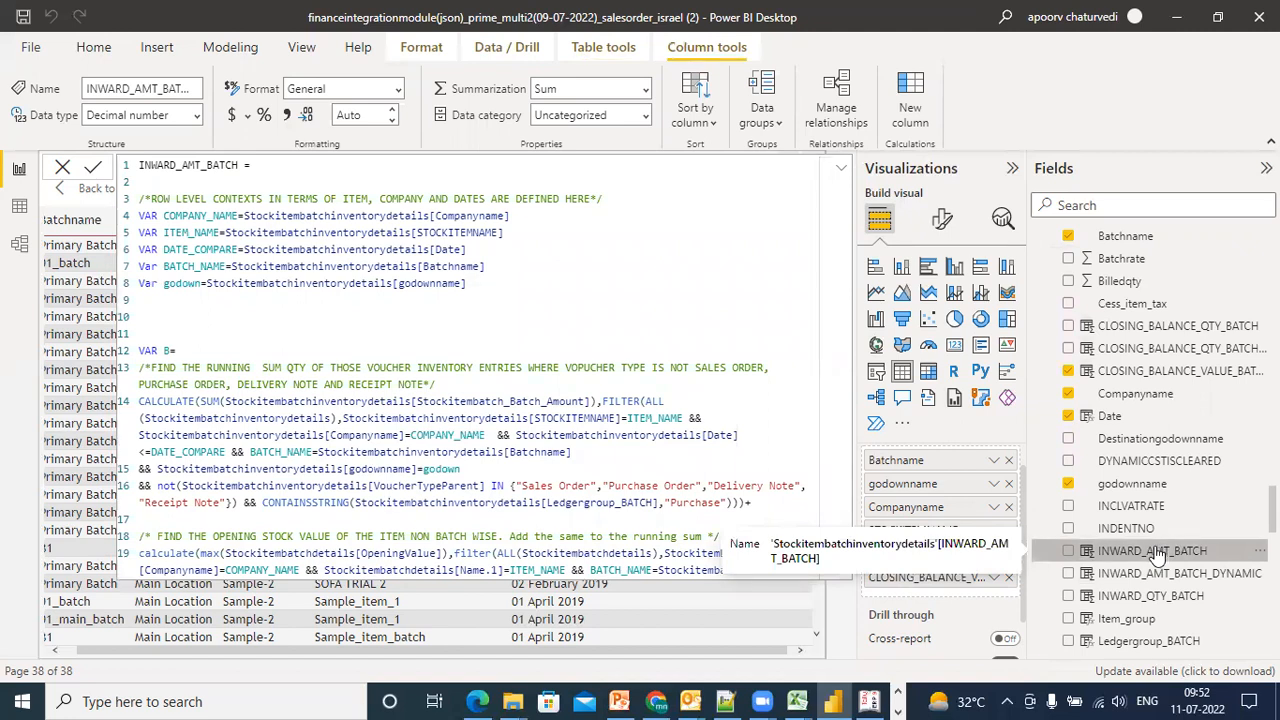
Switch to Notepad++ and copy CALCULATE(MAX(Date_dimension[Date]),ALLSELECTED(Date_dimension[Date])) from the DATE_COMPARE line of CLOSING_BALANCE_QTY_BATCH_DYNAMIC in new 32
click(725, 701)
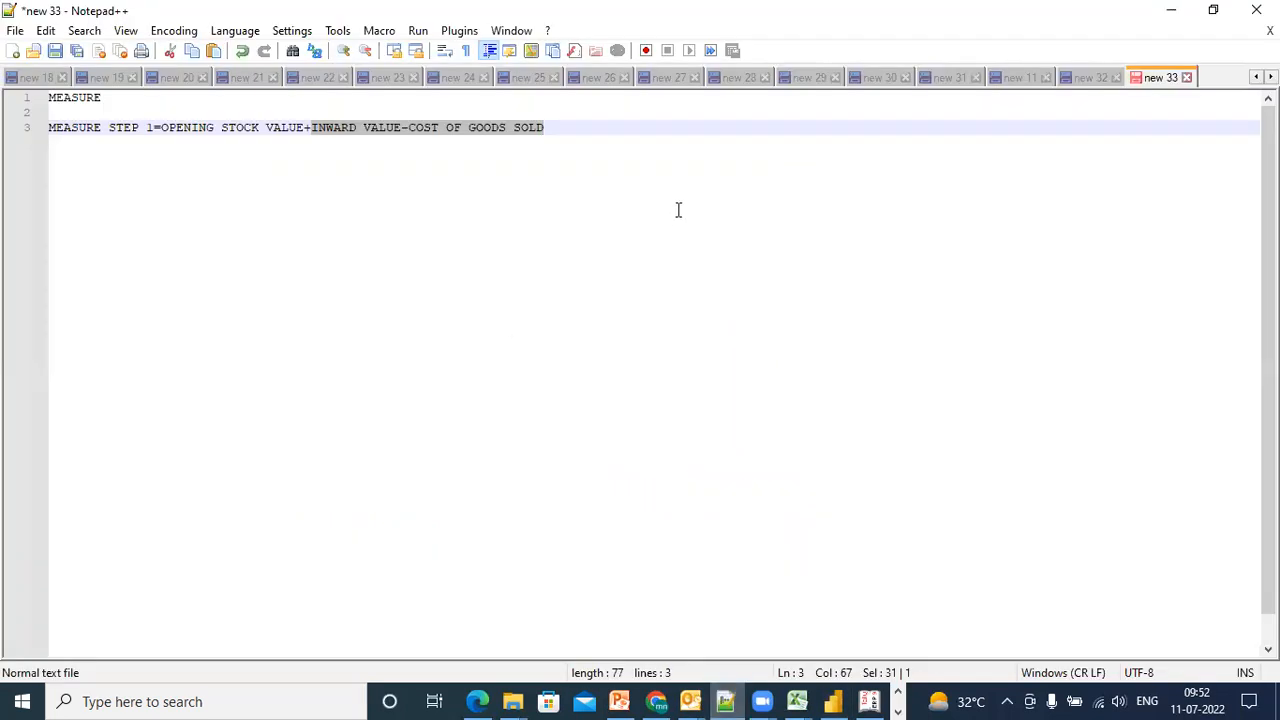
click(1085, 84)
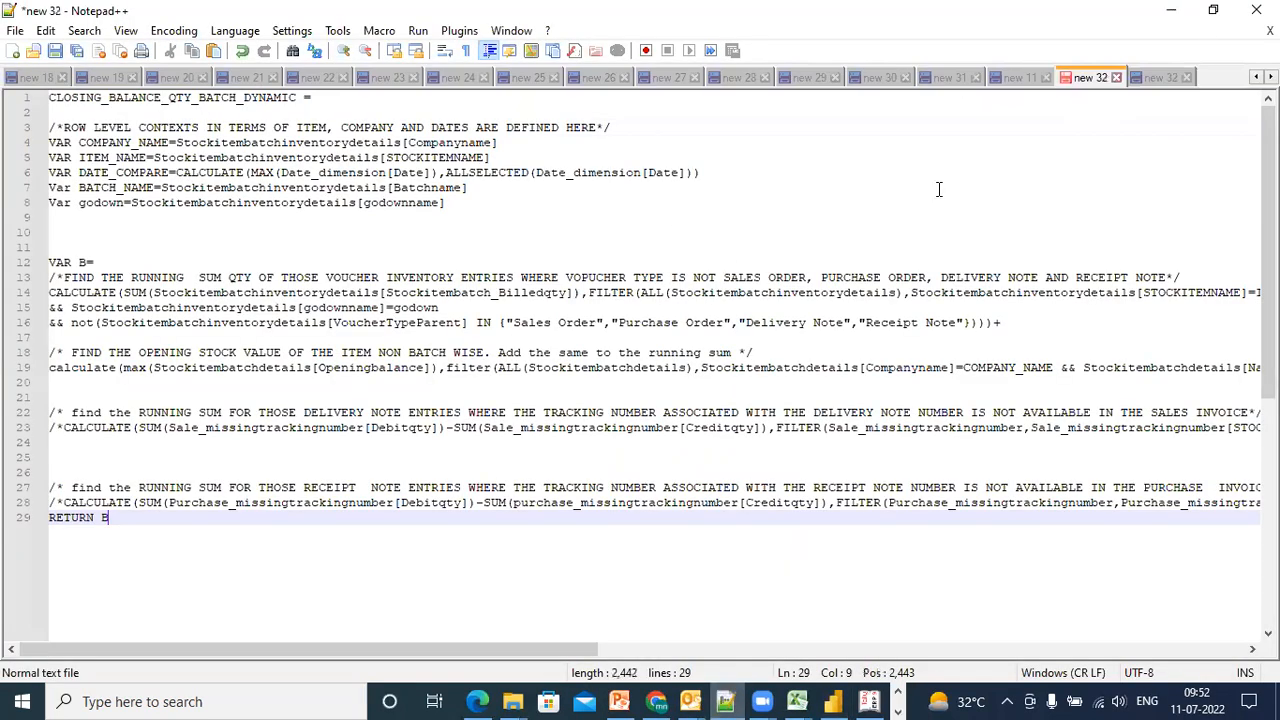
drag(700, 173, 178, 176)
key(ctrl+c)
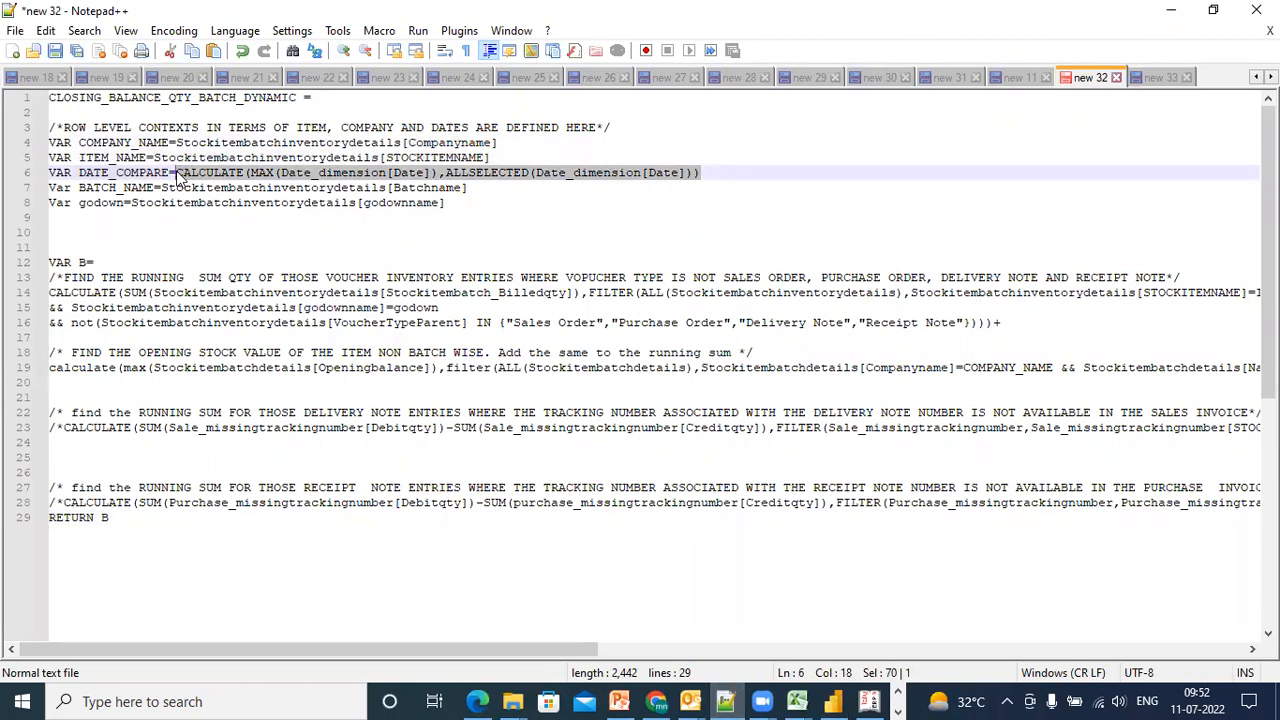
Switch to Power BI, set DATE_COMPARE in INWARD_AMT_BATCH to the copied CALCULATE(MAX(Date_dimension[Date]),ALLSELECTED(Date_dimension[Date])) expression, and apply the formula
click(833, 701)
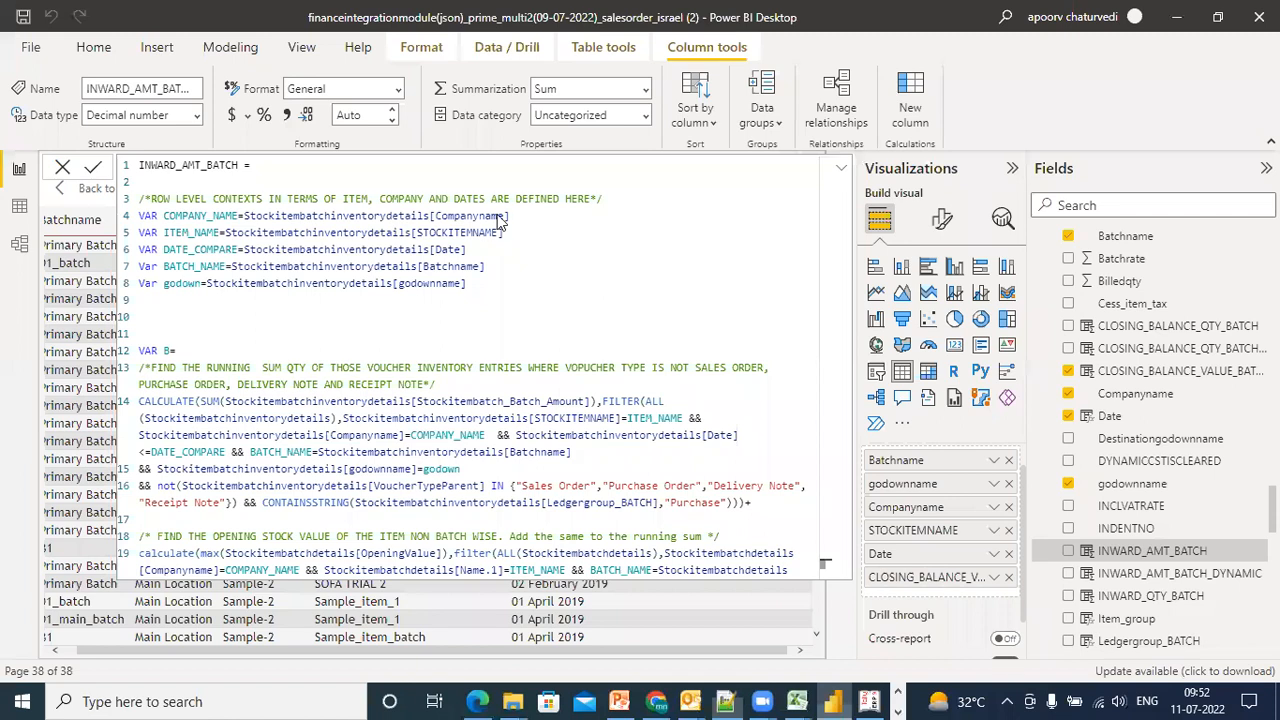
drag(466, 249, 242, 249)
key(ctrl+v)
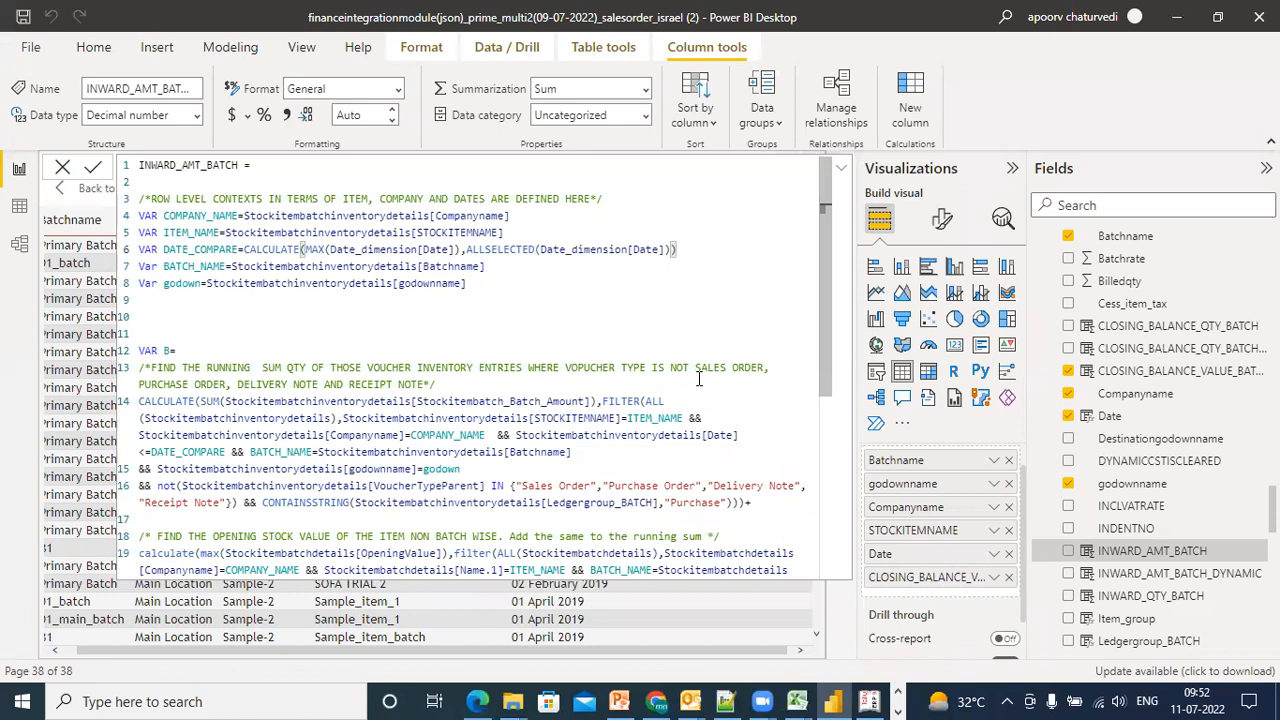
key(Return)
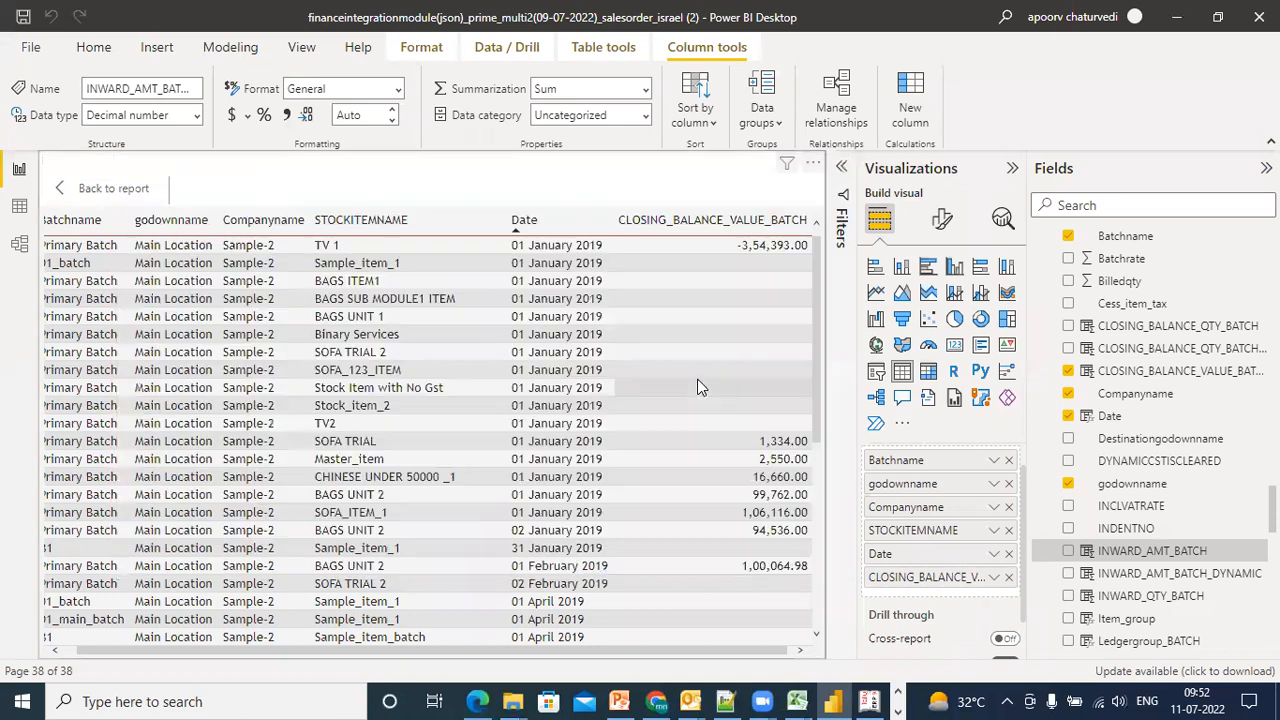
Display the INWARD_AMT_BATCH_DYNAMIC formula, then look through the columns and measures of the Stockitembatchinventorydetails table
click(1143, 578)
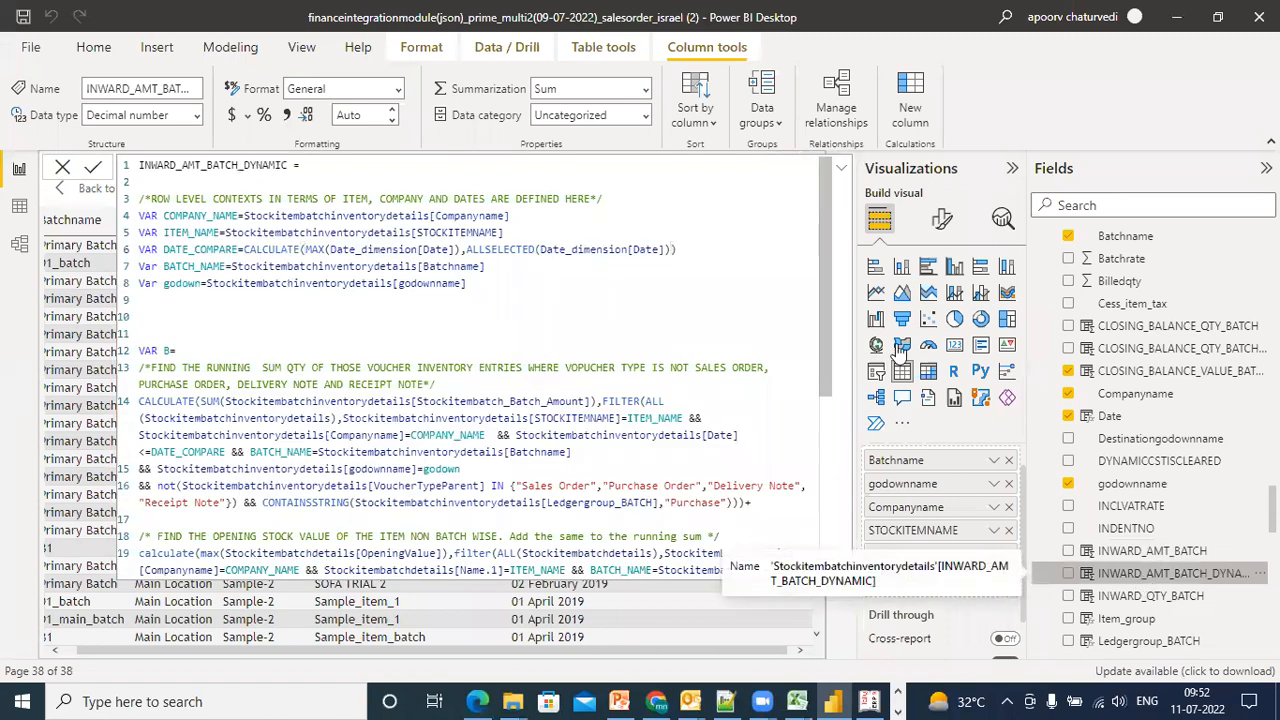
click(843, 167)
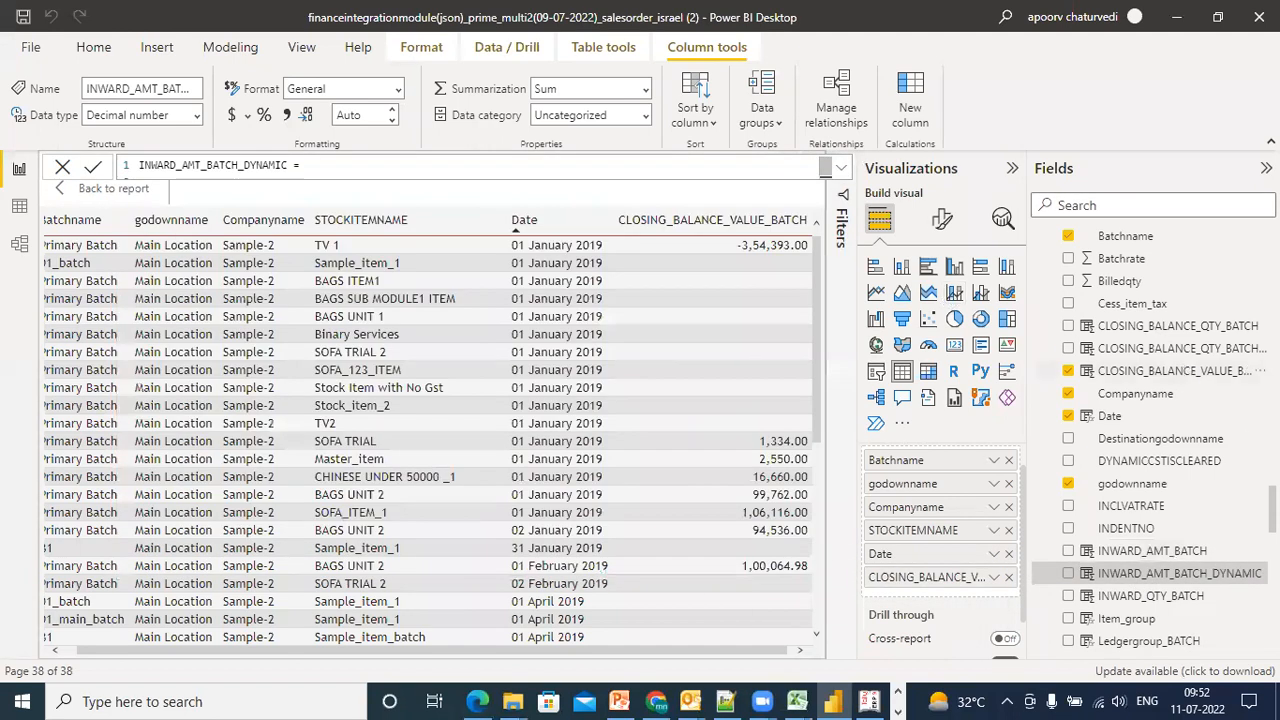
scroll(1150, 440, up, 5)
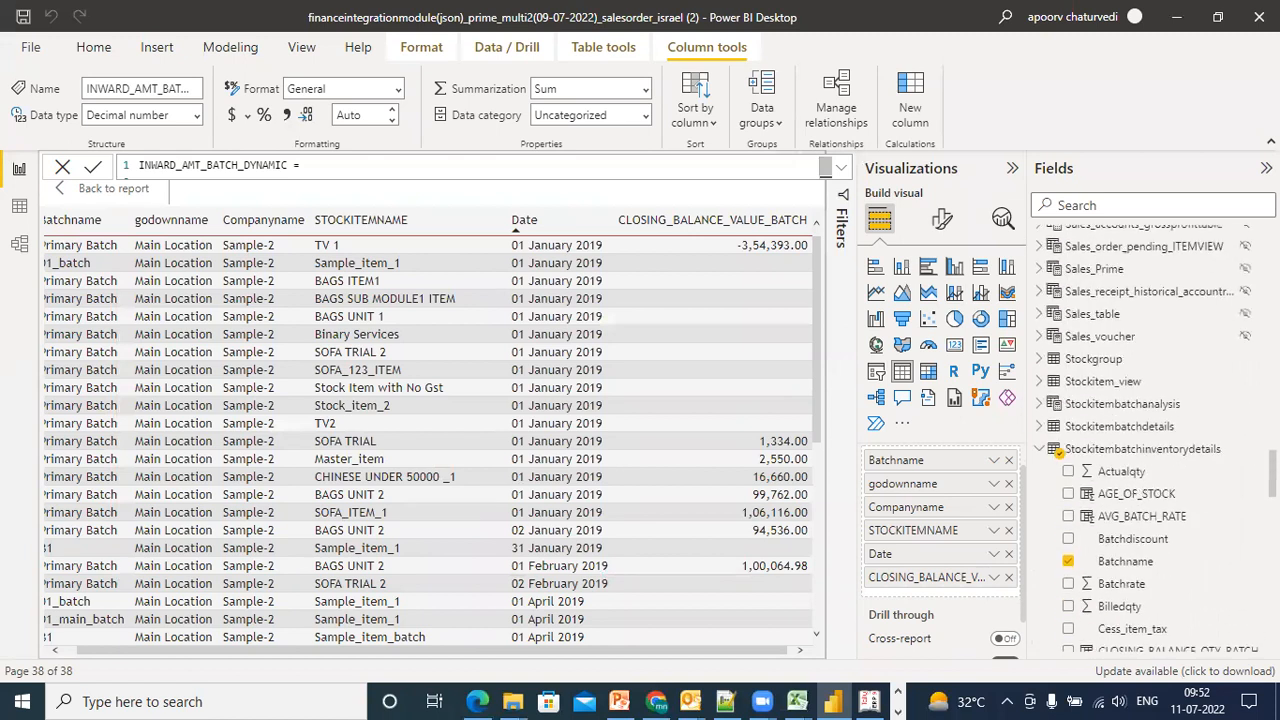
scroll(1150, 440, down, 1)
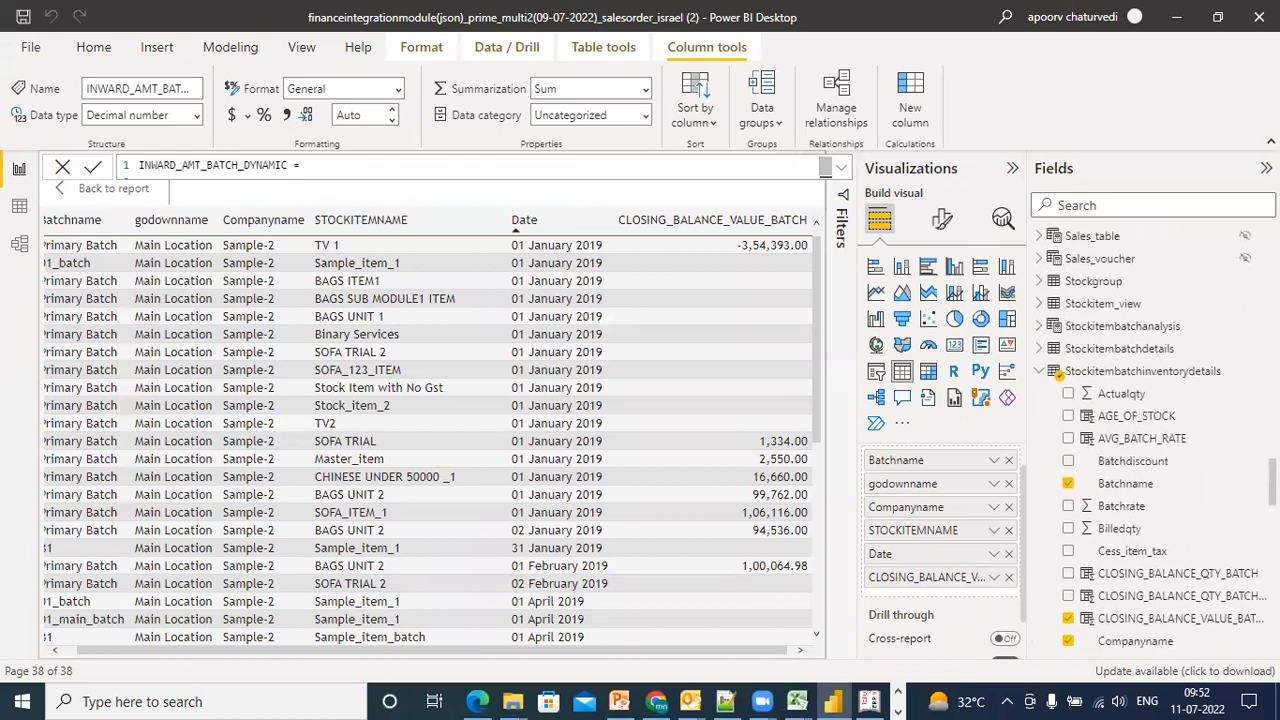
scroll(1150, 440, down, 1)
scroll(1150, 440, down, 10)
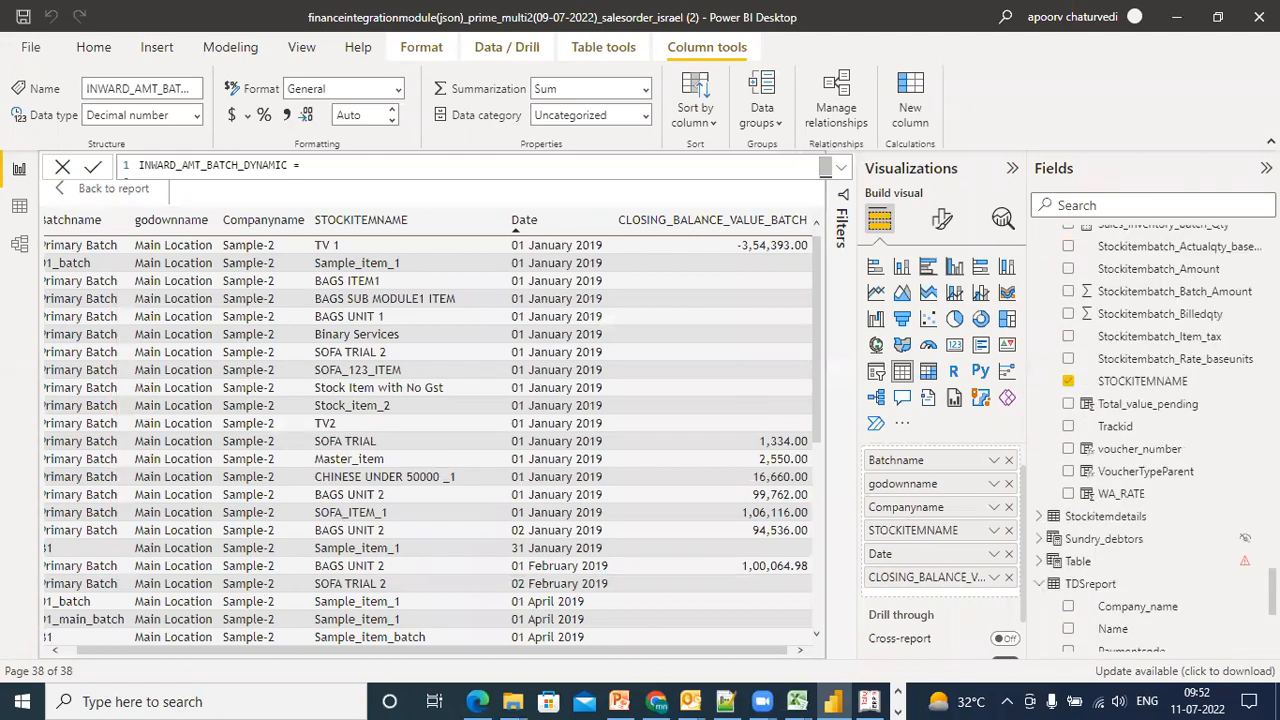
scroll(1150, 440, up, 8)
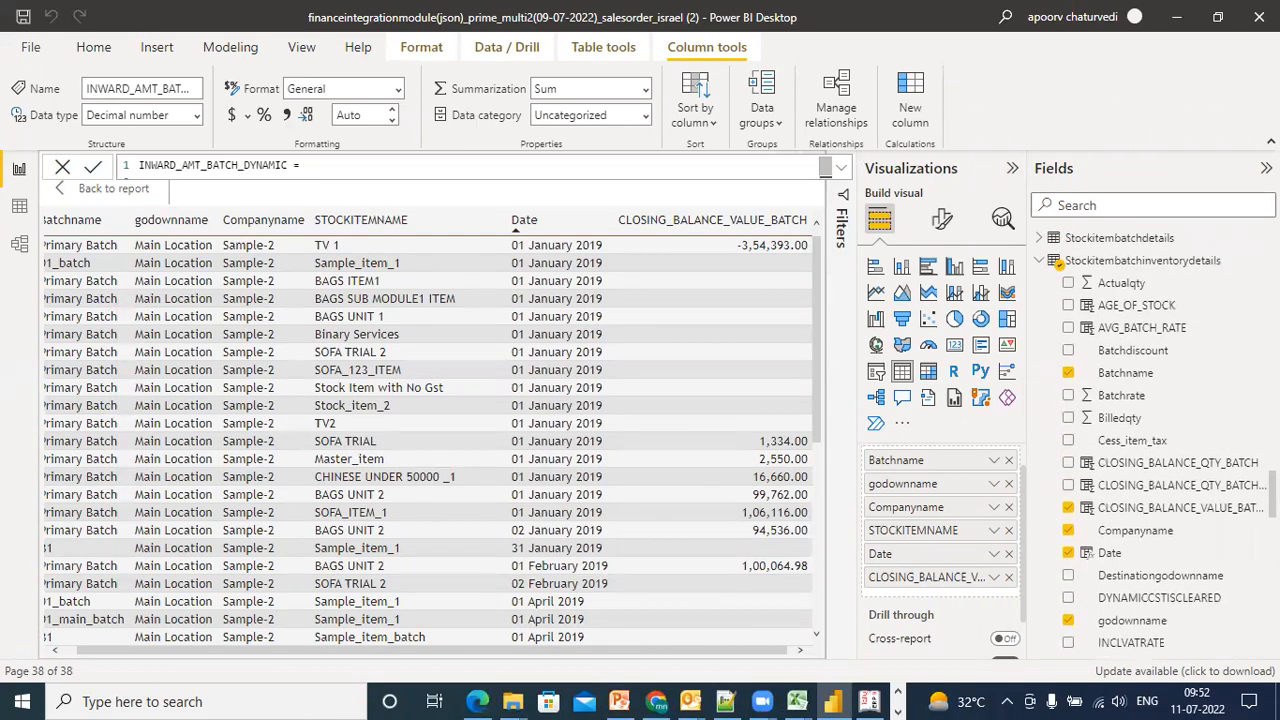
scroll(1150, 440, down, 15)
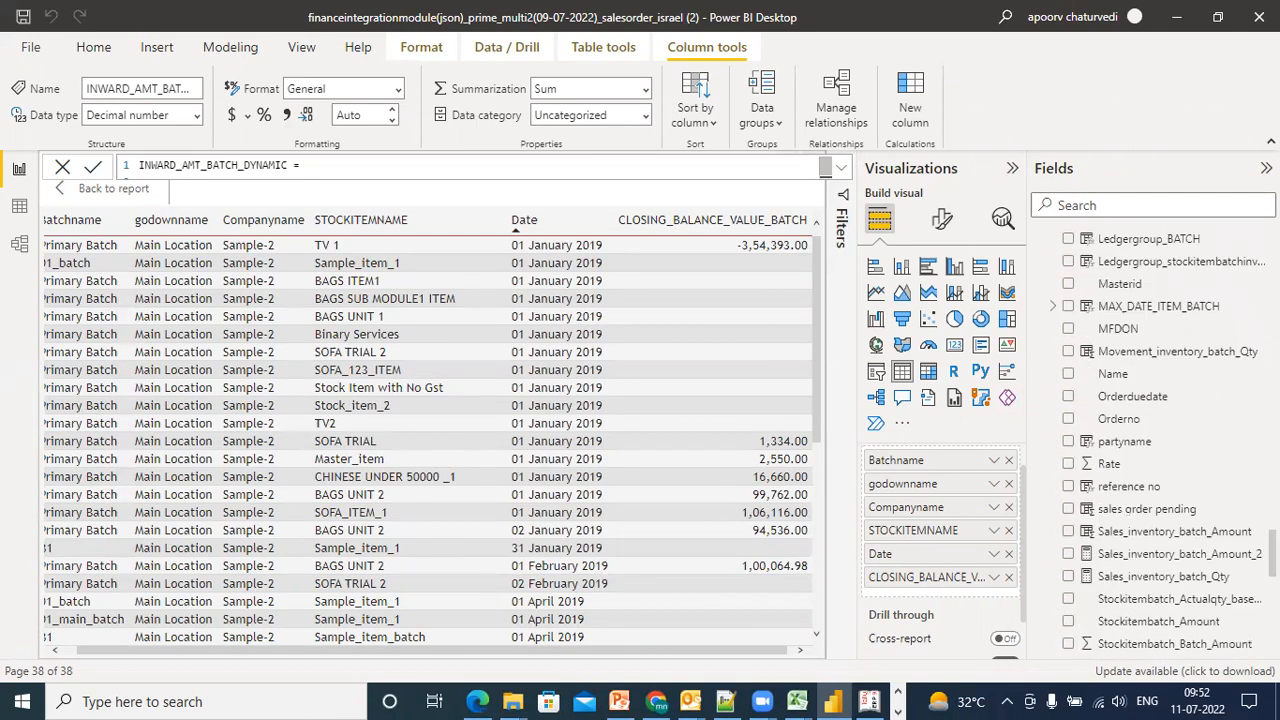
scroll(1150, 440, down, 5)
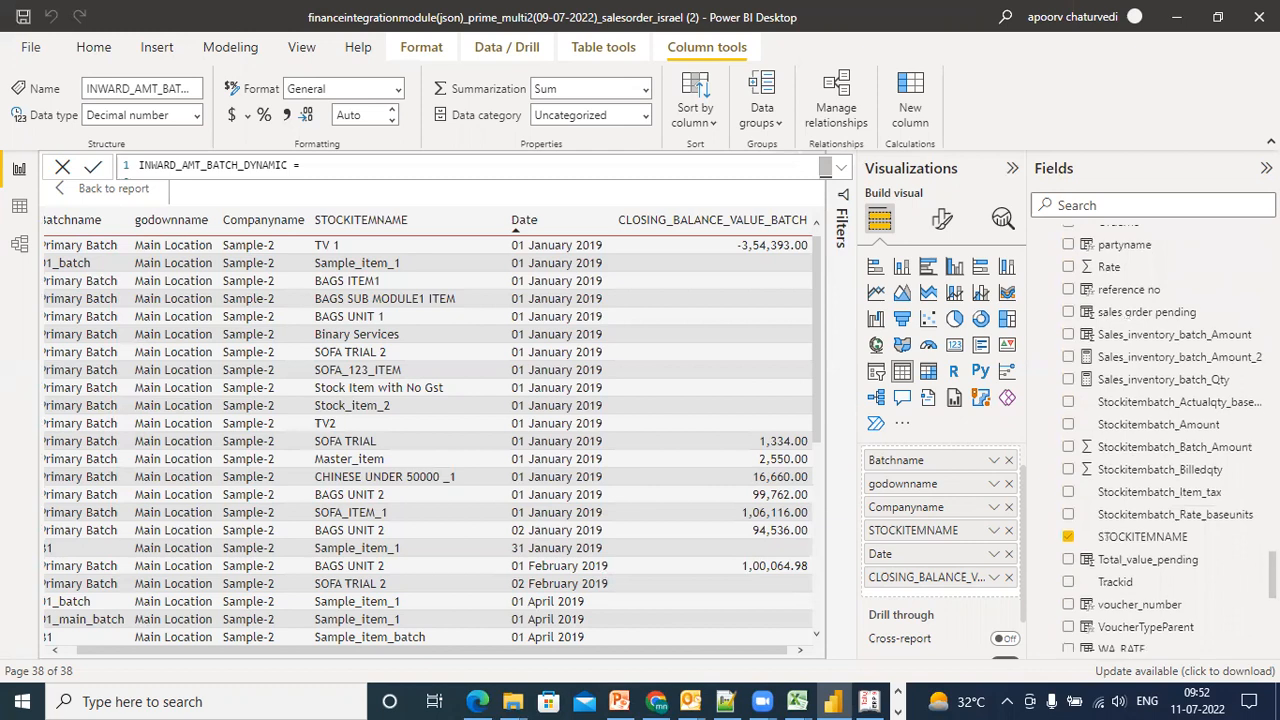
scroll(1150, 440, up, 15)
scroll(1150, 440, down, 5)
scroll(1168, 457, down, 1)
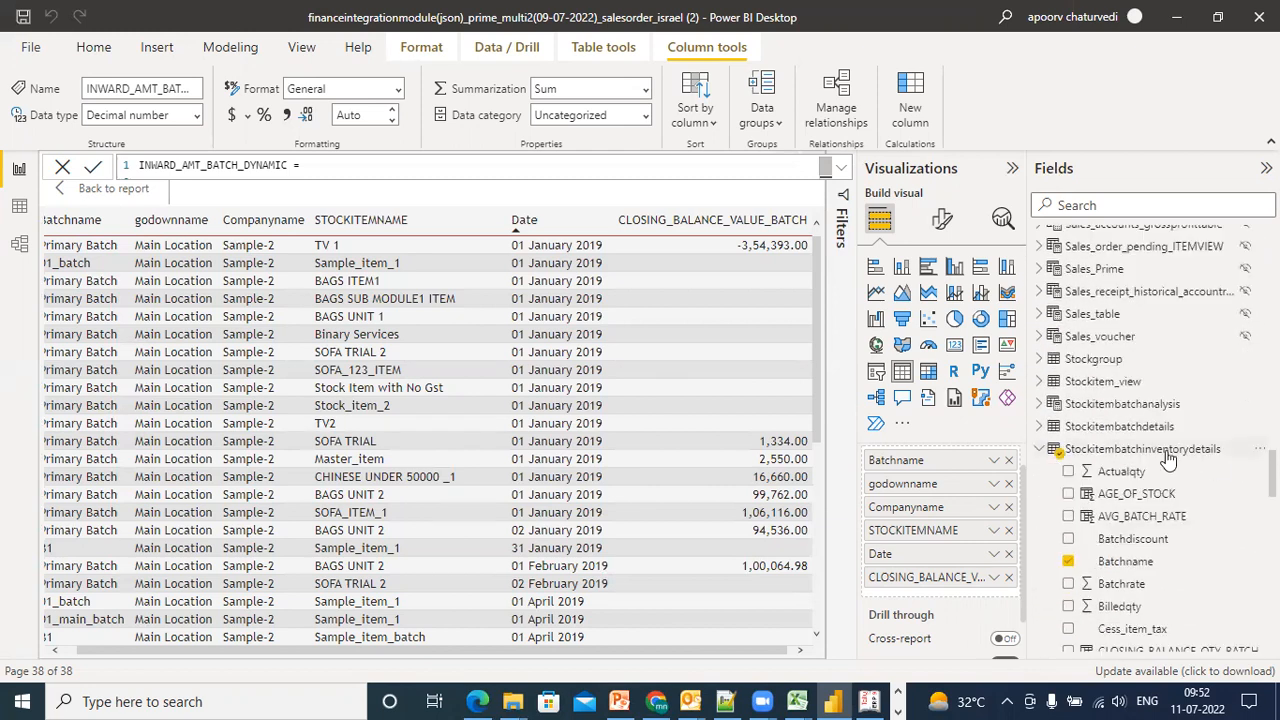
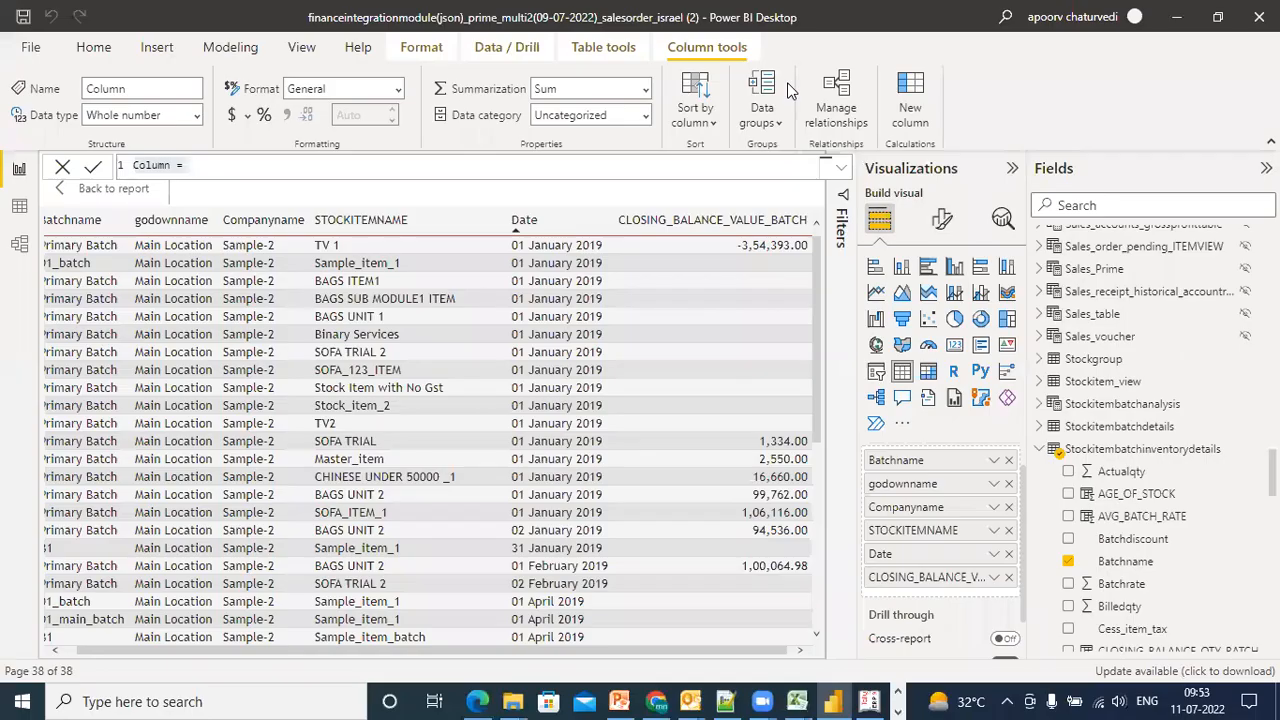
drag(240, 163, 76, 156)
text(COGS_WA=WA)
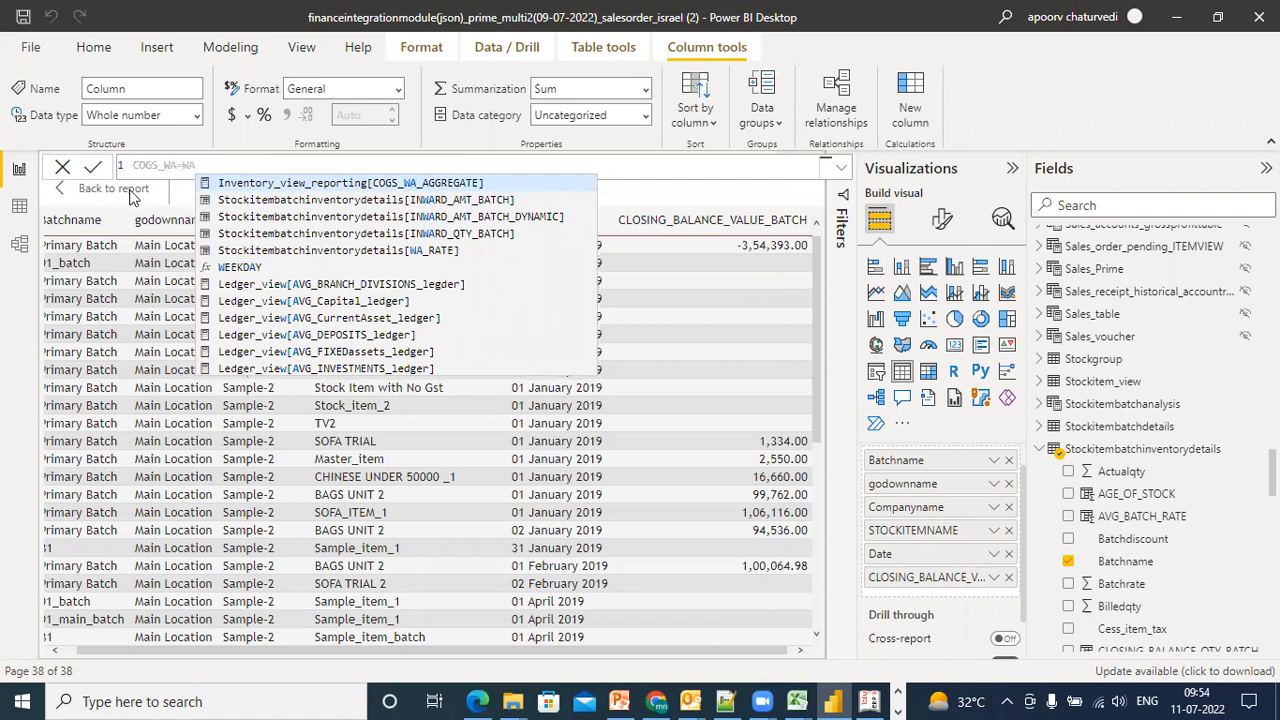
click(256, 250)
text(*)
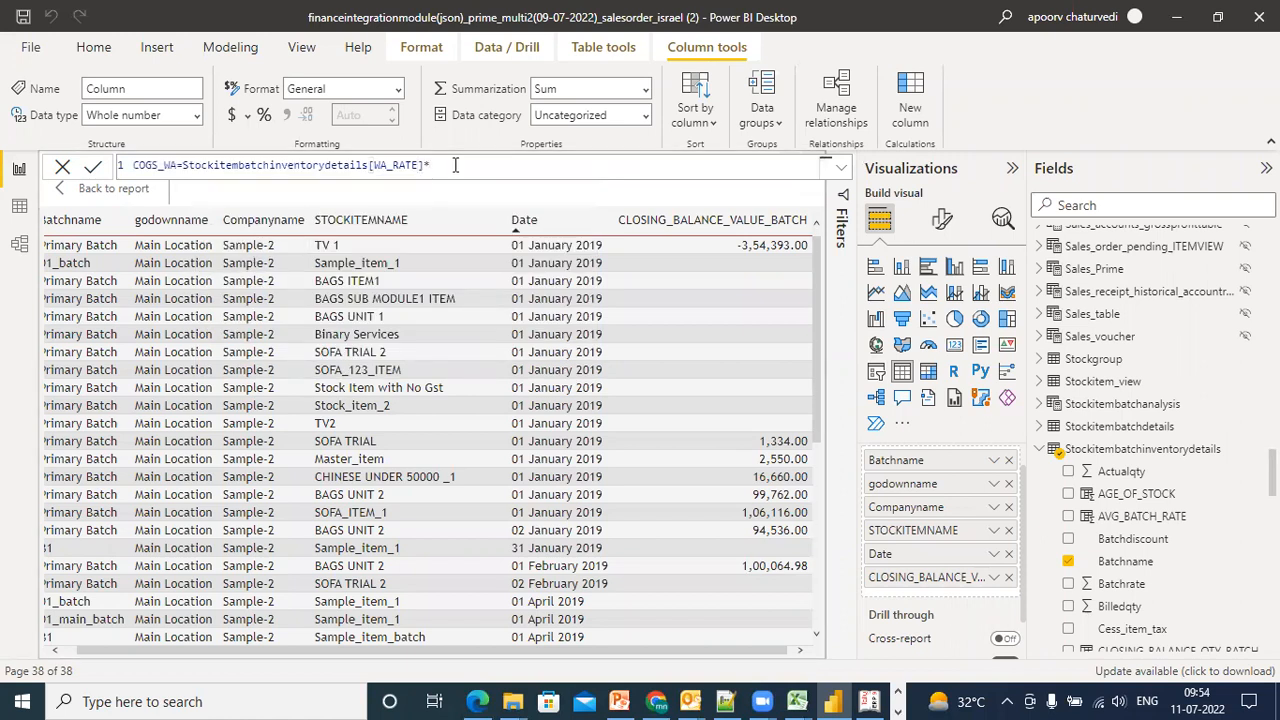
text(SALE)
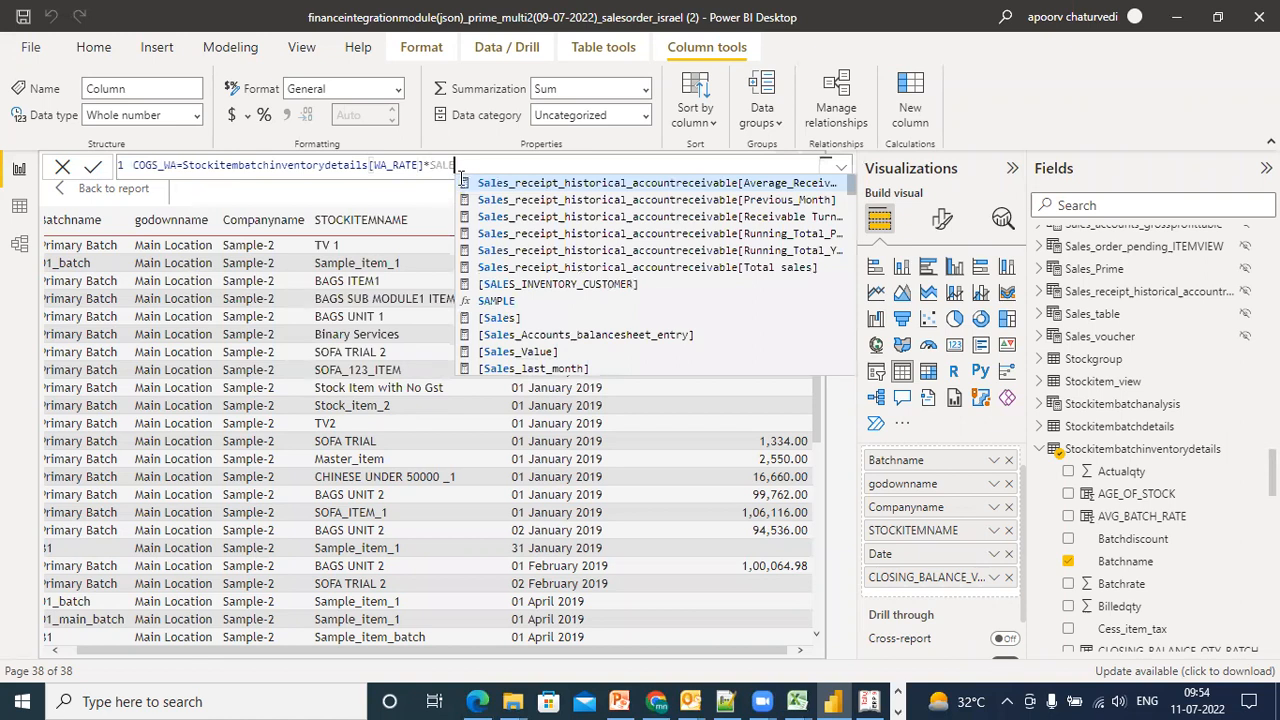
drag(853, 186, 855, 240)
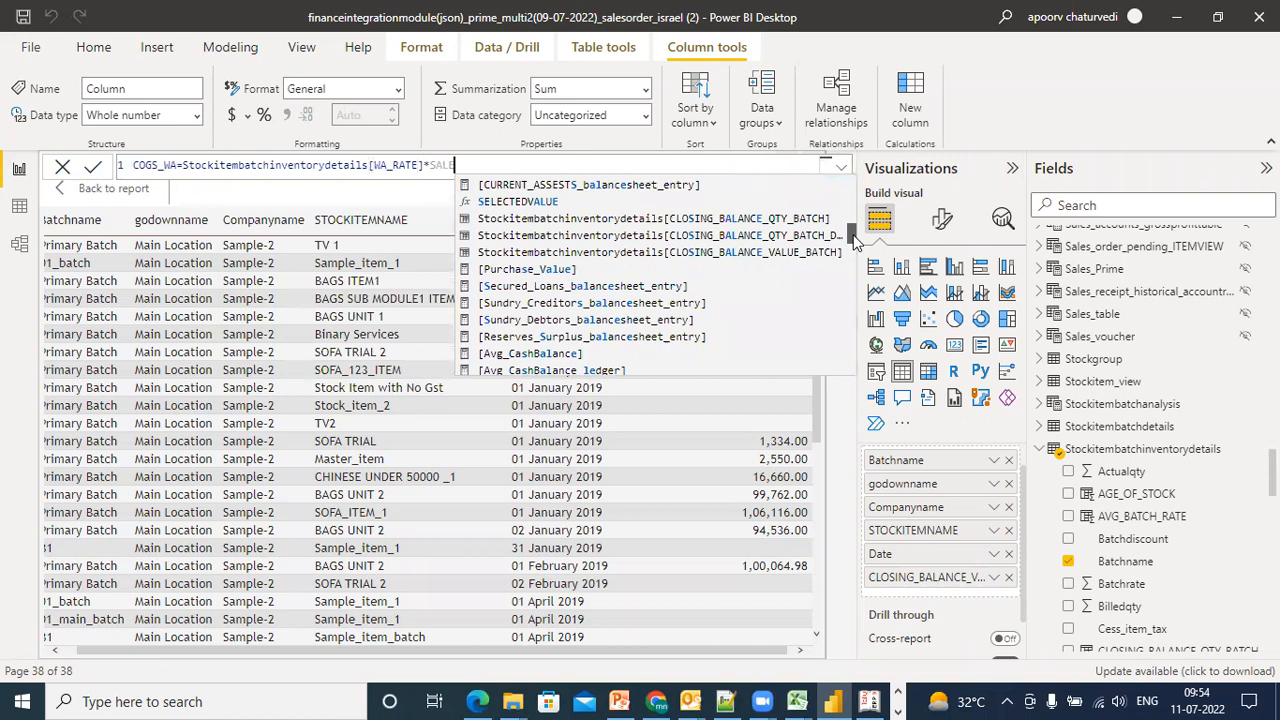
drag(853, 240, 849, 287)
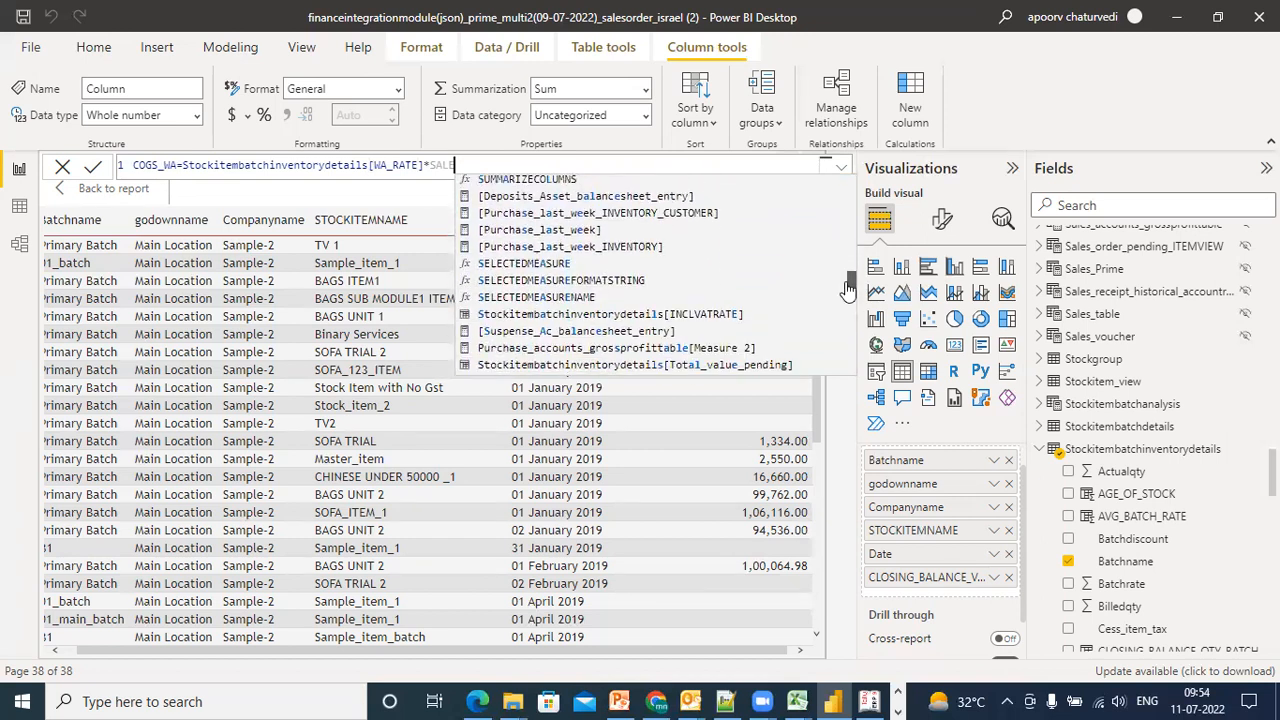
scroll(845, 288, up, 1)
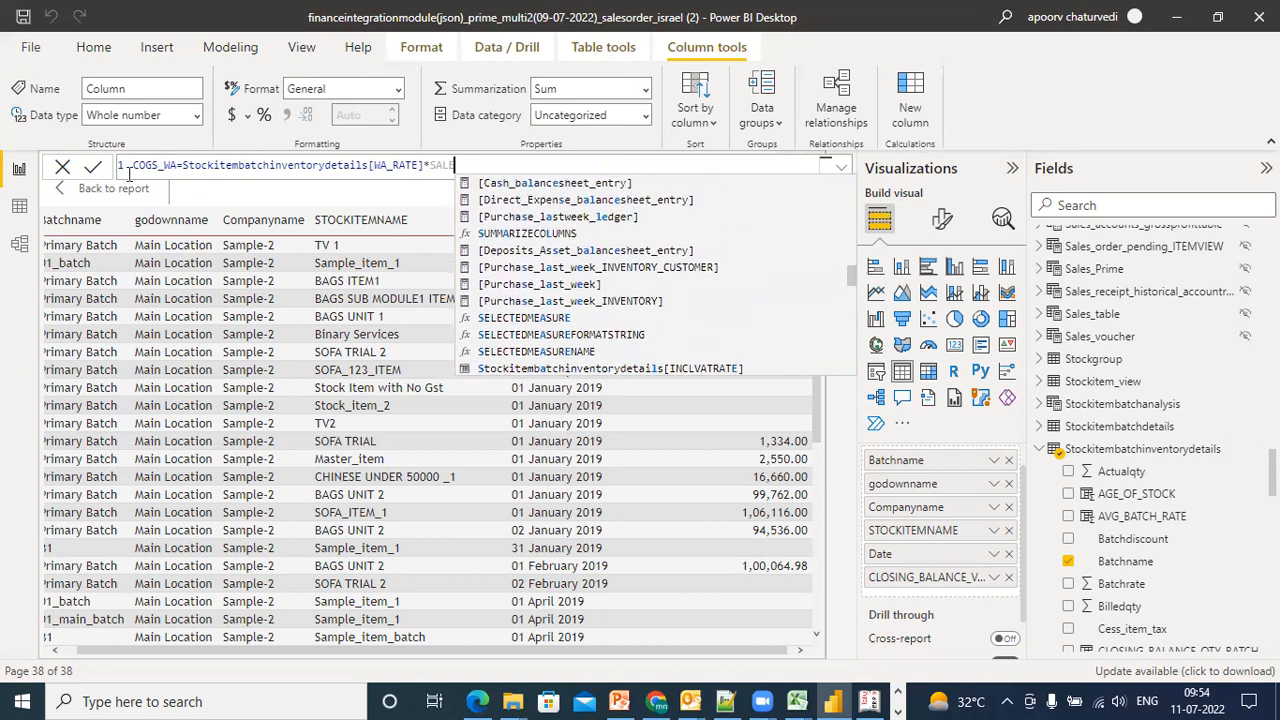
click(62, 167)
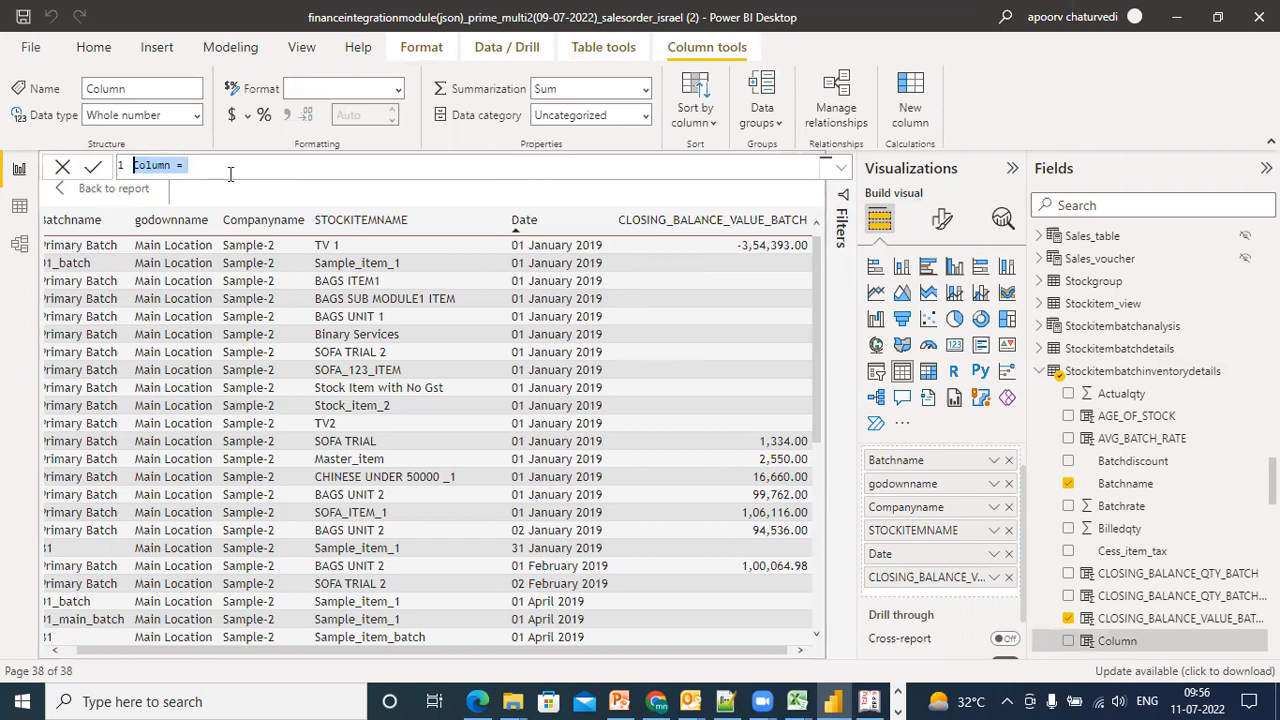
Define the new column as COST_OF_GOODSSOLD=Stockitembatchinventorydetails[WA_RATE]*Stockitembatchinventorydetails[Sales_inventory_batch_Qty] and apply the formula
text(COST_)
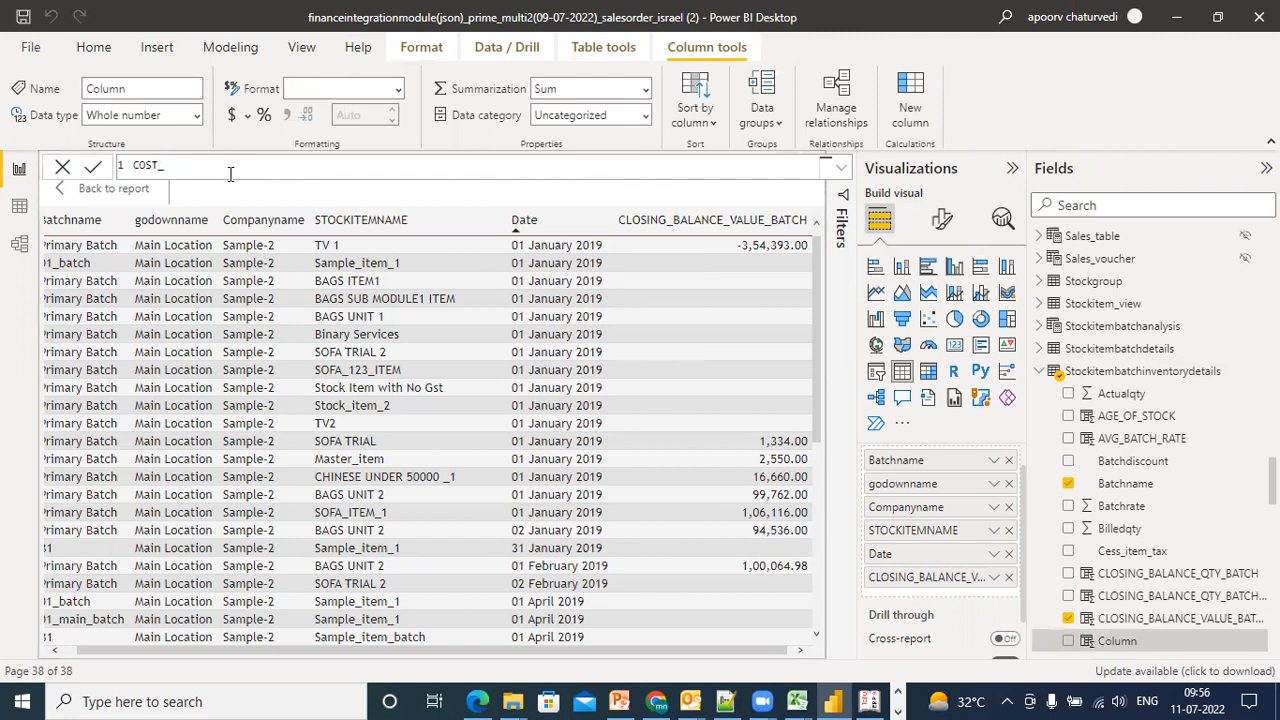
text(OF_GOODSSOLD=WA)
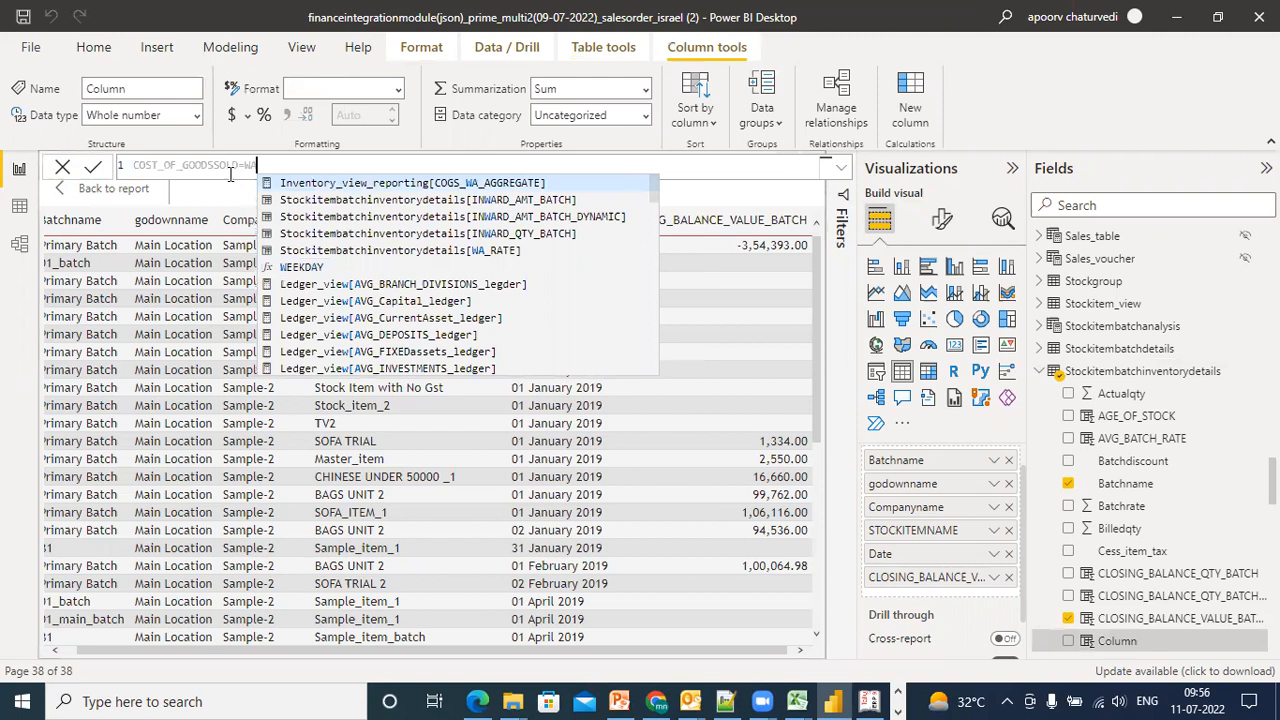
click(321, 251)
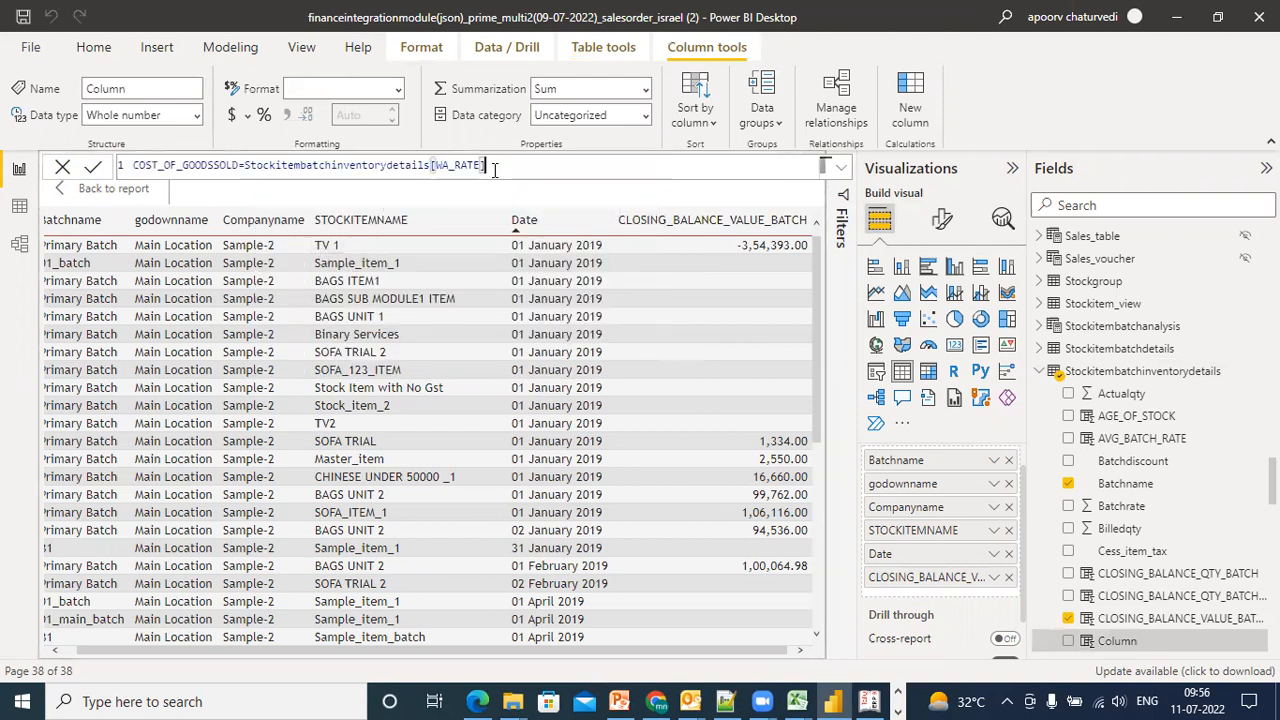
text(*SALES)
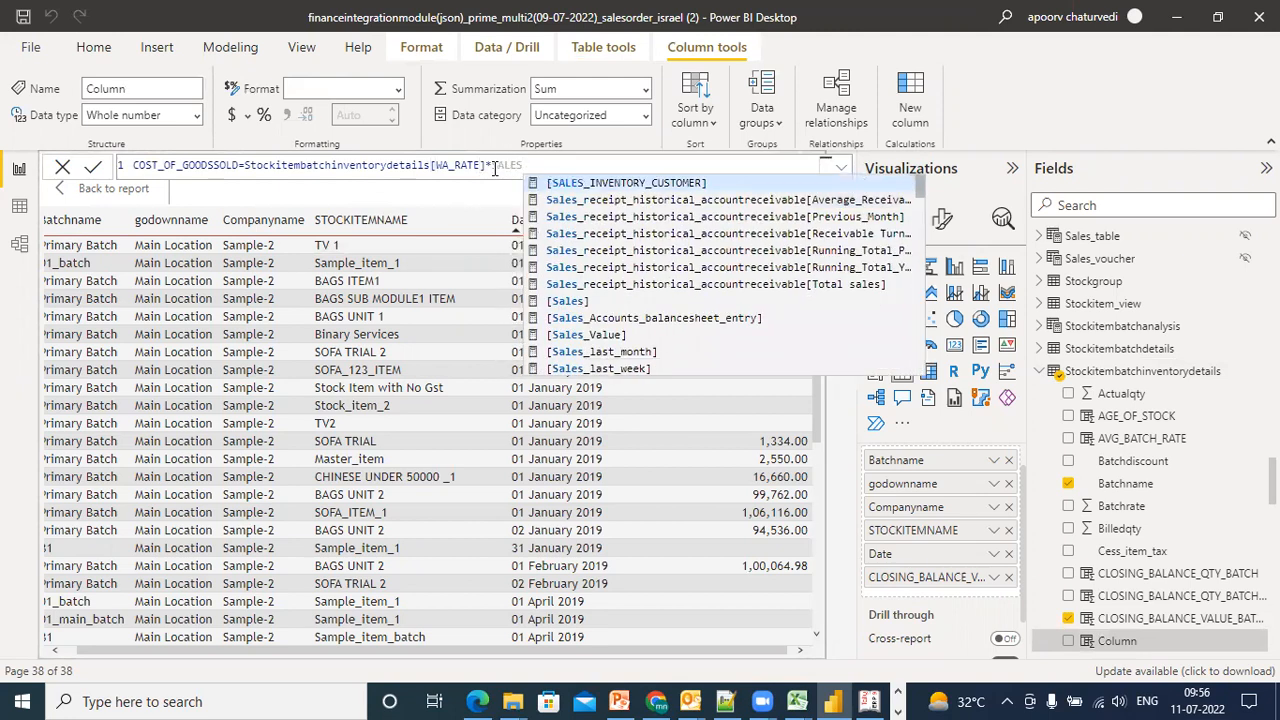
text(_INEV)
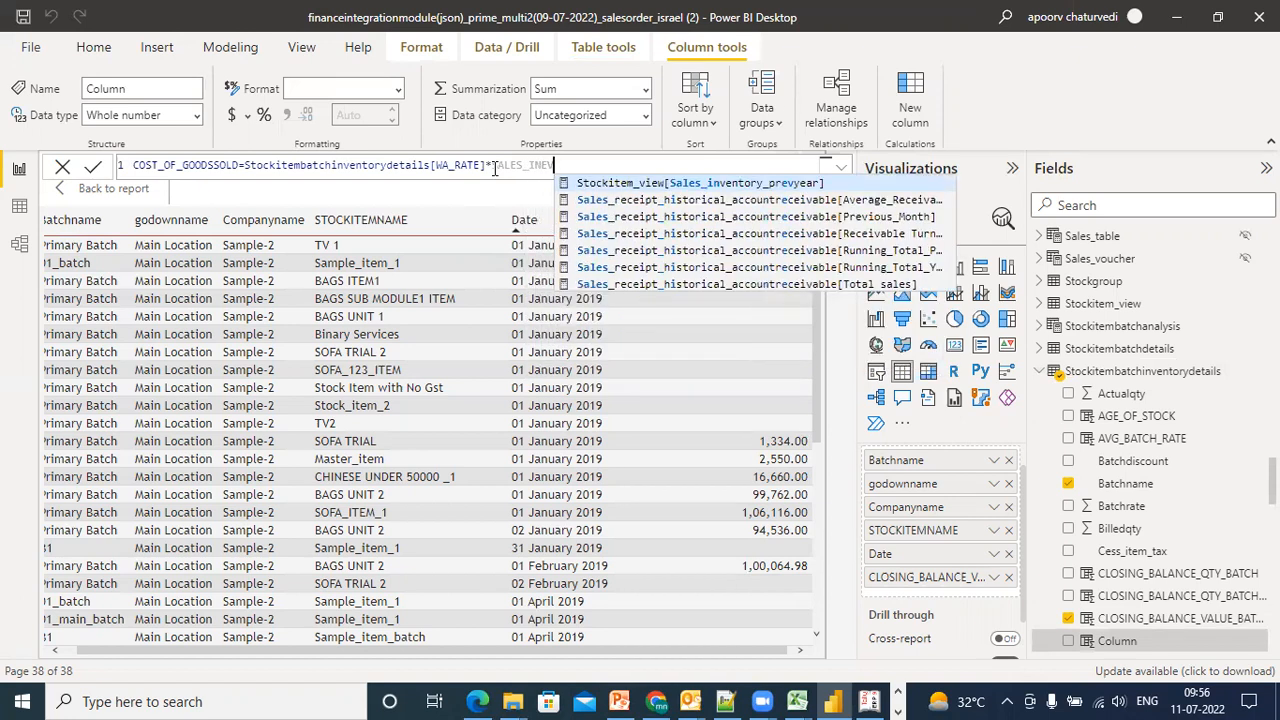
key(BackSpace)
key(BackSpace)
key(BackSpace)
key(BackSpace)
key(BackSpace)
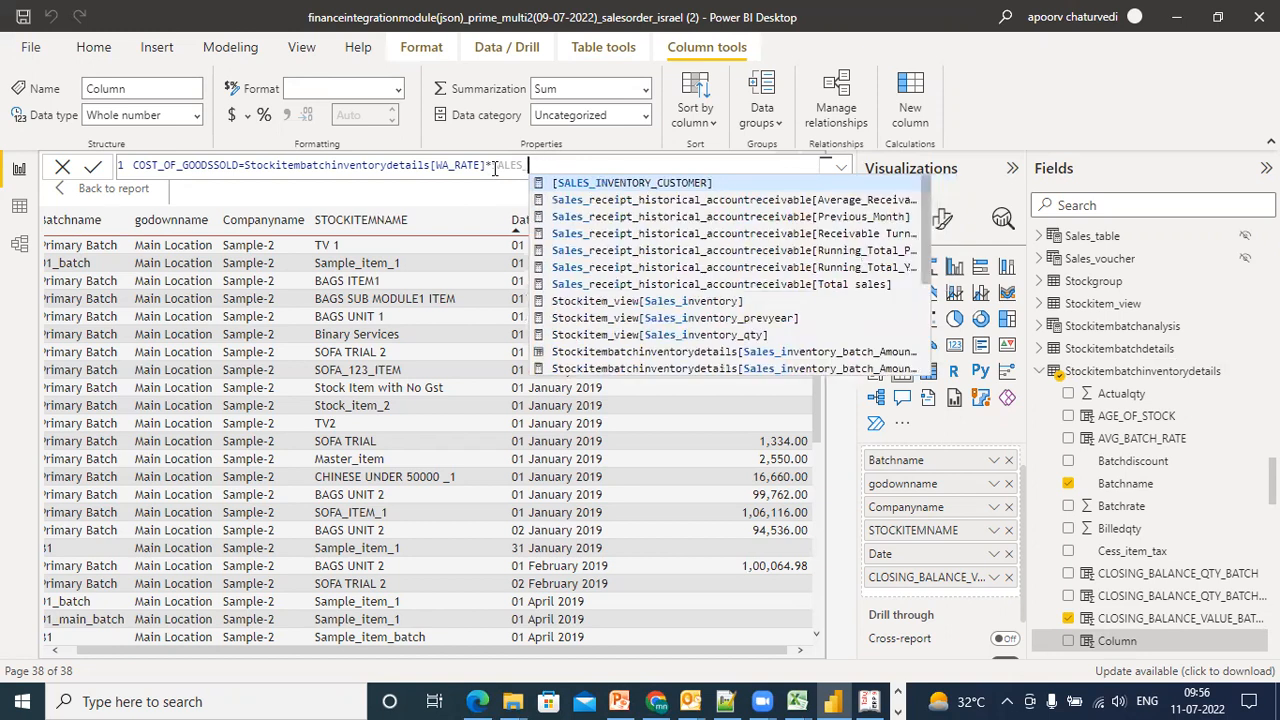
text(_INE)
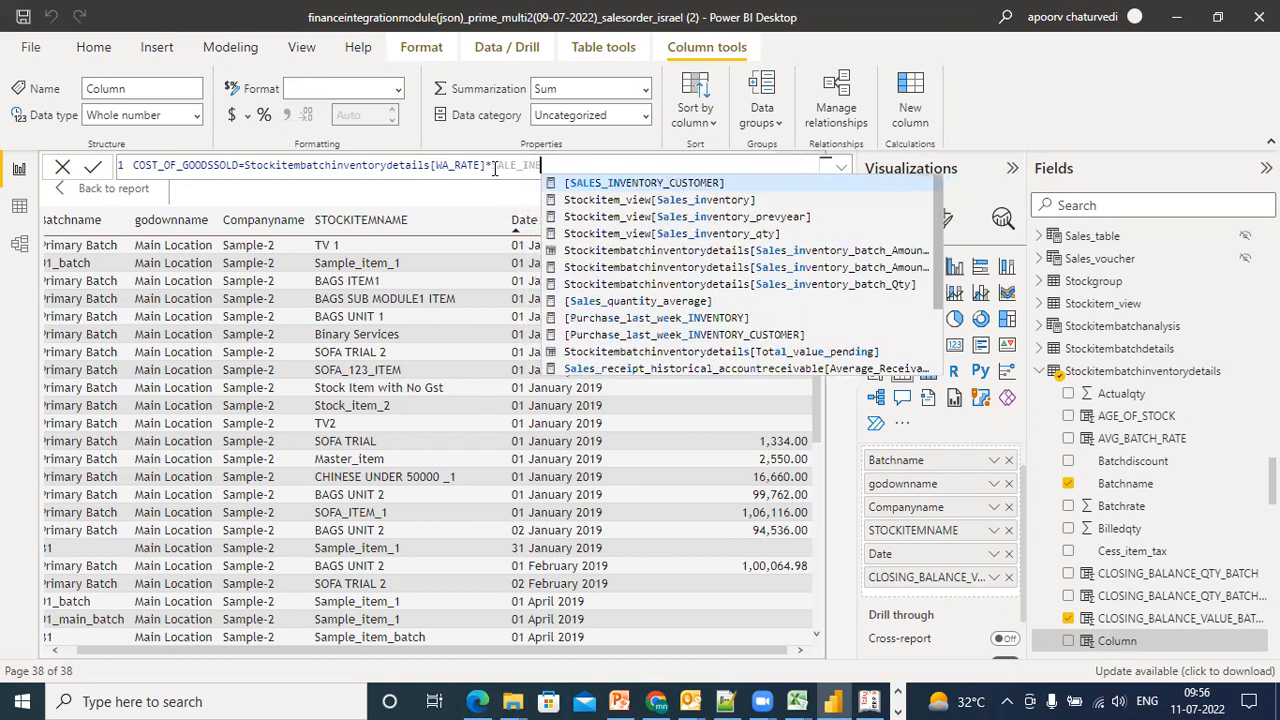
click(885, 285)
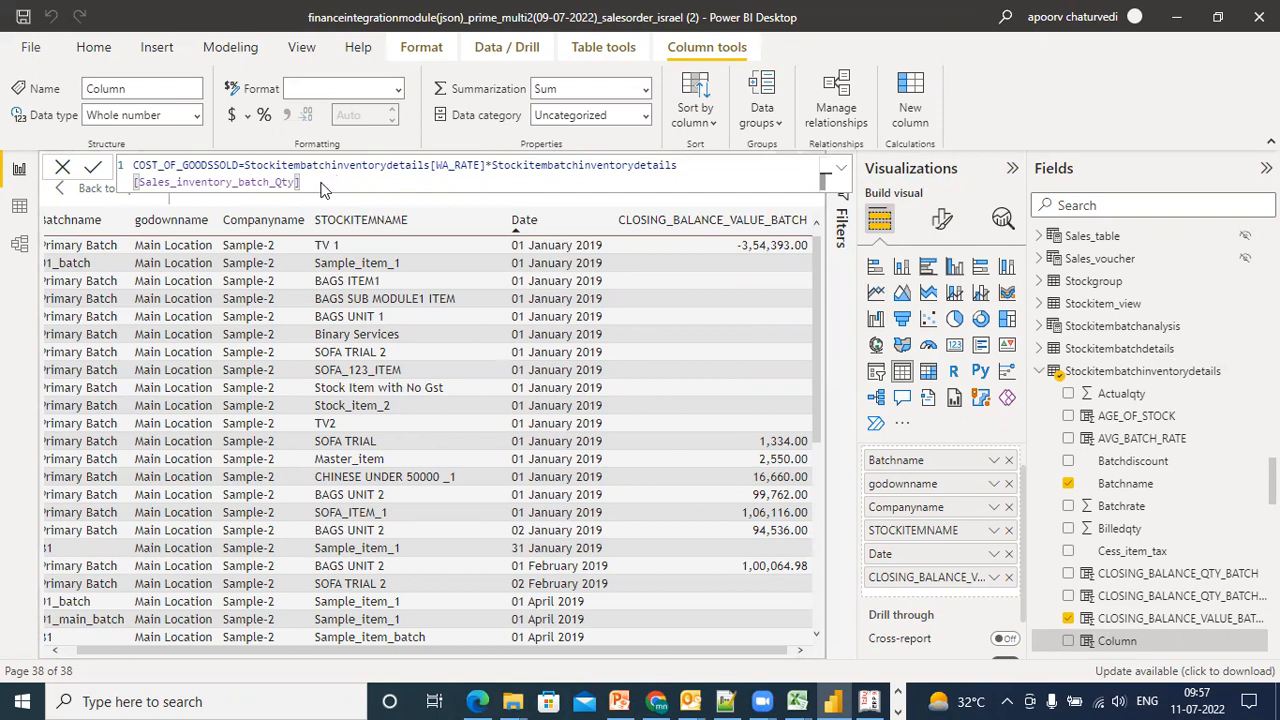
key(Return)
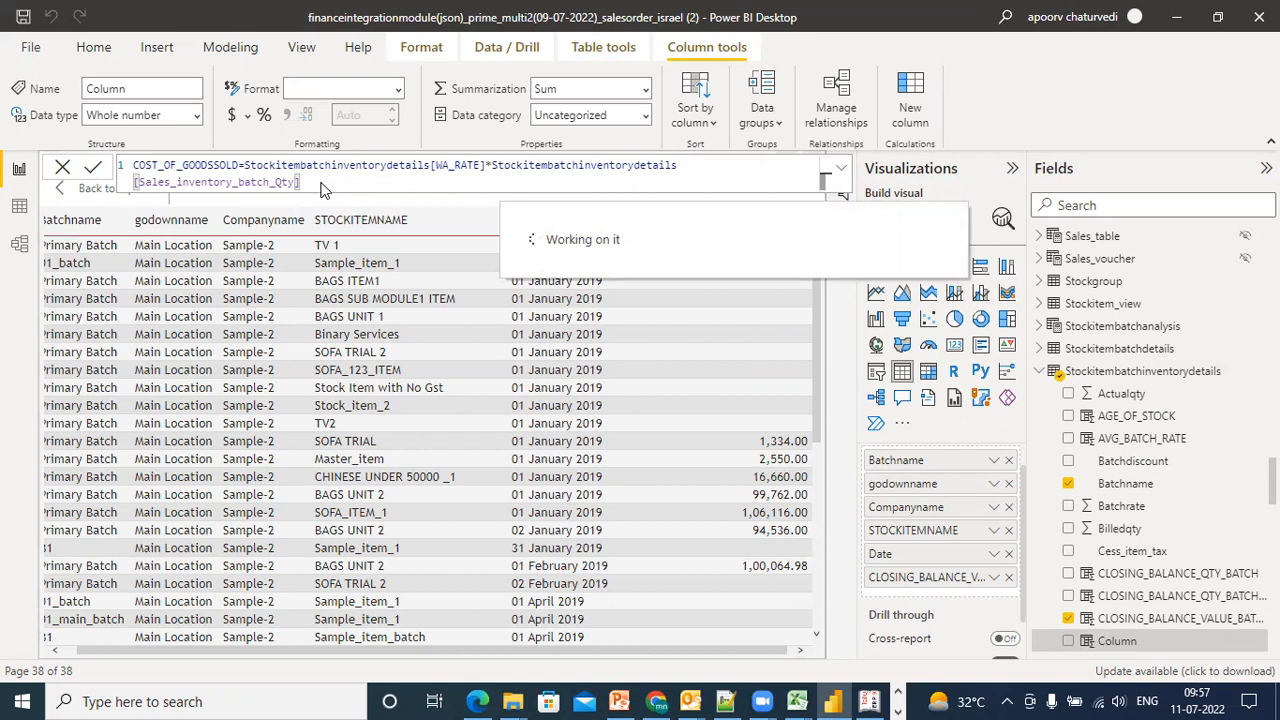
Switch to Notepad++ and review the MEASURE STEP 1 line in new 33
click(725, 701)
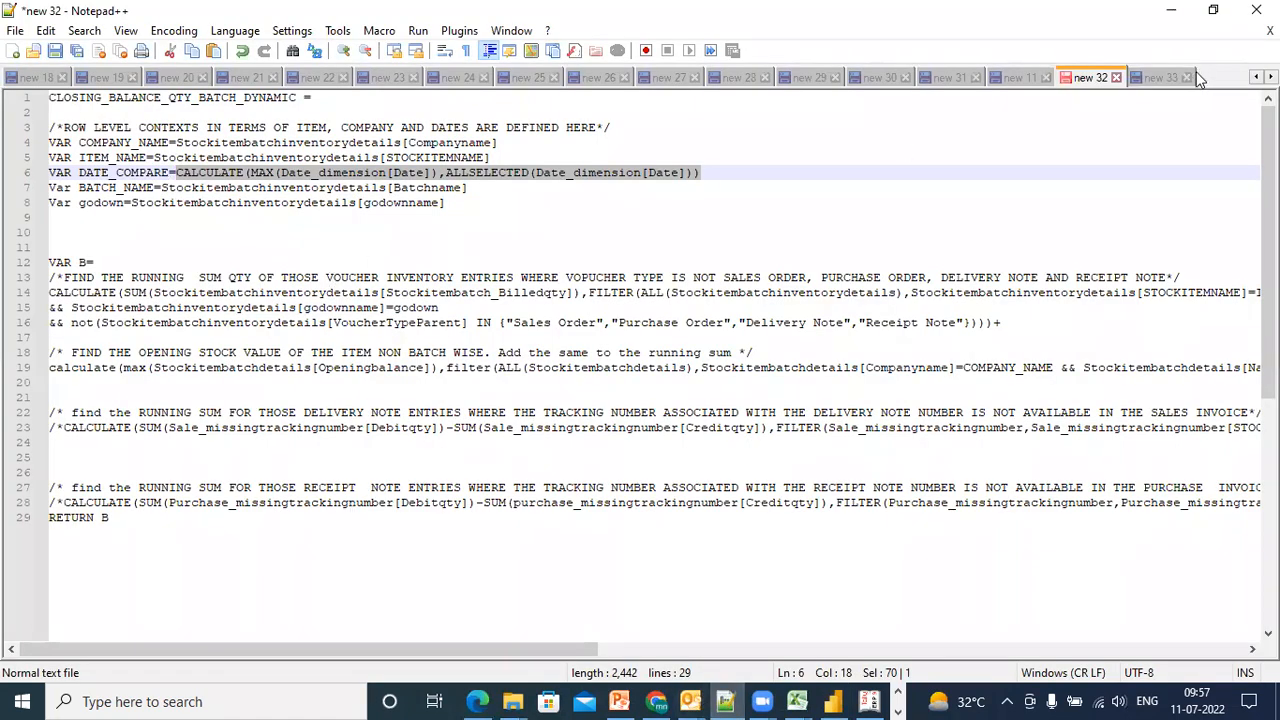
click(1150, 77)
click(545, 127)
drag(545, 127, 30, 133)
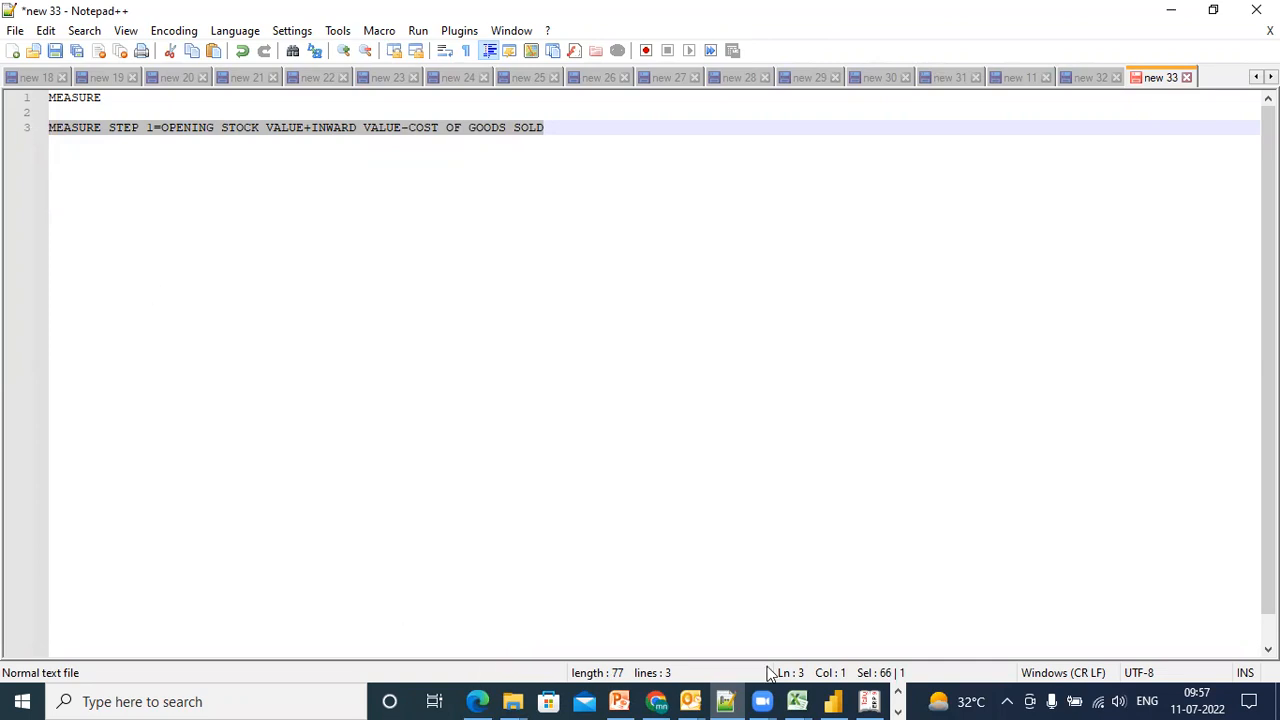
click(835, 700)
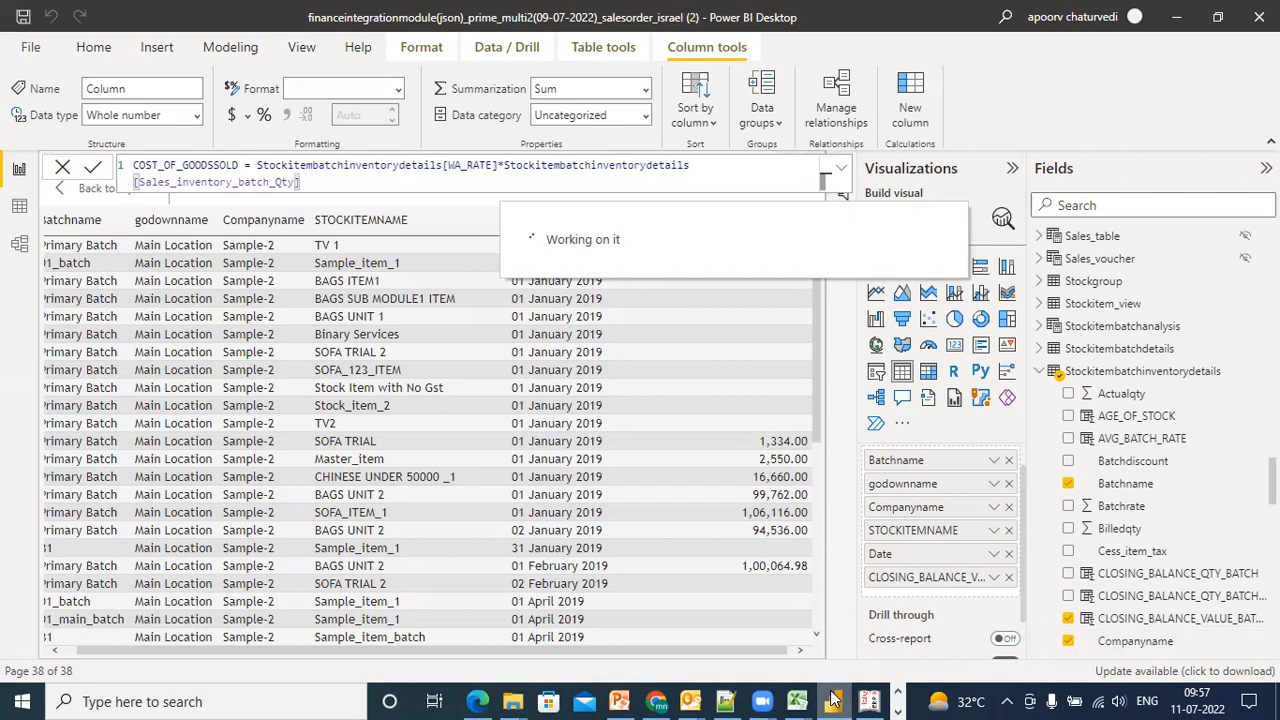
click(1160, 376)
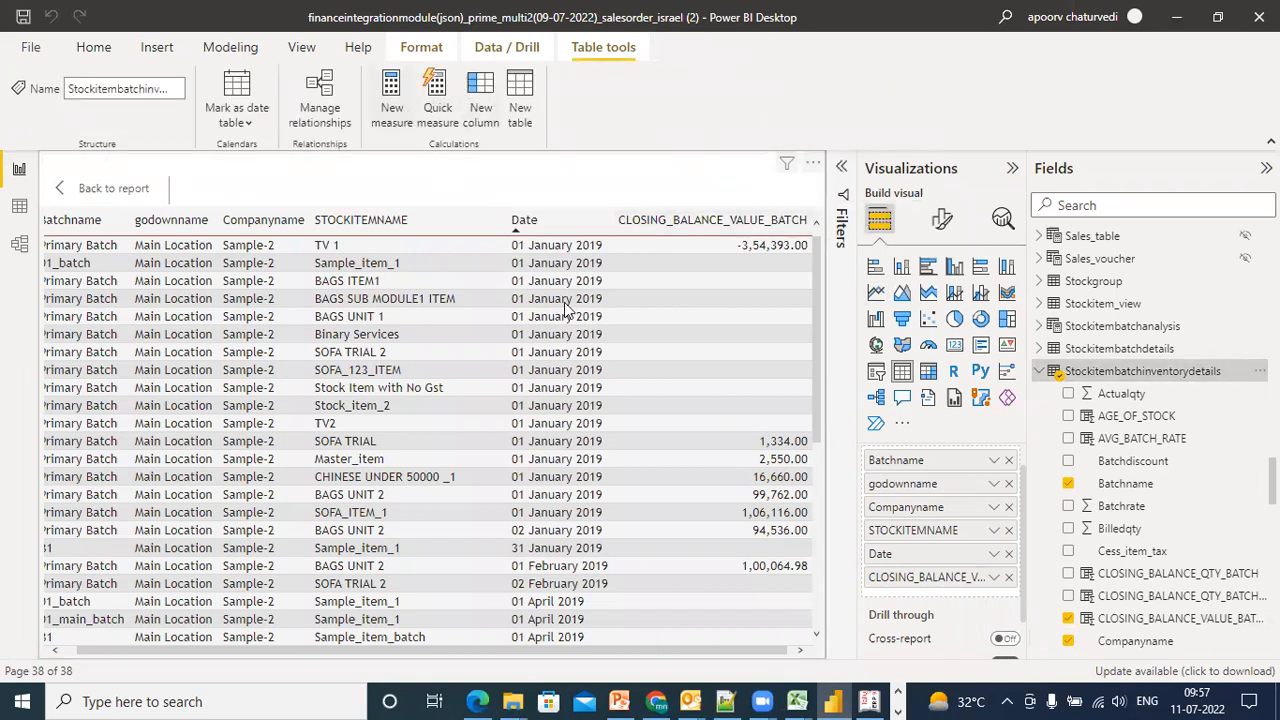
click(29, 18)
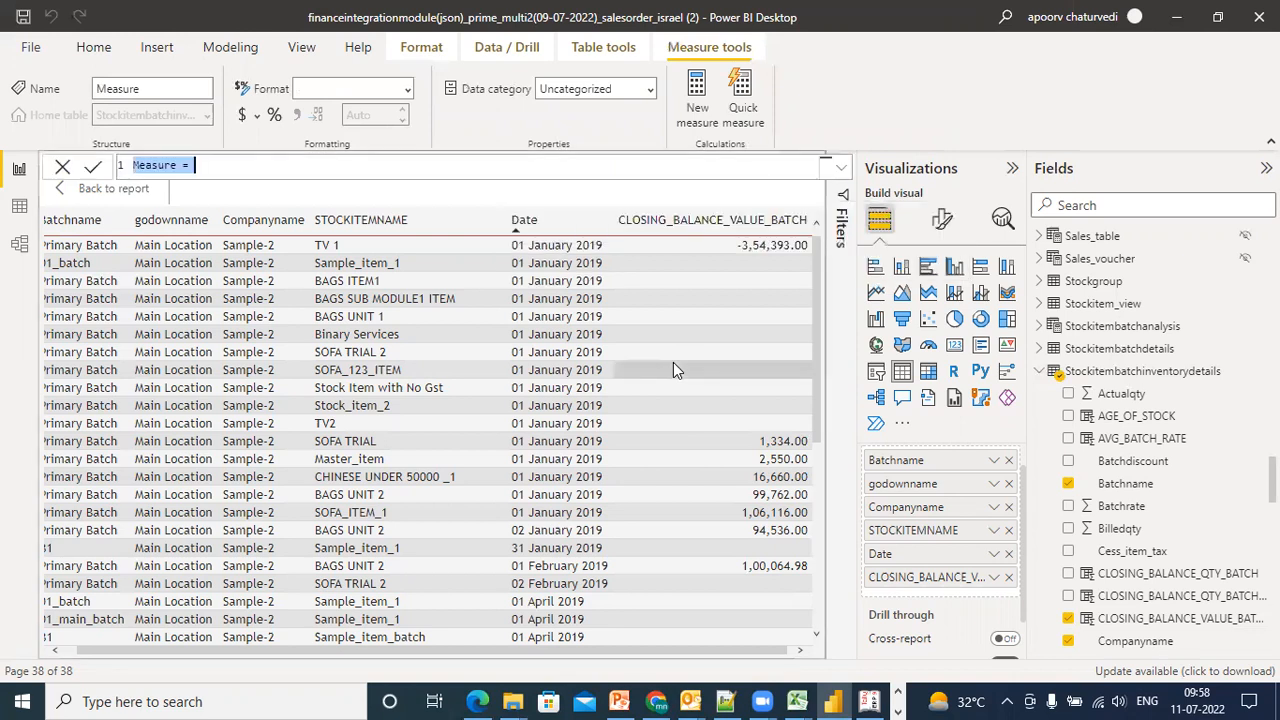
click(206, 166)
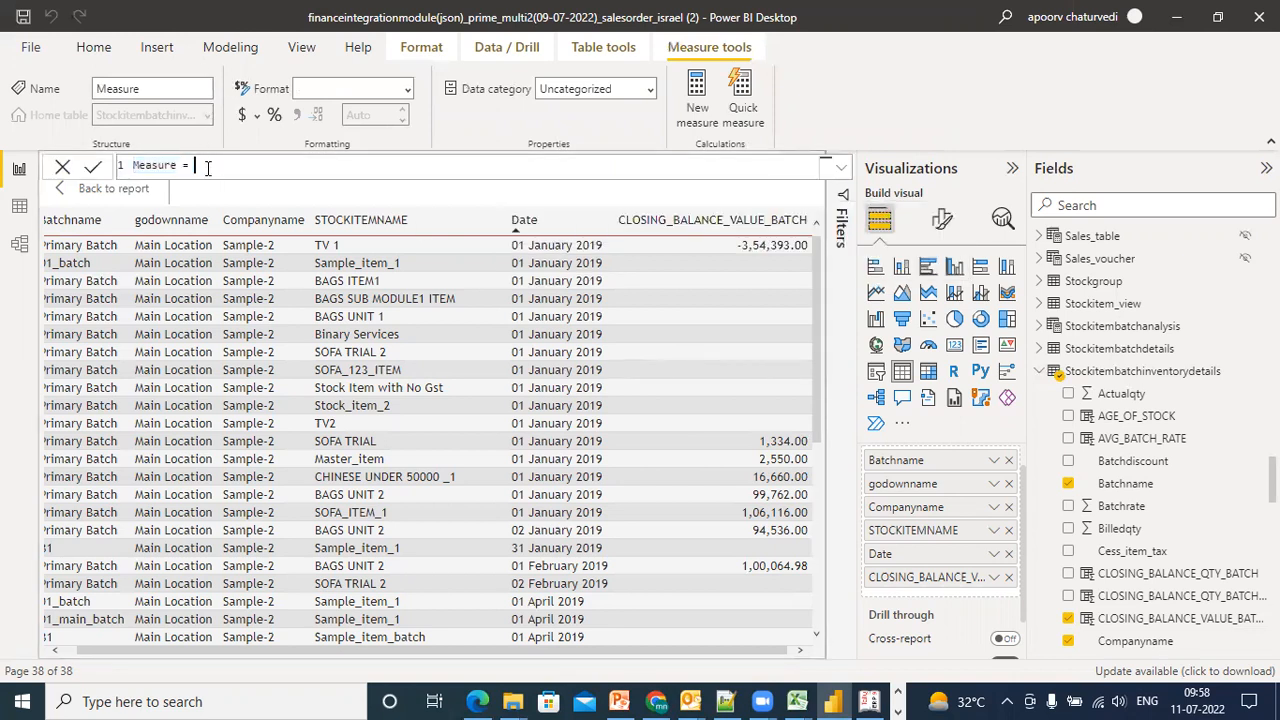
text(OPENING)
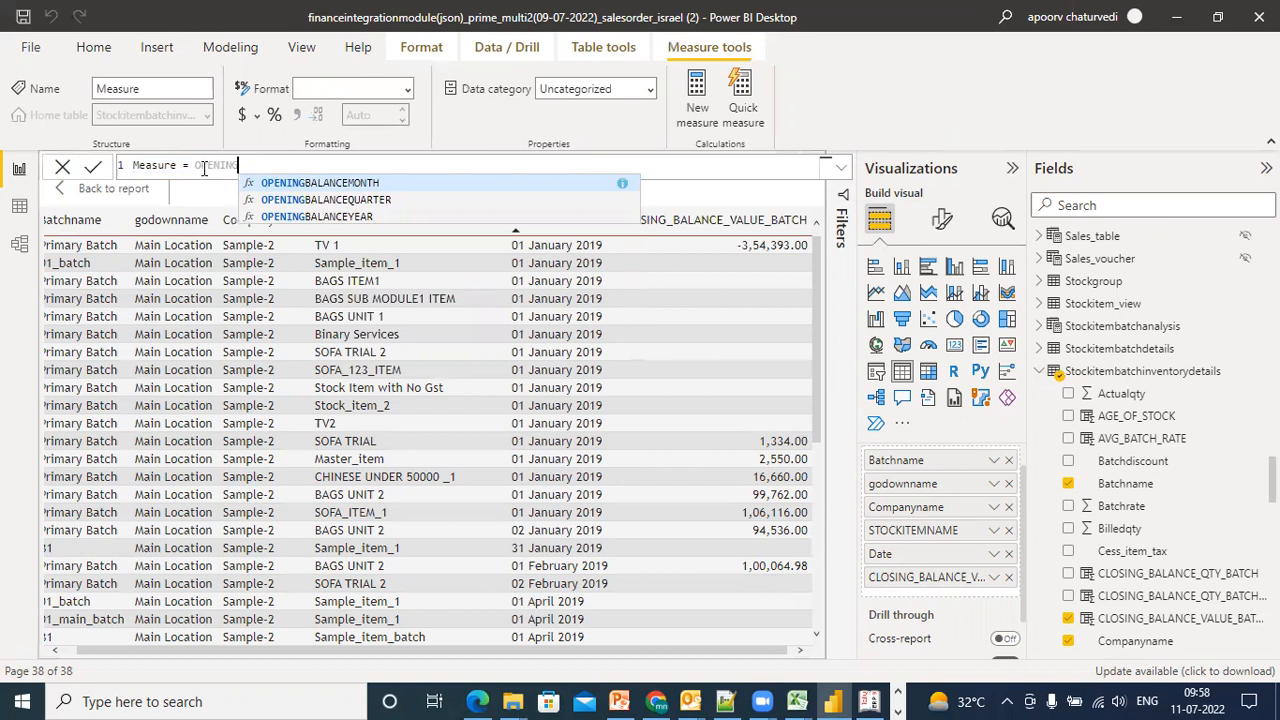
drag(240, 165, 195, 167)
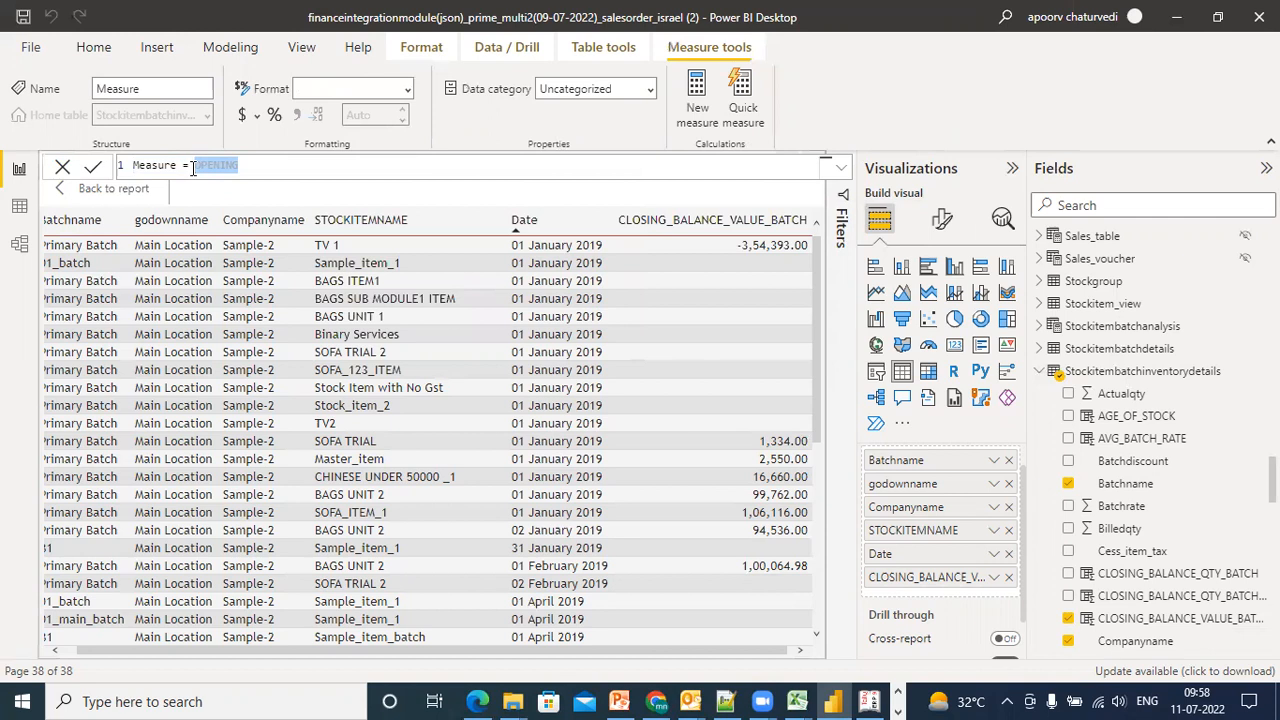
text(COST)
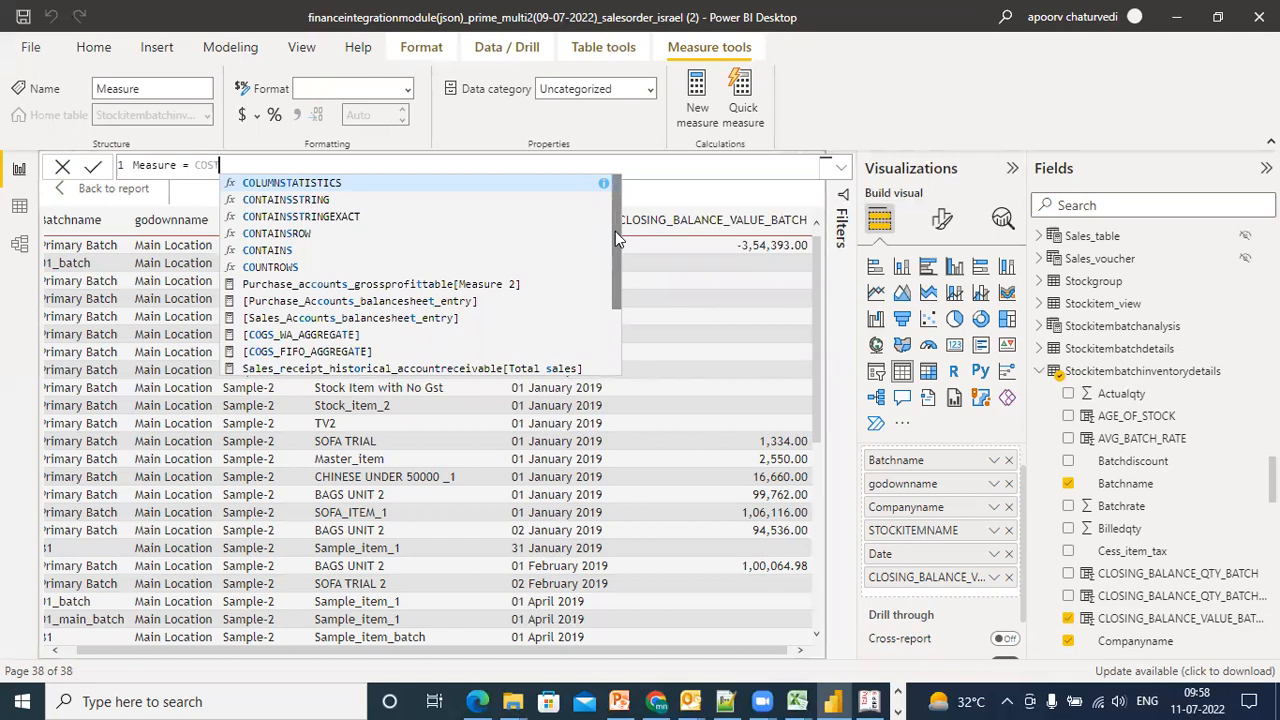
drag(615, 231, 608, 327)
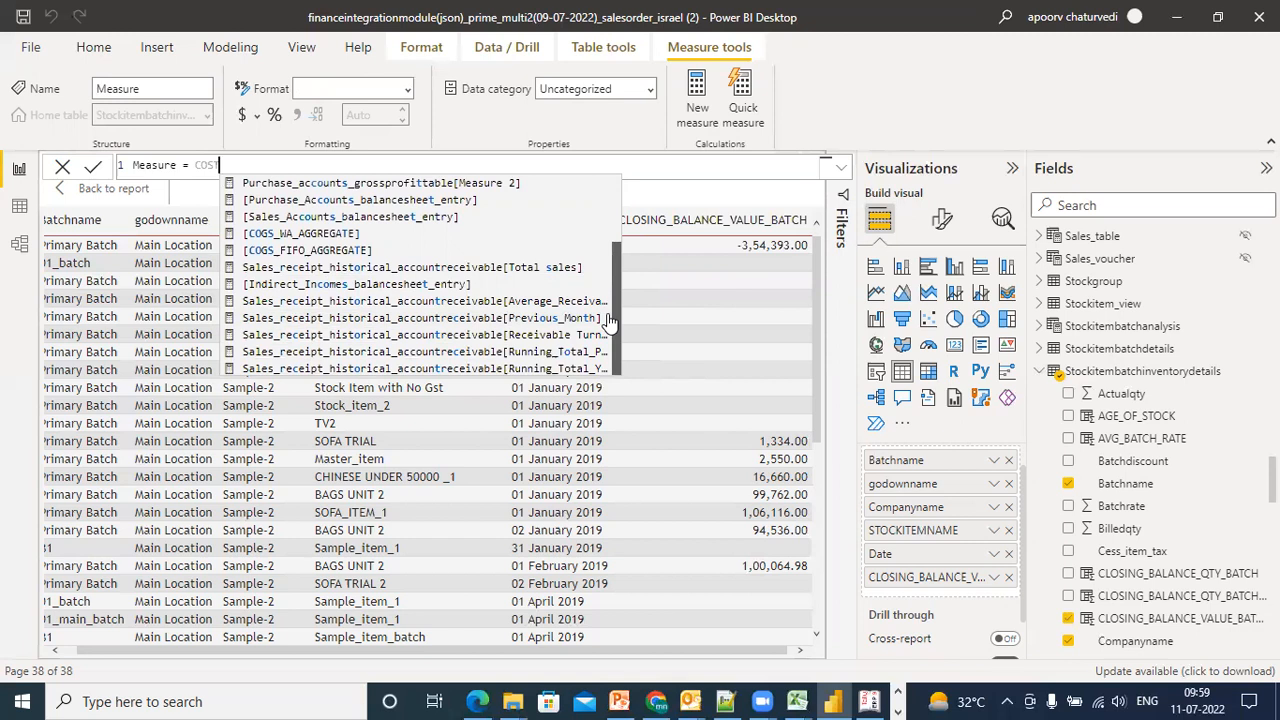
drag(610, 318, 607, 228)
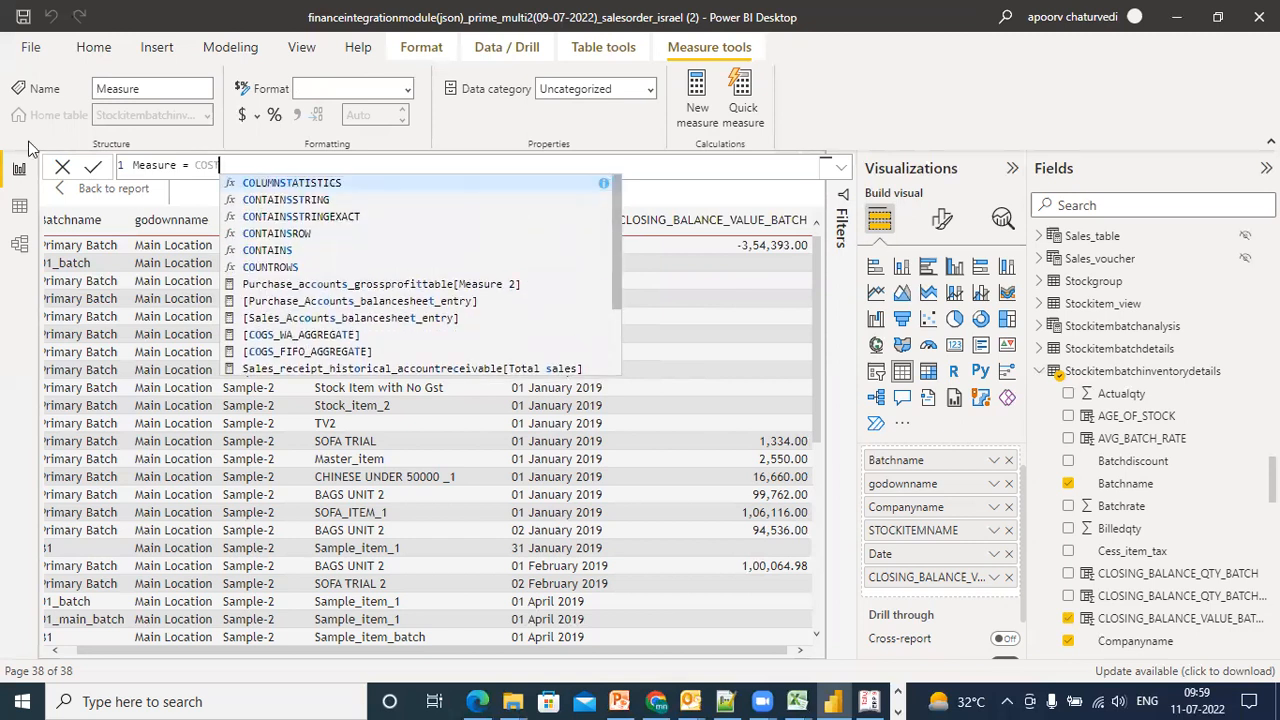
click(62, 167)
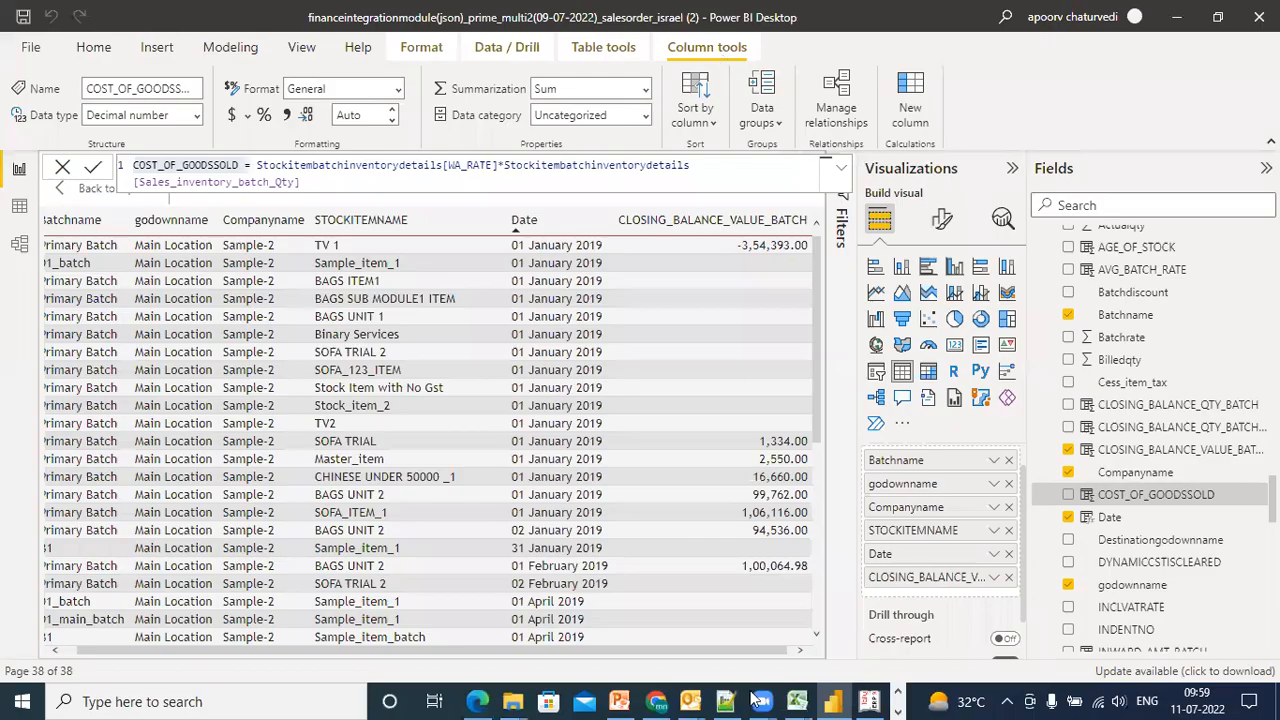
Switch to Notepad++ and add the line MEASURE_1=COST_OF_GOODSSOLD below the MEASURE STEP 1 line in new 33
click(728, 701)
click(616, 232)
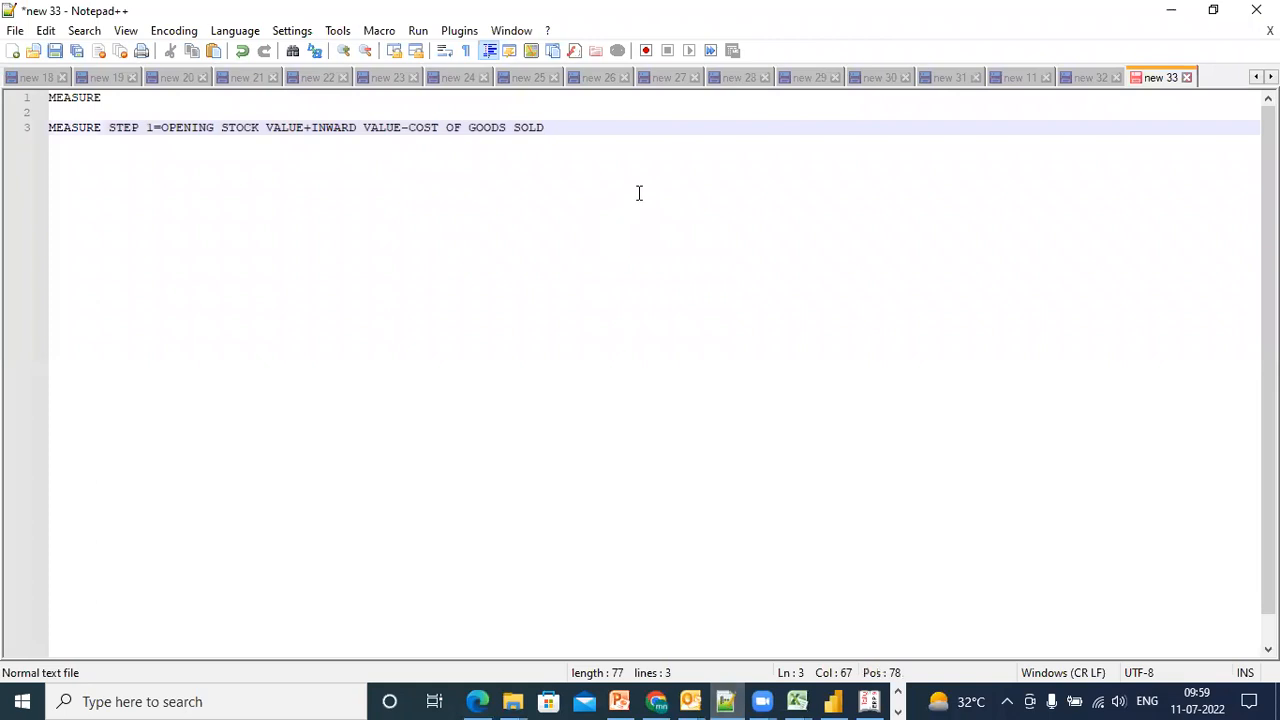
key(Return)
key(Return)
text(MEAUSRE_1)
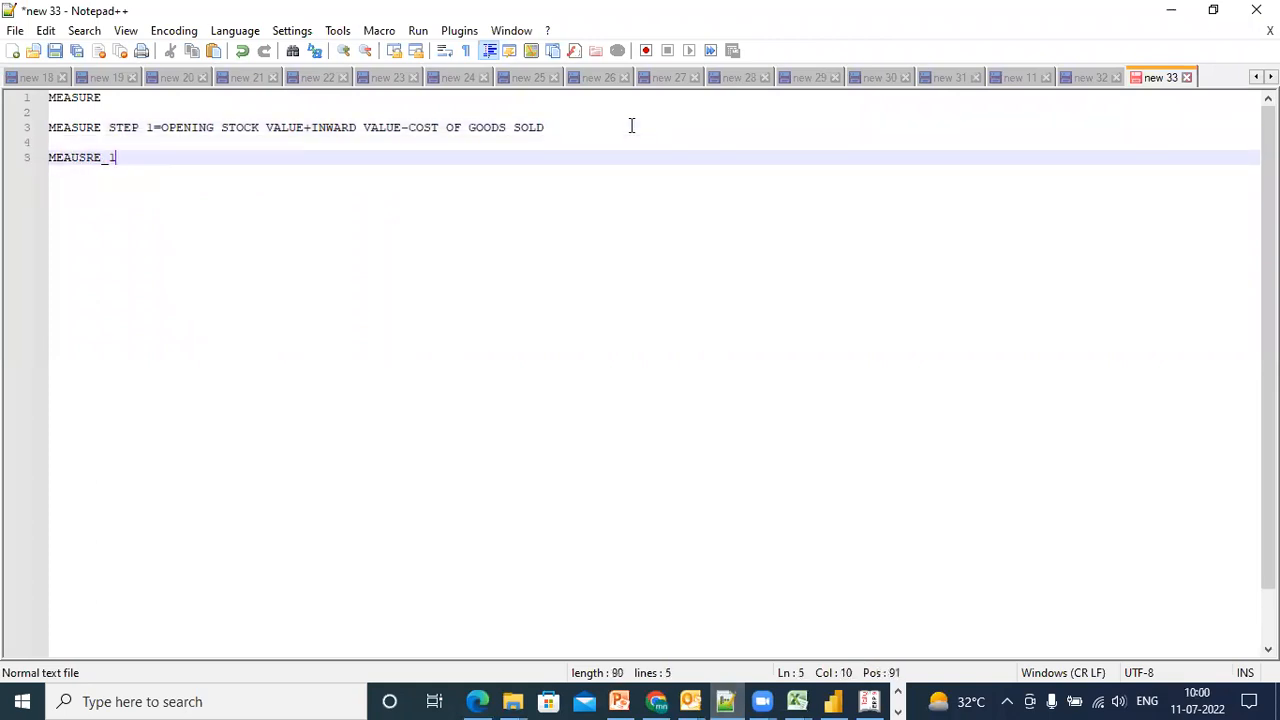
key(BackSpace)
key(BackSpace)
key(BackSpace)
key(BackSpace)
key(BackSpace)
key(BackSpace)
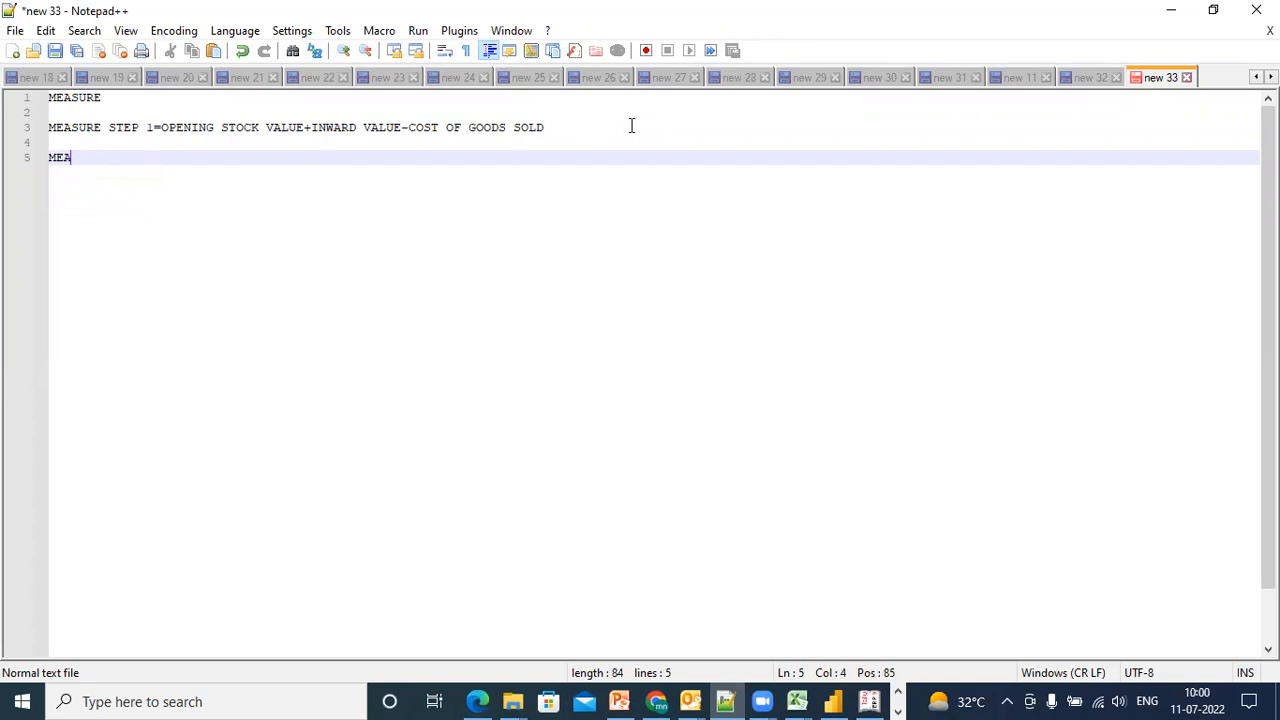
text(SURE_1=)
text(COST_OF_GOODSSOLD)
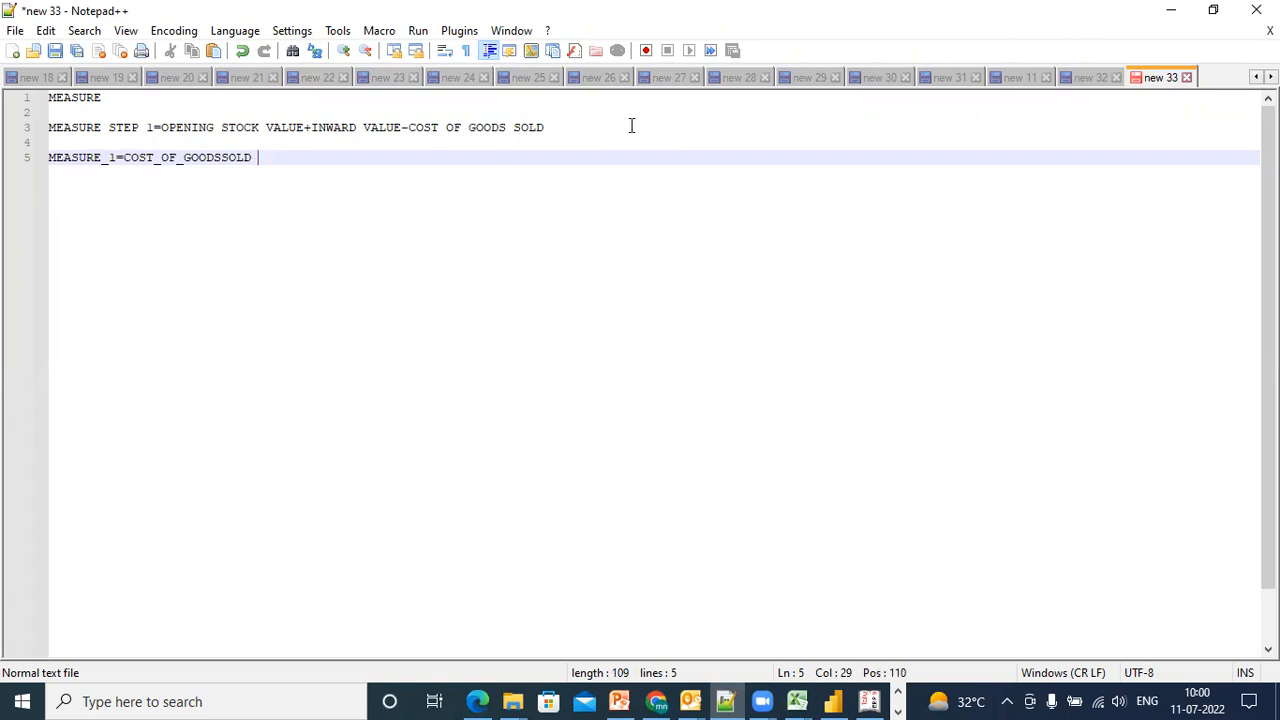
Insert a minus sign before COST_OF_GOODSSOLD and a plus sign after it in the MEASURE_1 line
click(124, 158)
text(-)
click(266, 157)
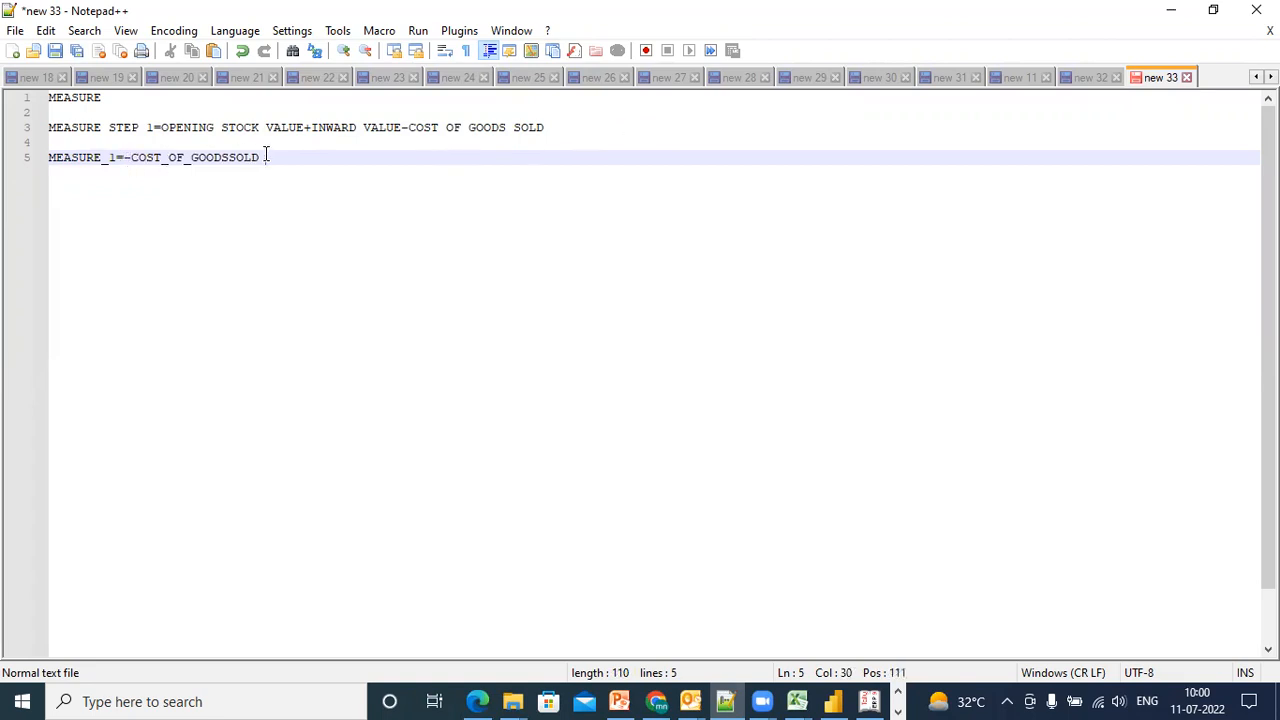
text(+)
Switch to Power BI, display the INWARD_AMT_BATCH_DYNAMIC formula and copy the column's name from its first line
click(833, 700)
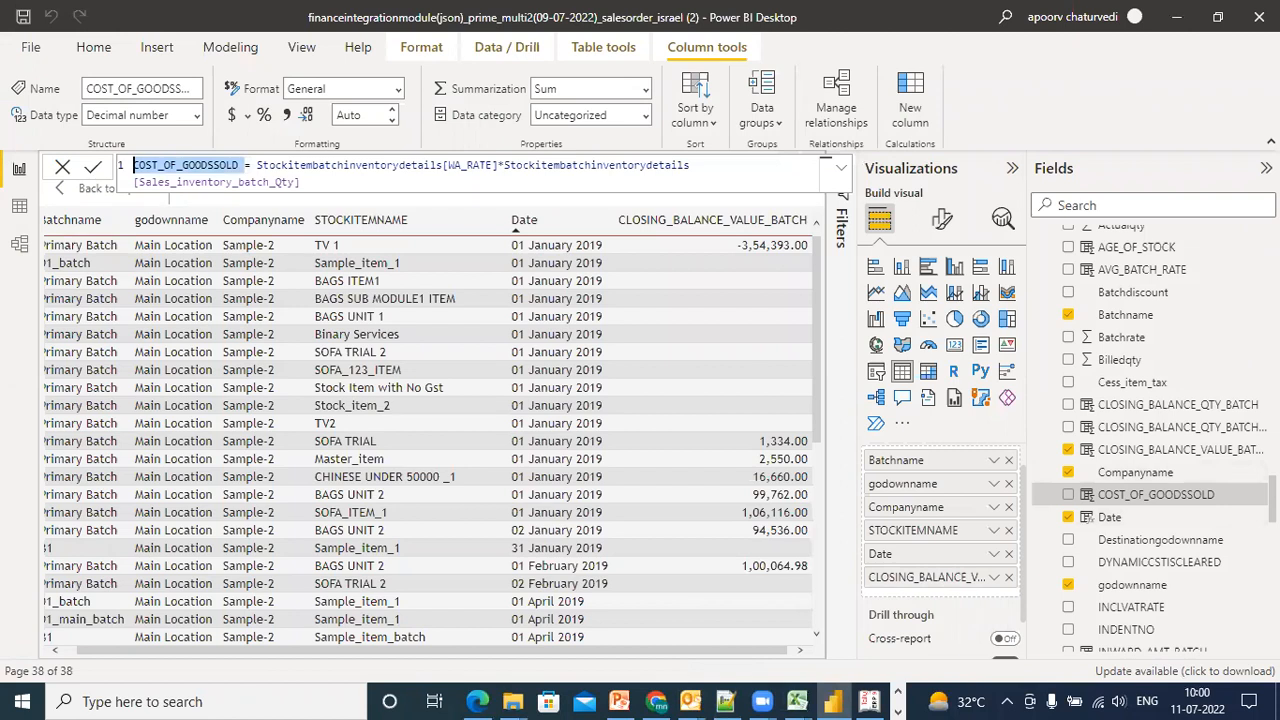
scroll(1150, 440, down, 4)
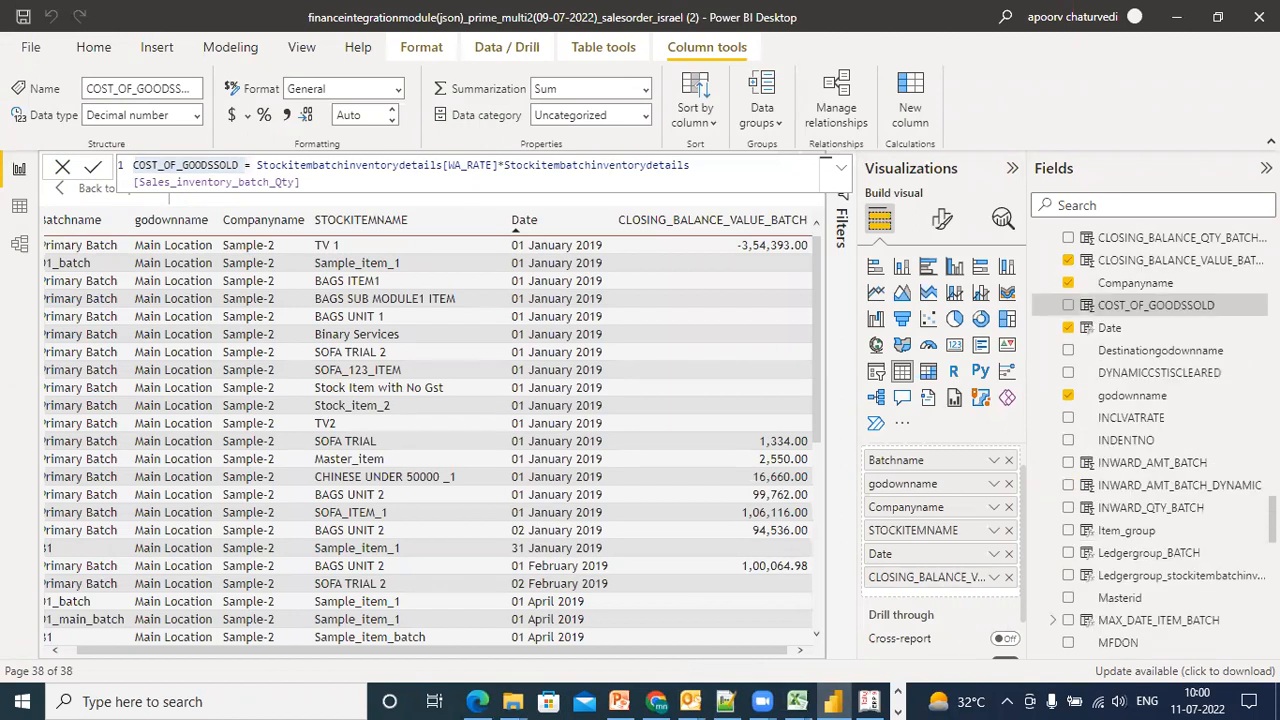
click(1238, 494)
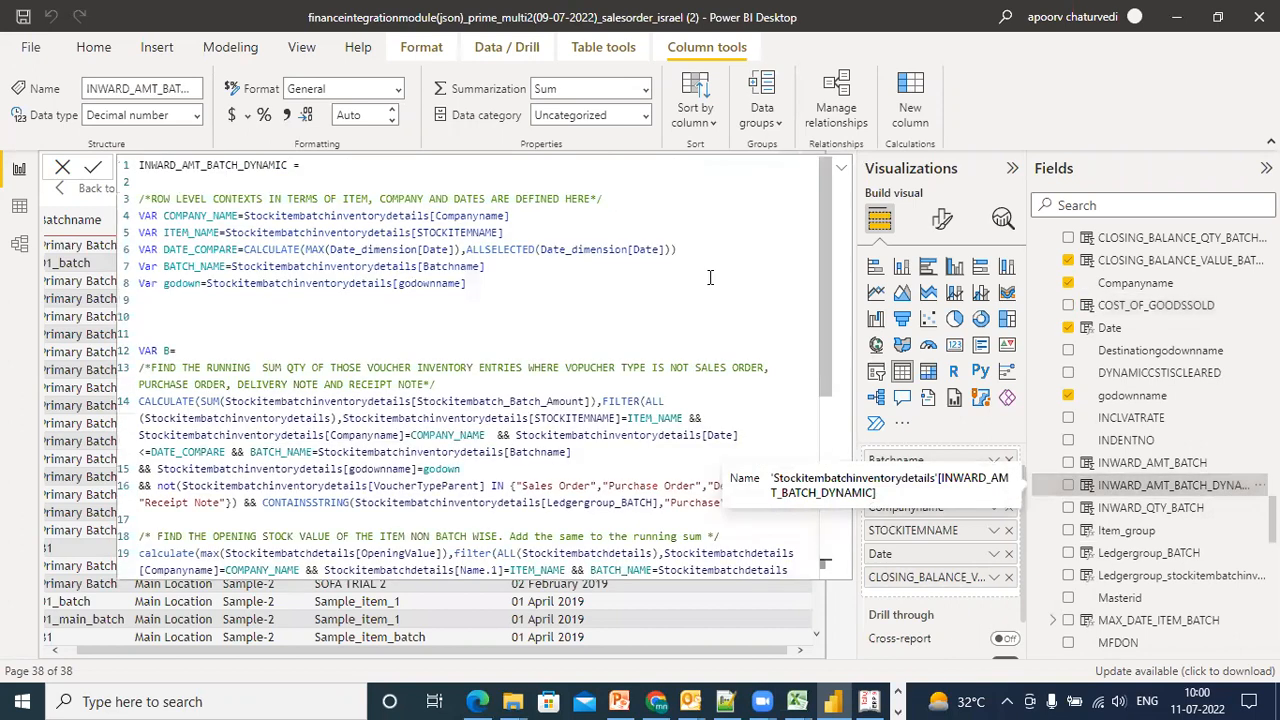
double_click(182, 165)
key(ctrl+c)
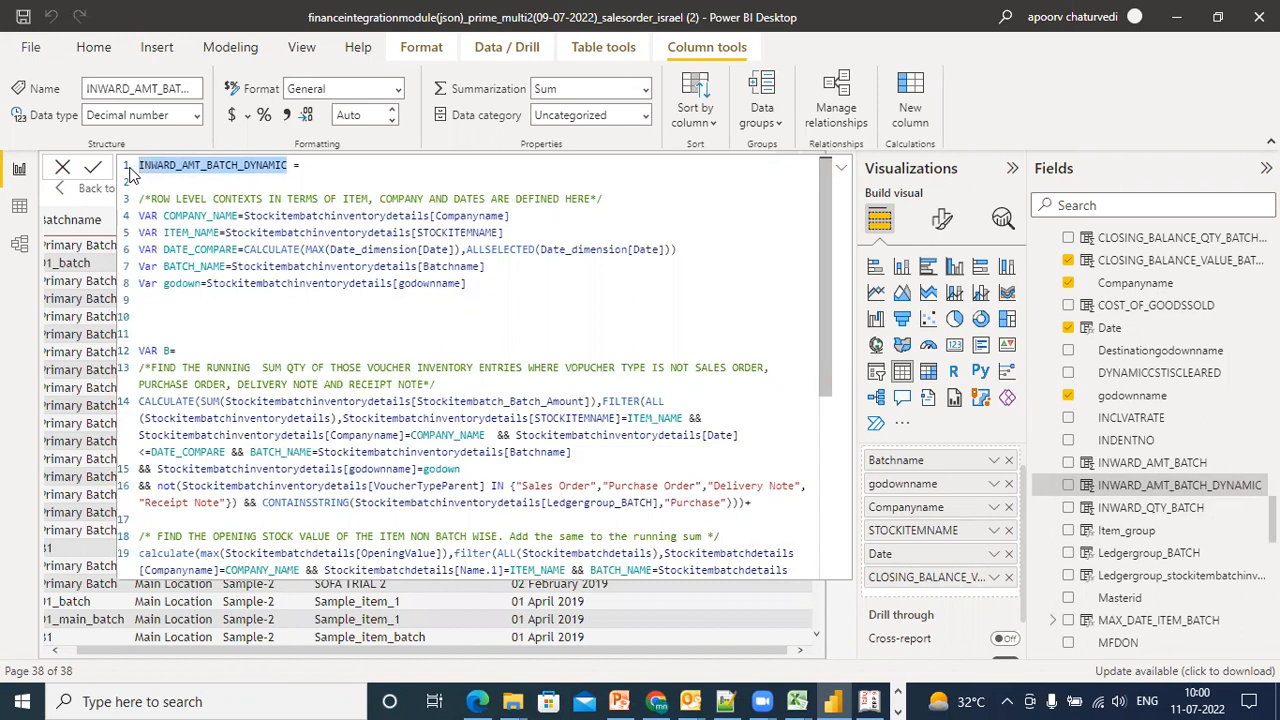
Switch to Notepad++ and append the copied INWARD_AMT_BATCH_DYNAMIC name followed by a plus sign to the MEASURE_1 line
click(725, 701)
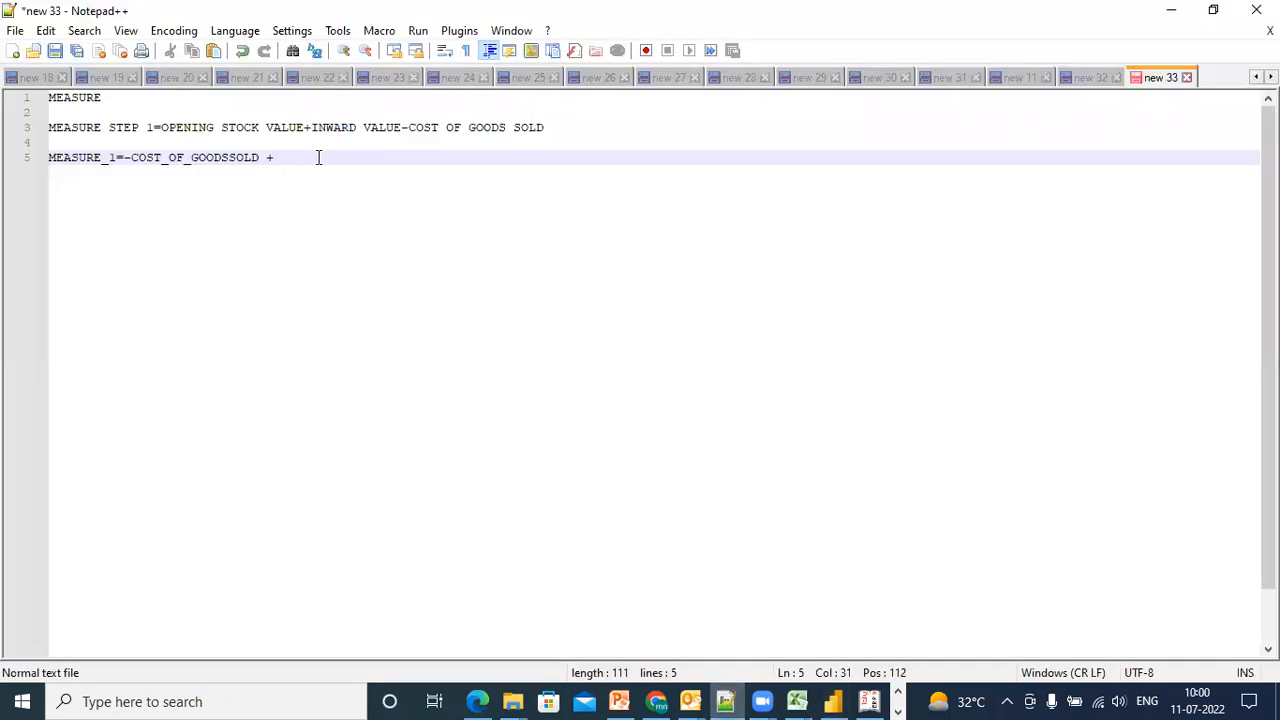
key(ctrl+v)
drag(460, 157, 24, 161)
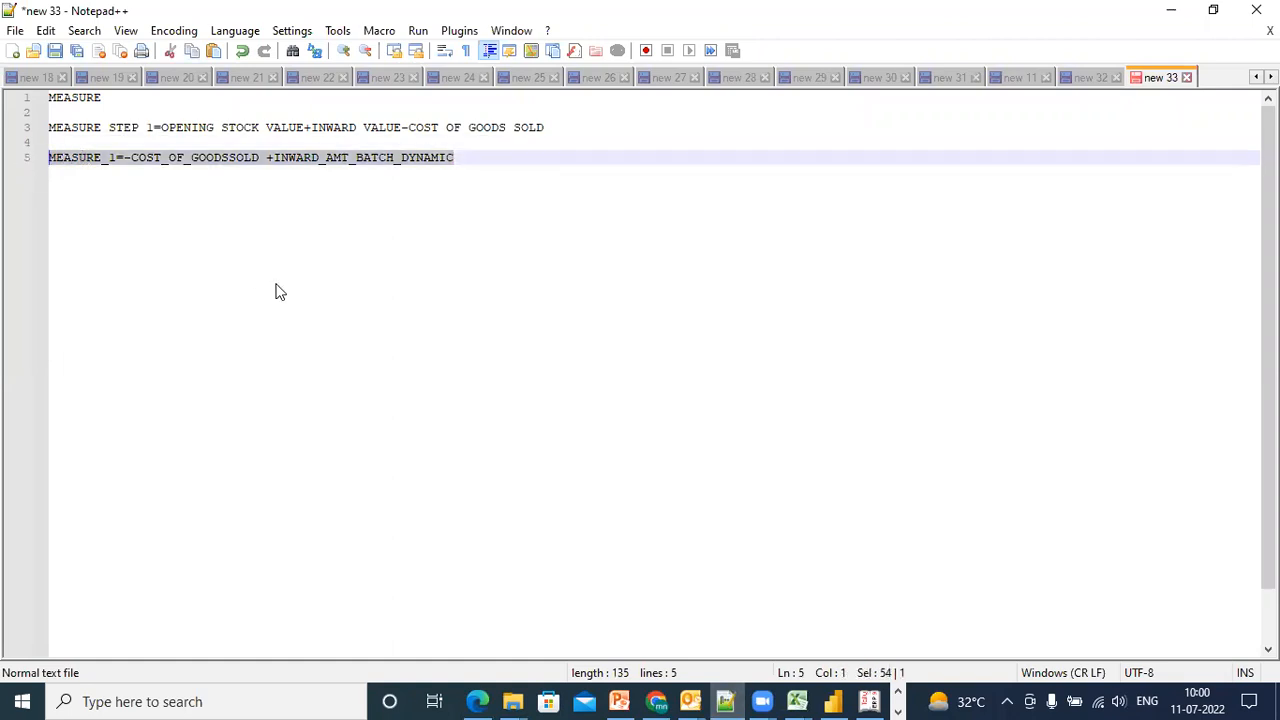
click(463, 157)
text(+)
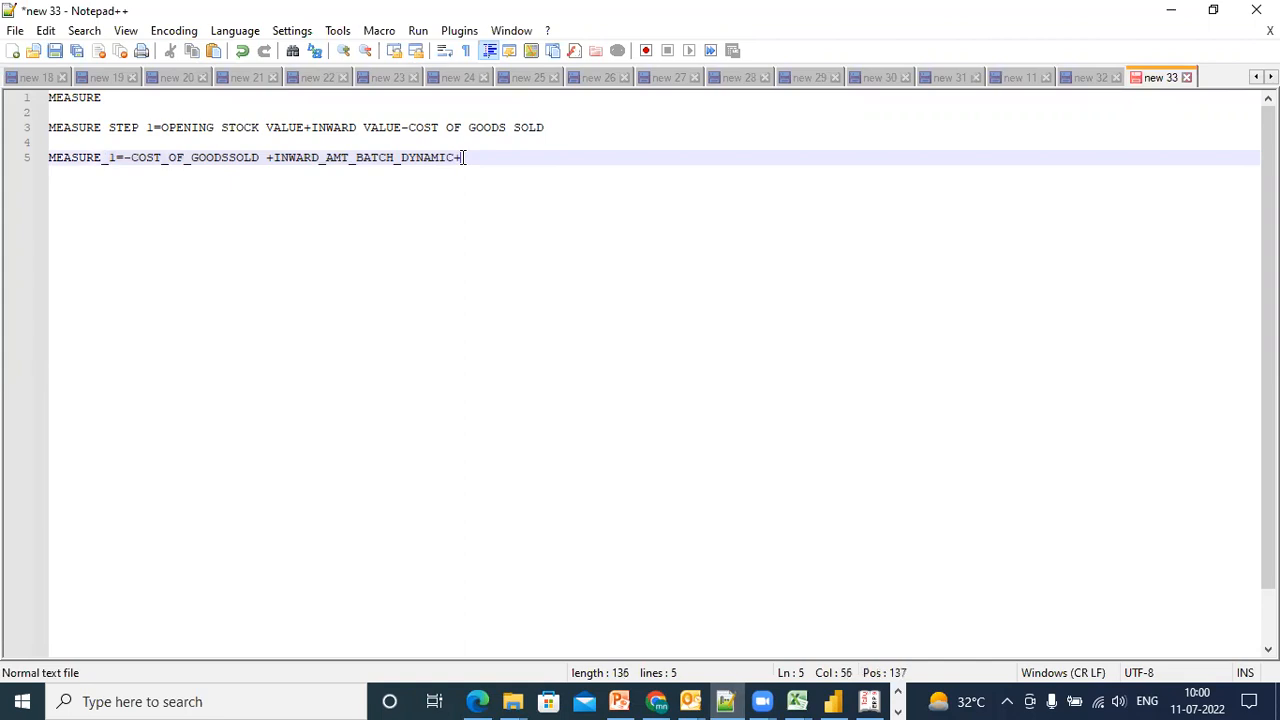
Switch to Power BI and look through the batch inventory table's fields for a dynamic opening stock value column
click(833, 701)
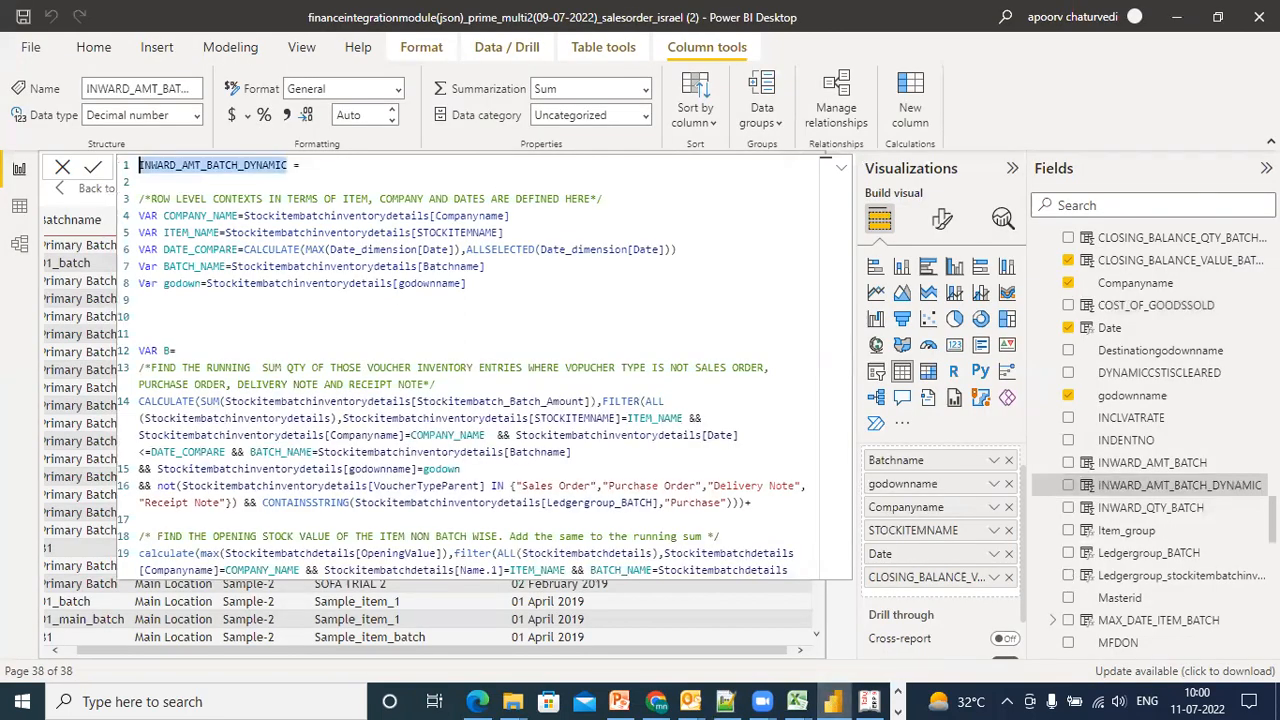
scroll(1150, 485, down, 5)
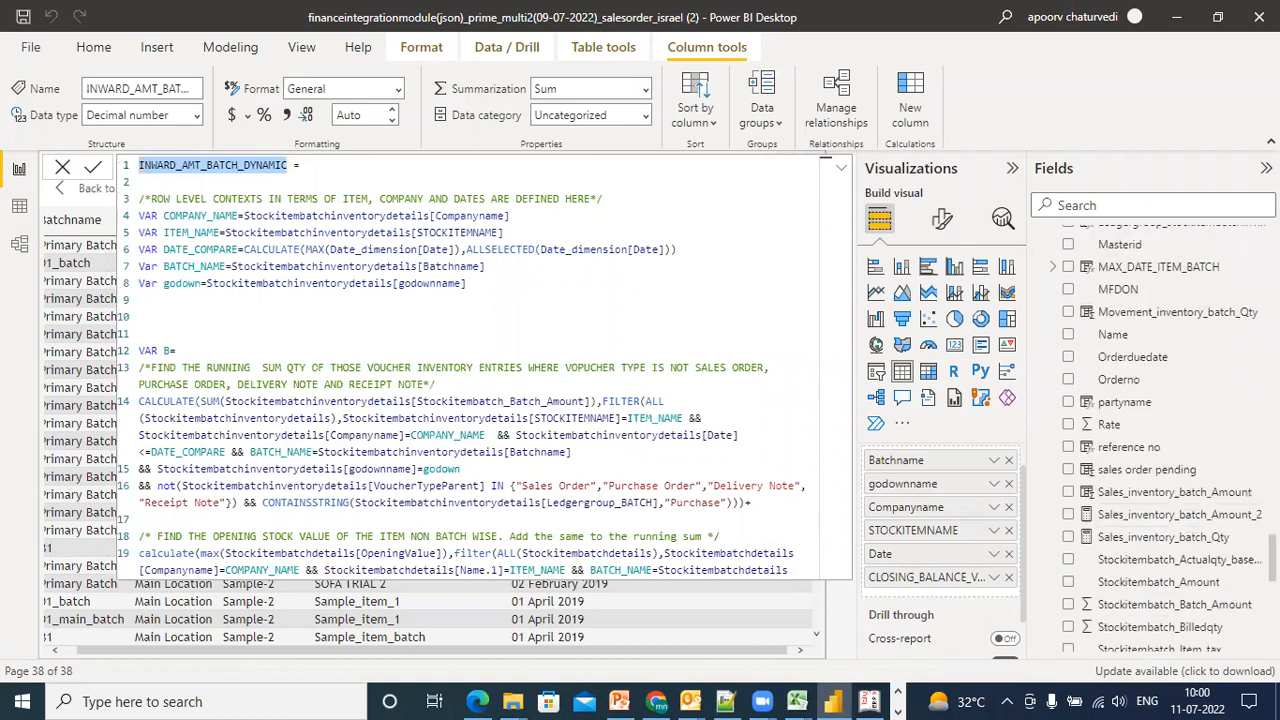
scroll(1150, 440, down, 4)
scroll(1150, 440, down, 1)
scroll(1150, 440, up, 10)
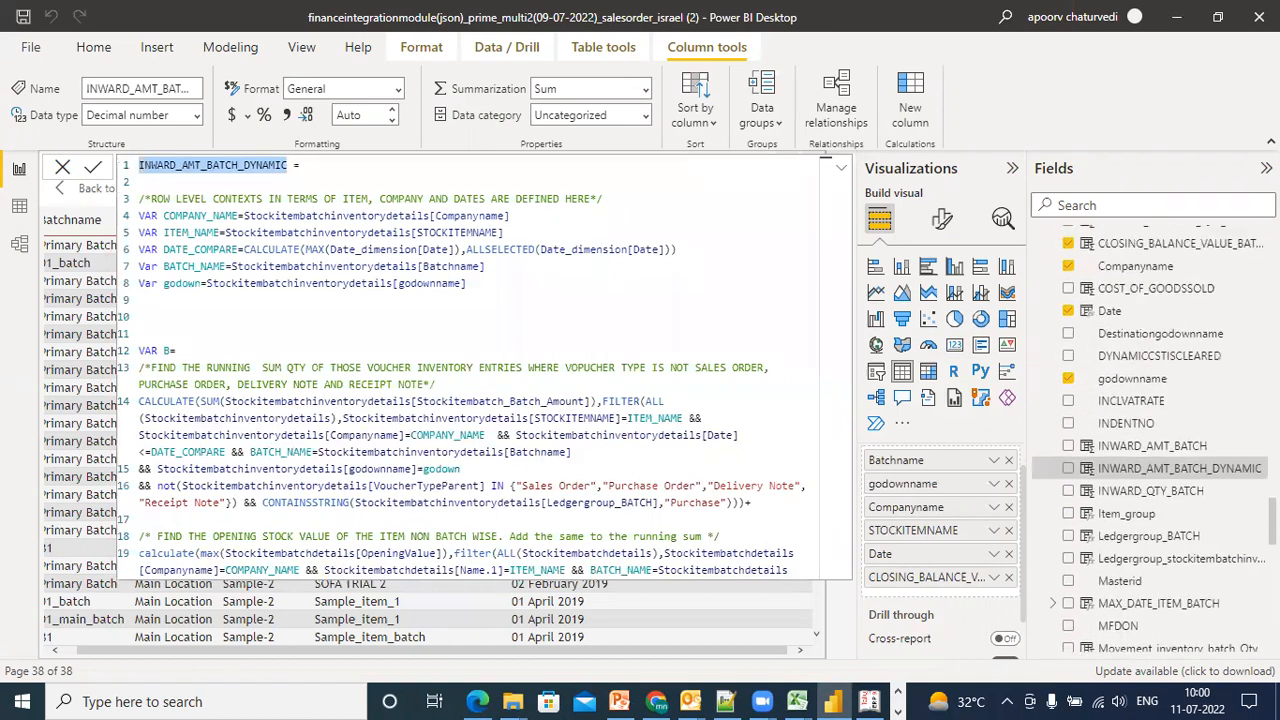
scroll(1150, 440, up, 3)
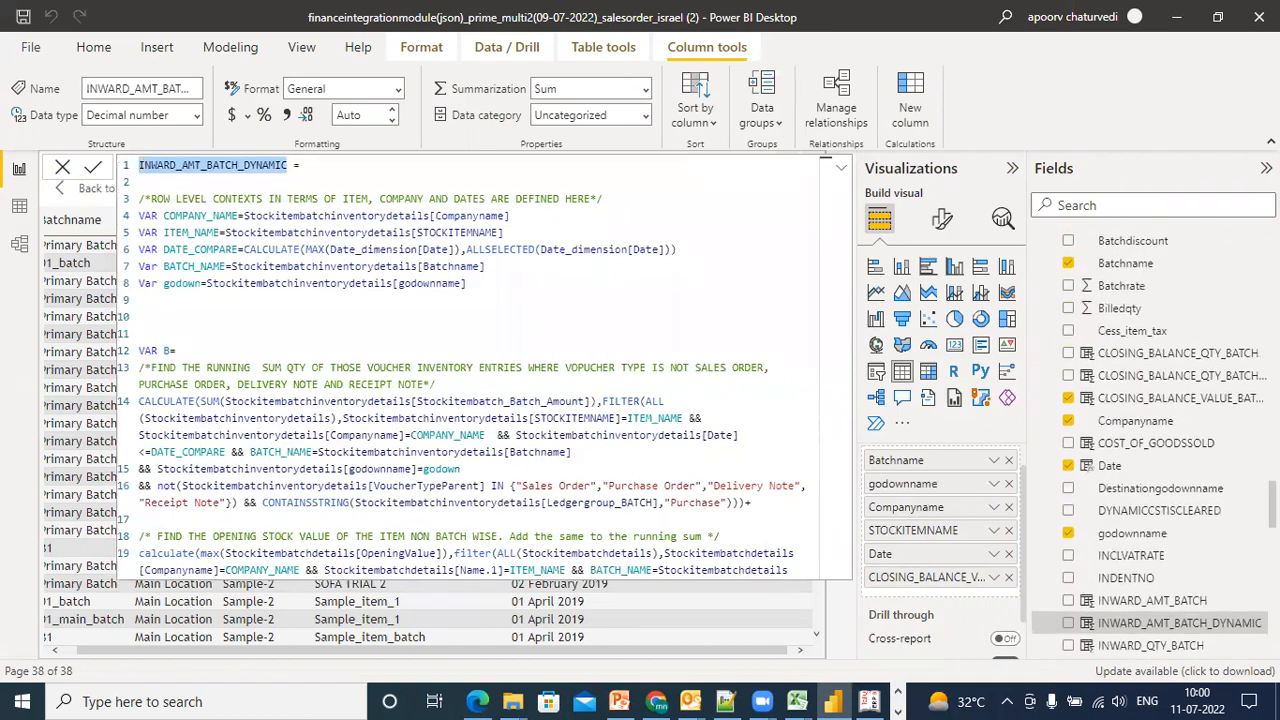
scroll(1150, 440, up, 1)
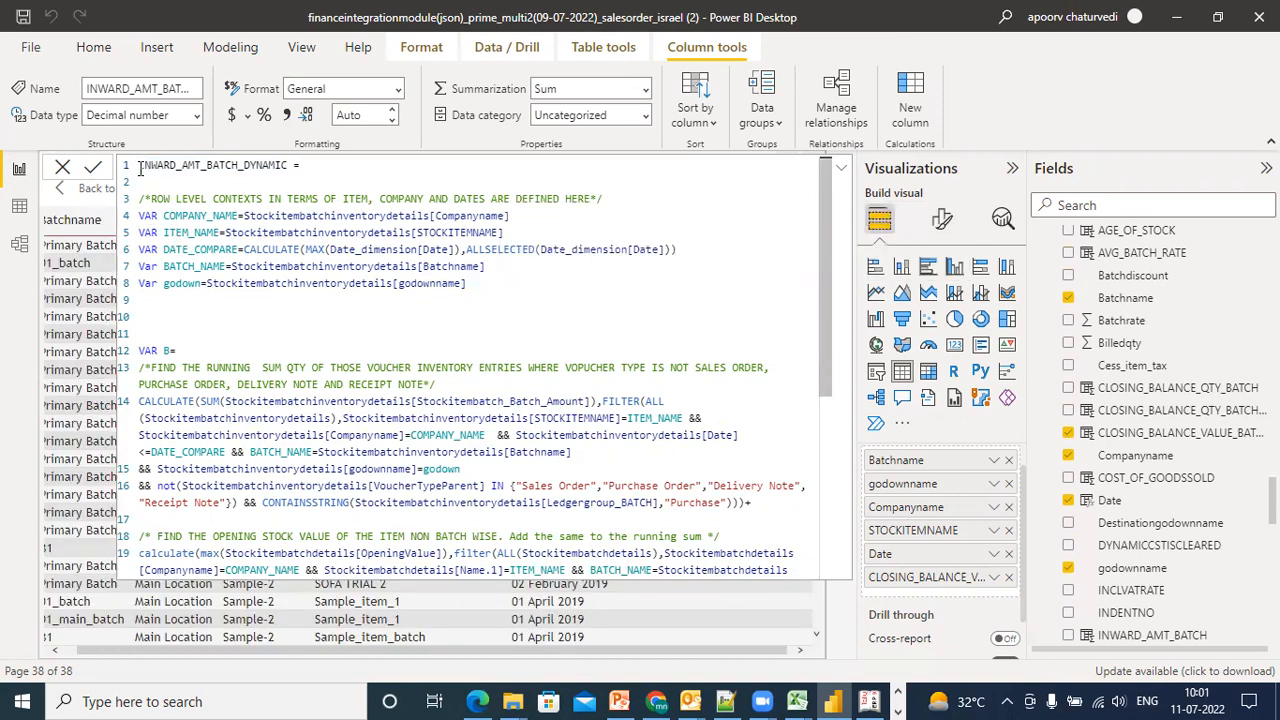
Copy the entire INWARD_AMT_BATCH_DYNAMIC formula, from its name through RETURN B
drag(140, 165, 188, 250)
drag(201, 298, 329, 312)
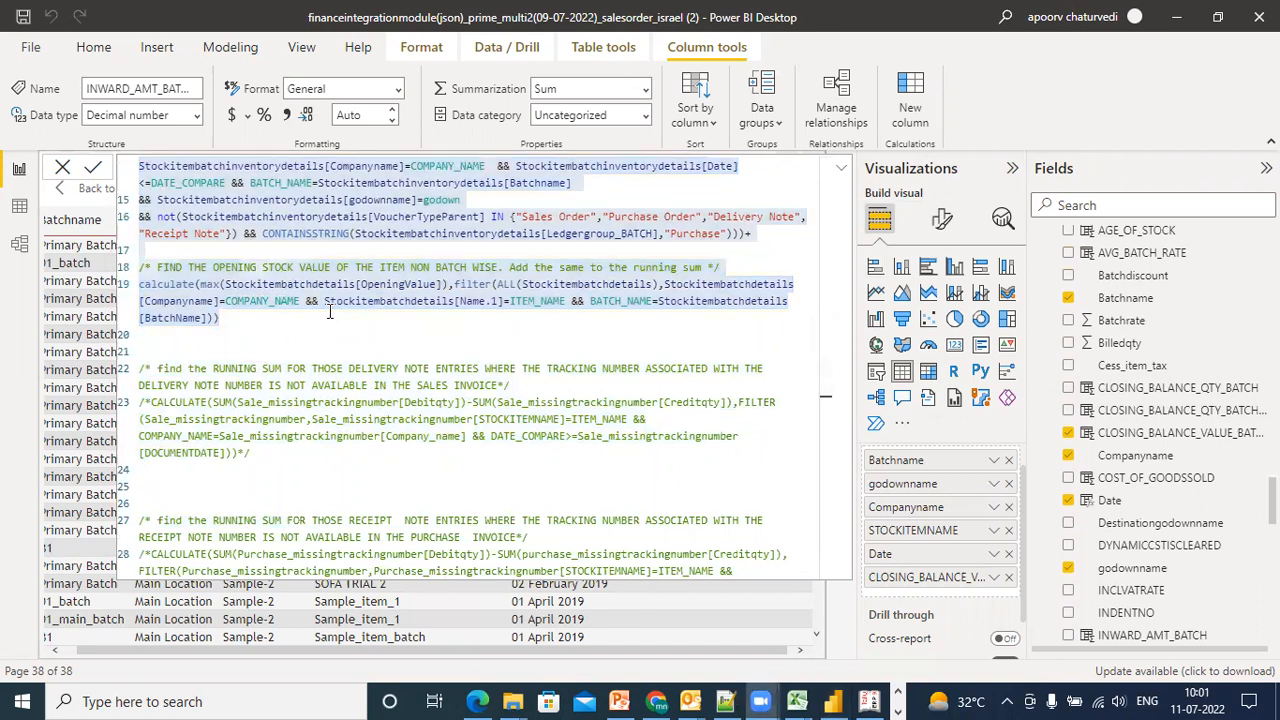
scroll(825, 407, down, 1)
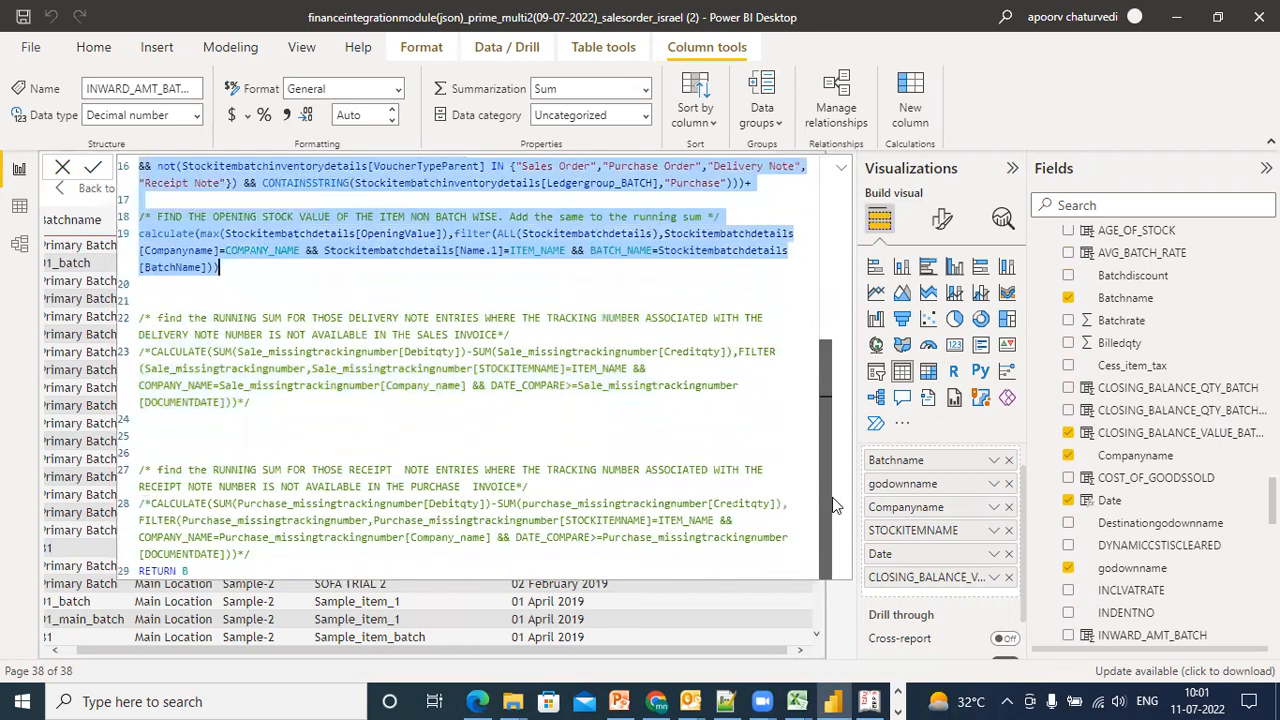
drag(282, 560, 156, 110)
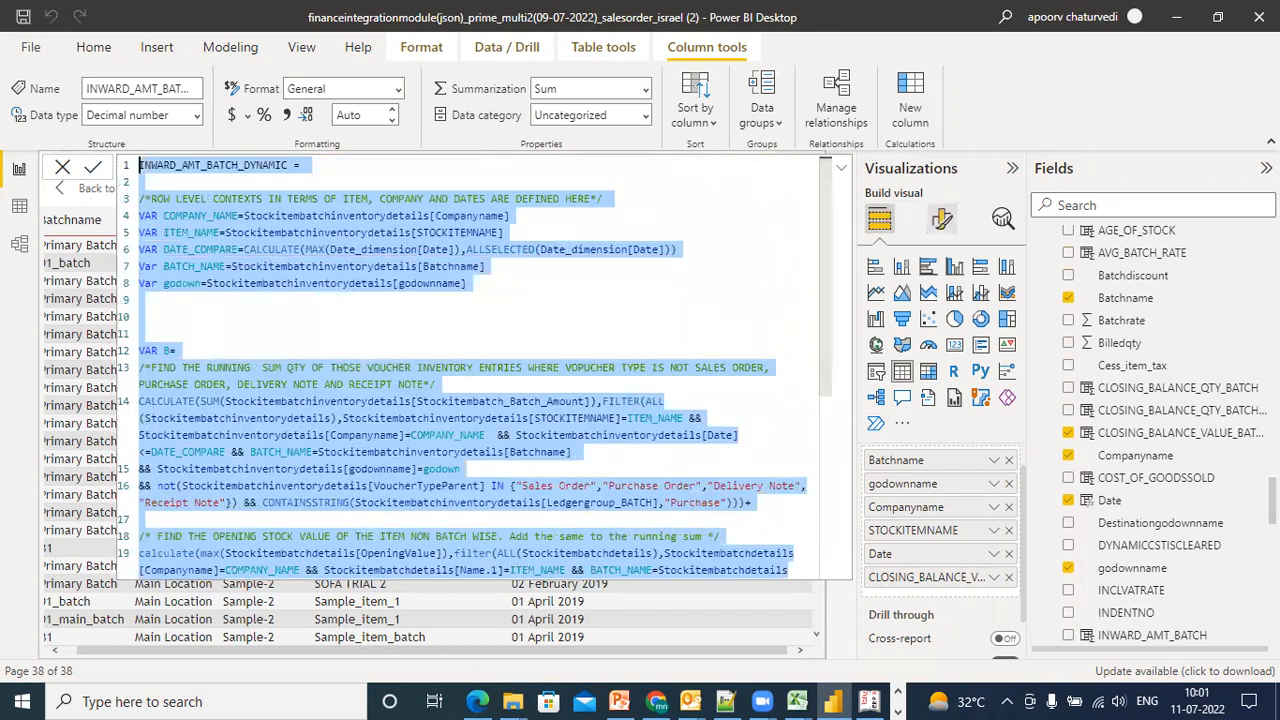
Create a calculated column from the copied formula, comment out the purchase running sum and name it OPENINGSTOCK_VALUE_BATCH_DYNAMIC
click(1215, 390)
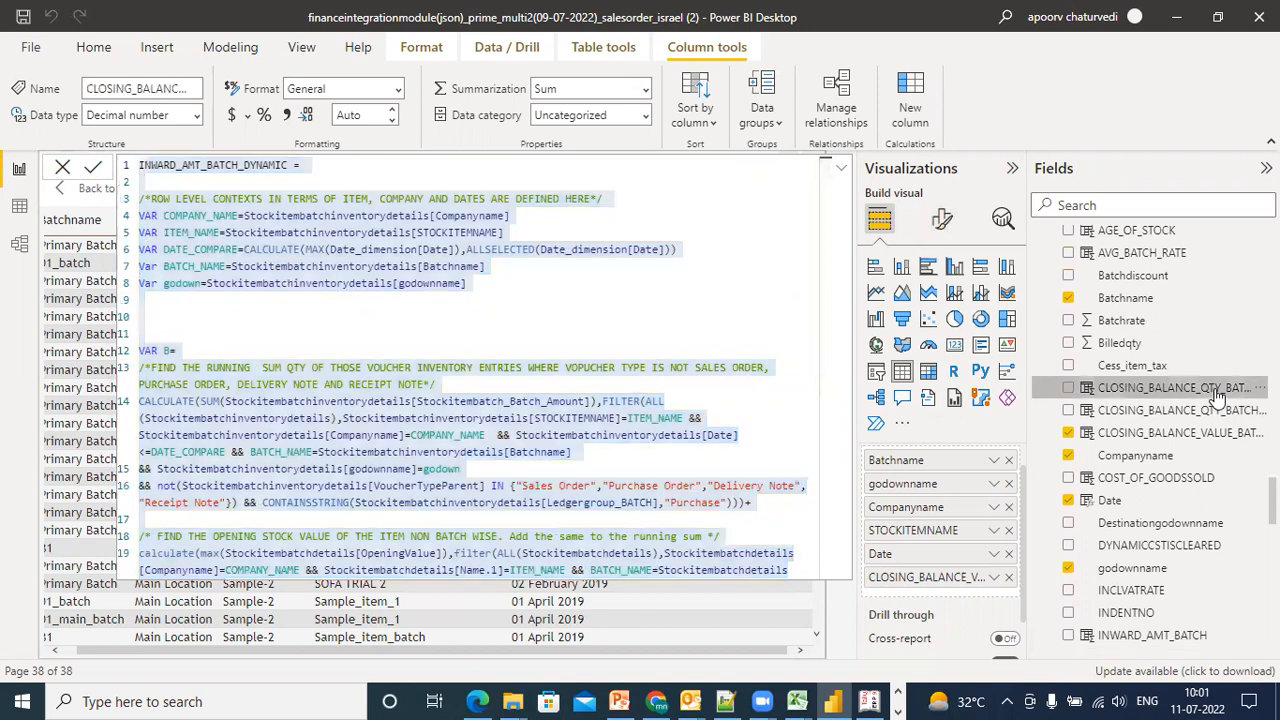
click(915, 120)
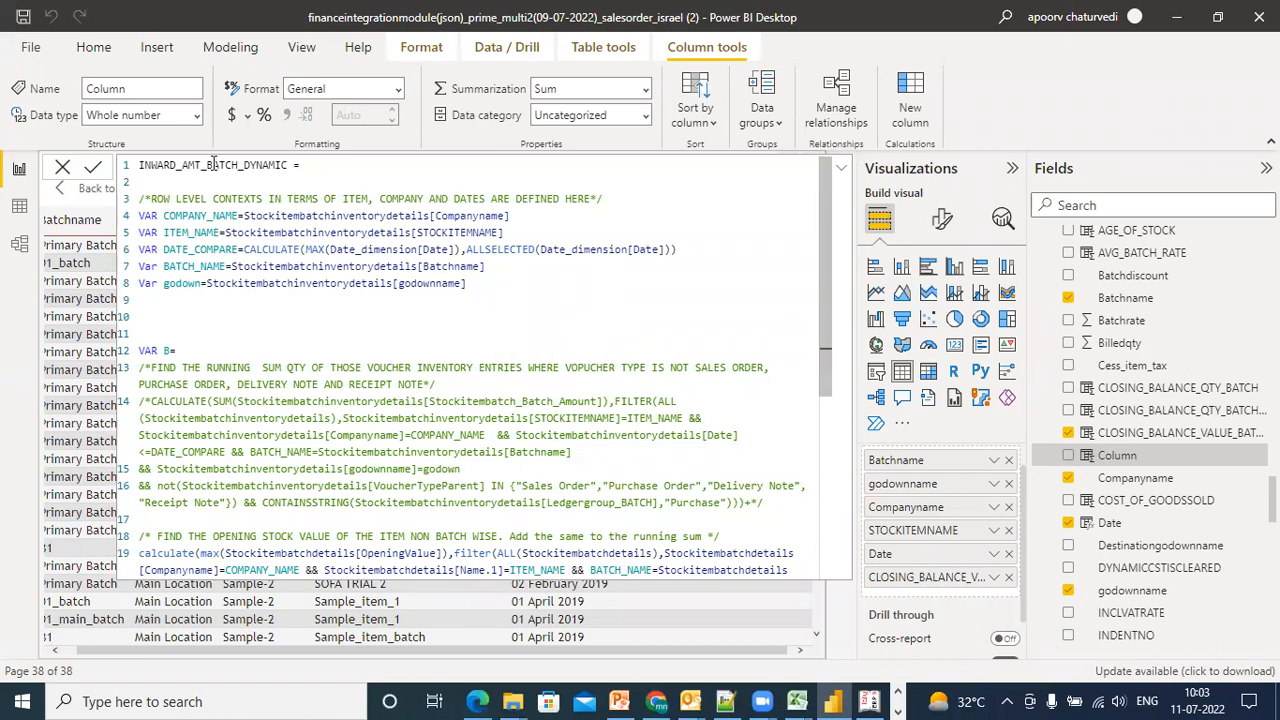
drag(201, 165, 137, 168)
text(OPENINGSTOCK_VALUE)
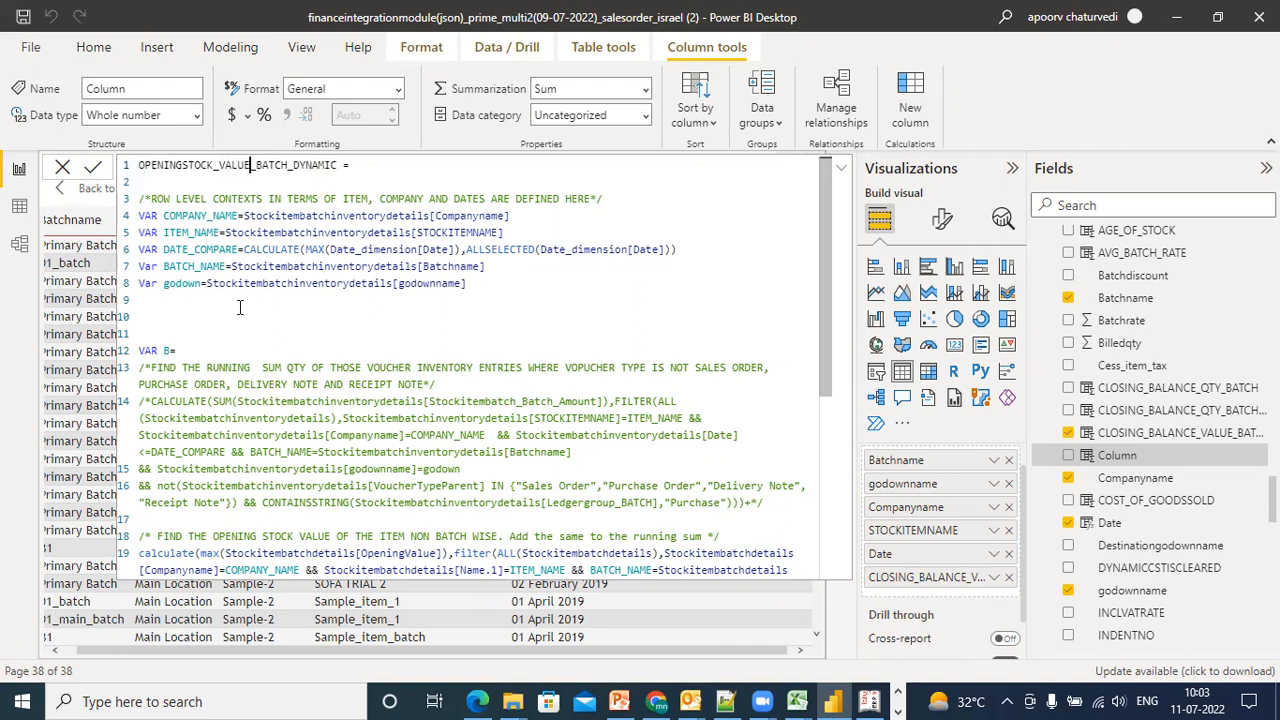
Begin a further filter condition, && godown=, after the BatchName condition in the opening value calculation
drag(821, 240, 819, 193)
drag(819, 195, 819, 285)
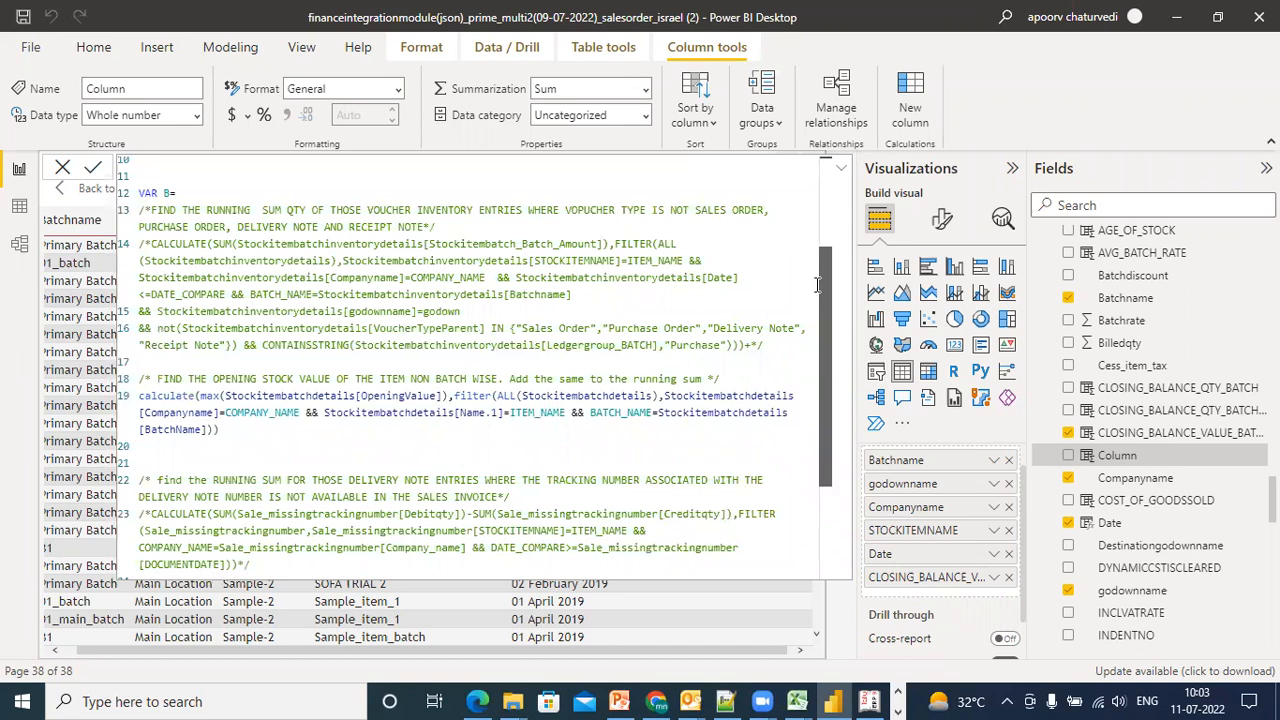
scroll(842, 232, up, 3)
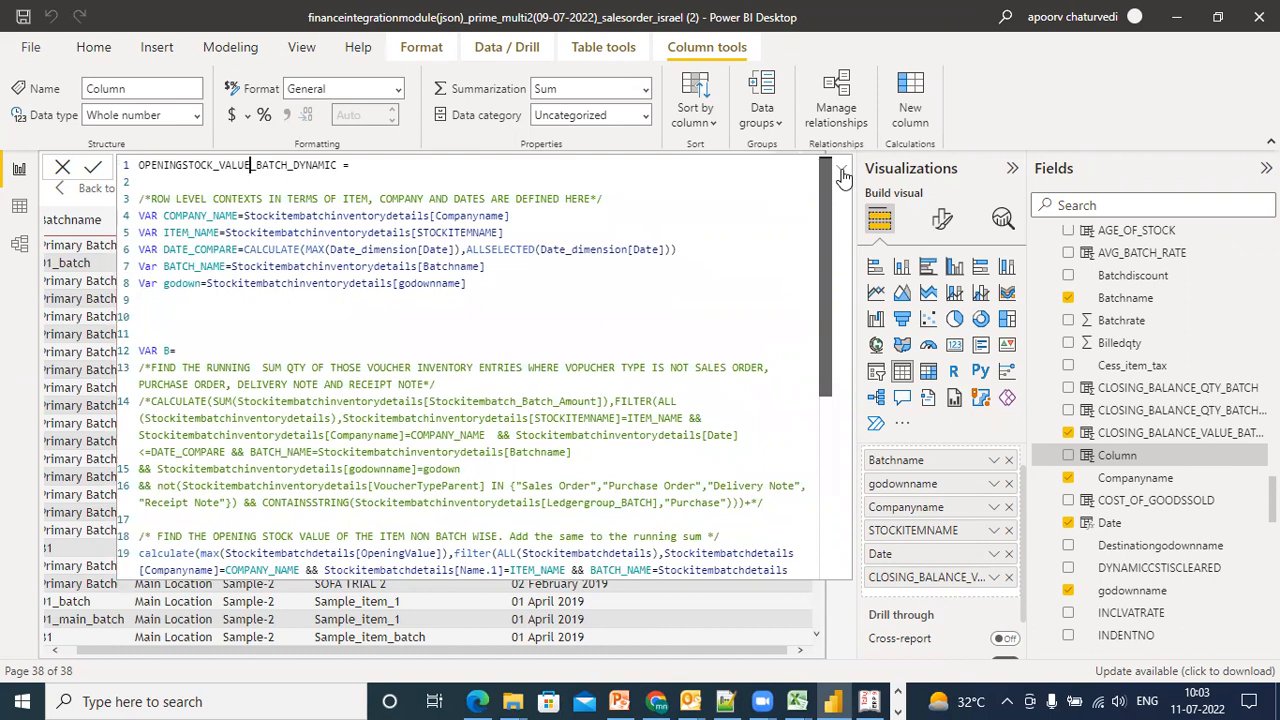
scroll(815, 273, down, 3)
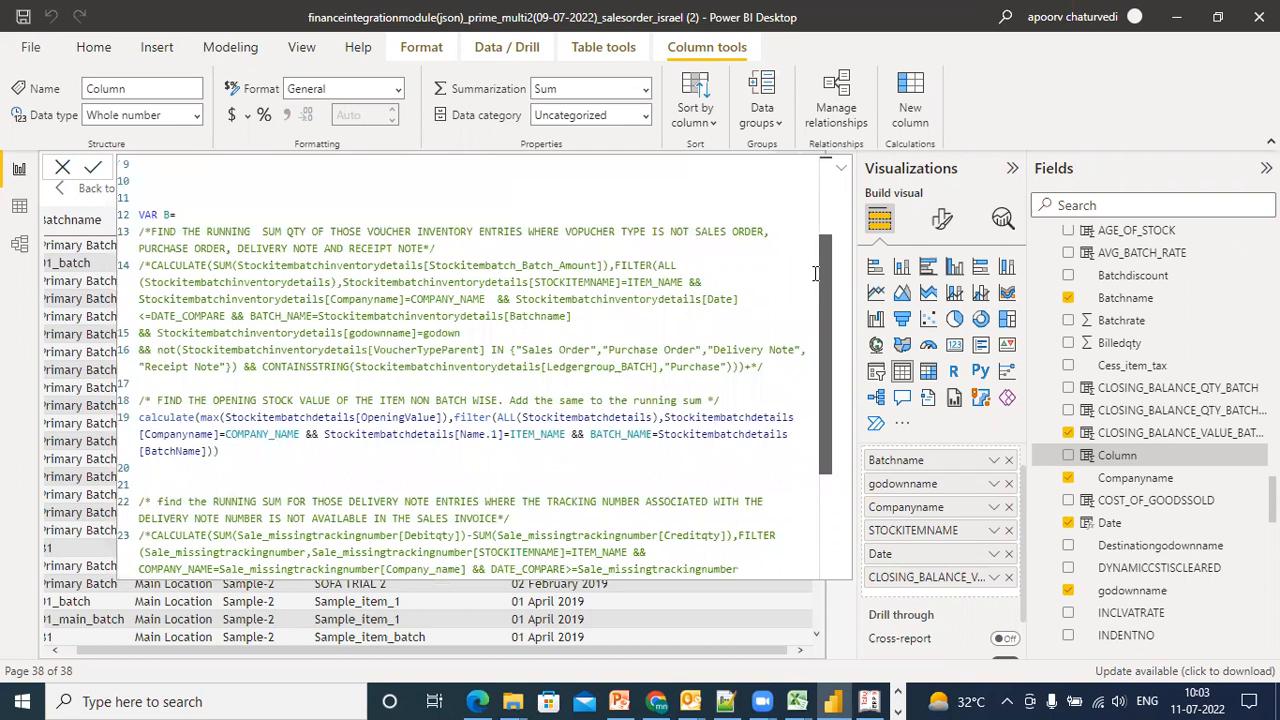
scroll(815, 273, up, 3)
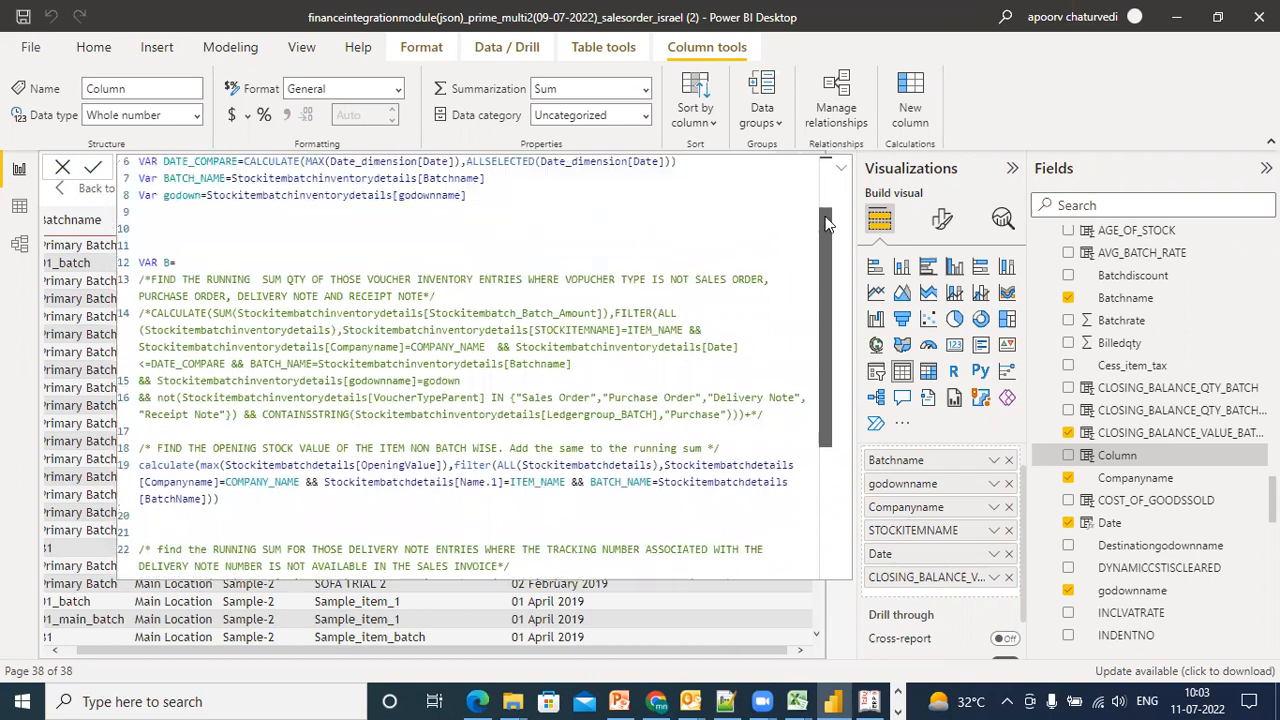
scroll(815, 274, down, 3)
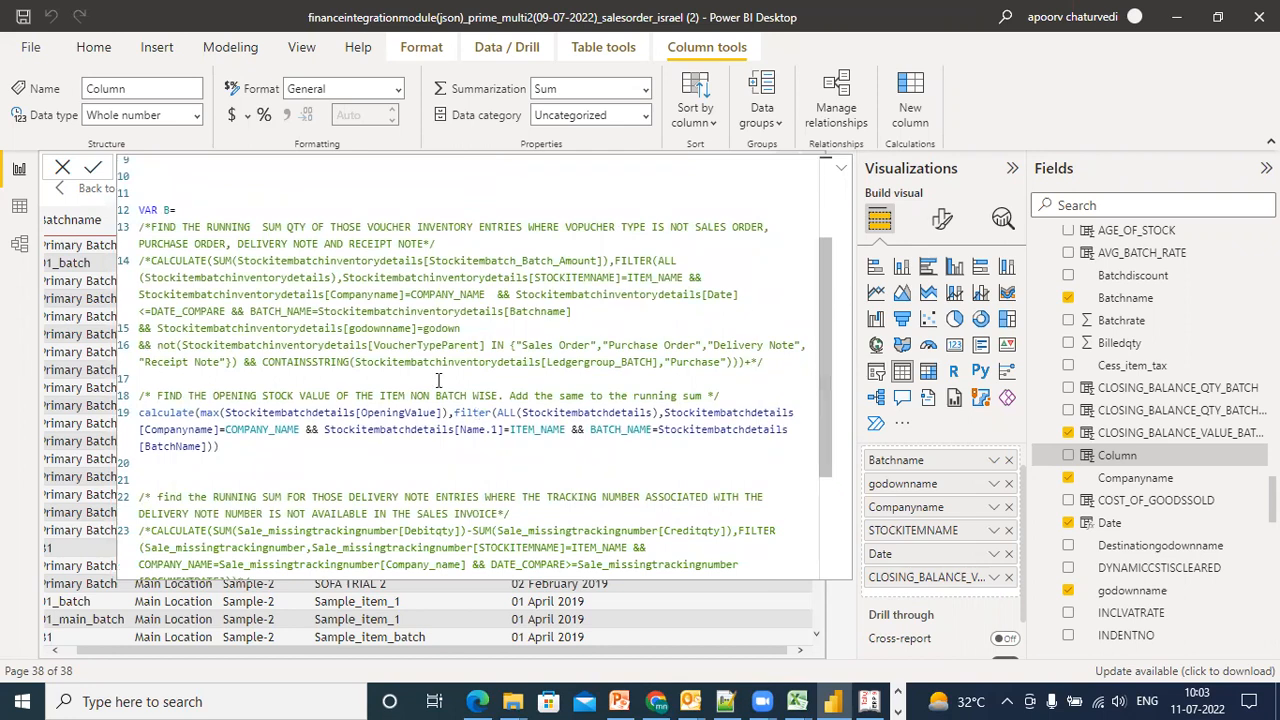
click(210, 446)
text(&& GODOWN)
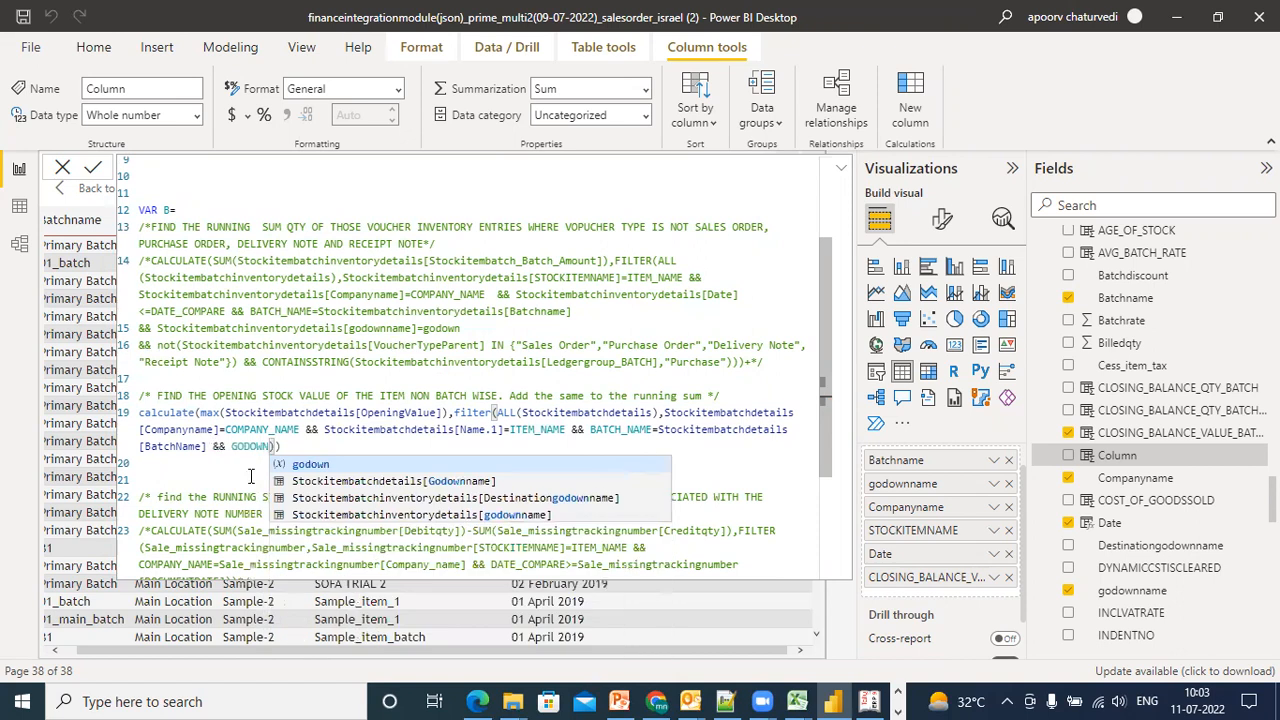
click(286, 466)
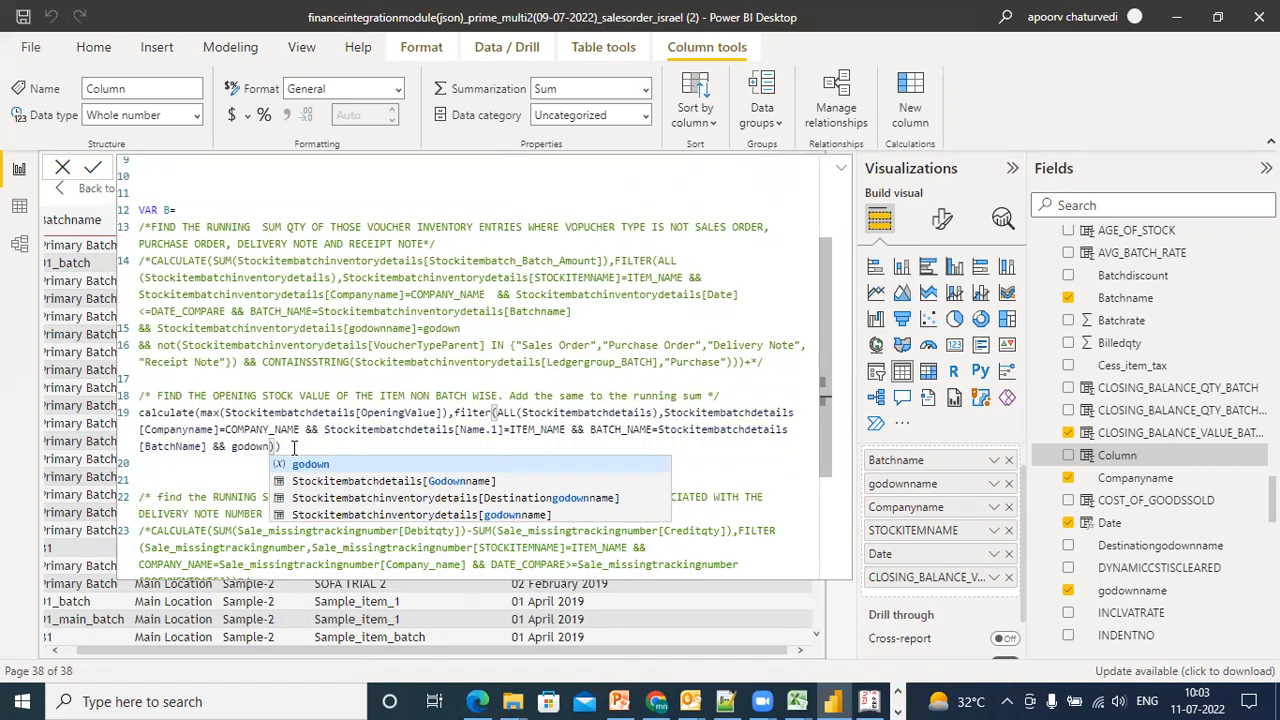
key(BackSpace)
text(=)
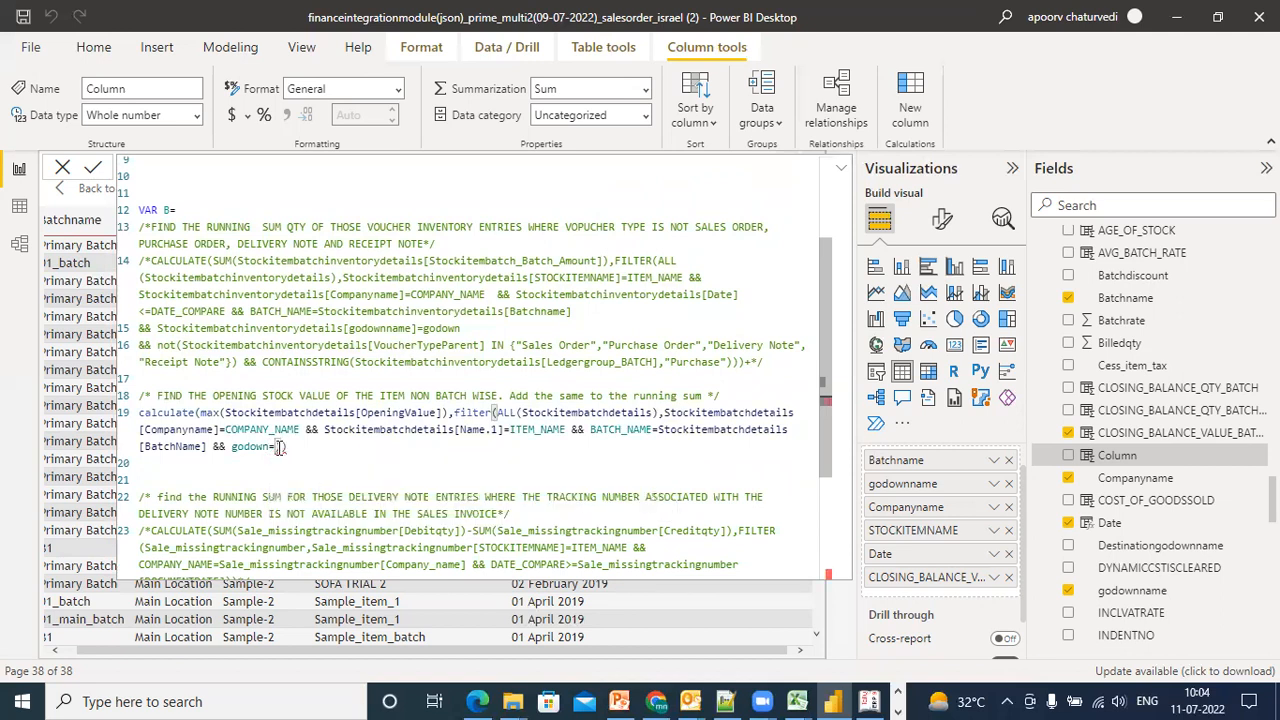
Complete the godown condition with Stockitembatchdetails[Godownname] and commit the new column's formula
text(;;;;;)
key(BackSpace)
key(BackSpace)
key(BackSpace)
key(BackSpace)
text(STOCK)
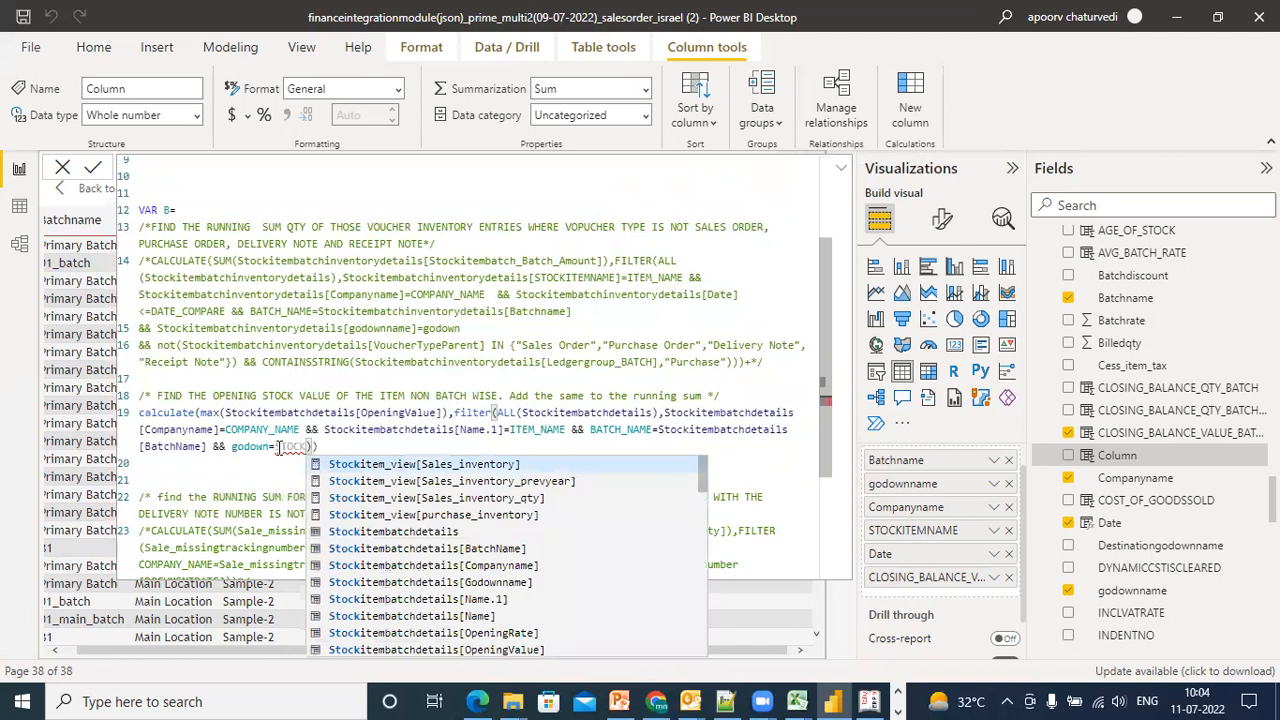
drag(702, 472, 700, 522)
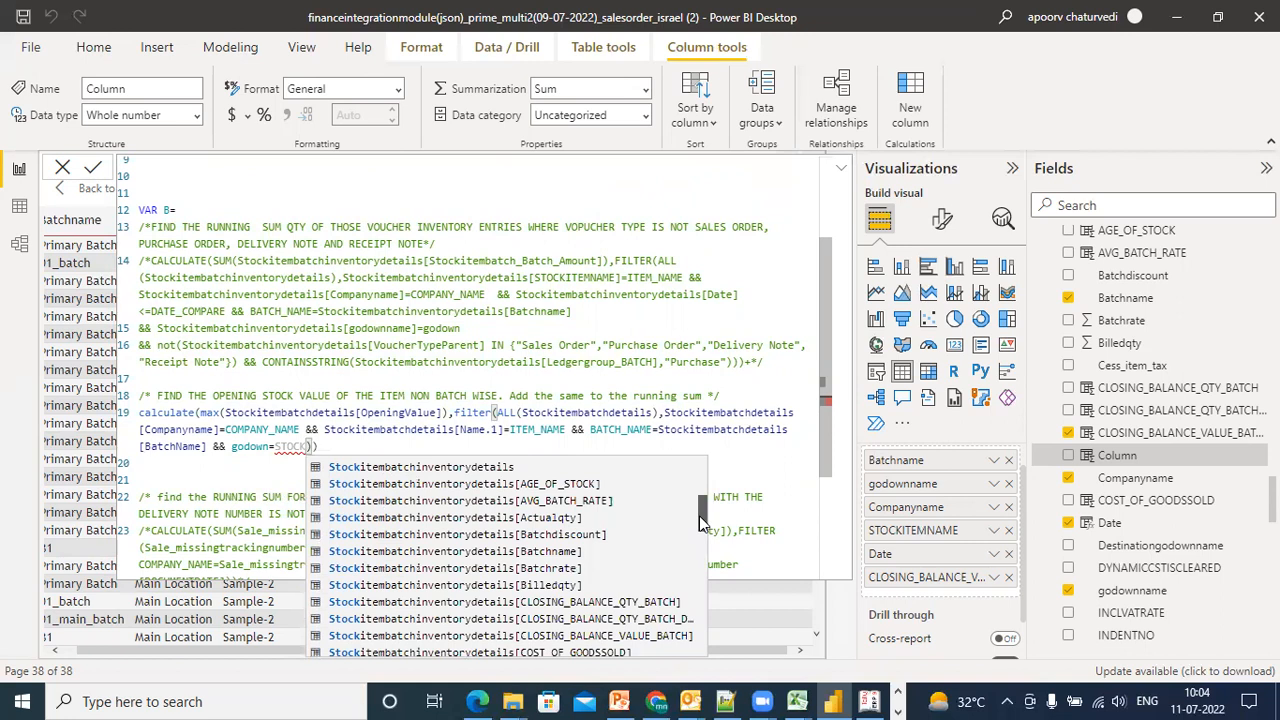
drag(700, 522, 700, 500)
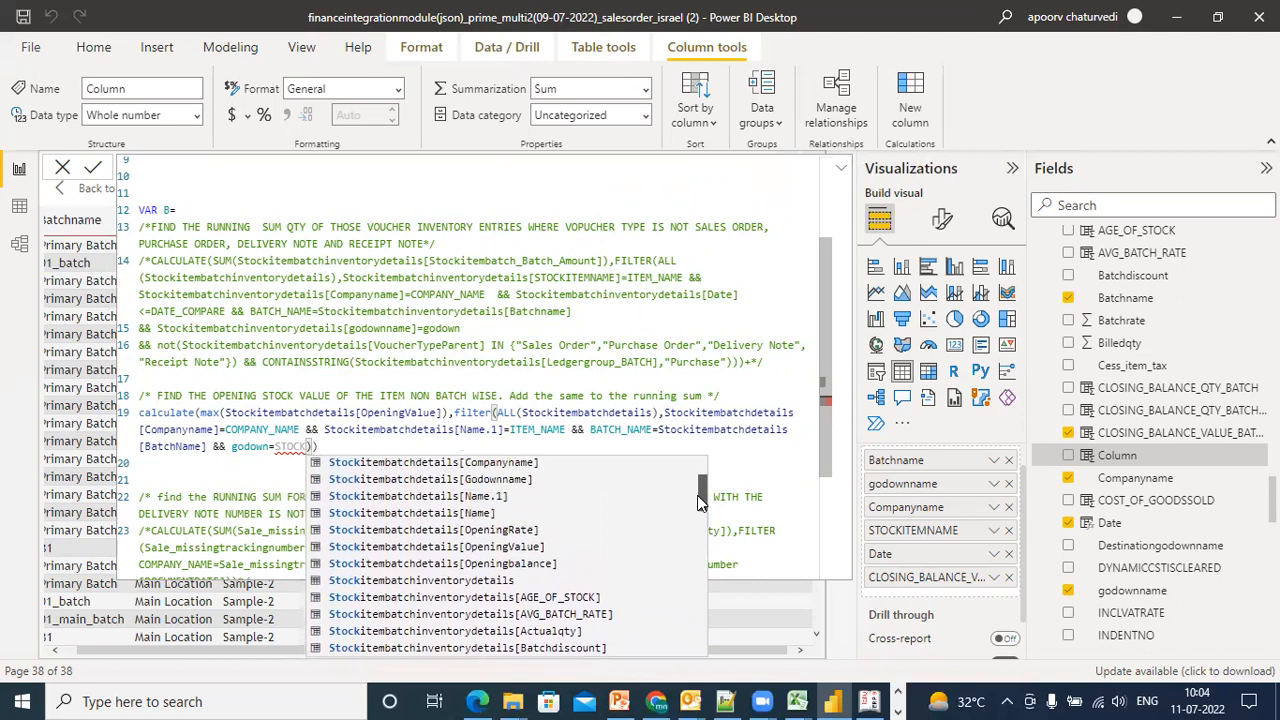
click(535, 479)
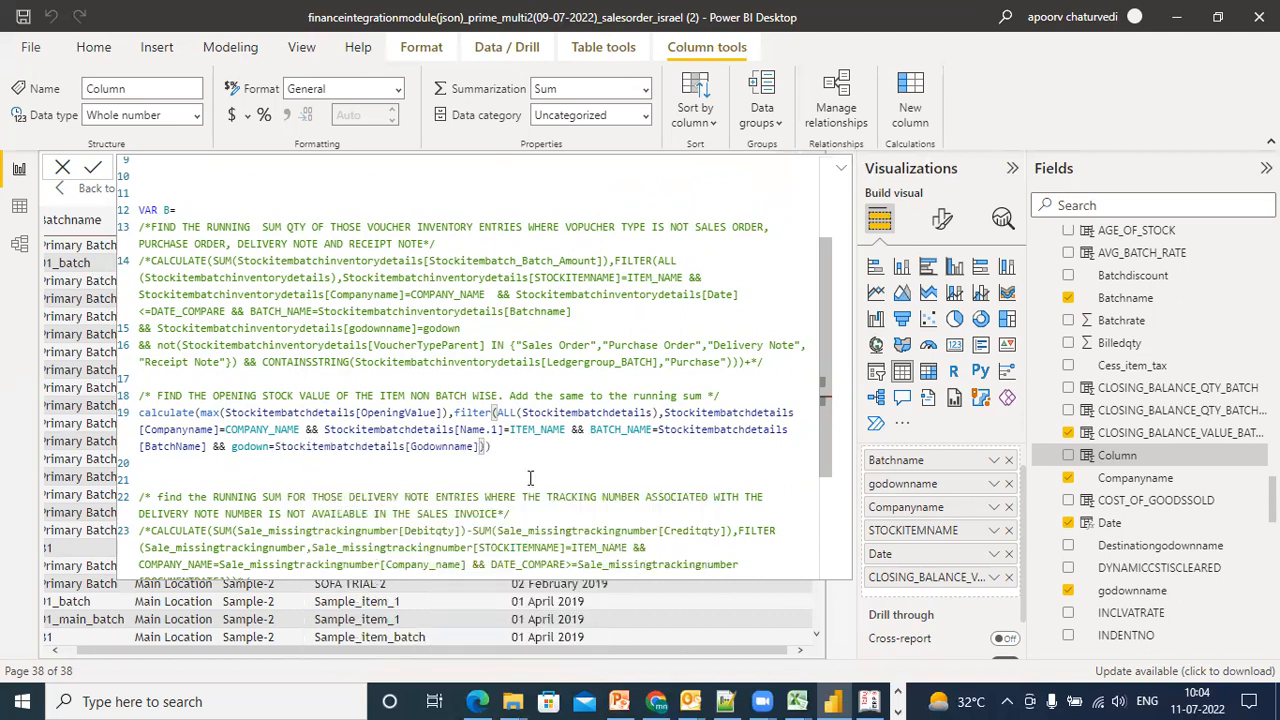
text())
drag(823, 353, 832, 227)
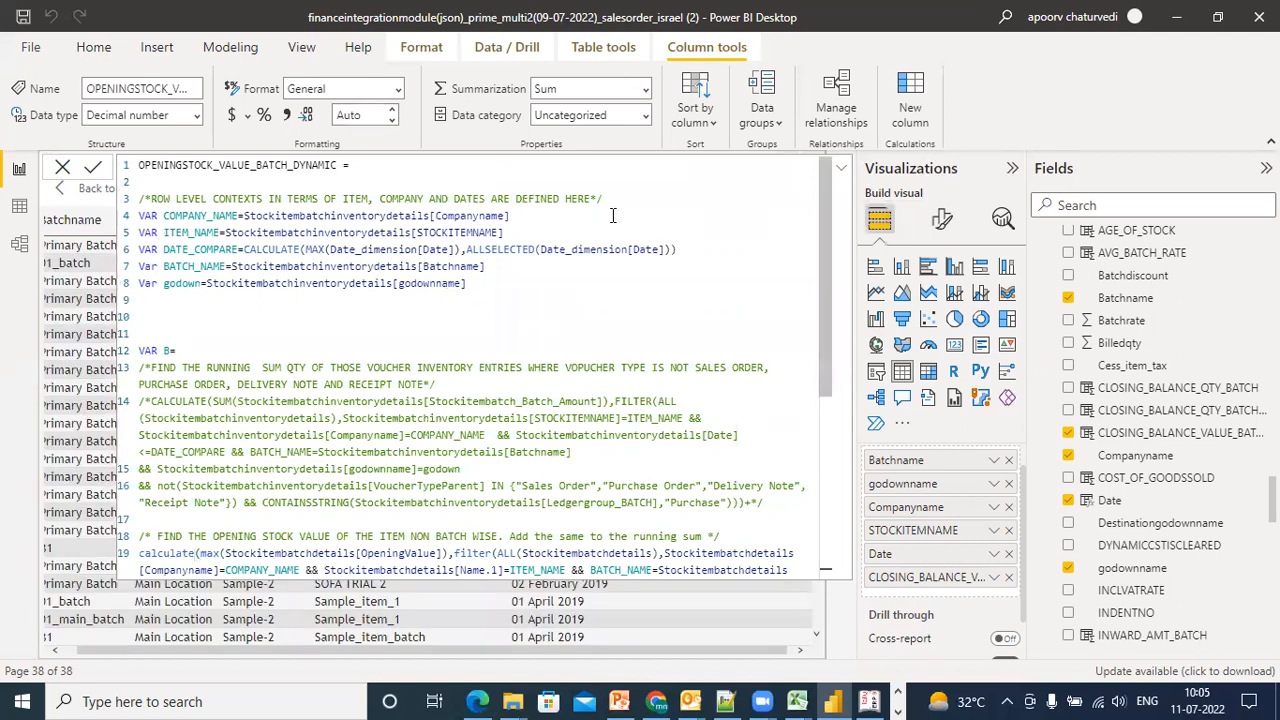
Collapse the formula display and copy the name OPENINGSTOCK_VALUE_BATCH_DYNAMIC from its first line
click(839, 168)
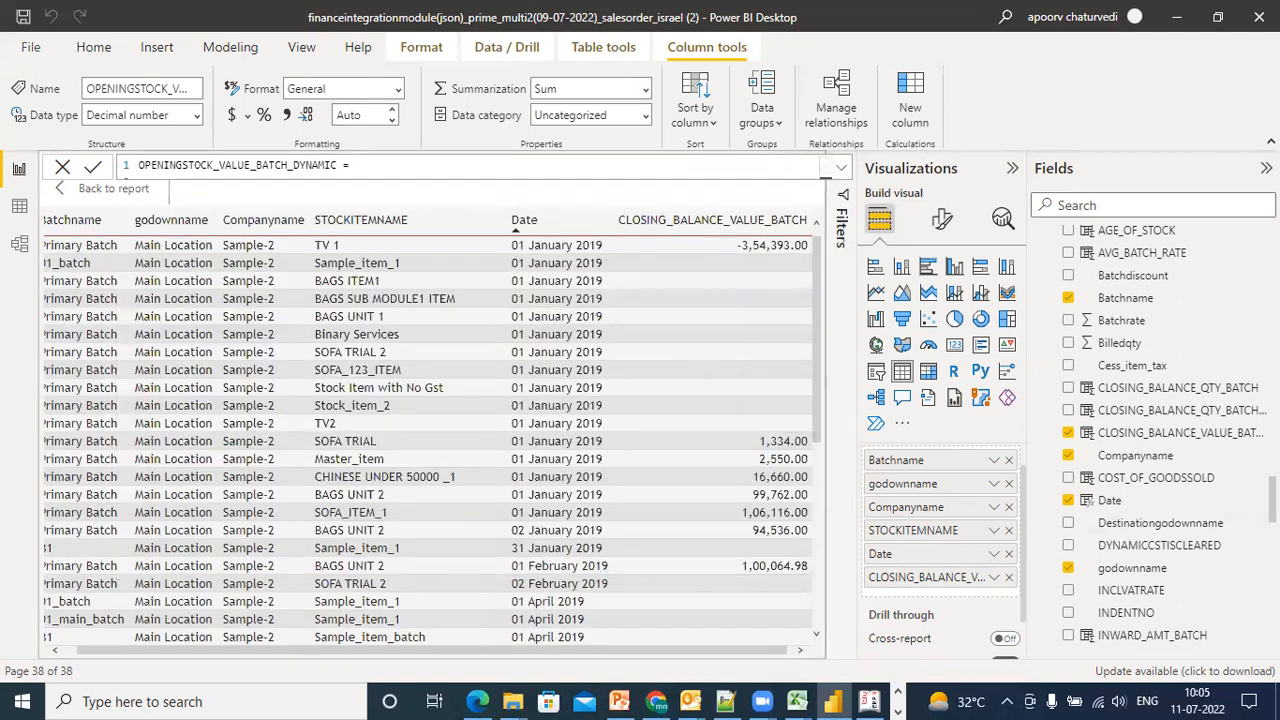
scroll(1160, 440, down, 1)
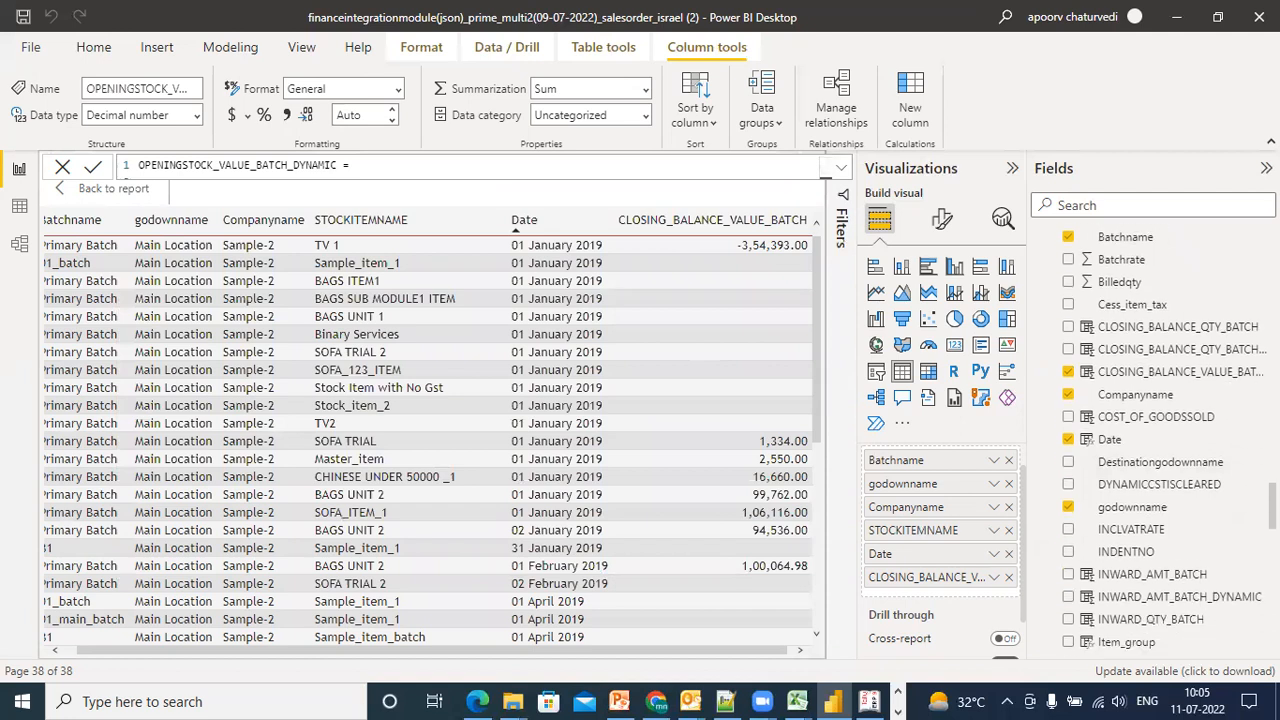
scroll(1180, 540, down, 5)
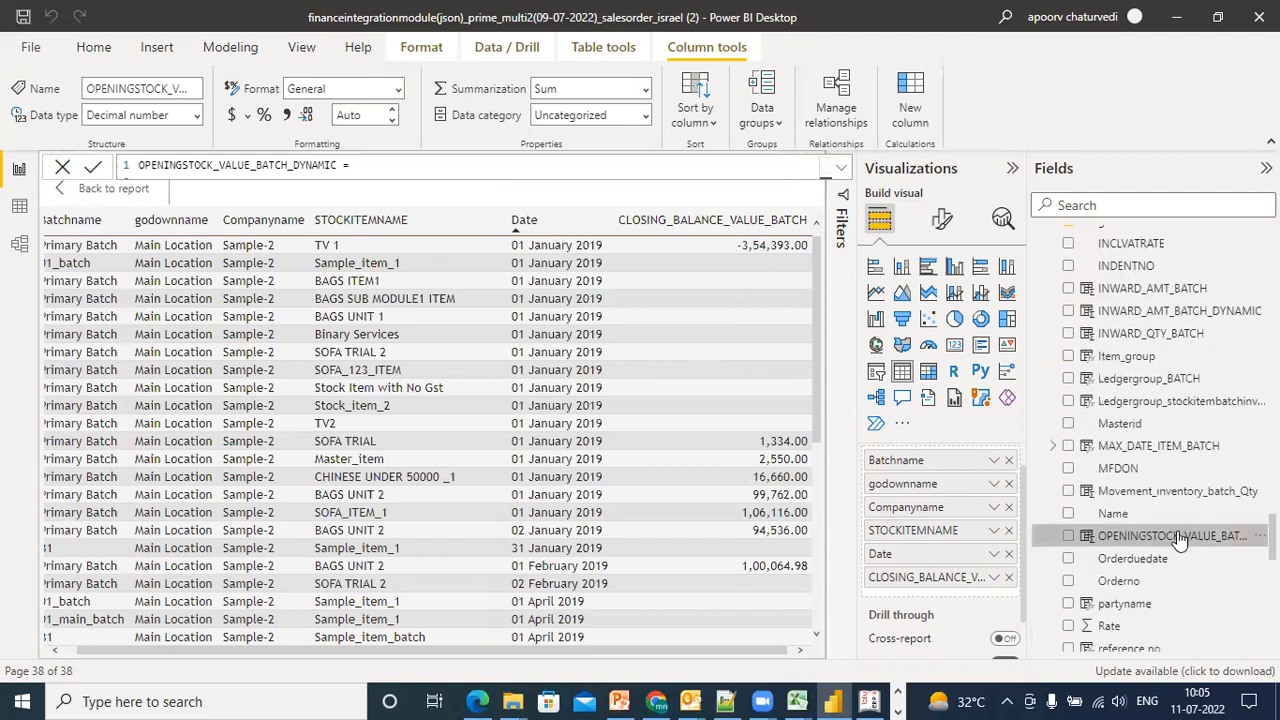
drag(338, 165, 140, 172)
key(ctrl+c)
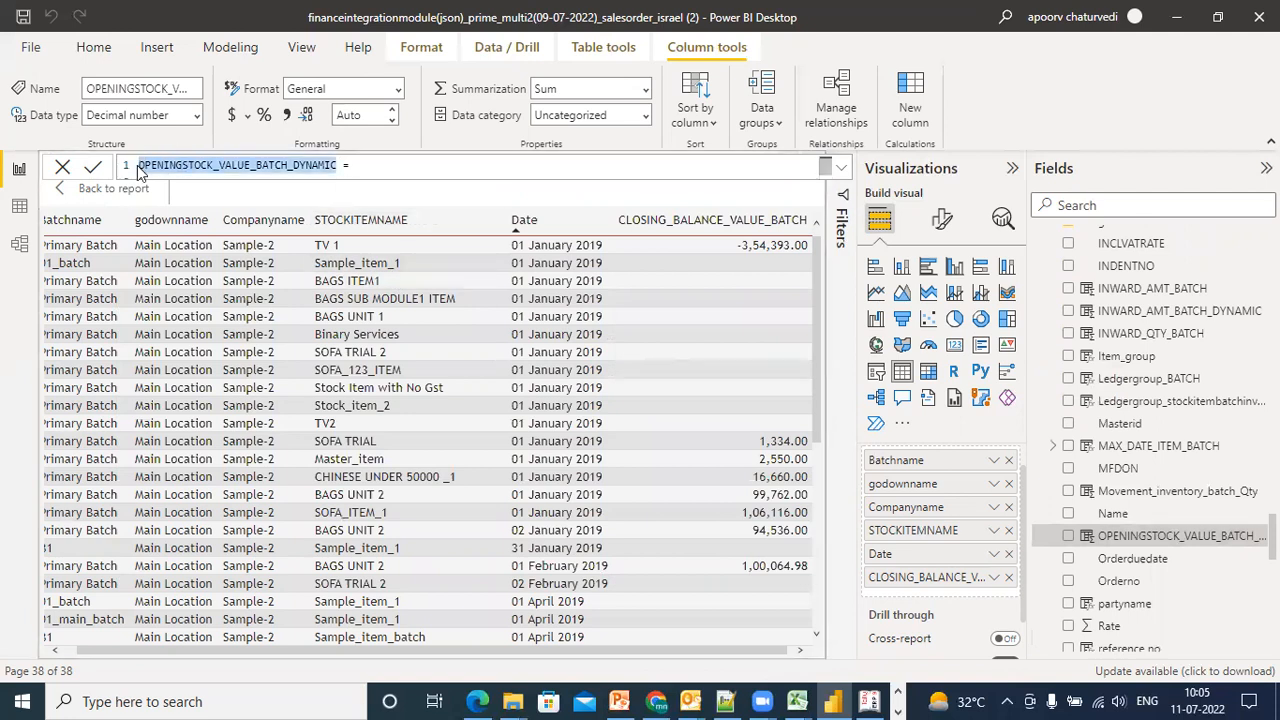
Switch to Notepad++, append OPENINGSTOCK_VALUE_BATCH_DYNAMIC to the MEASURE_1 line and copy the whole line
key(alt+Tab)
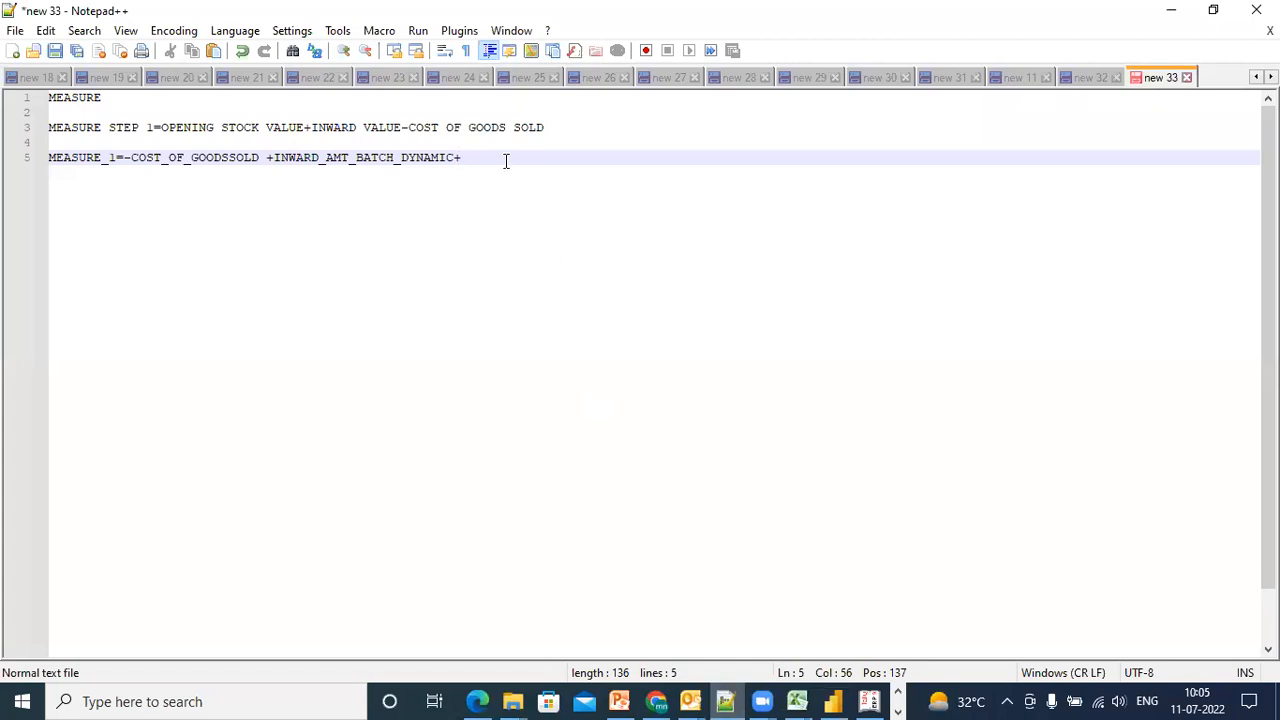
key(ctrl+v)
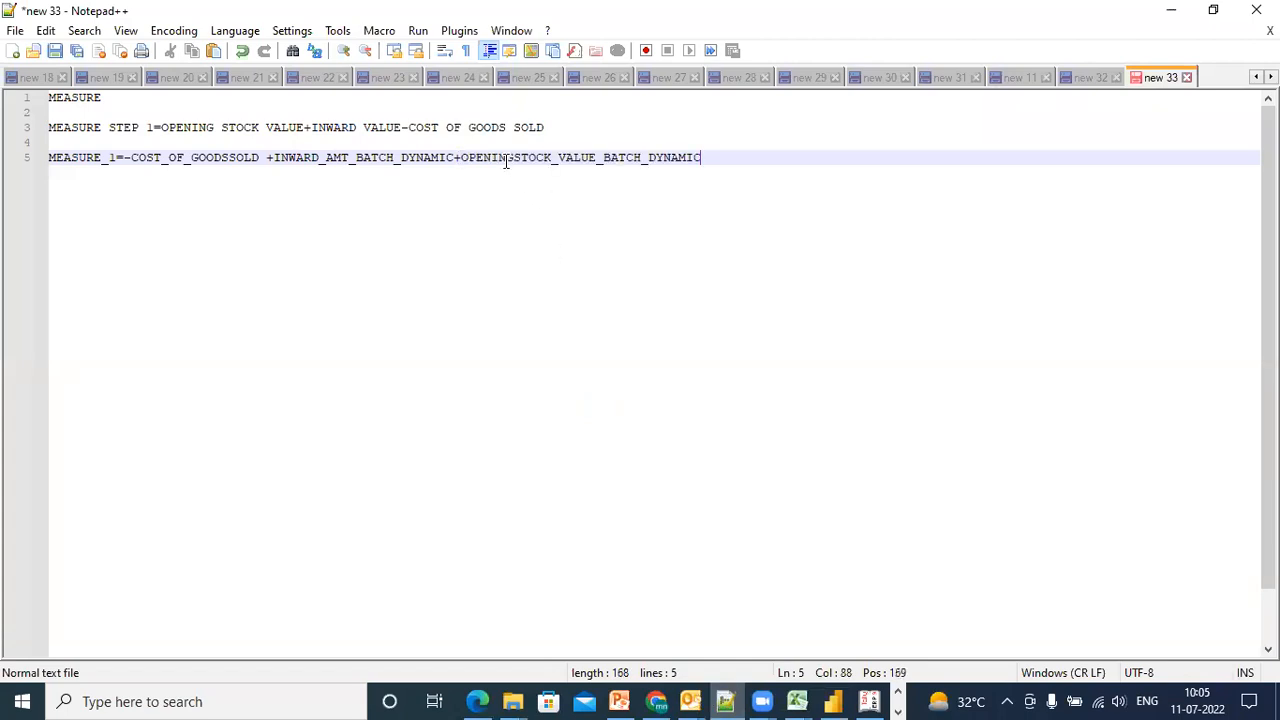
drag(740, 154, 40, 160)
key(ctrl+c)
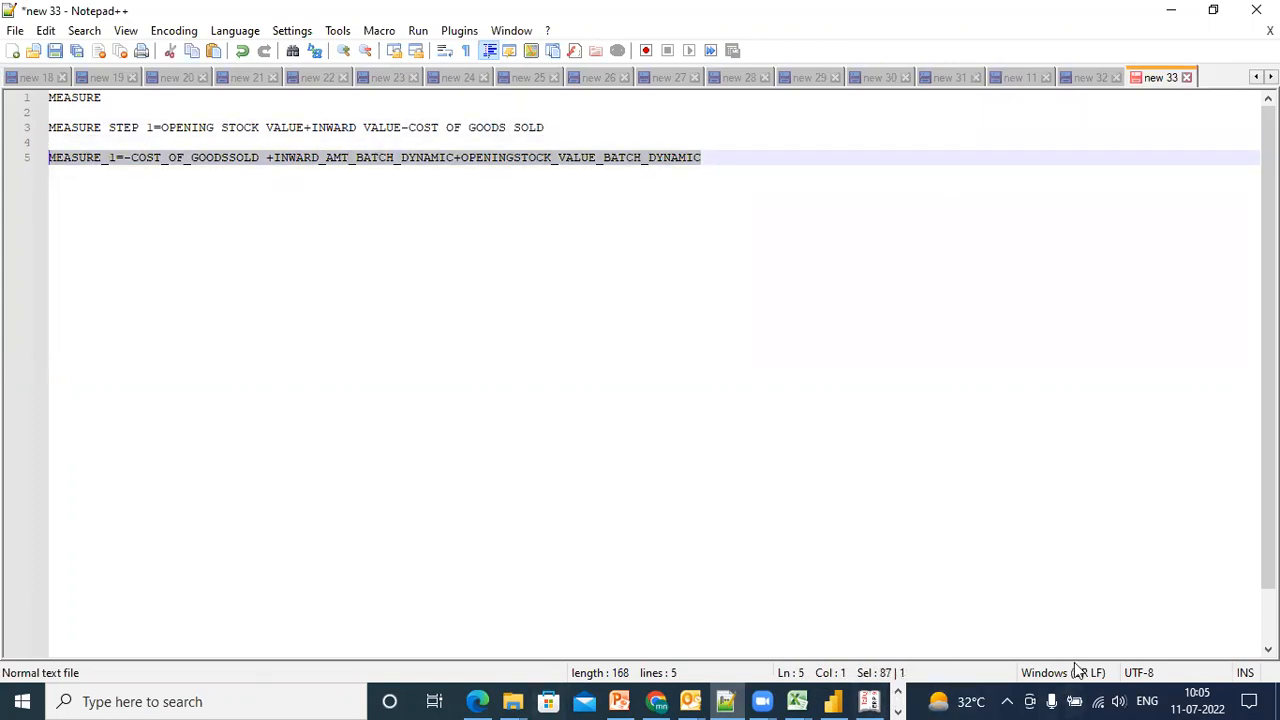
Switch to Power BI, start a new measure in the batch inventory table and paste the copied MEASURE_1 formula into it
click(833, 701)
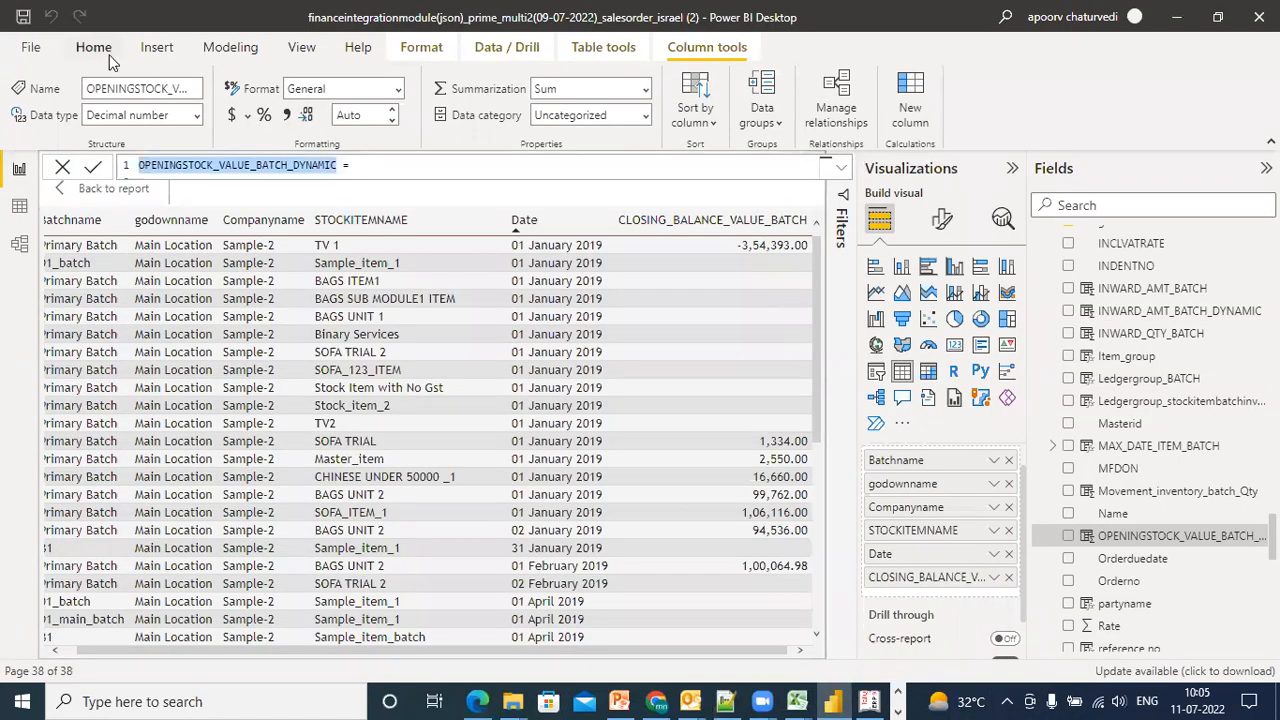
click(604, 48)
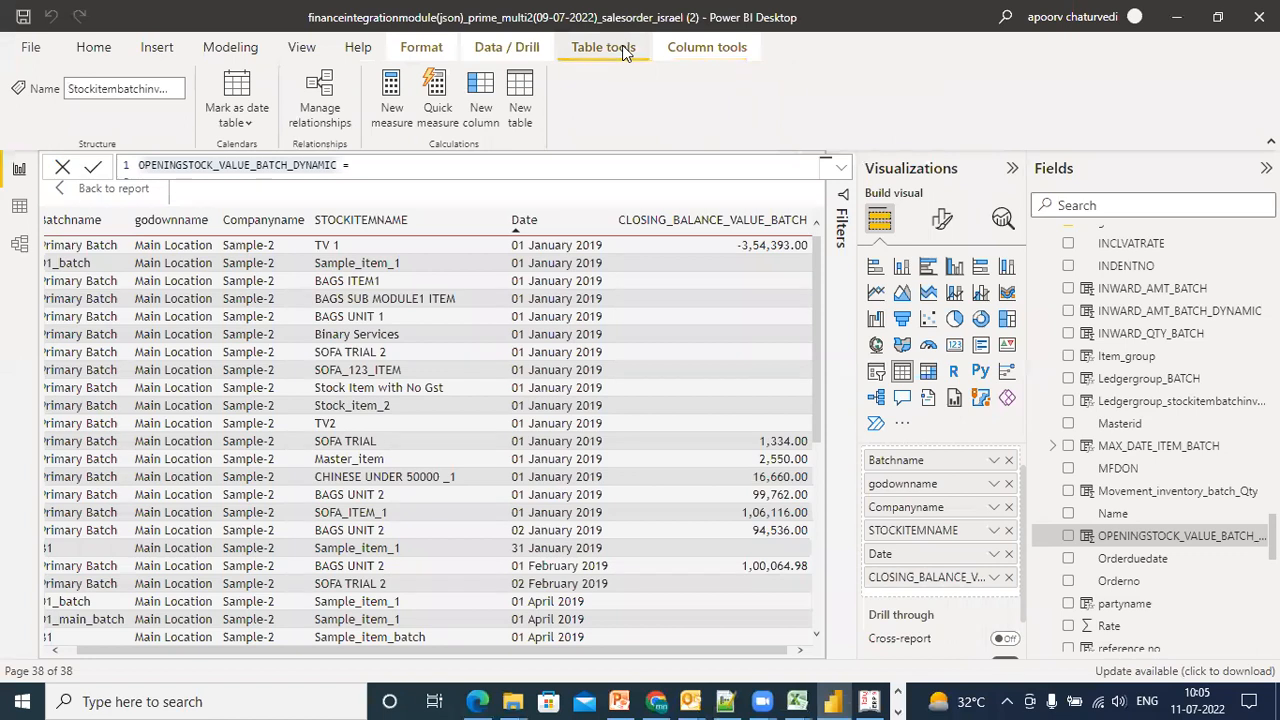
click(396, 120)
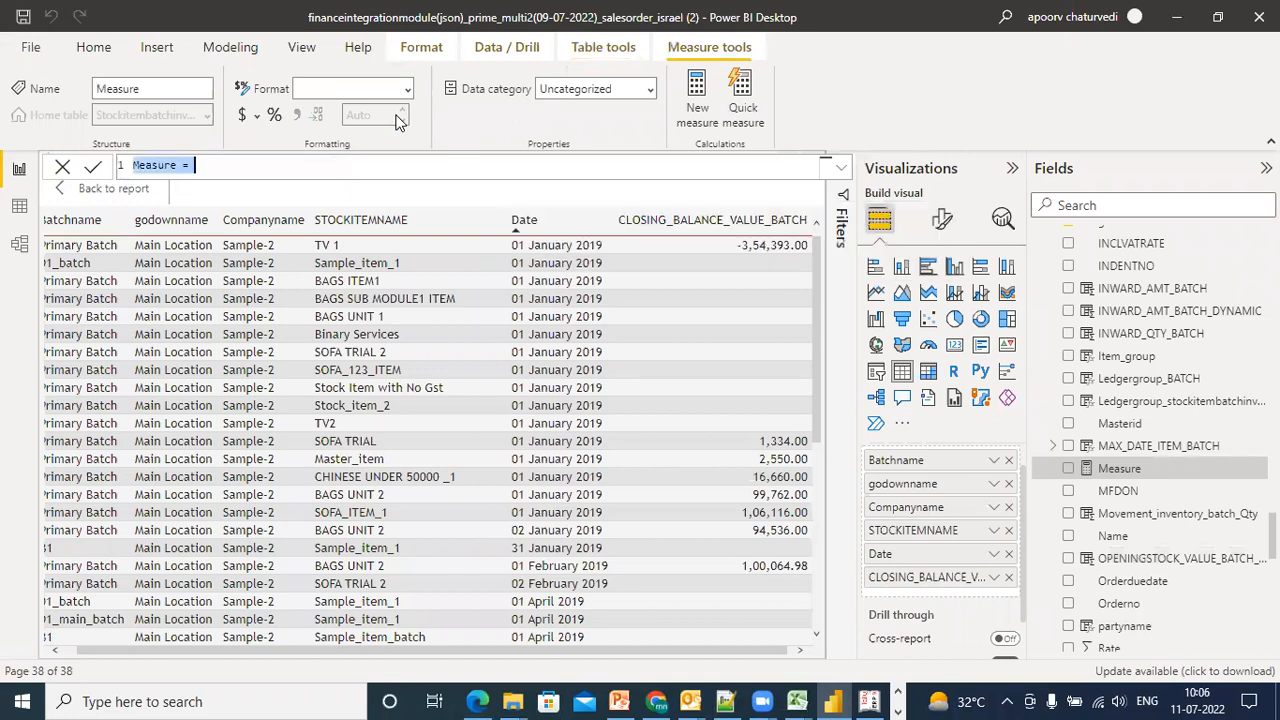
key(ctrl+v)
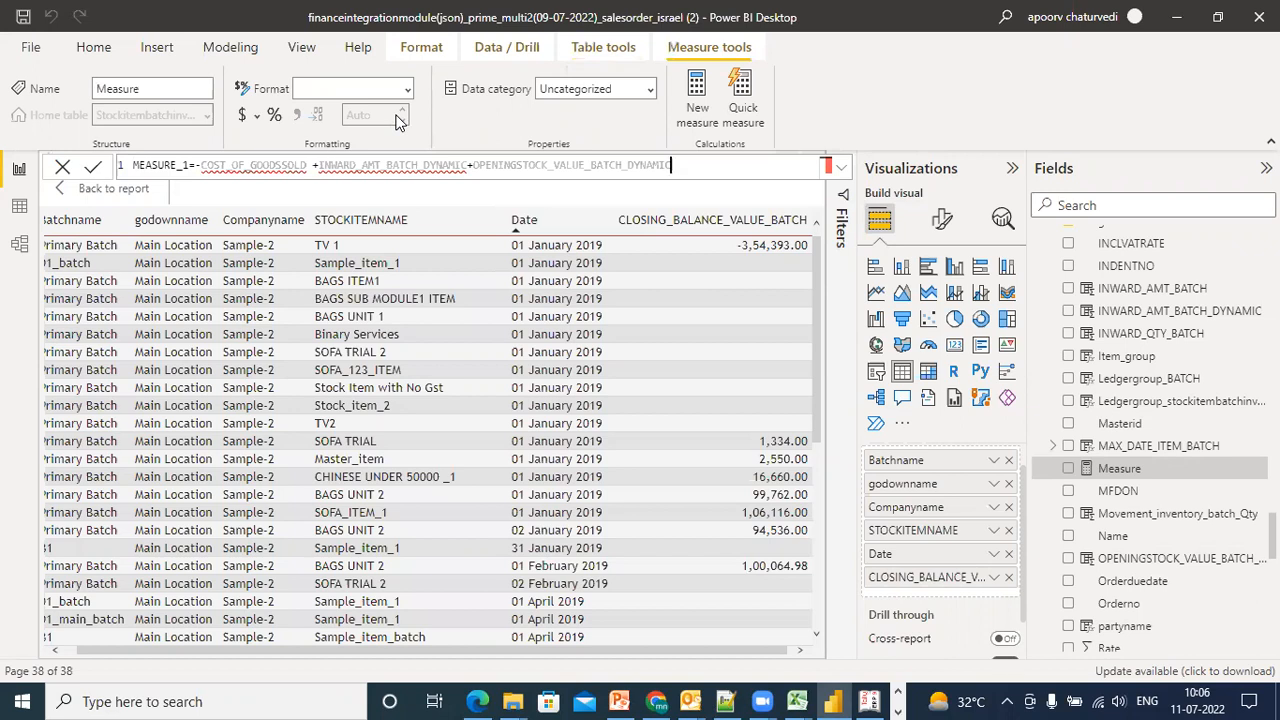
Copy the whole MEASURE_1 formula and discard the uncommitted measure
drag(673, 158, 115, 166)
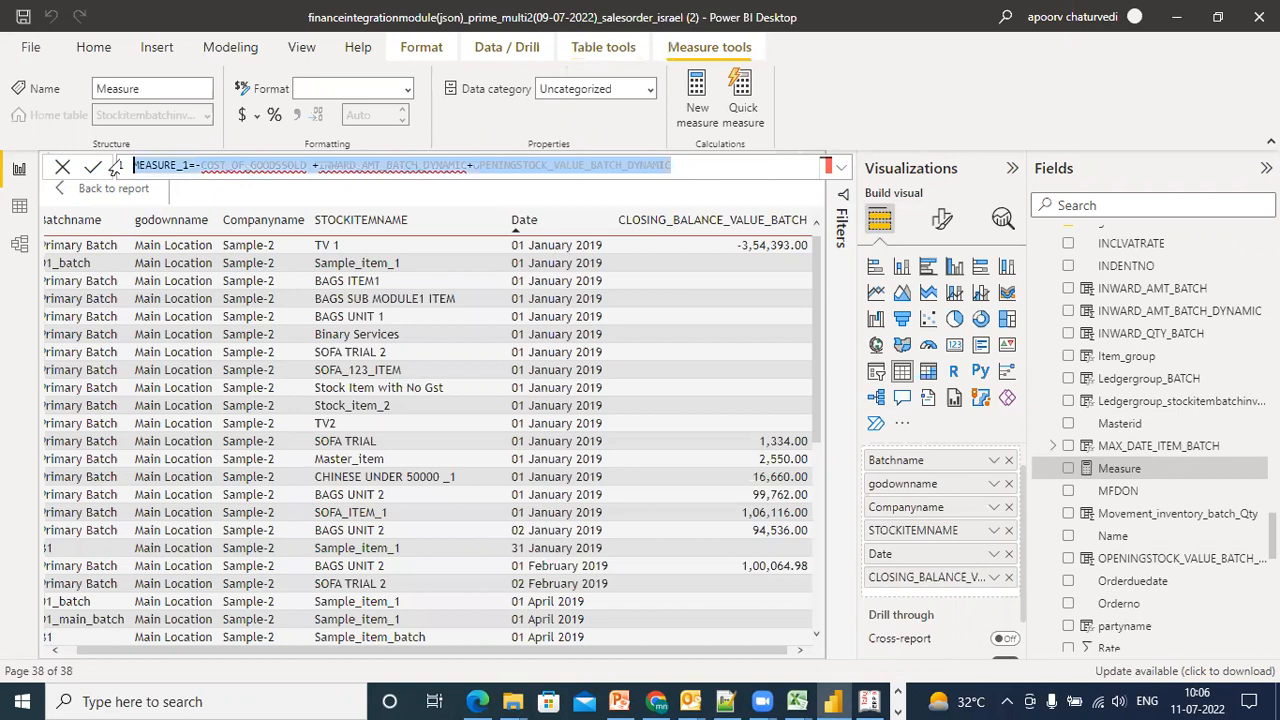
click(62, 172)
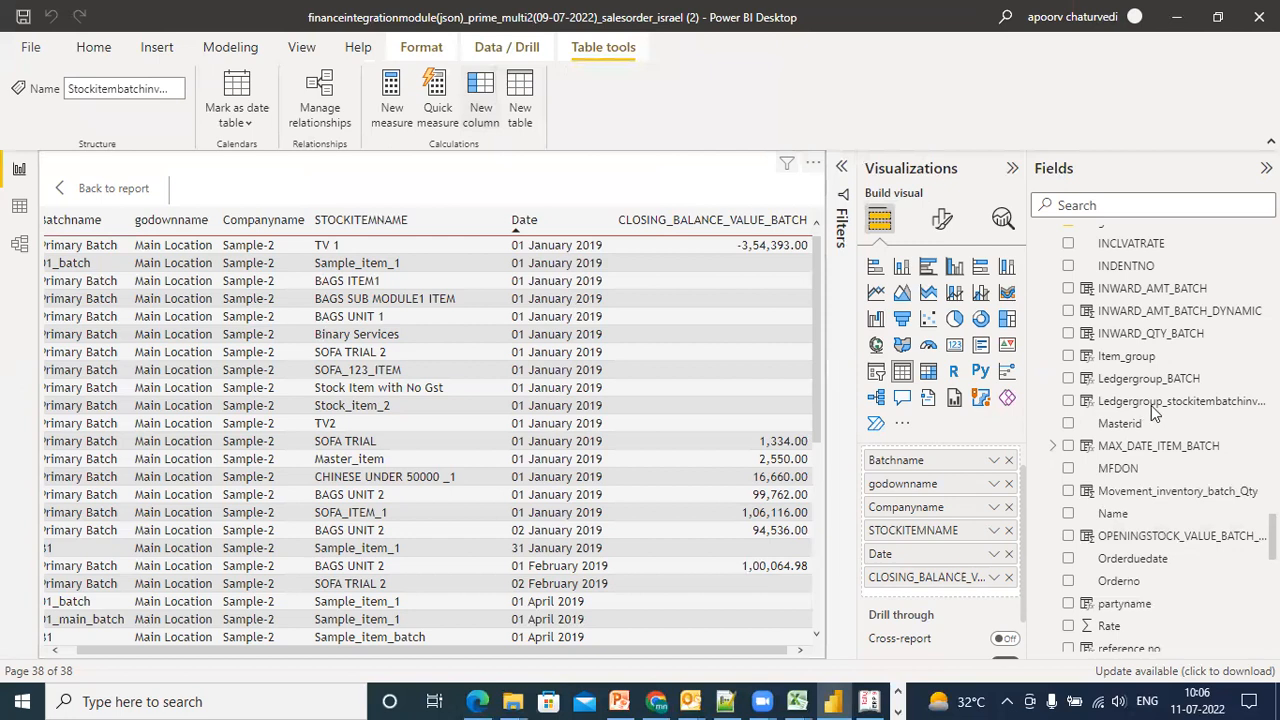
Start a new column in Stockitembatchinventorydetails, paste the copied formula after "Column =" and remove its MEASURE_1= prefix
click(1152, 407)
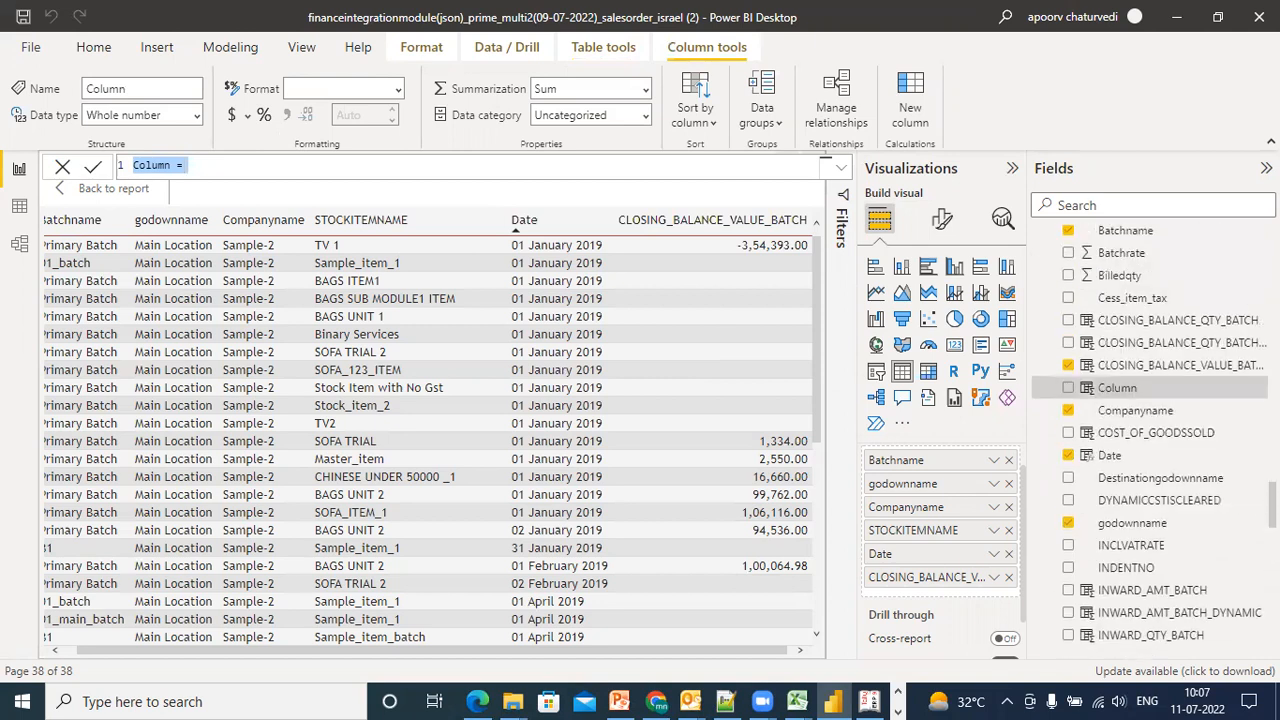
click(256, 165)
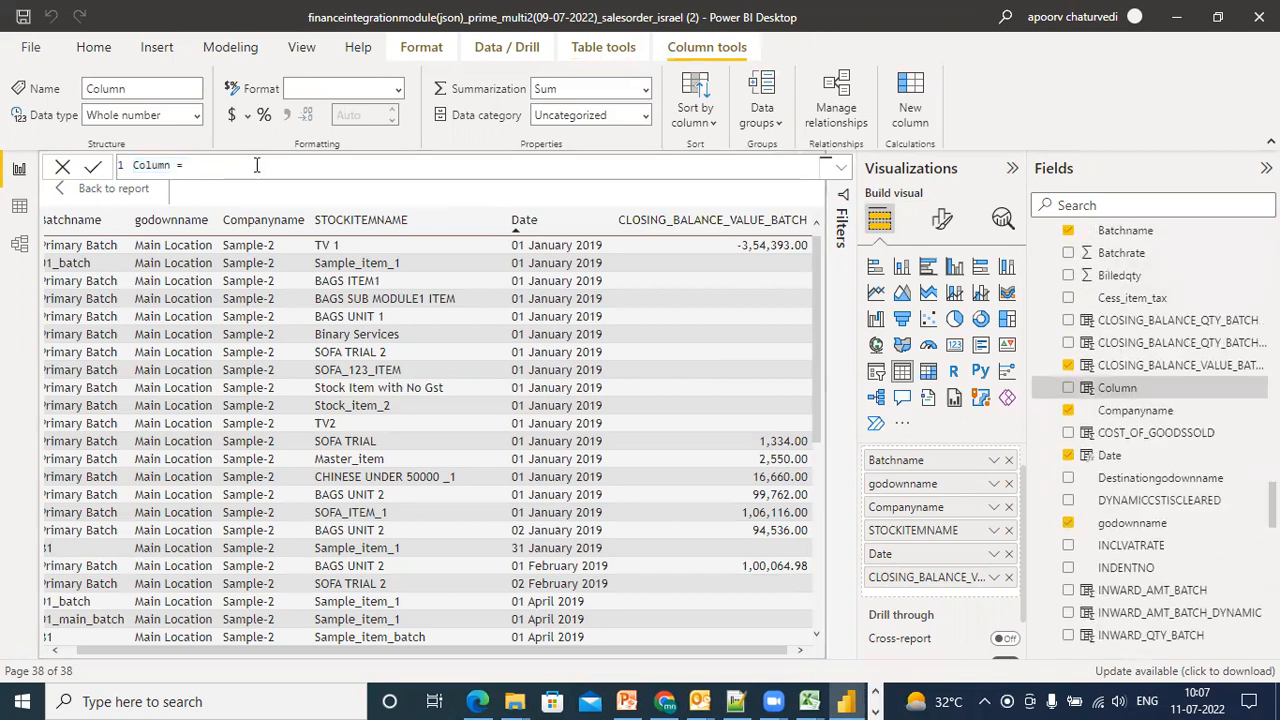
text(MEASURE 1=-COST_OF_GOODSSOLD +INWARD_AMT_BATCH_DYNAMIC+OPENINGSTOCK_VALUE_BATCH_DYNAMIC)
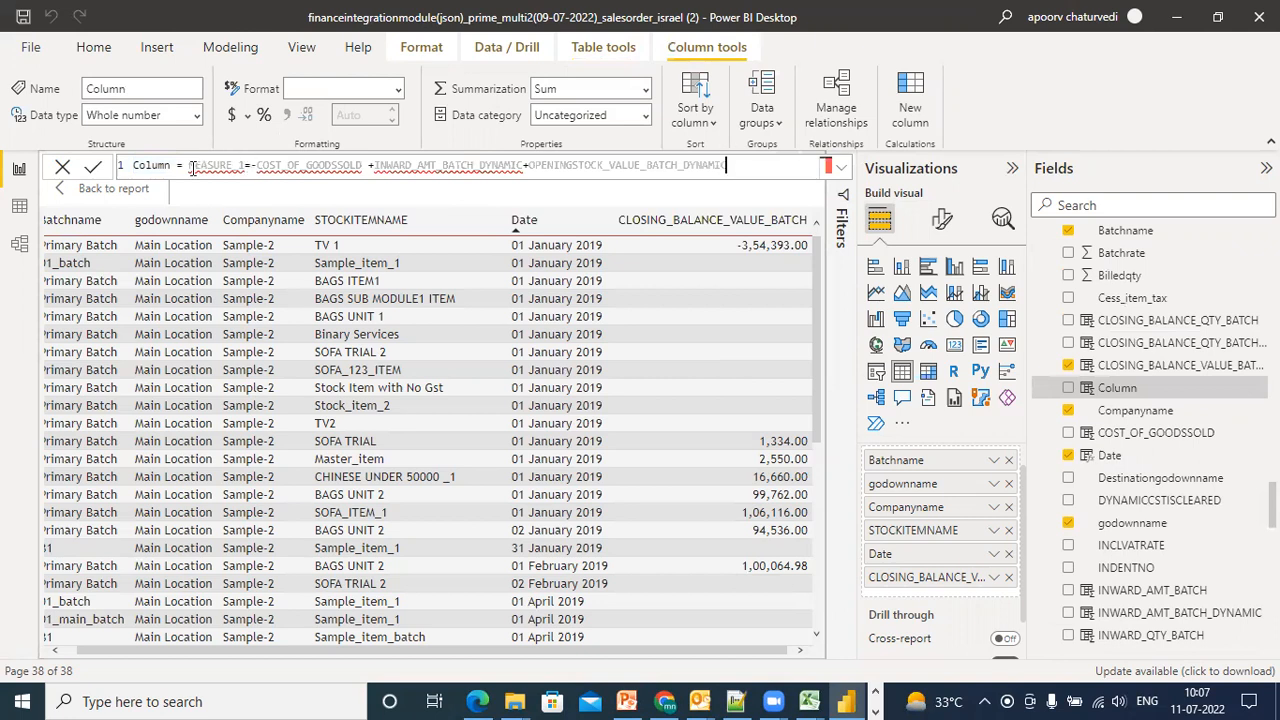
drag(192, 168, 254, 166)
key(BackSpace)
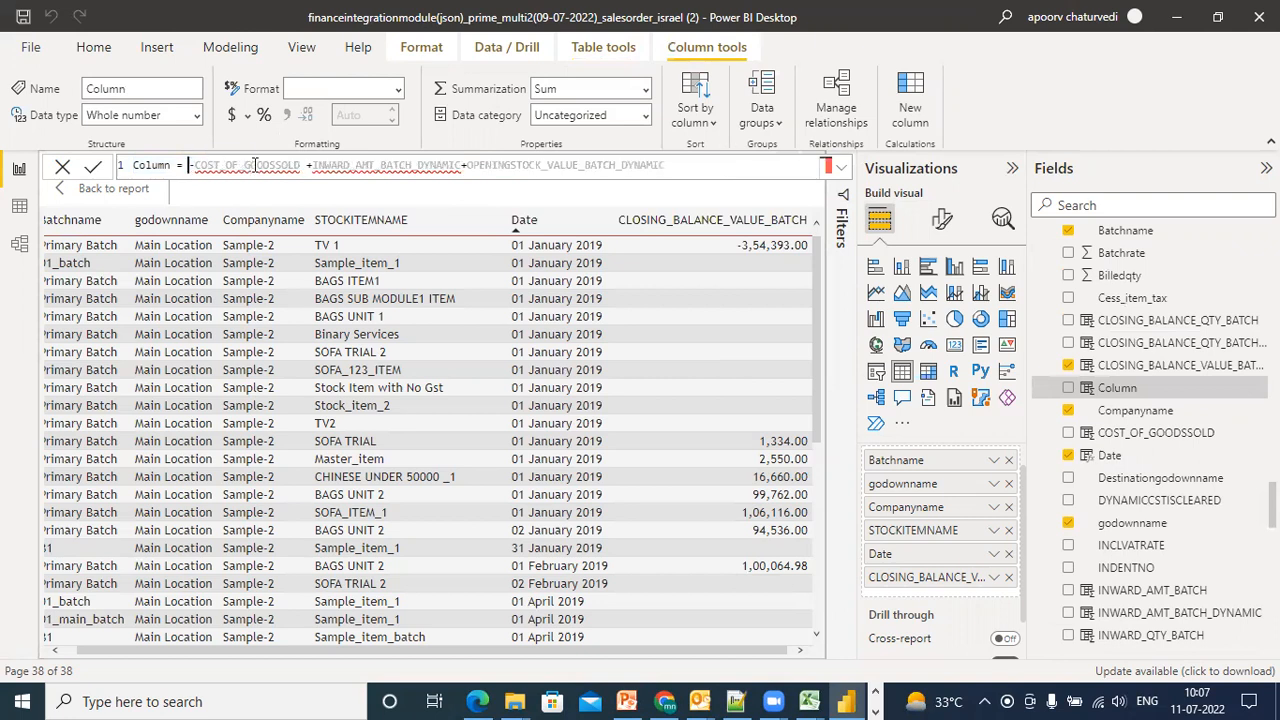
key(Delete)
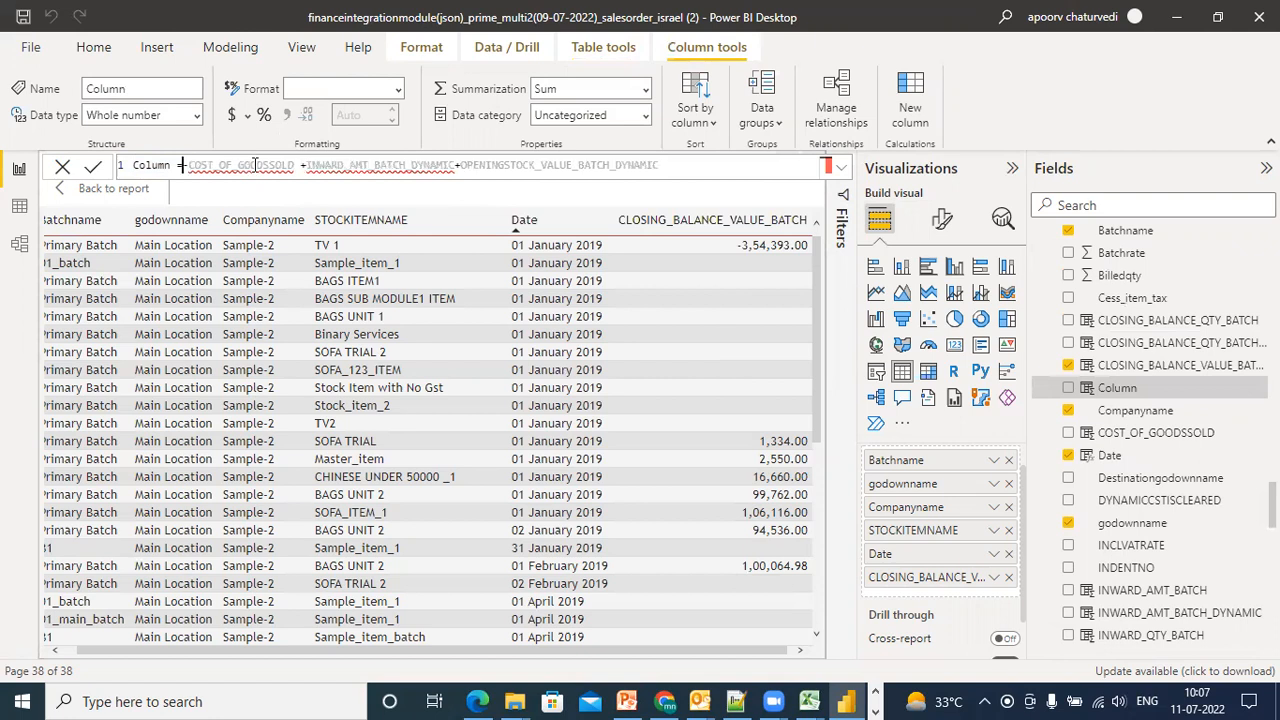
Rewrite and commit the column formula as -Stockitembatchinventorydetails[COST_OF_GOODSSOLD] plus the same table's [INWARD_AMT_BATCH_DYNAMIC] and [OPENINGSTOCK_VALUE_BATCH_DYNAMIC]
drag(662, 160, 186, 167)
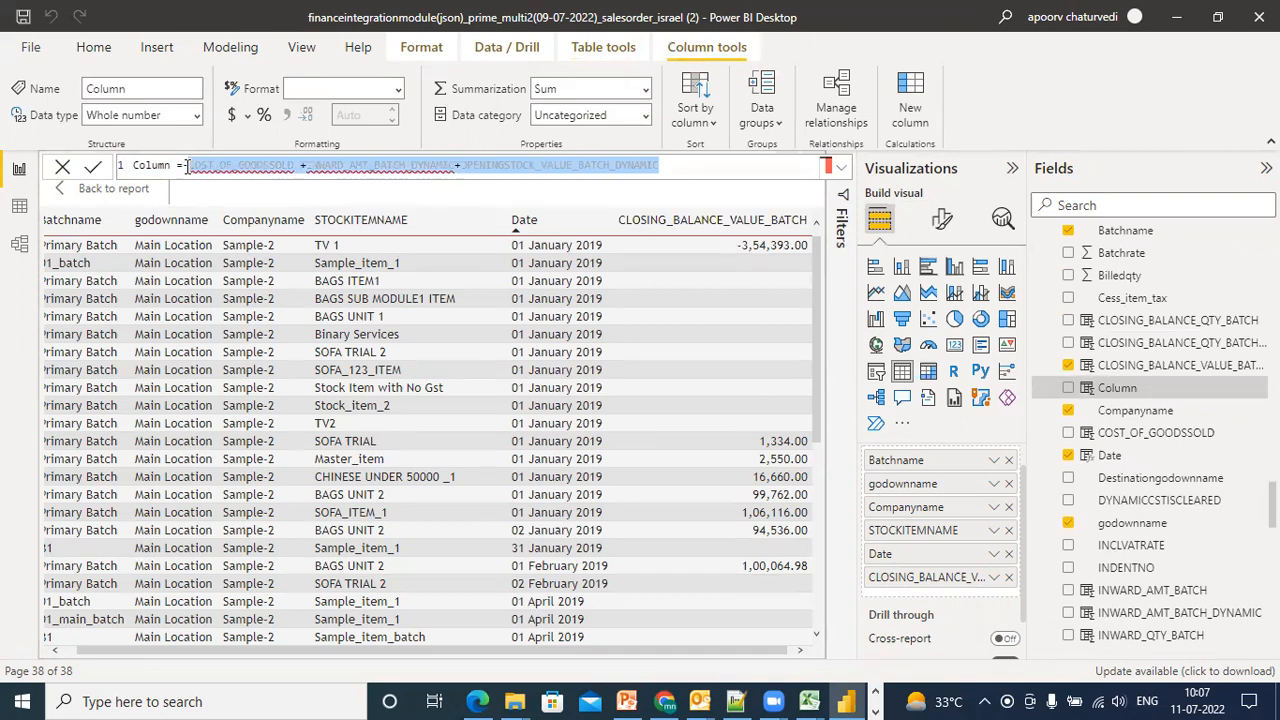
text(COST)
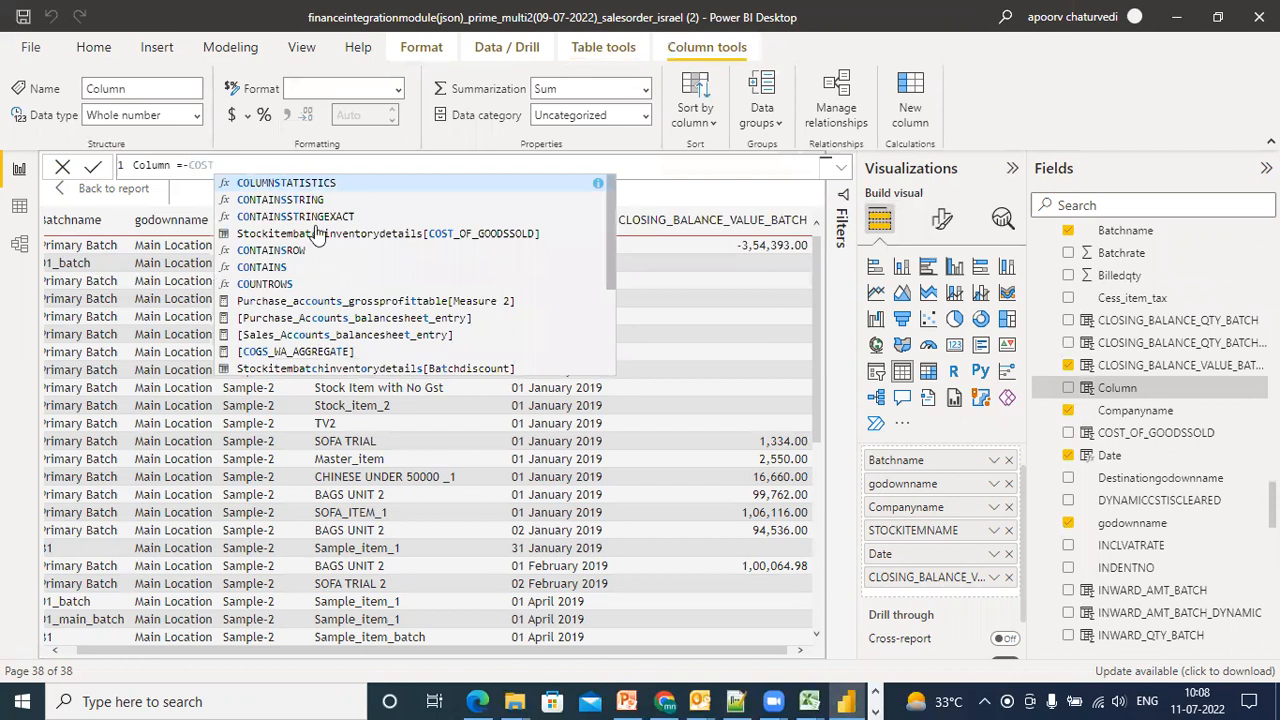
click(316, 233)
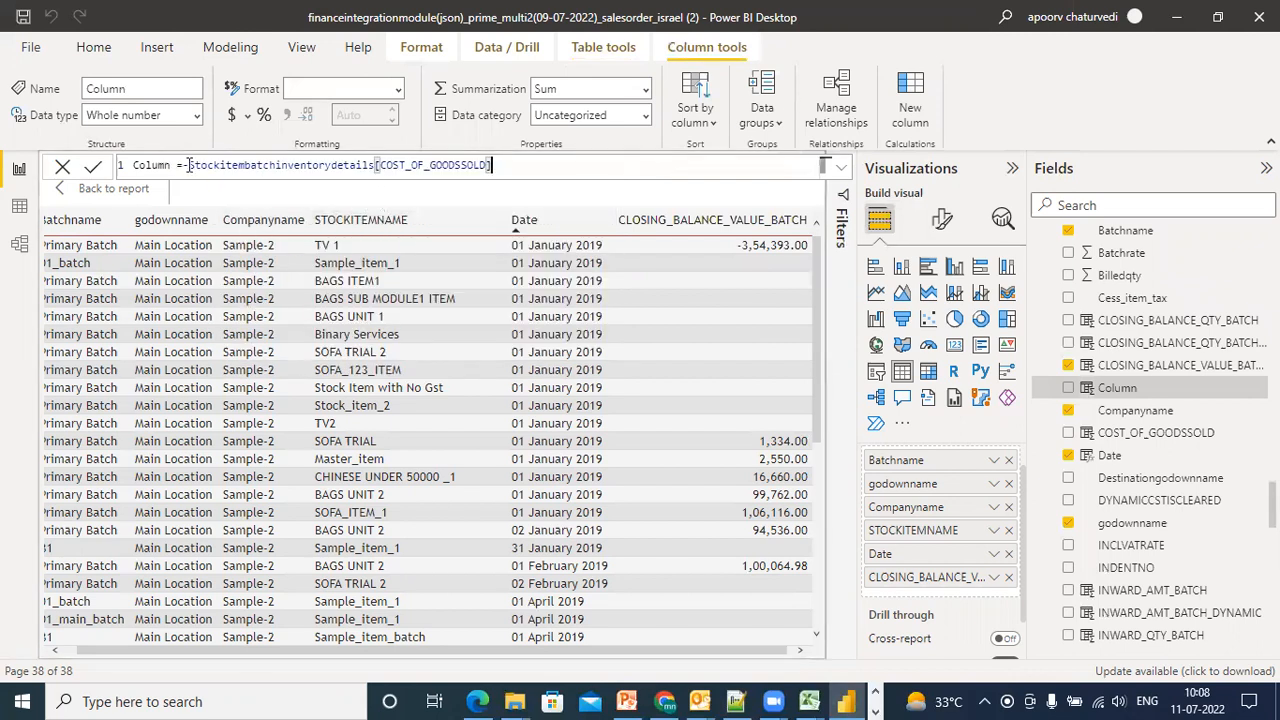
text(*)
text(INWARD)
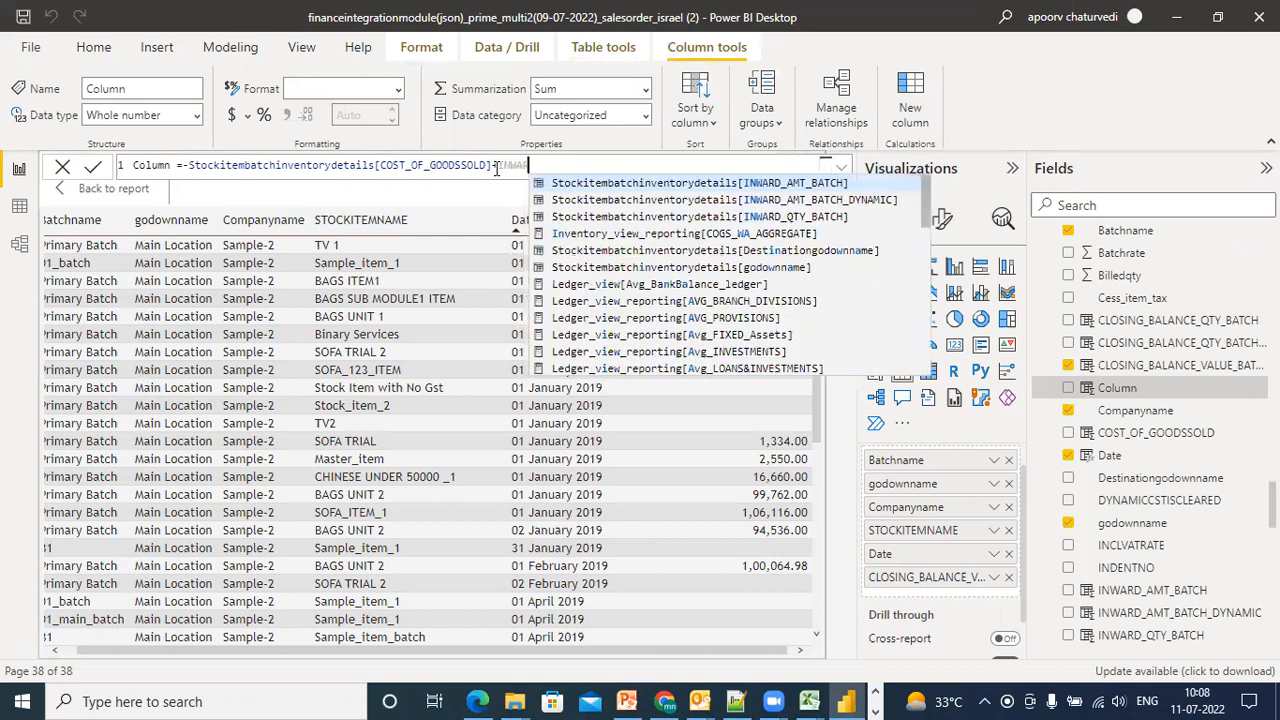
click(668, 199)
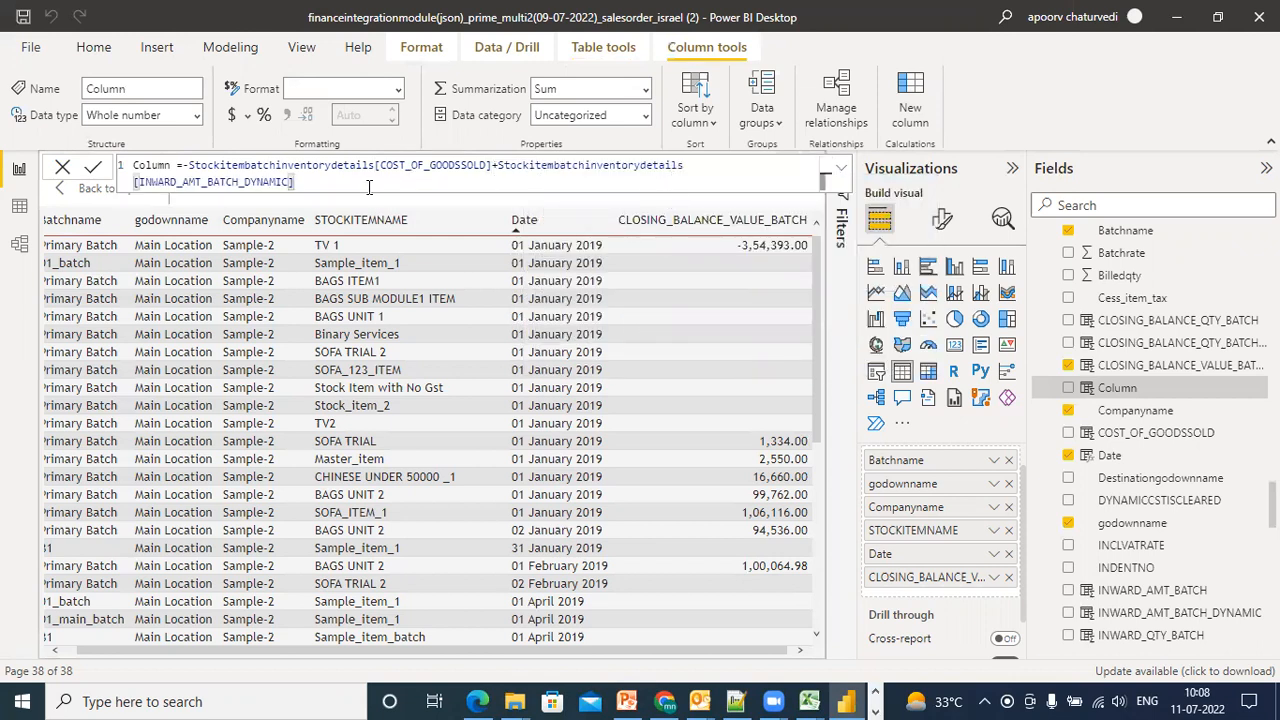
text(+OPENIN)
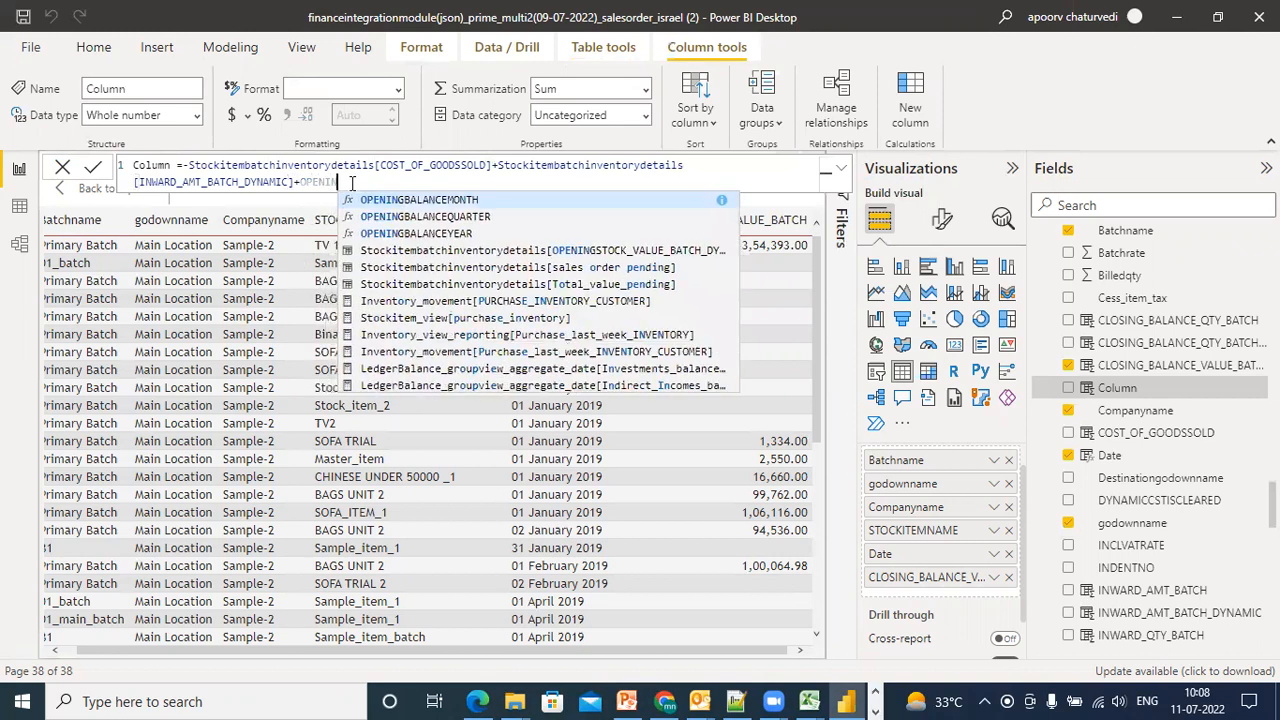
click(480, 250)
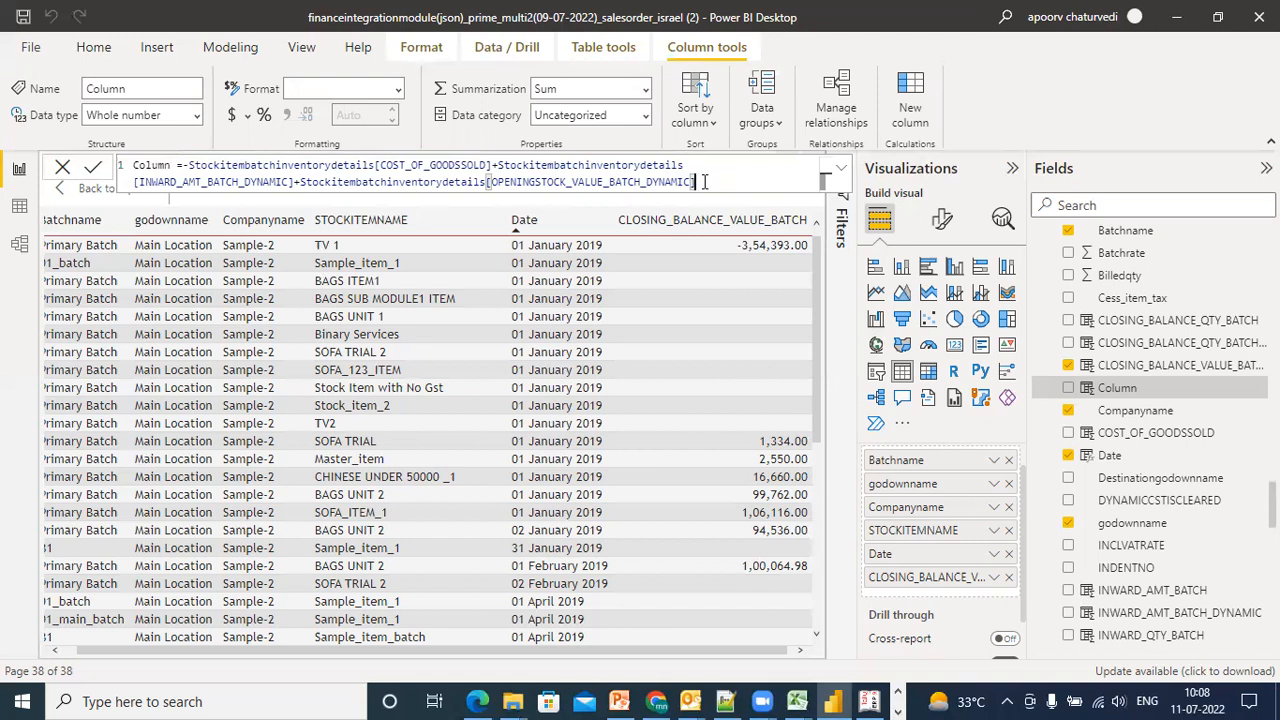
drag(704, 181, 128, 168)
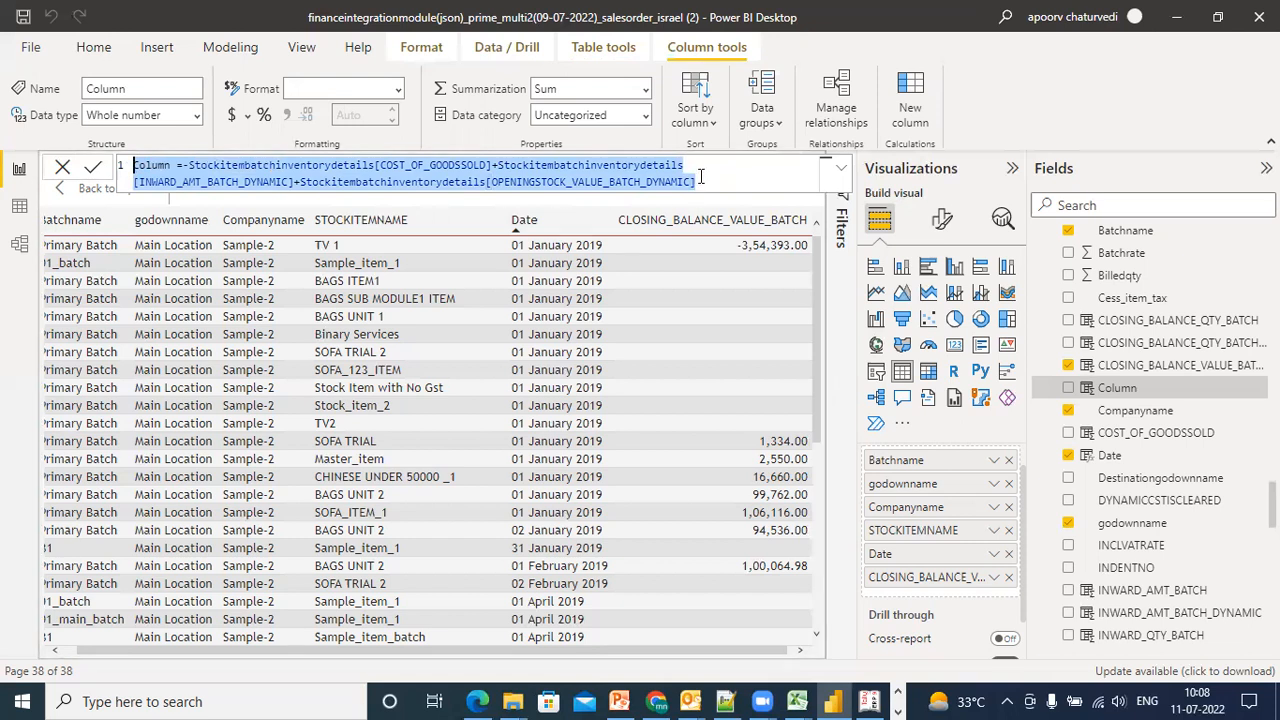
click(701, 176)
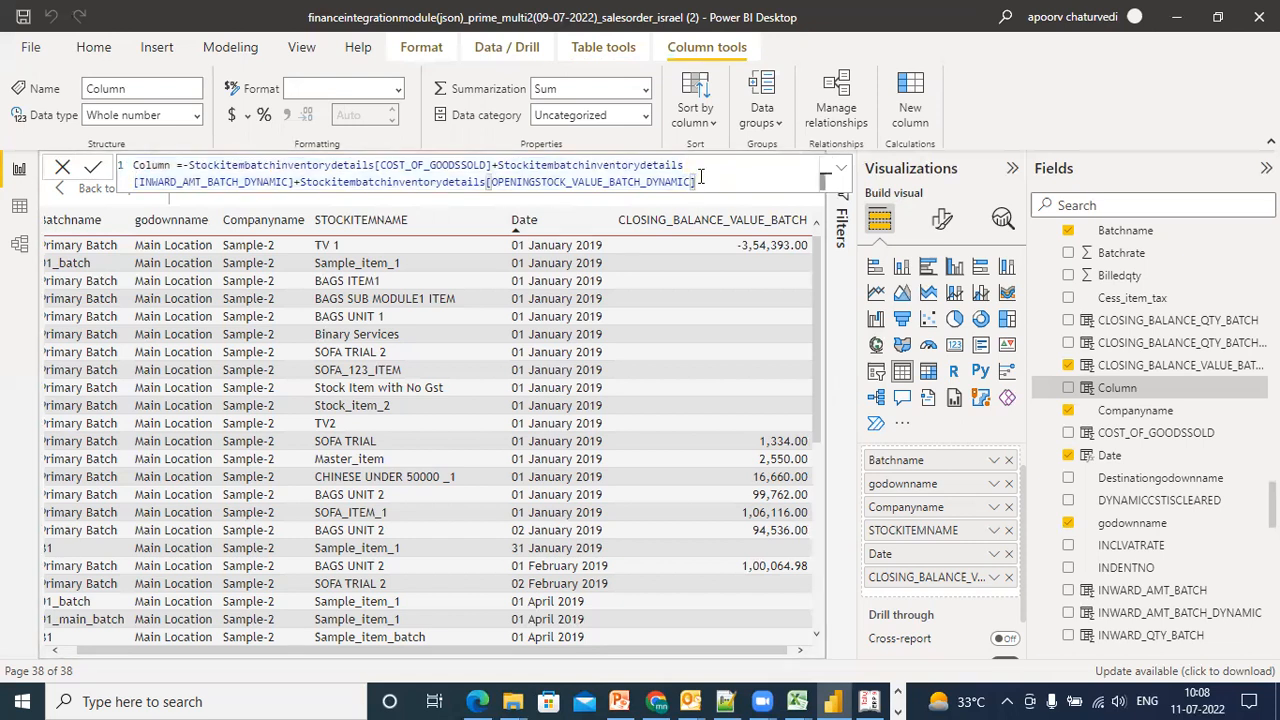
key(Return)
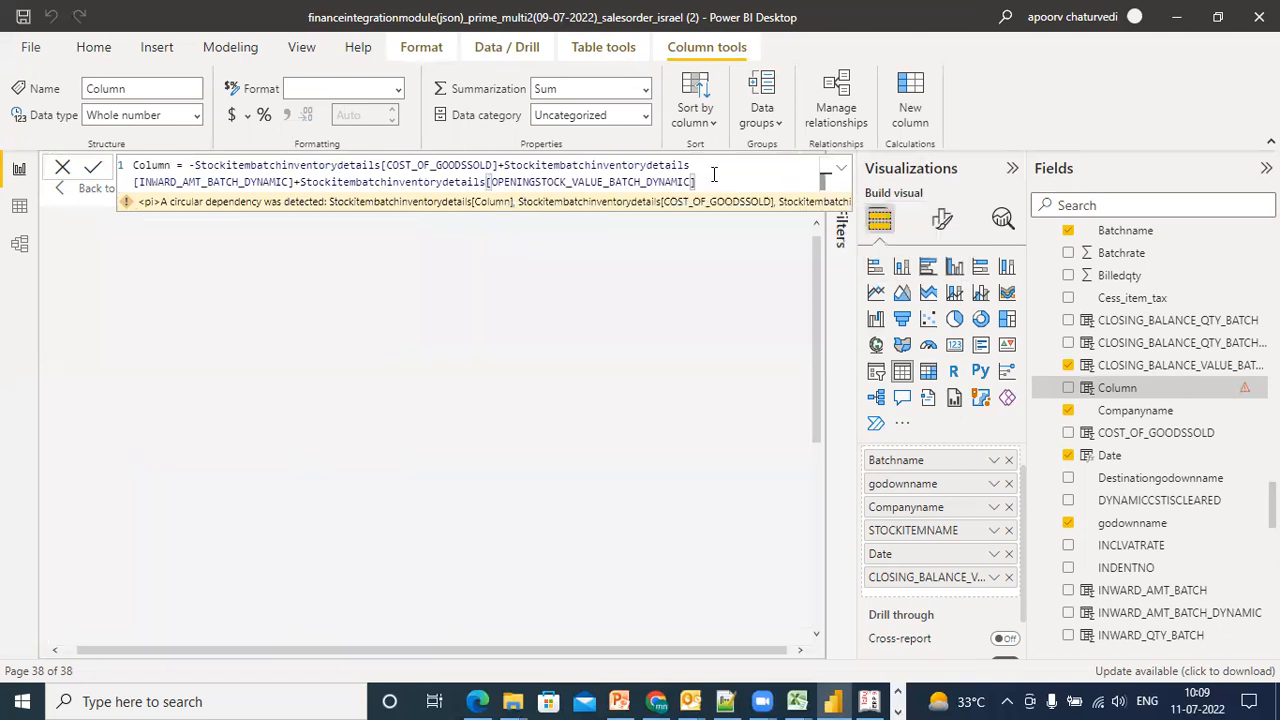
Copy the complete formula of the new column and leave formula editing
drag(712, 181, 130, 172)
key(ctrl+c)
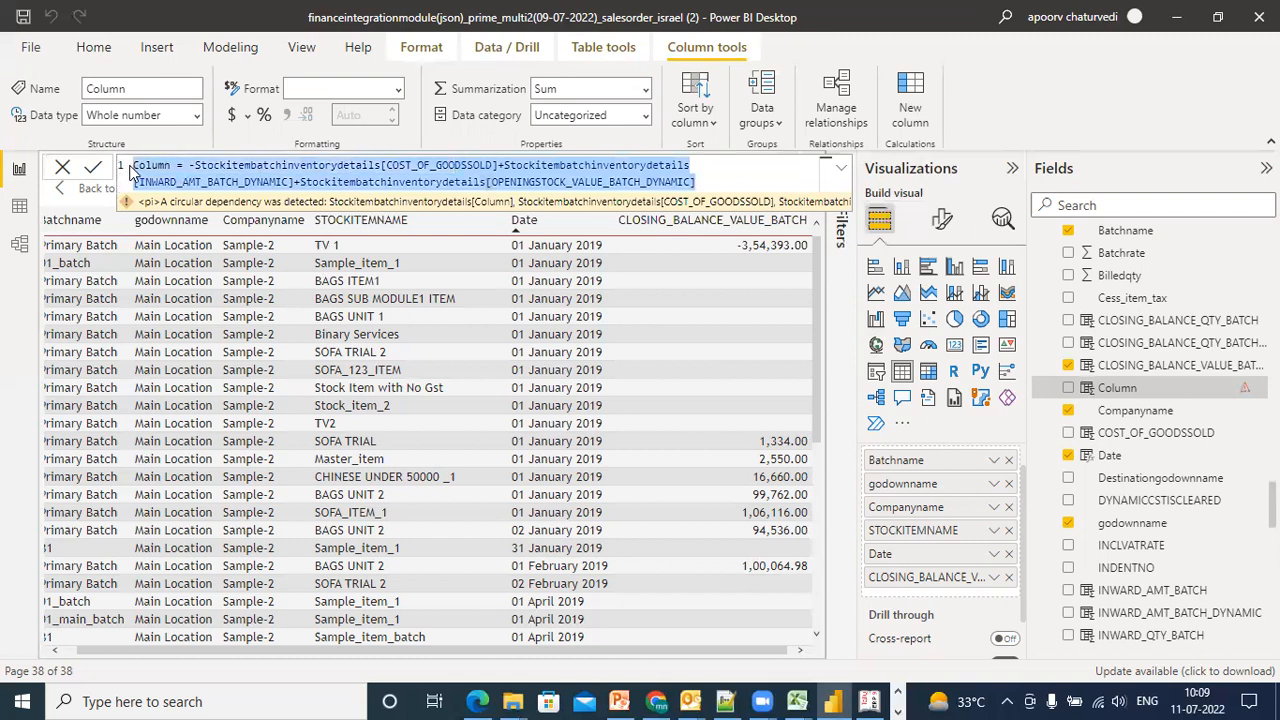
click(62, 167)
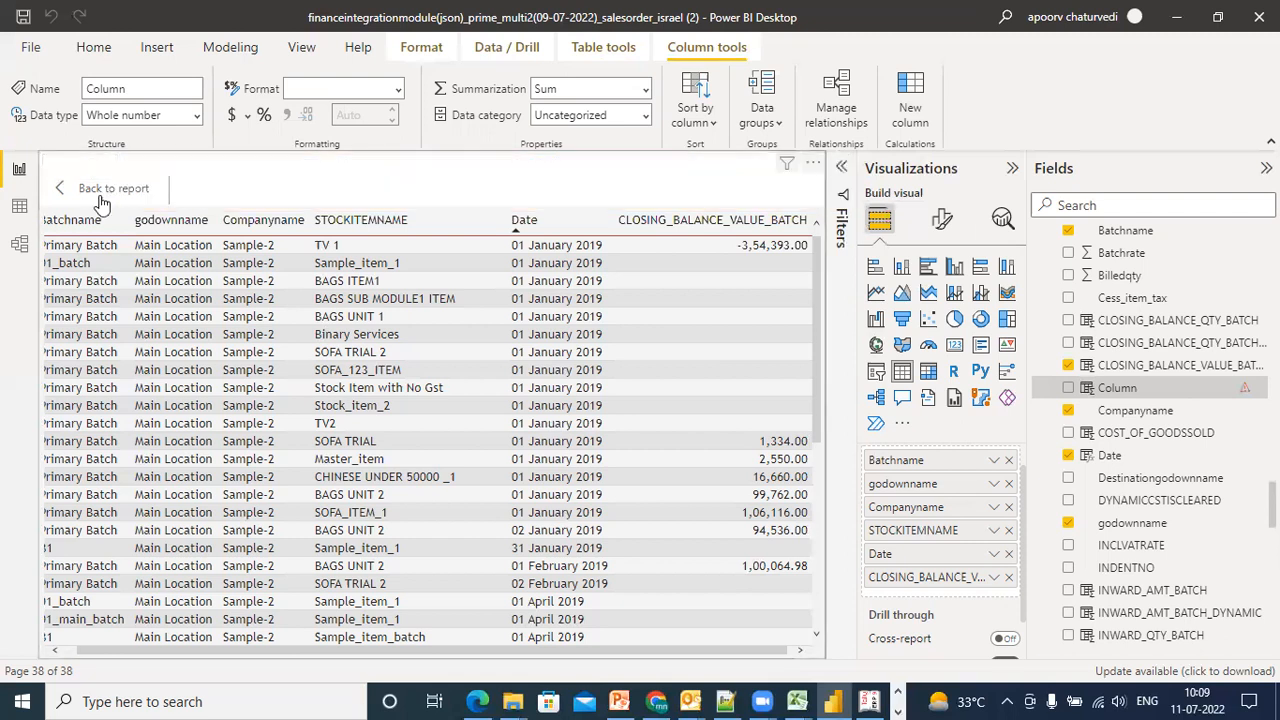
Add the new Column field to the table visual, and delete that column from the model
click(1068, 389)
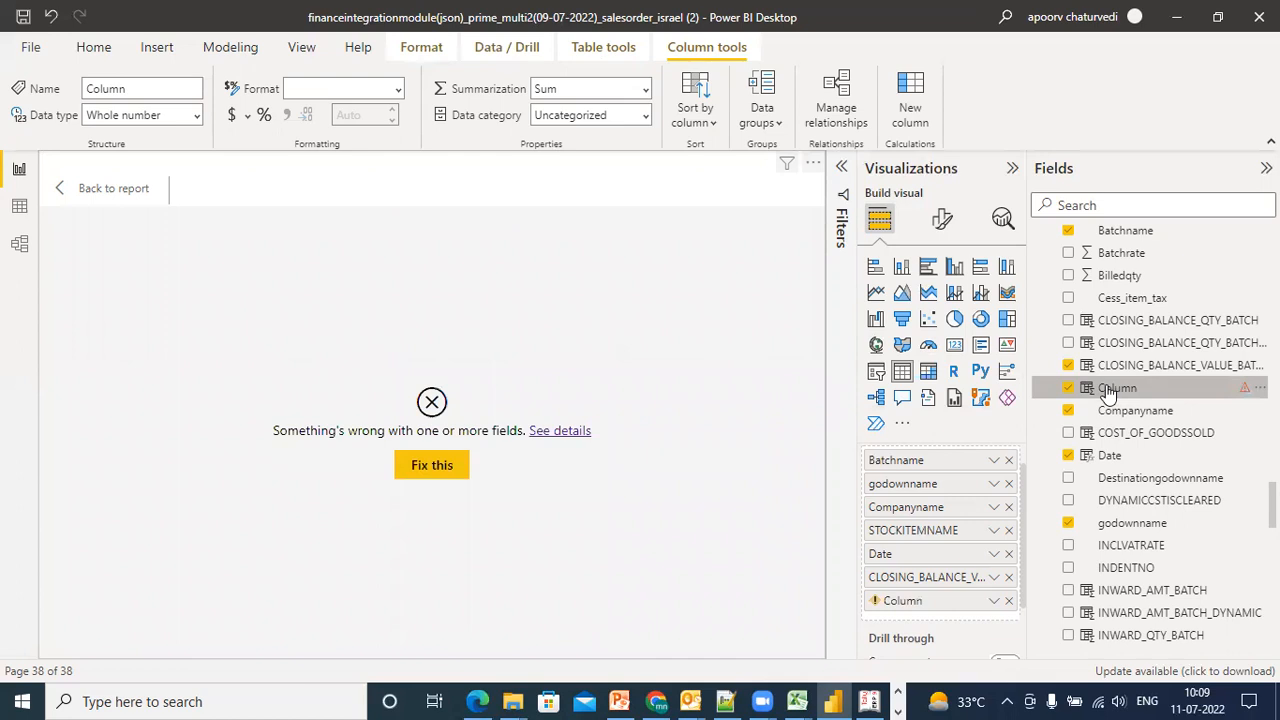
right_click(1108, 392)
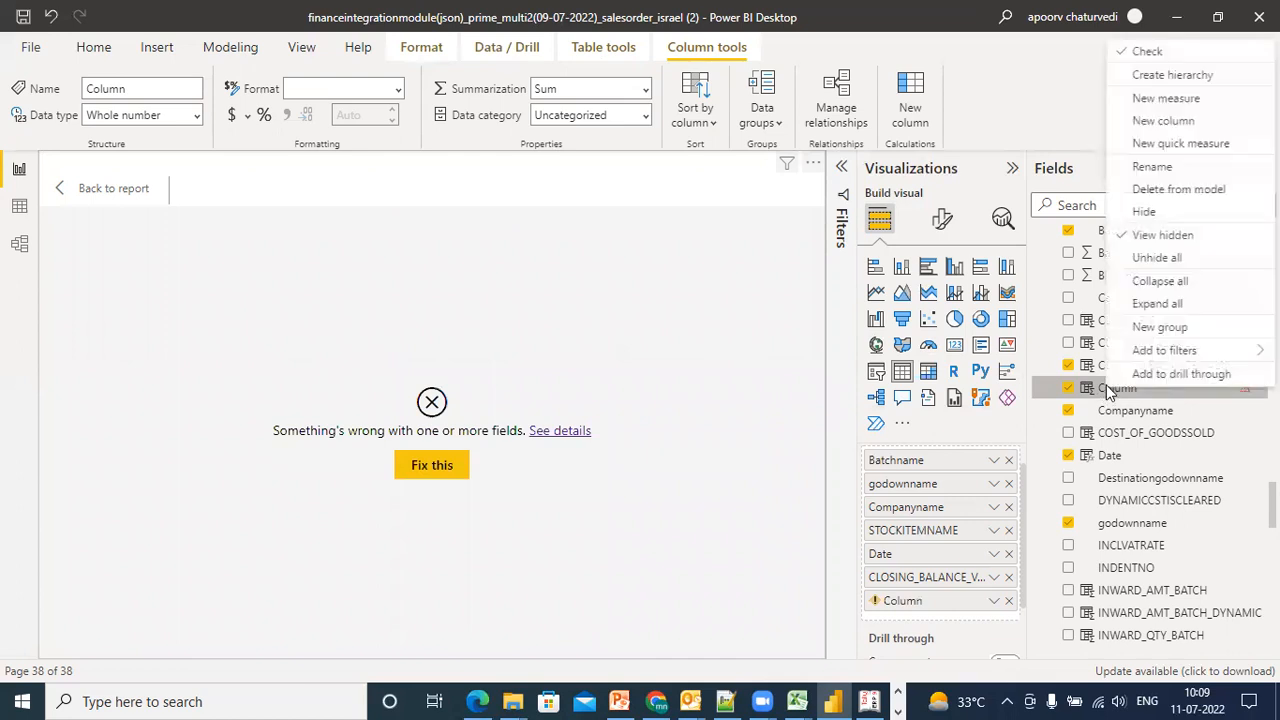
click(1149, 192)
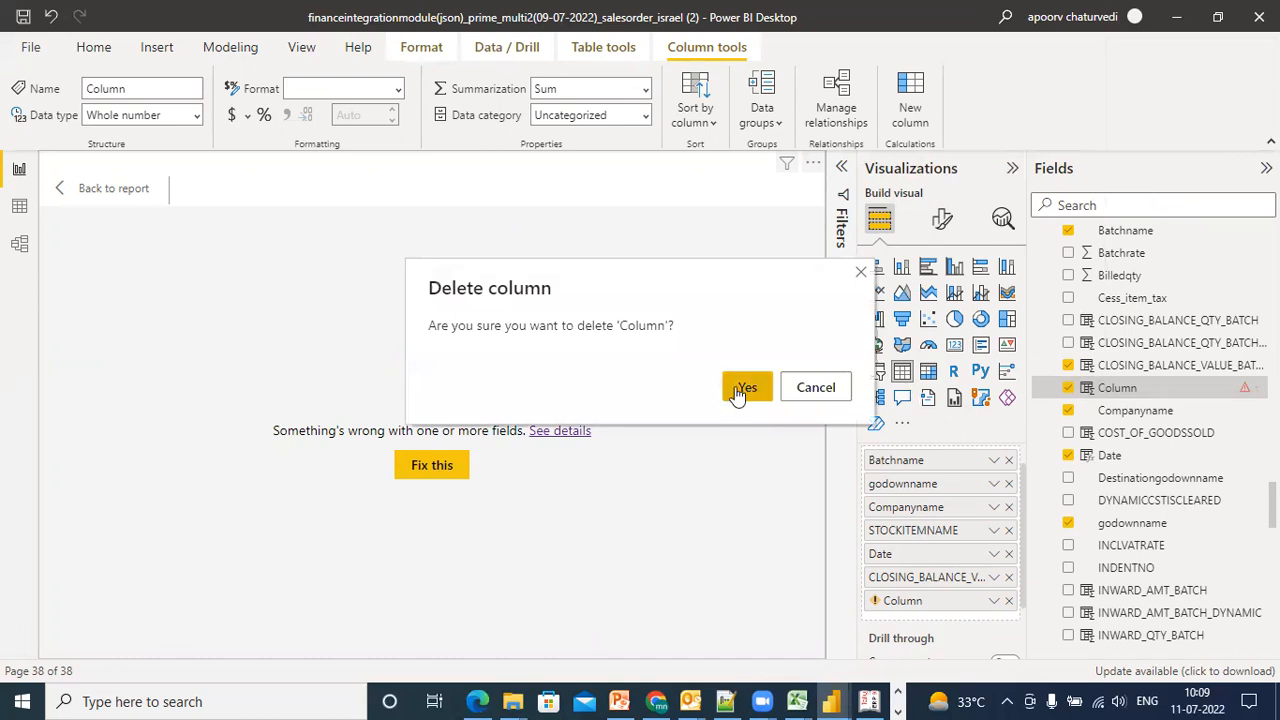
click(735, 392)
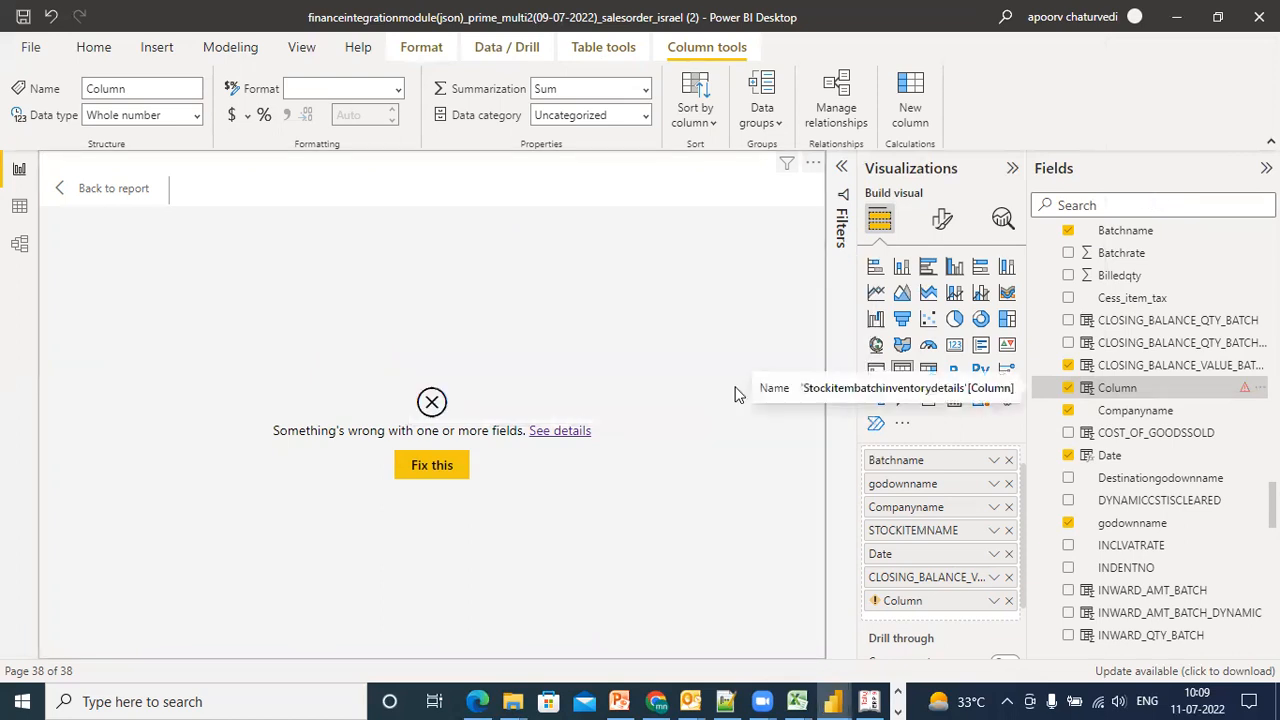
click(1067, 390)
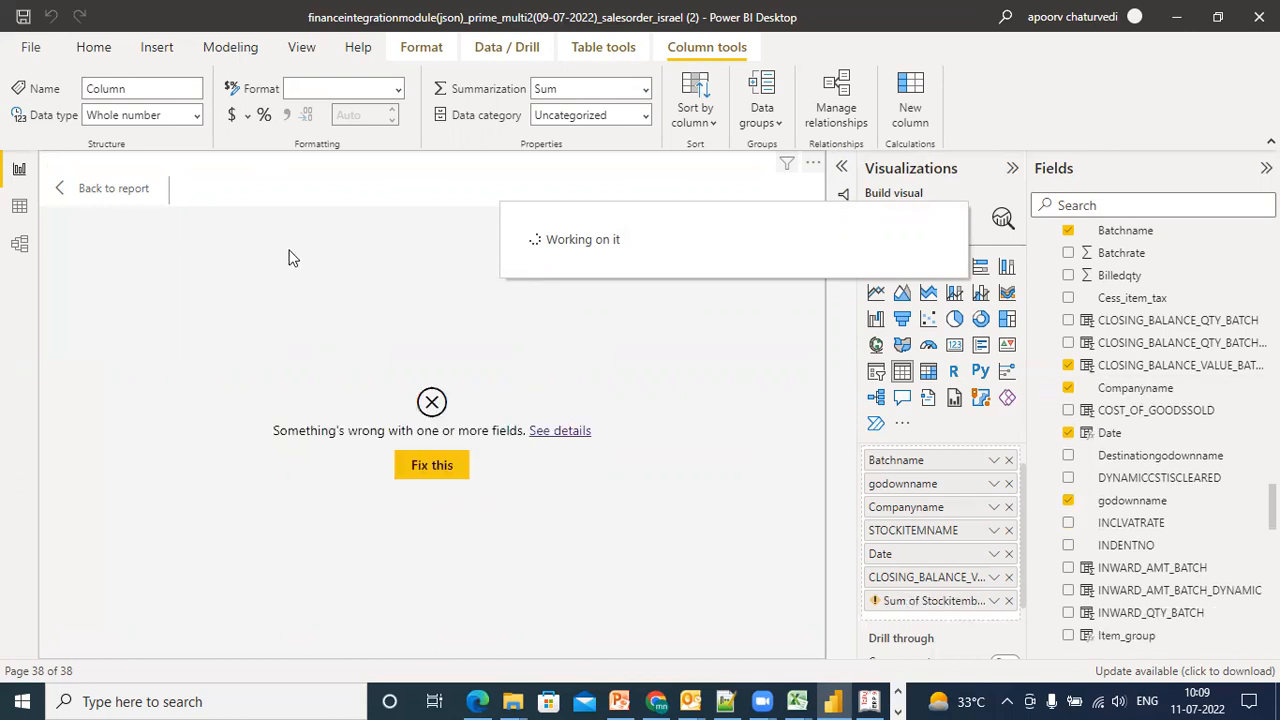
click(244, 49)
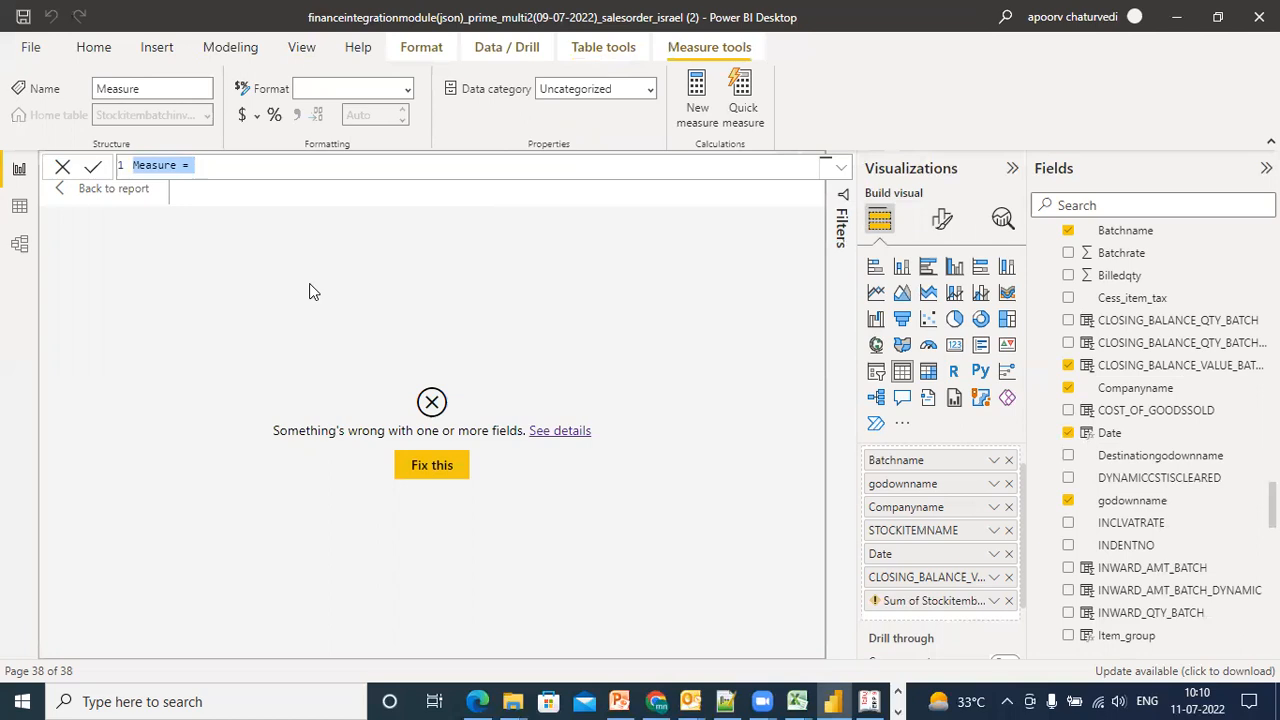
key(ctrl+v)
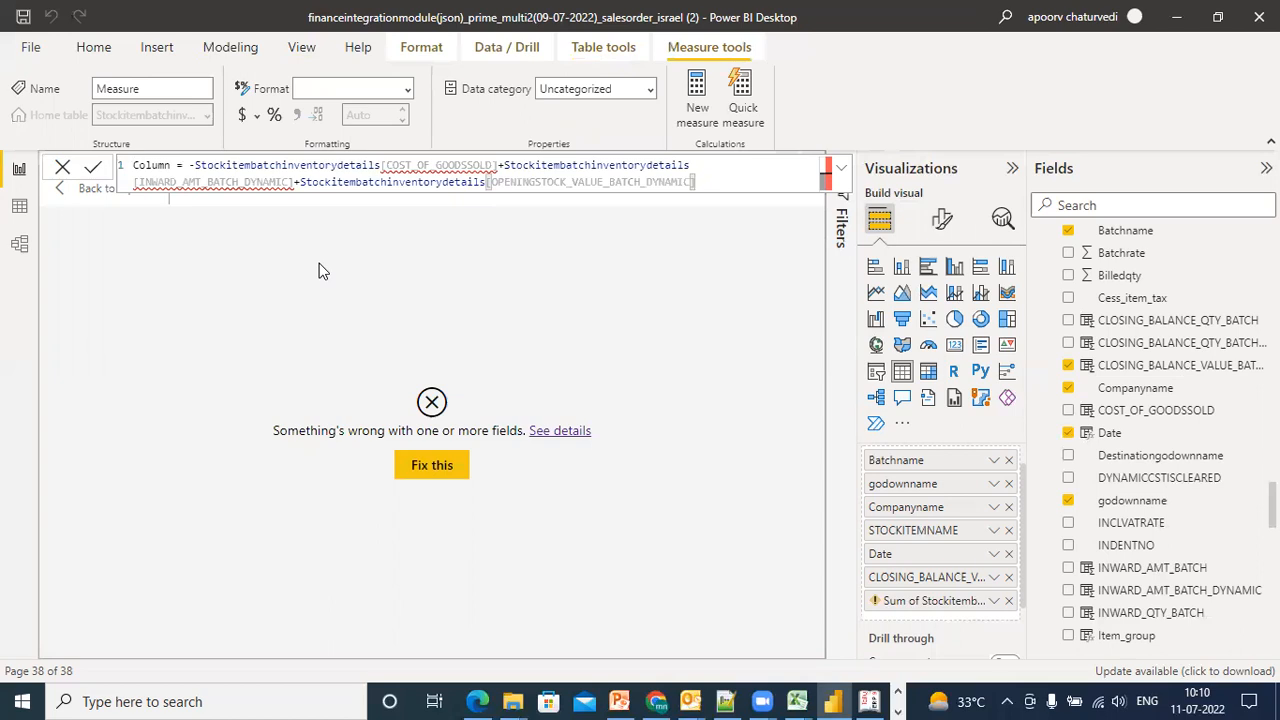
click(63, 172)
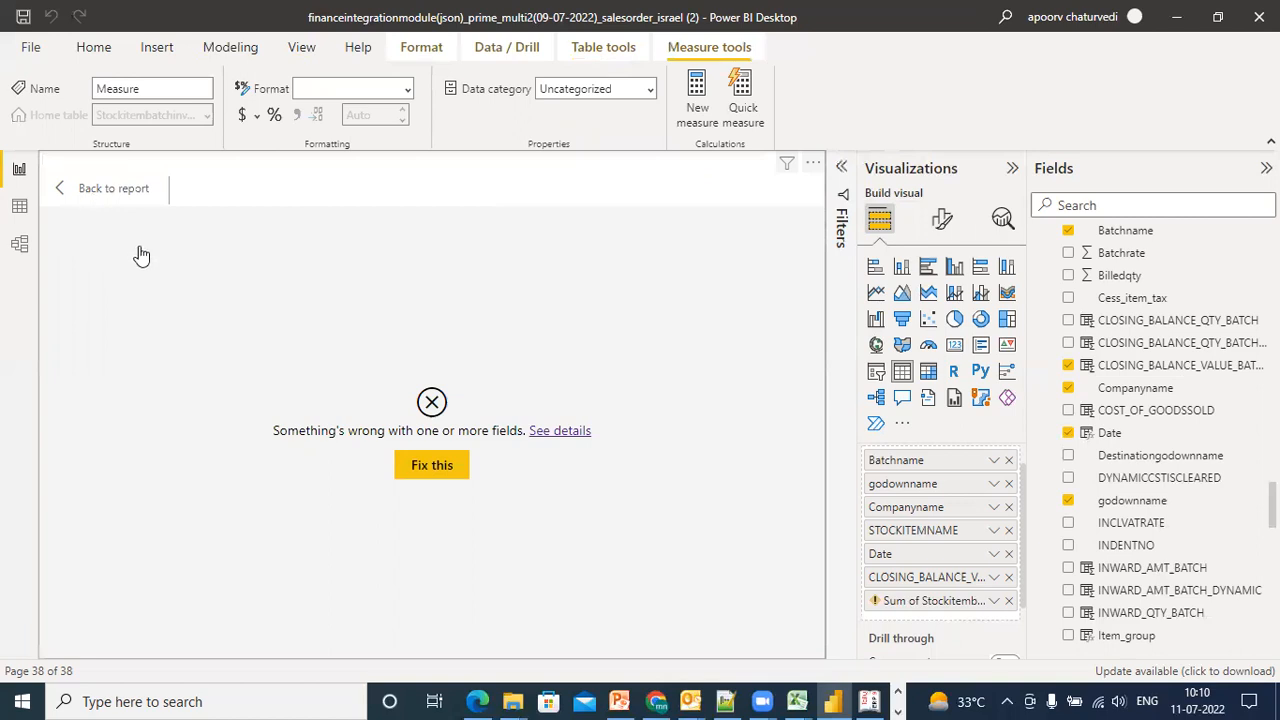
Return from the focused table visual to the report and run the fix for its broken field
click(118, 190)
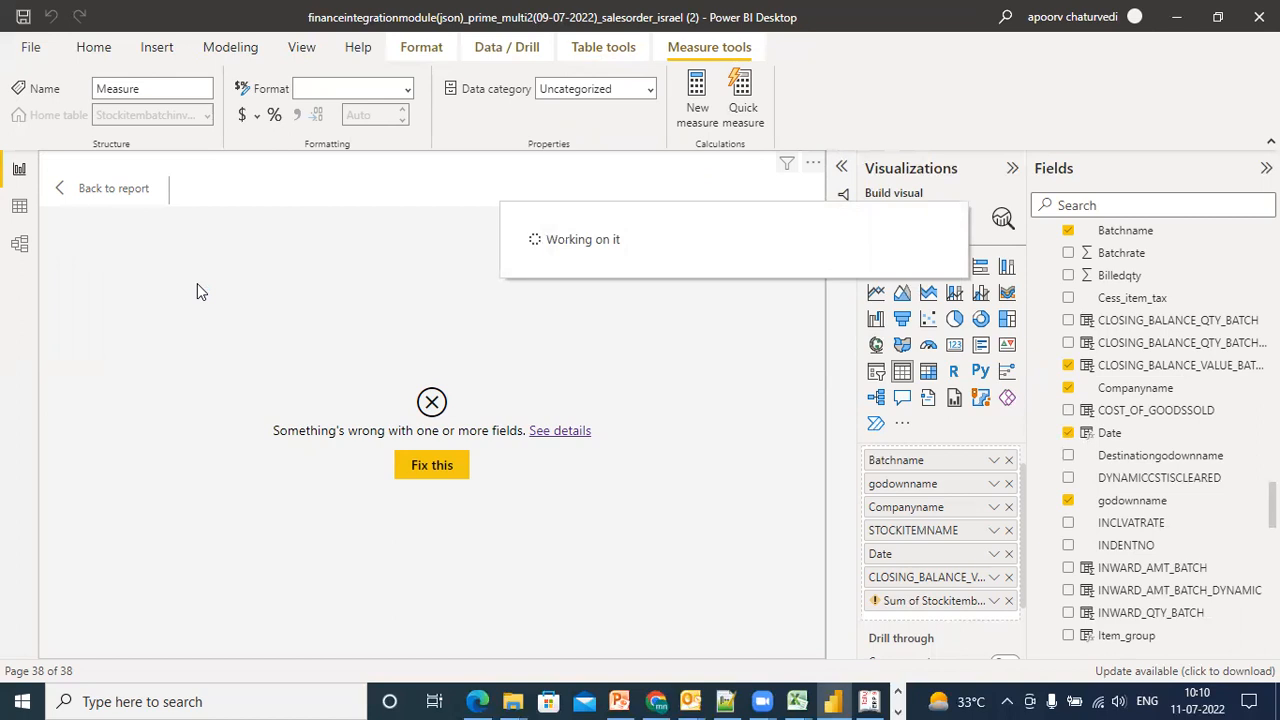
click(443, 476)
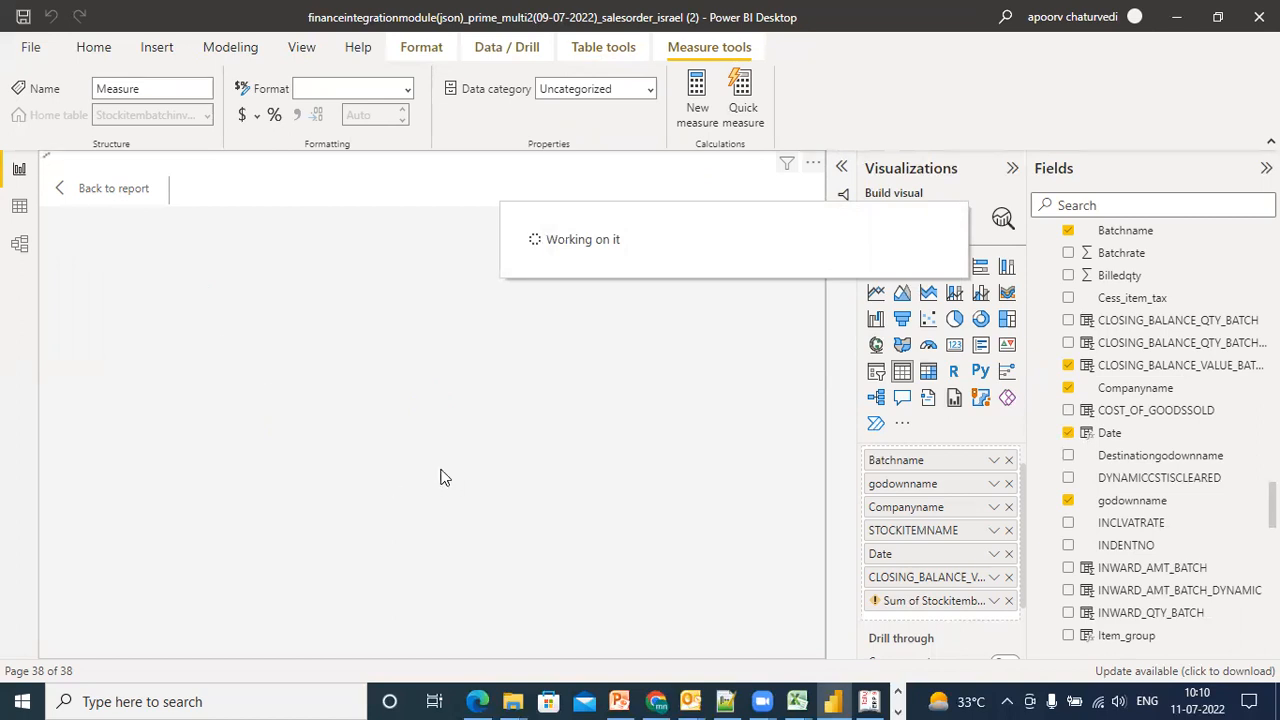